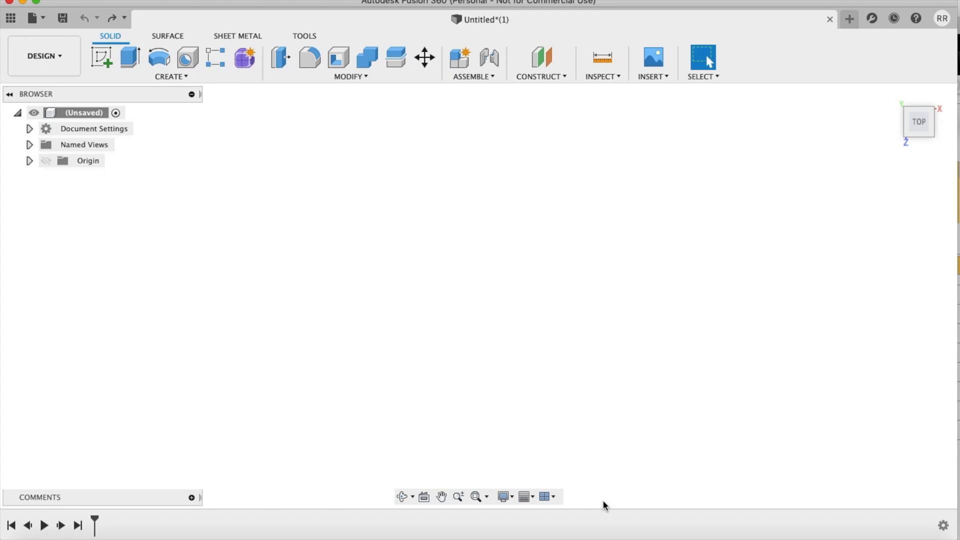
Step: Insert the image Screen Shot 2020-09-29 at 5.24.54 PM from the computer's Desktop as a canvas
{"action": "left_click", "coordinate": [662, 63]}
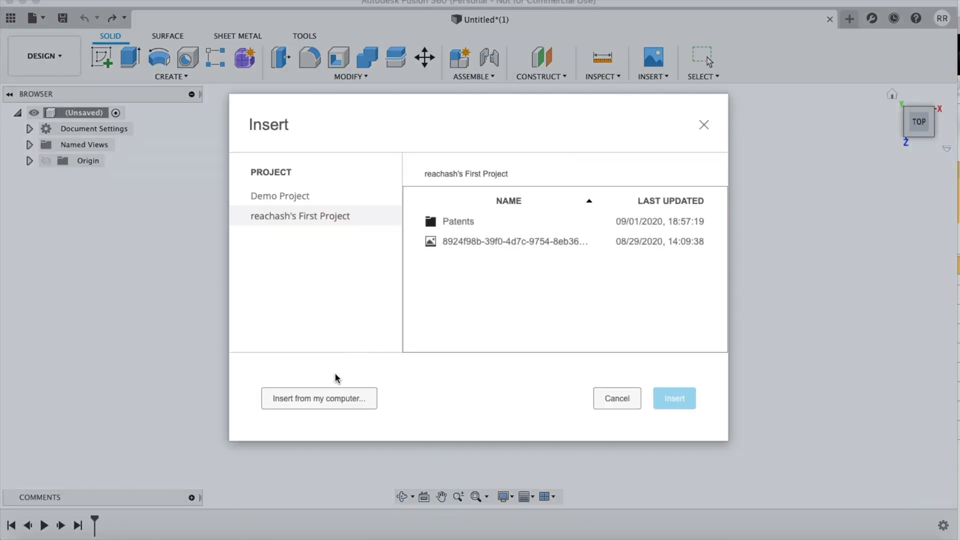
{"action": "left_click", "coordinate": [323, 399]}
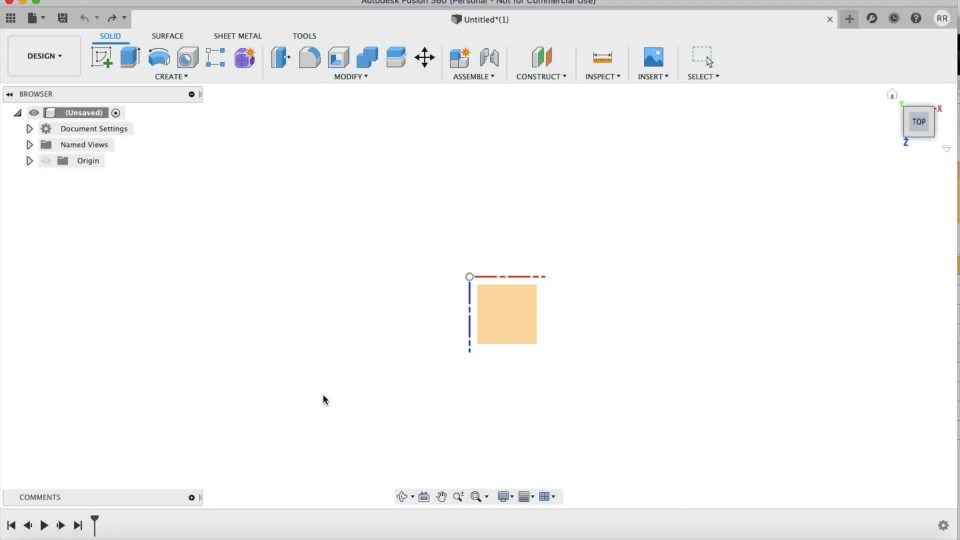
{"action": "scroll", "coordinate": [399, 269], "scroll_direction": "down", "scroll_amount": 5}
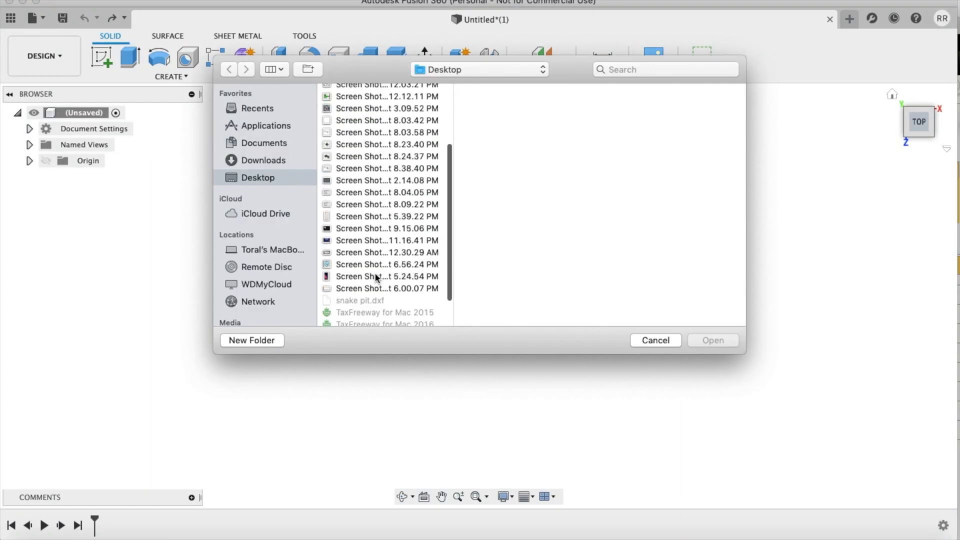
{"action": "left_click", "coordinate": [372, 276]}
{"action": "left_click", "coordinate": [722, 338]}
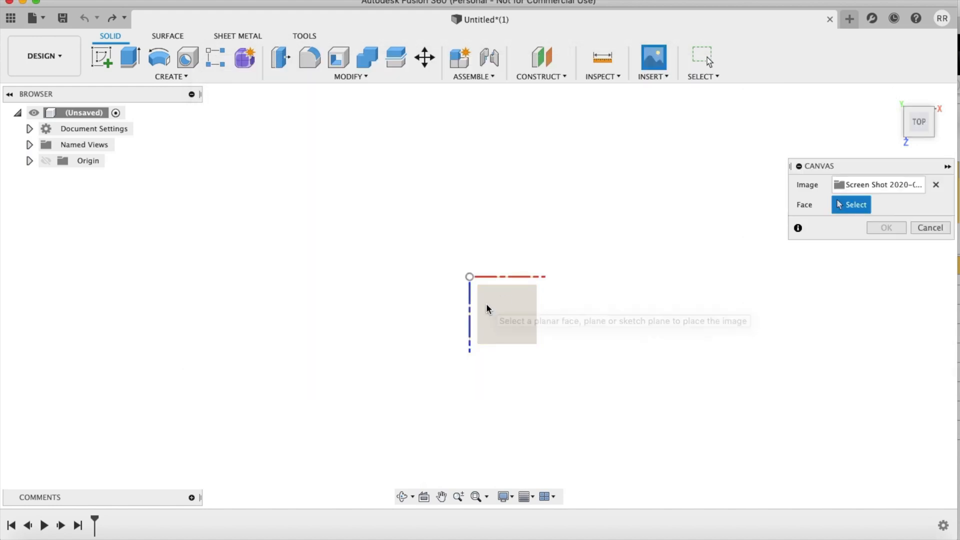
Step: Place the phone canvas on the horizontal XZ plane with a planar scale of 5
{"action": "left_click", "coordinate": [487, 304]}
{"action": "left_click_drag", "start_coordinate": [499, 307], "coordinate": [575, 330]}
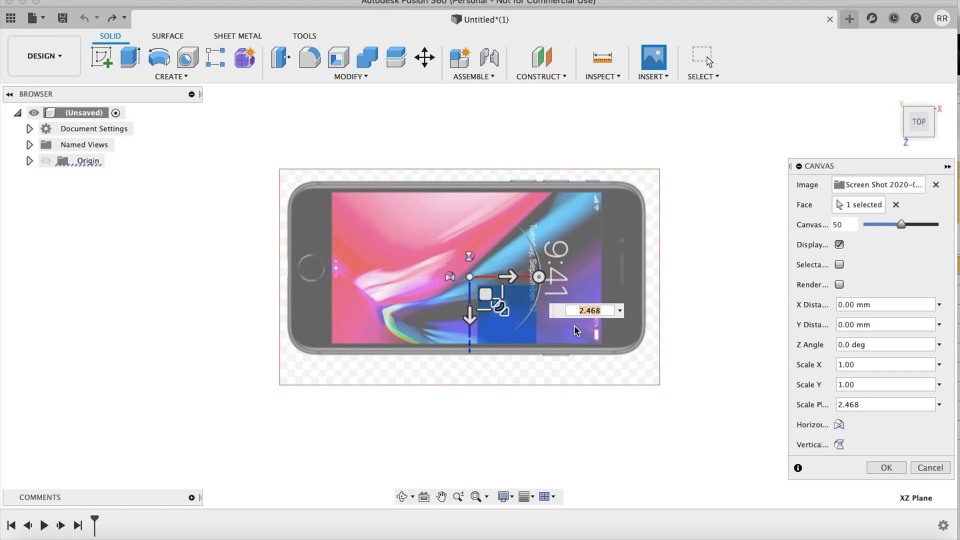
{"action": "type", "text": "5"}
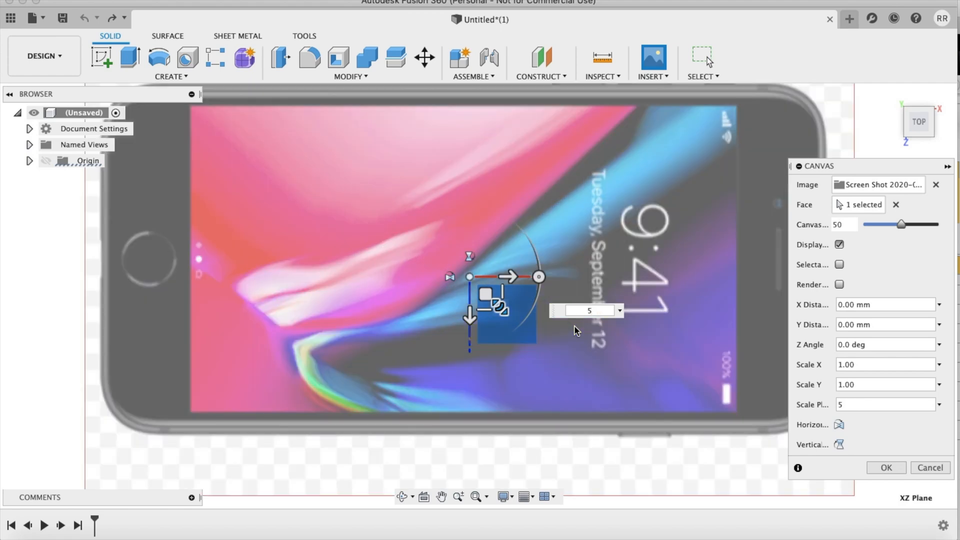
{"action": "key", "text": "Return"}
{"action": "key", "text": "F6"}
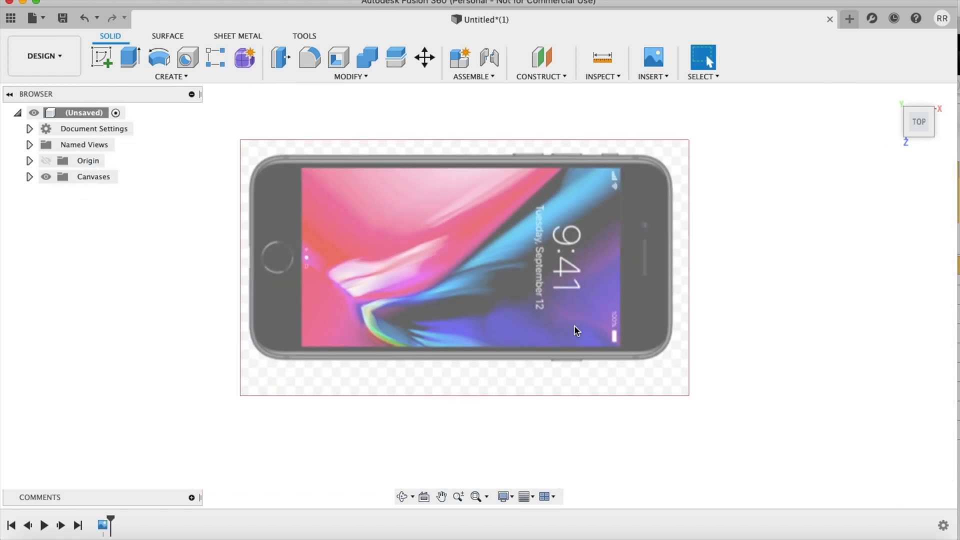
{"action": "middle_click_drag", "start_coordinate": [575, 326], "coordinate": [575, 326], "text": "shift"}
Step: Create a sketch on the canvas plane and draw a center rectangle of 138.4 by 67.3 mm at the origin
{"action": "left_click", "coordinate": [102, 57]}
{"action": "left_click", "coordinate": [497, 336]}
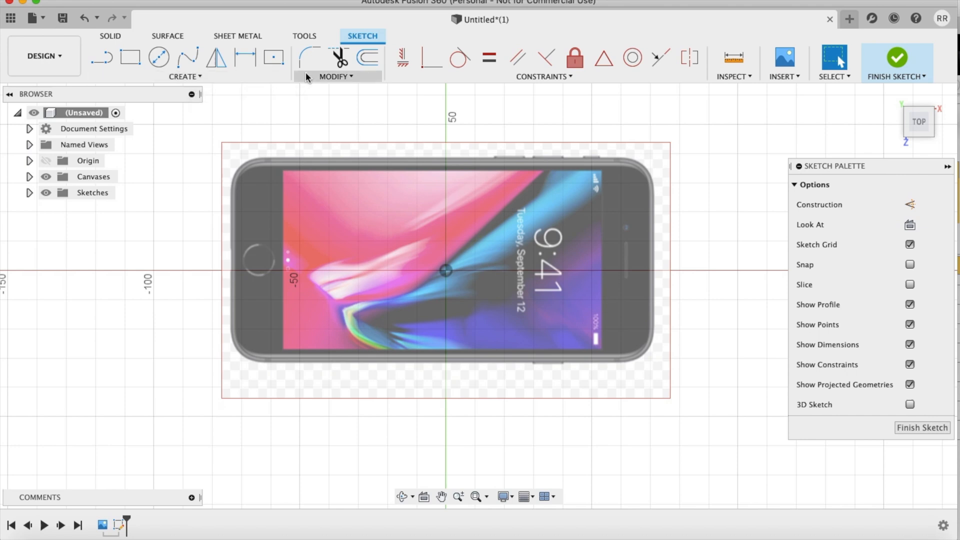
{"action": "left_click", "coordinate": [276, 60]}
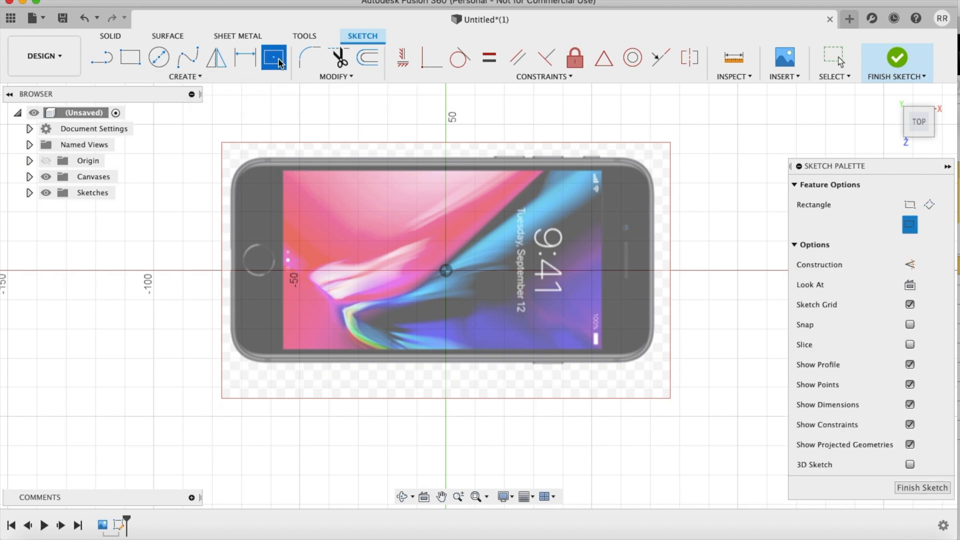
{"action": "left_click", "coordinate": [445, 270]}
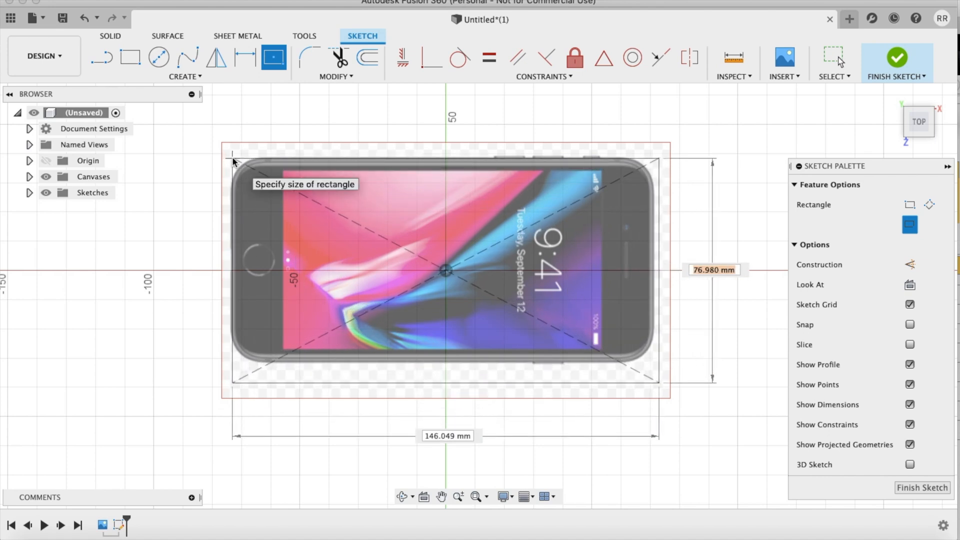
{"action": "key", "text": "Tab"}
{"action": "type", "text": "138.4"}
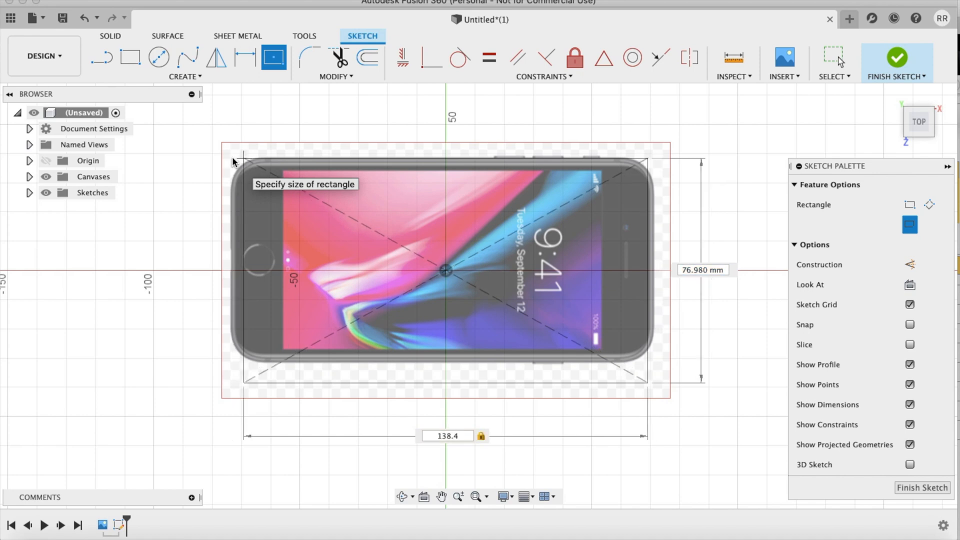
{"action": "key", "text": "Tab"}
{"action": "type", "text": "67.0"}
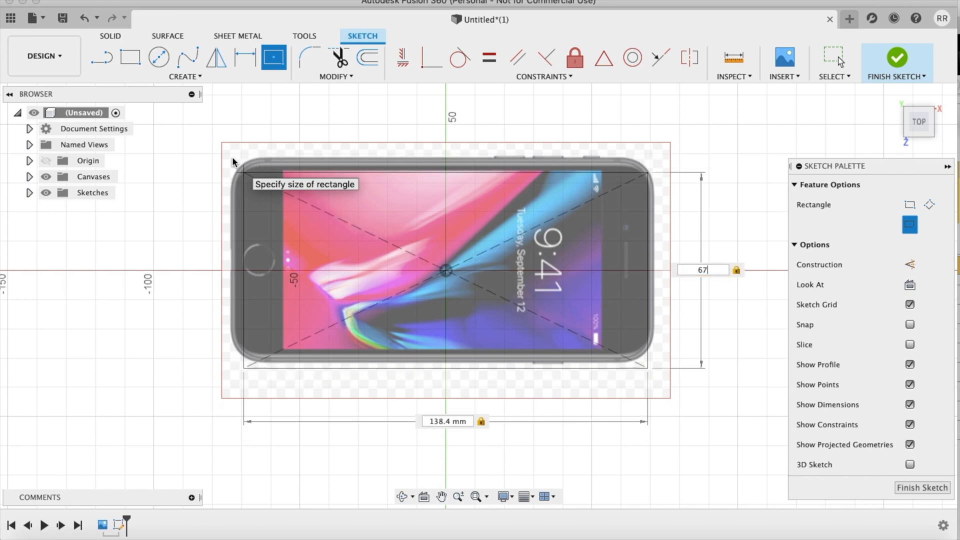
{"action": "key", "text": "Return"}
{"action": "key", "text": "Escape"}
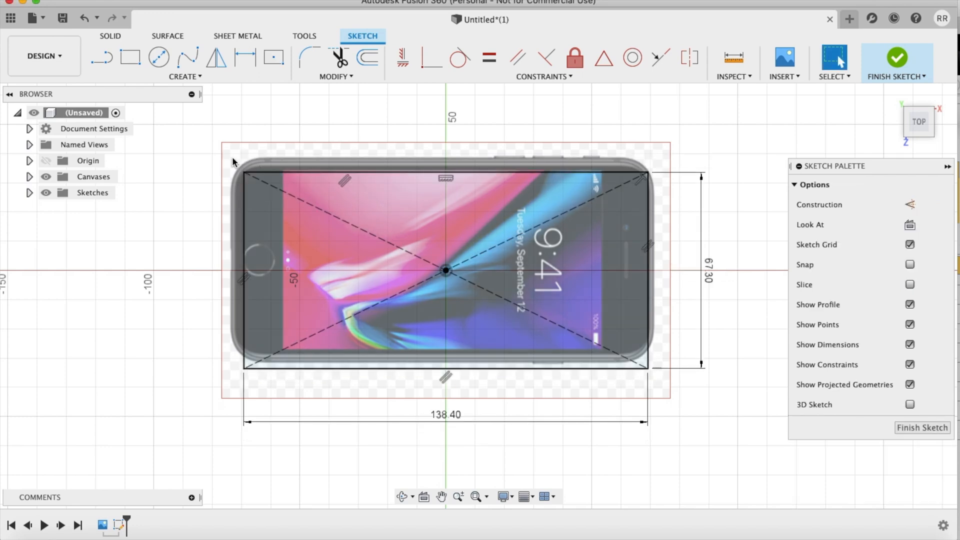
Step: Draw a horizontal line about 144 mm long between the phone image's two short outer edges and finish the sketch
{"action": "scroll", "coordinate": [449, 449], "scroll_direction": "up", "scroll_amount": 2}
{"action": "scroll", "coordinate": [449, 449], "scroll_direction": "left", "scroll_amount": 2}
{"action": "scroll", "coordinate": [450, 453], "scroll_direction": "up", "scroll_amount": 3}
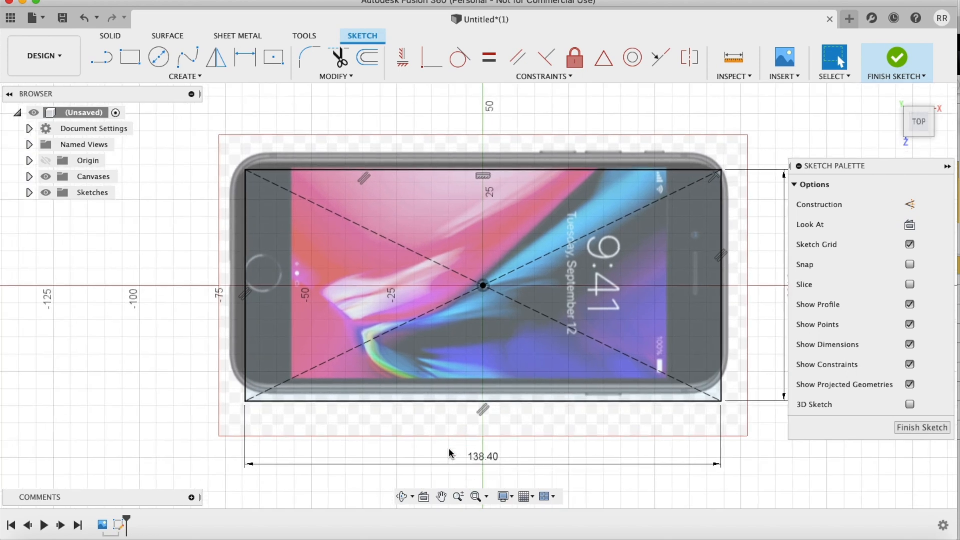
{"action": "key", "text": "l"}
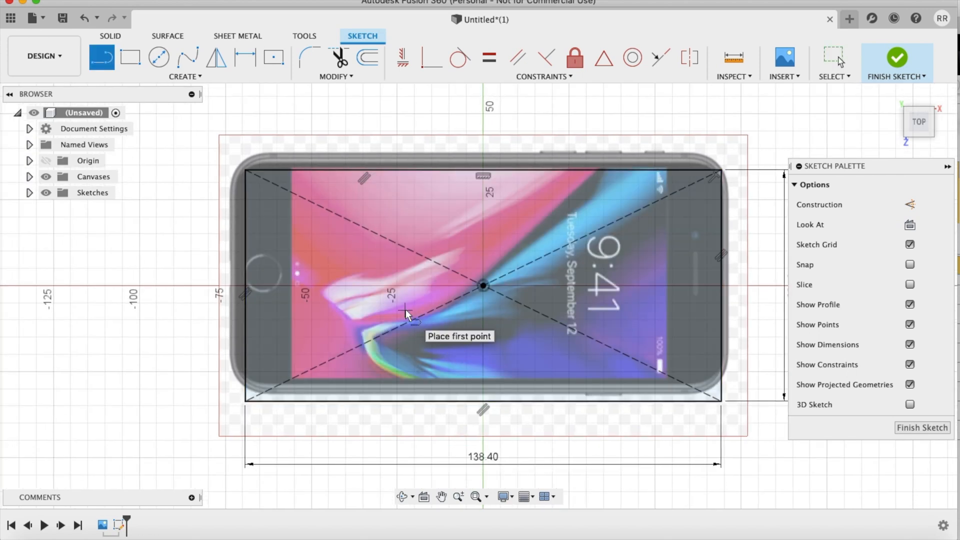
{"action": "left_click", "coordinate": [230, 323]}
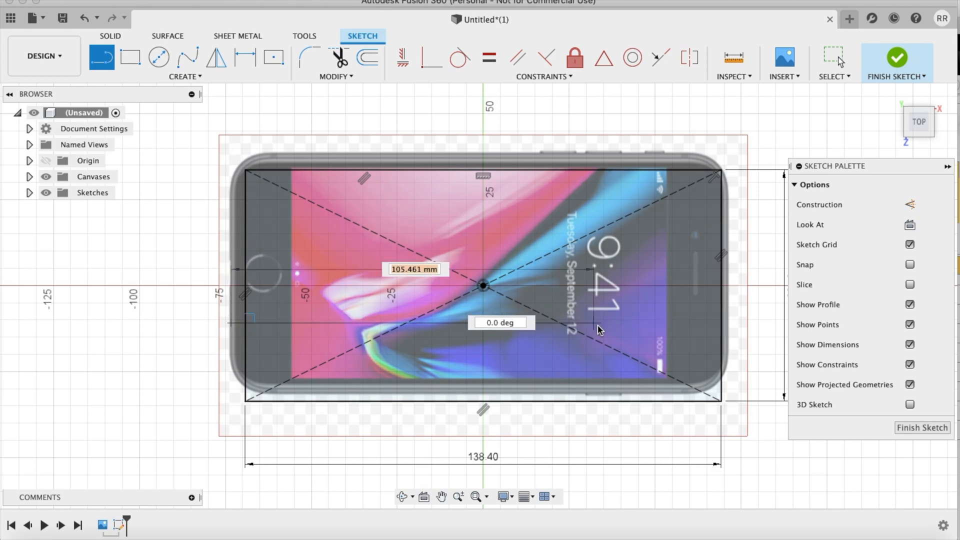
{"action": "left_click", "coordinate": [728, 323]}
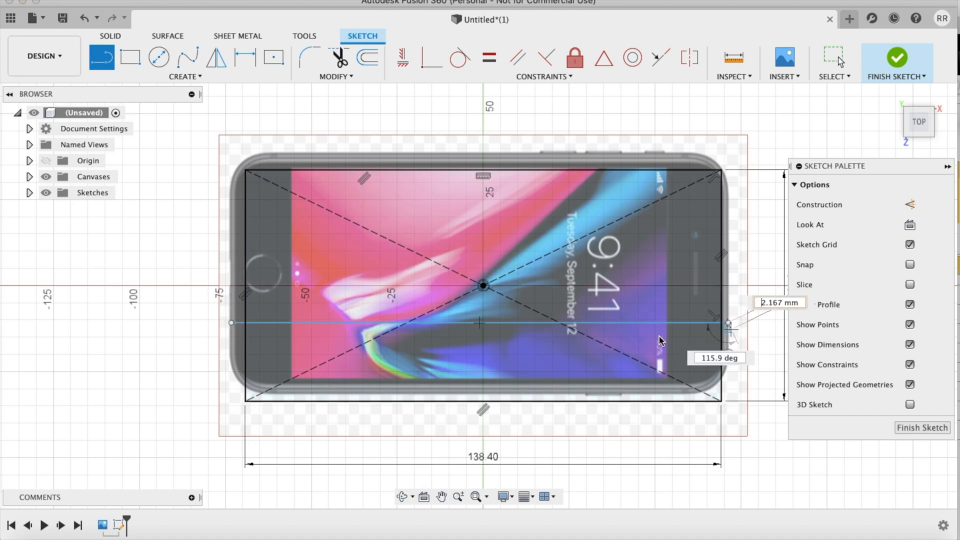
{"action": "key", "text": "Escape"}
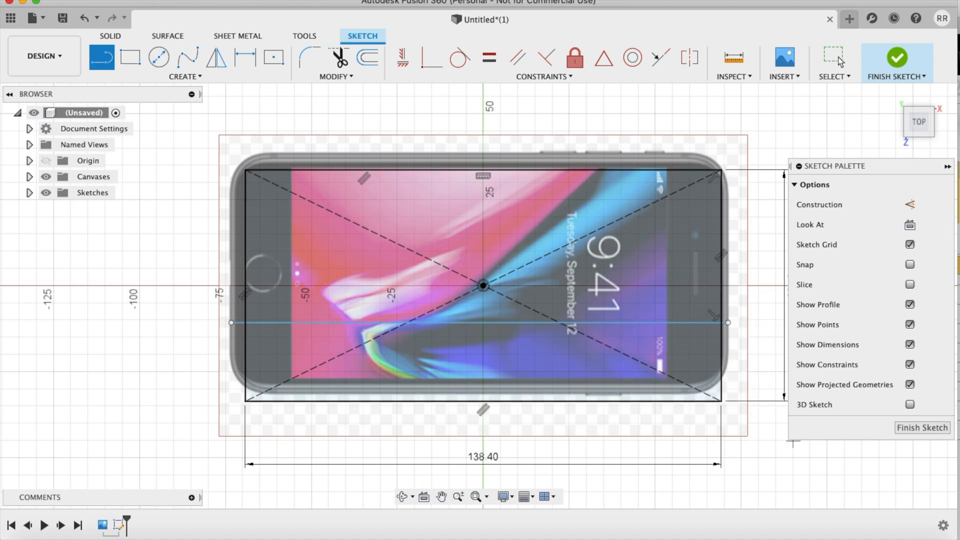
{"action": "left_click", "coordinate": [896, 68]}
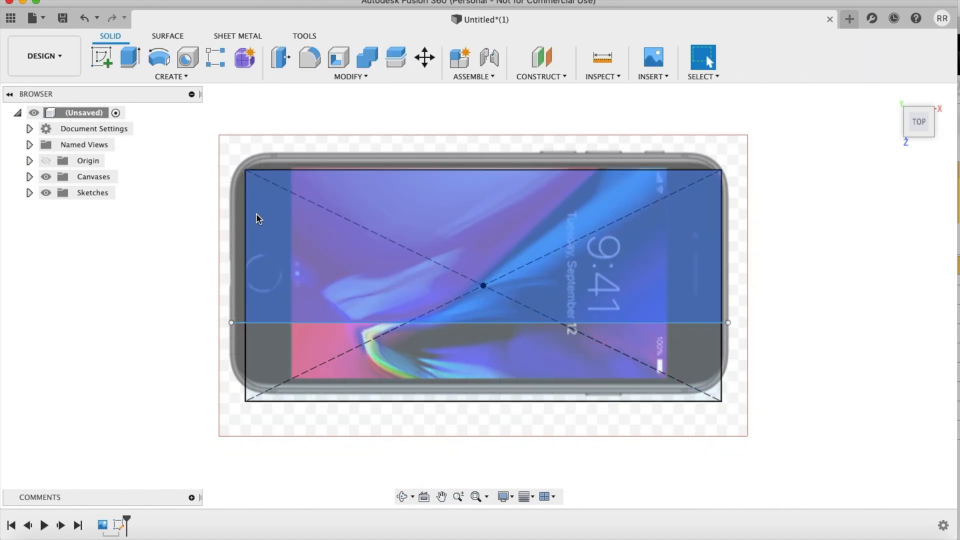
Step: Start calibrating the phone canvas, taking the horizontal line's endpoint on the home-button side as the first point
{"action": "left_click", "coordinate": [29, 177]}
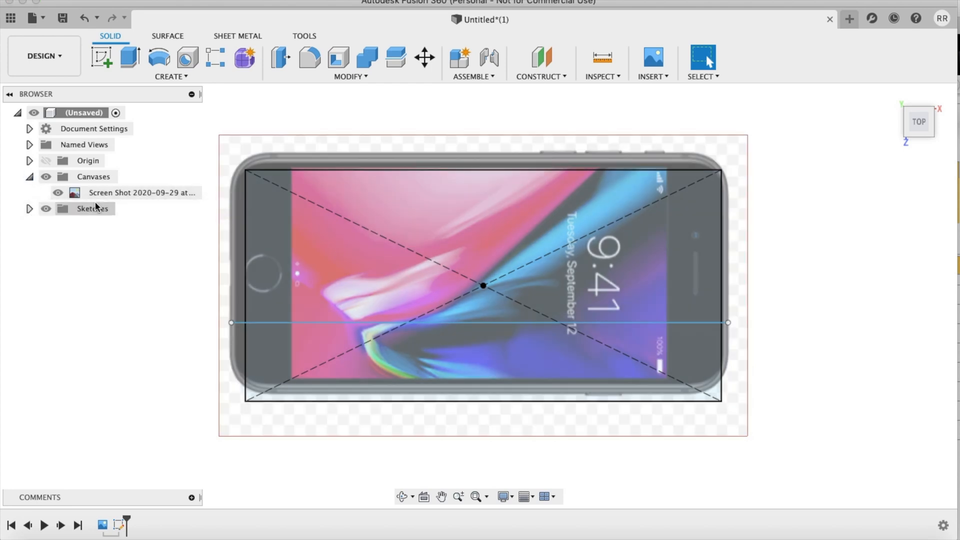
{"action": "right_click", "coordinate": [110, 197]}
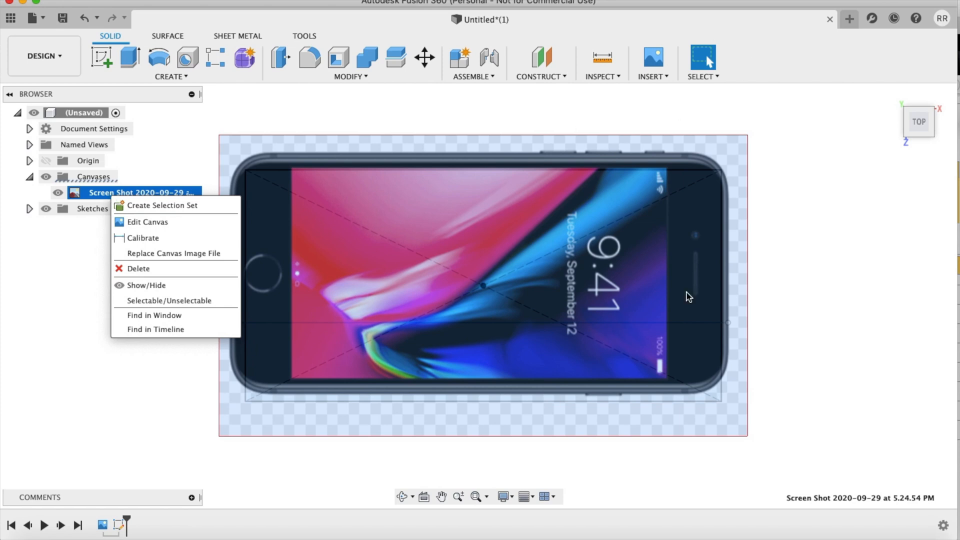
{"action": "left_click", "coordinate": [152, 236]}
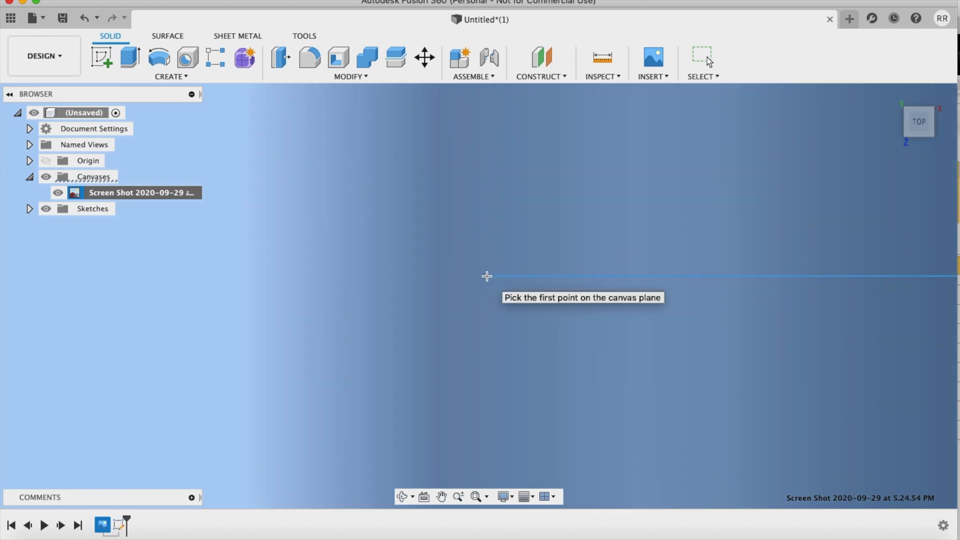
{"action": "left_click", "coordinate": [487, 276]}
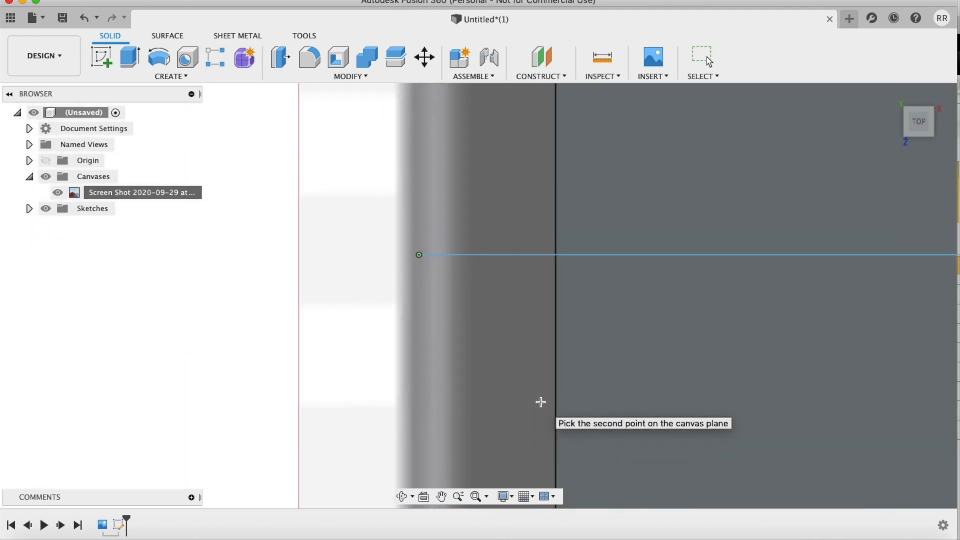
Step: Pick the horizontal line's endpoint on the speaker side as the second calibration point and set the distance to 138 mm
{"action": "scroll", "coordinate": [542, 403], "scroll_direction": "down", "scroll_amount": 6}
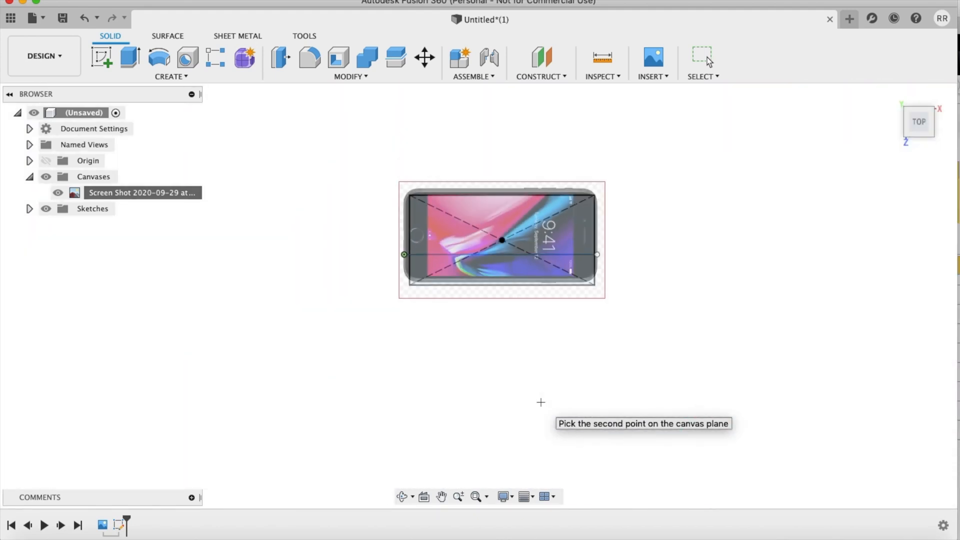
{"action": "scroll", "coordinate": [541, 402], "scroll_direction": "right", "scroll_amount": 5}
{"action": "scroll", "coordinate": [541, 402], "scroll_direction": "up", "scroll_amount": 8}
{"action": "scroll", "coordinate": [541, 232], "scroll_direction": "up", "scroll_amount": 5}
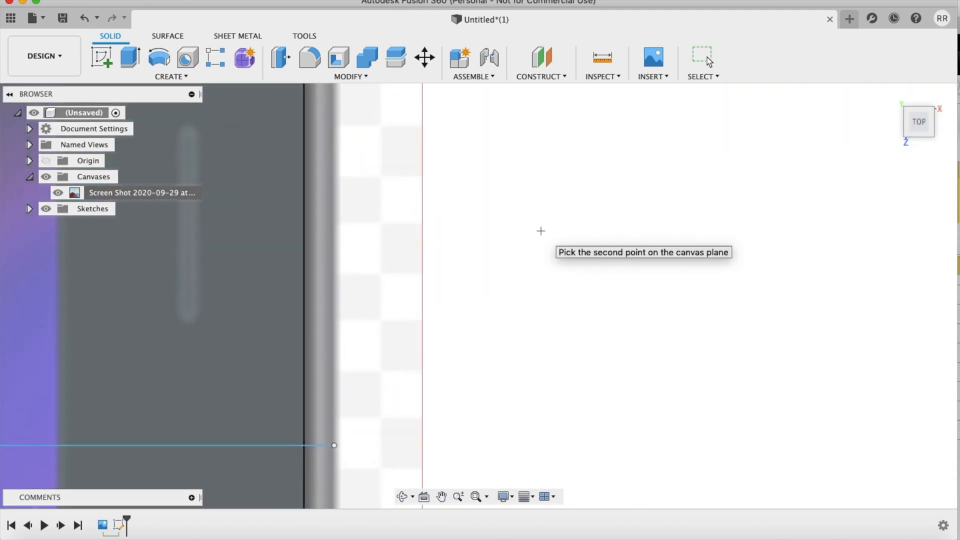
{"action": "scroll", "coordinate": [541, 231], "scroll_direction": "down", "scroll_amount": 5}
{"action": "scroll", "coordinate": [541, 231], "scroll_direction": "left", "scroll_amount": 3}
{"action": "scroll", "coordinate": [541, 231], "scroll_direction": "up", "scroll_amount": 4}
{"action": "scroll", "coordinate": [541, 231], "scroll_direction": "up", "scroll_amount": 6}
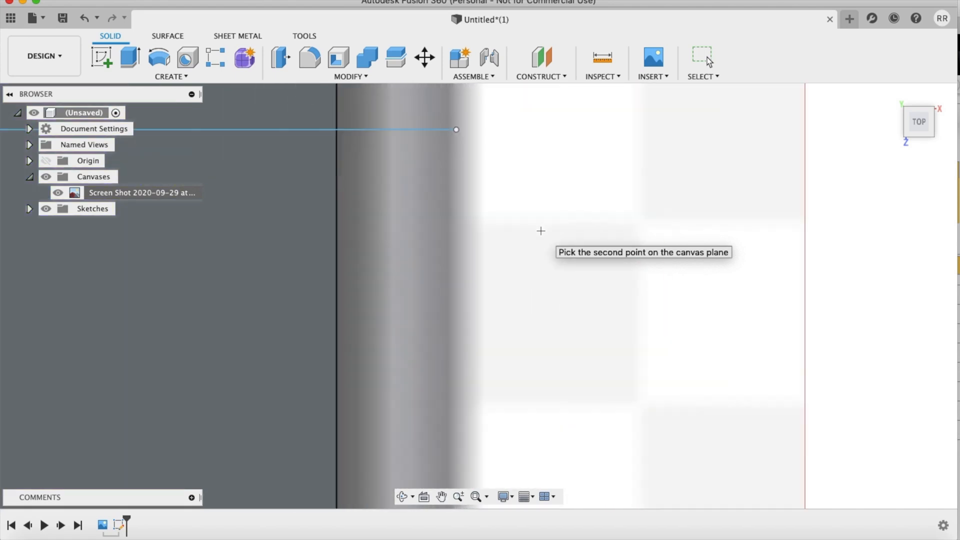
{"action": "scroll", "coordinate": [541, 231], "scroll_direction": "up", "scroll_amount": 3}
{"action": "scroll", "coordinate": [542, 231], "scroll_direction": "up", "scroll_amount": 5}
{"action": "scroll", "coordinate": [541, 231], "scroll_direction": "up", "scroll_amount": 5}
{"action": "scroll", "coordinate": [541, 231], "scroll_direction": "up", "scroll_amount": 3}
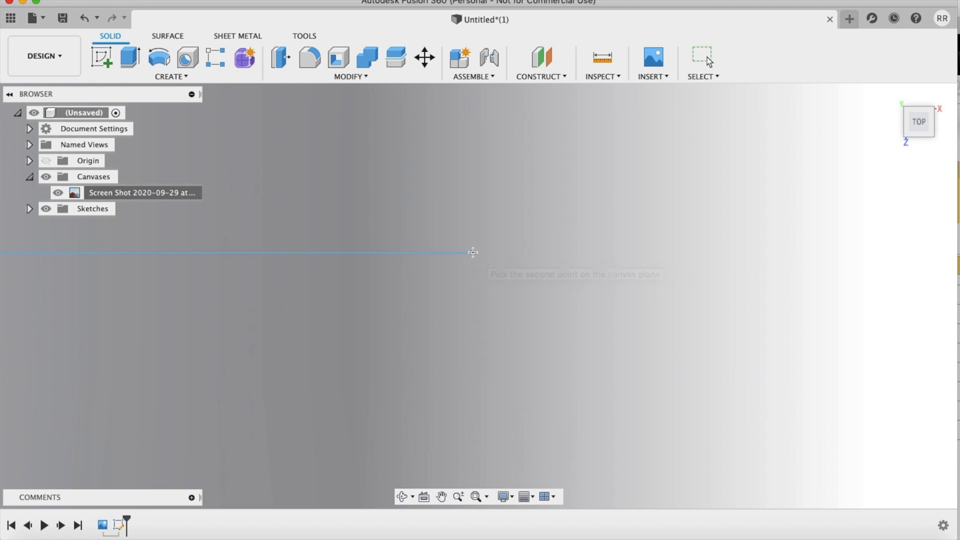
{"action": "left_click", "coordinate": [472, 253]}
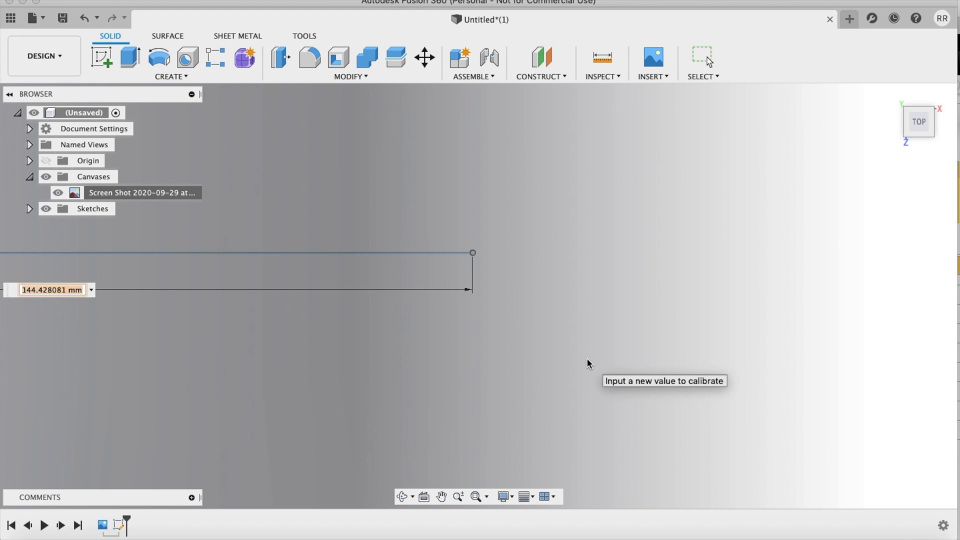
{"action": "scroll", "coordinate": [587, 358], "scroll_direction": "up", "scroll_amount": 2}
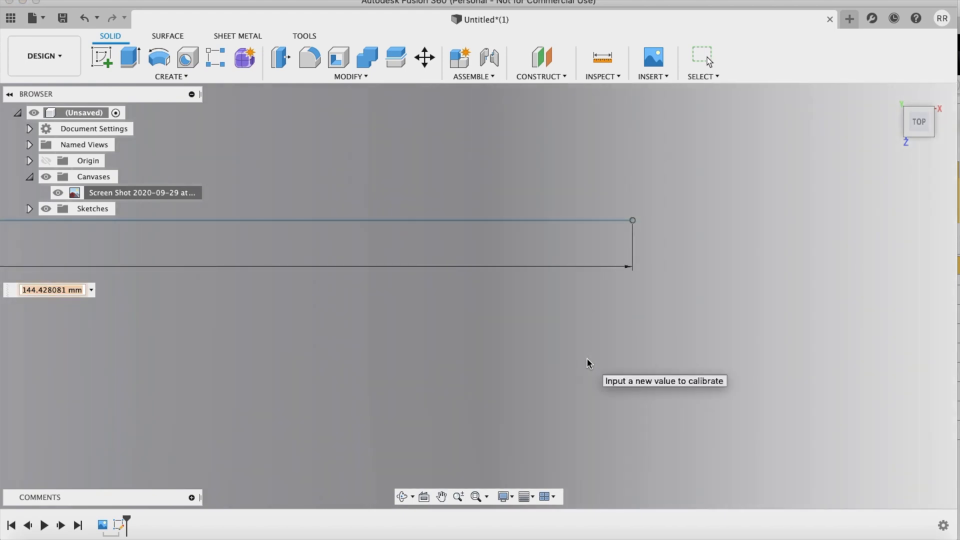
{"action": "type", "text": "138"}
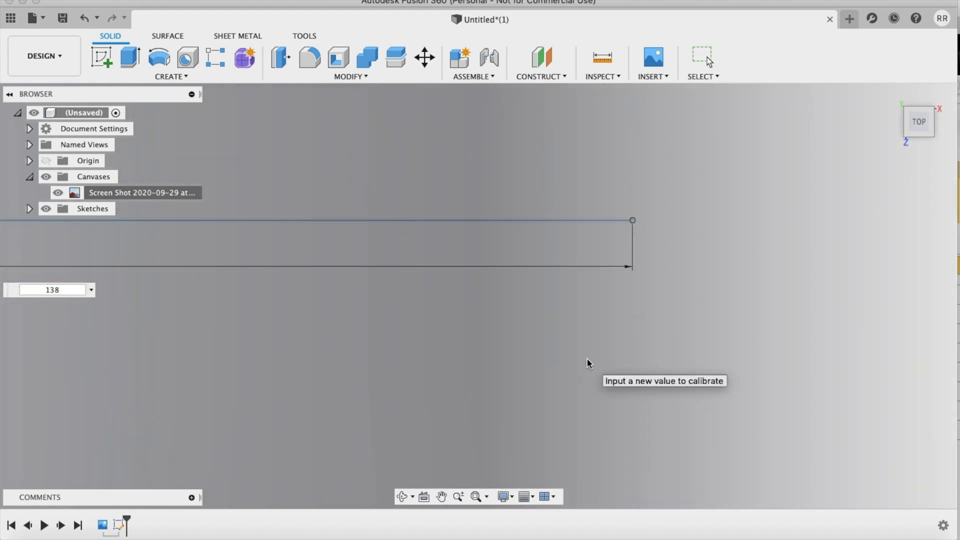
{"action": "key", "text": "Return"}
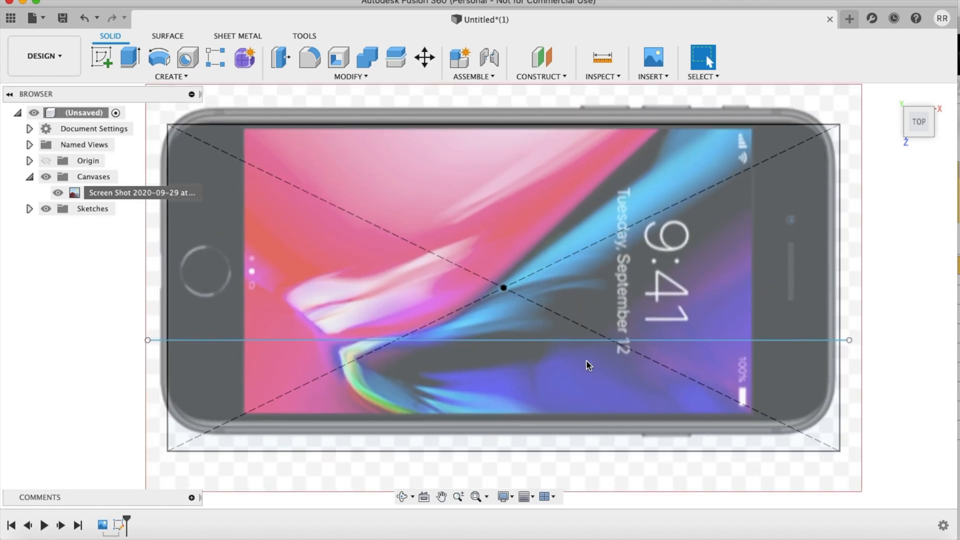
Step: Reopen the rectangle sketch for editing and draw a vertical line across the phone image between its two long outer edges
{"action": "right_click", "coordinate": [118, 525]}
{"action": "left_click", "coordinate": [160, 414]}
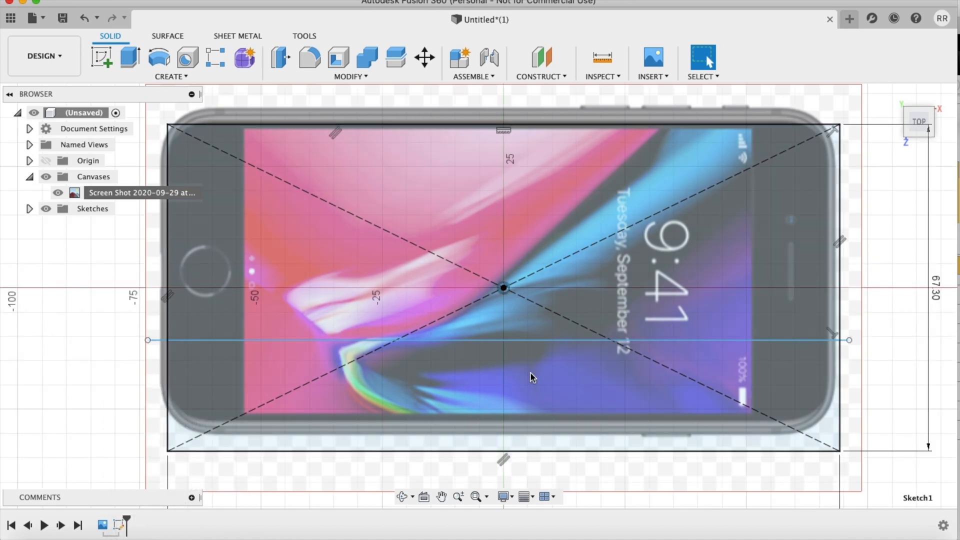
{"action": "key", "text": "l"}
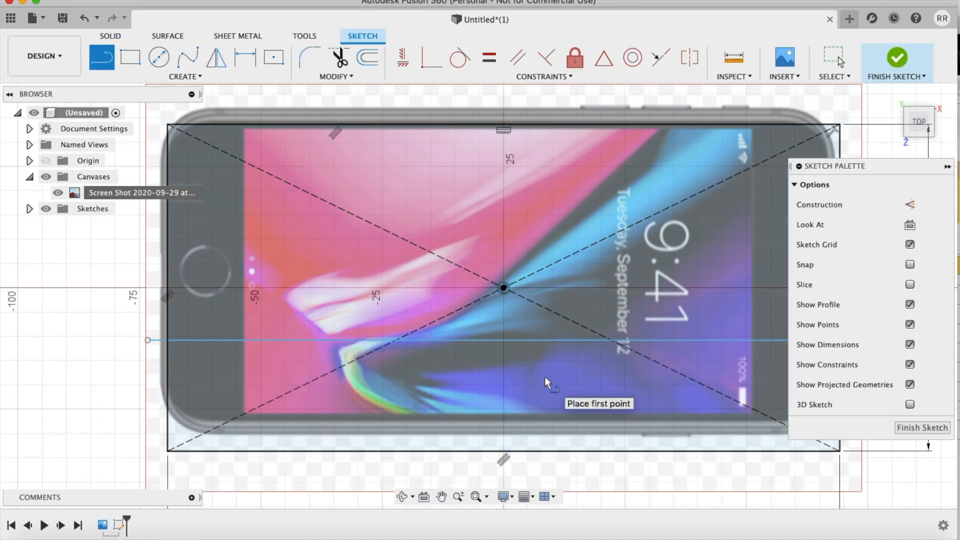
{"action": "left_click", "coordinate": [470, 107]}
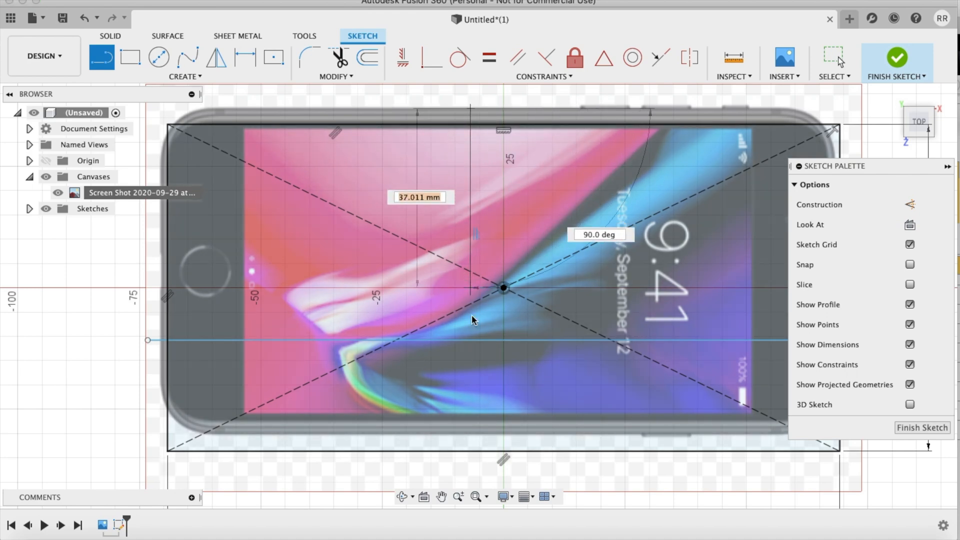
{"action": "left_click", "coordinate": [469, 432]}
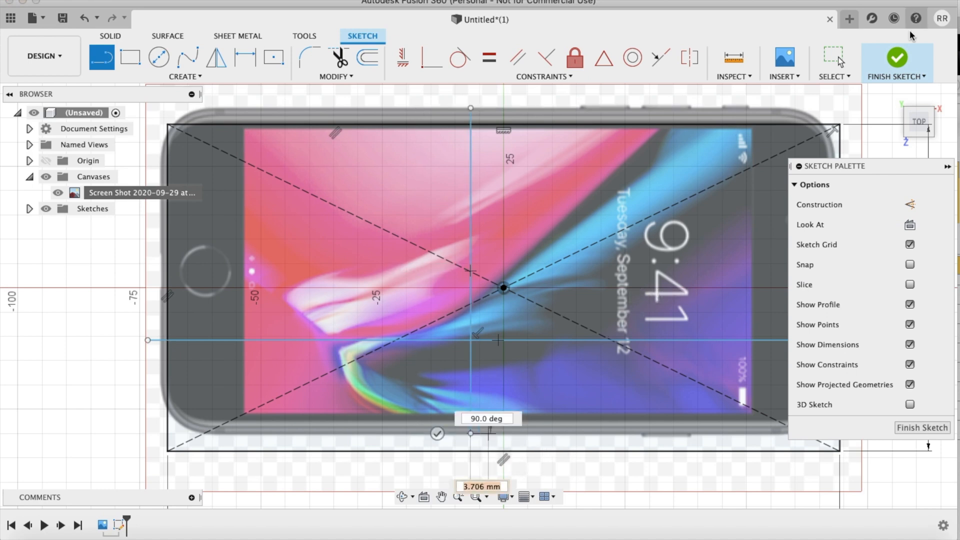
Step: Finish the sketch and start calibrating the phone canvas, taking the vertical line's lower endpoint as the first point
{"action": "key", "text": "Escape"}
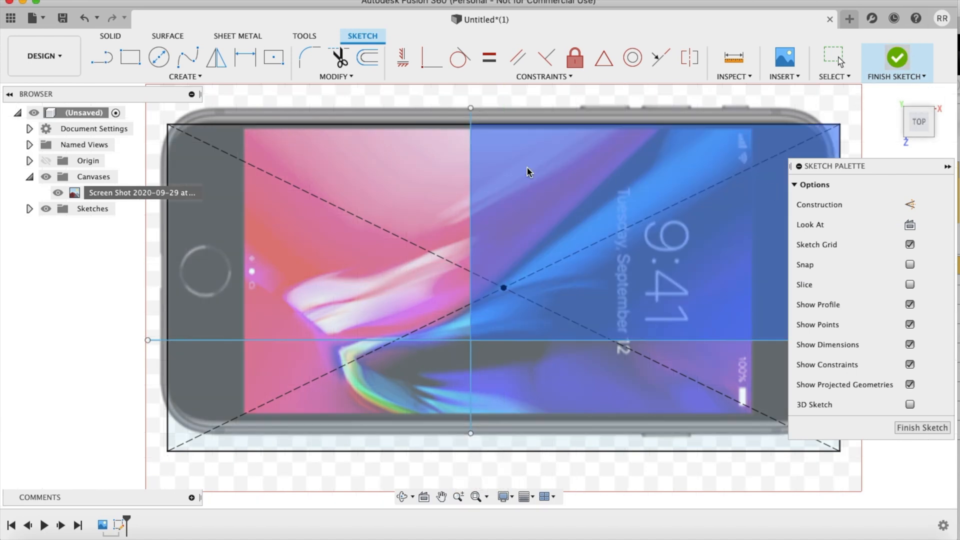
{"action": "key", "text": "Escape"}
{"action": "right_click", "coordinate": [130, 199]}
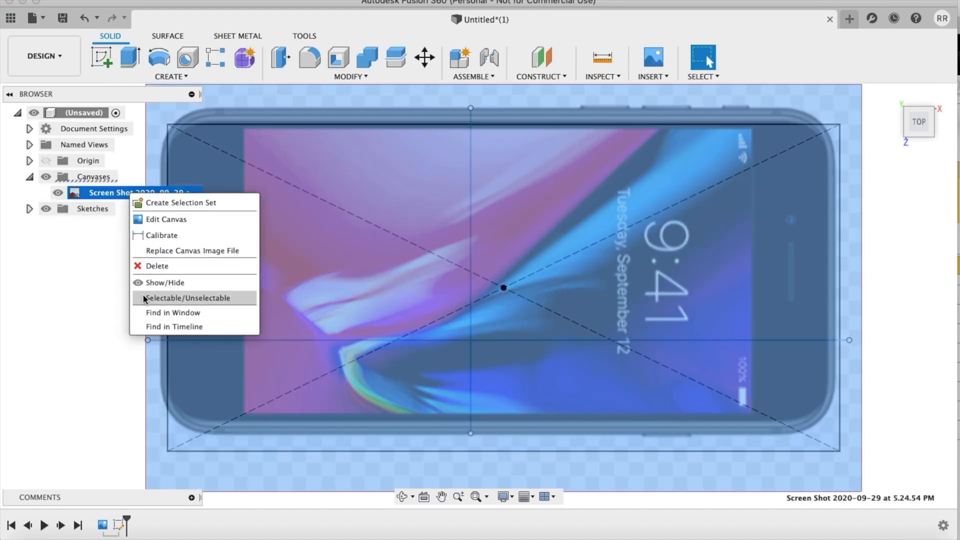
{"action": "left_click", "coordinate": [162, 235]}
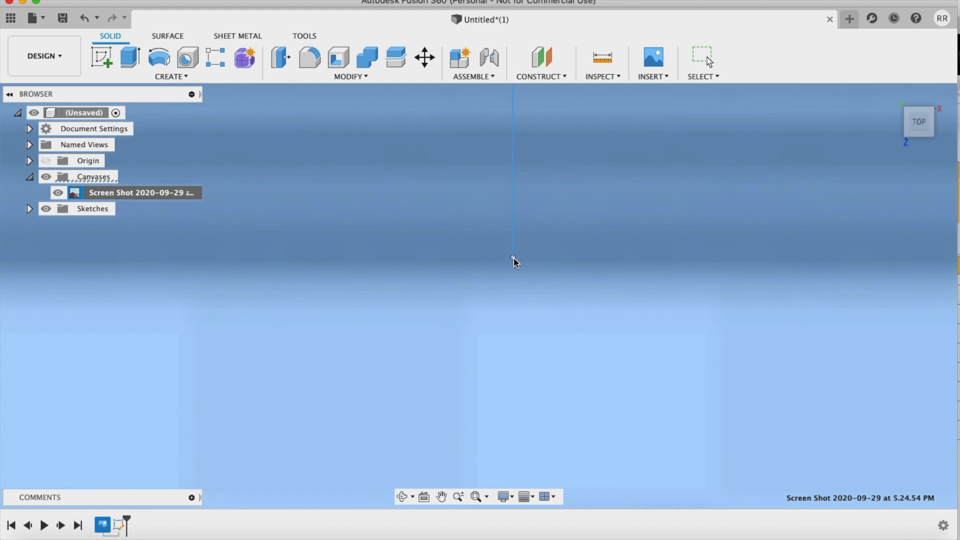
{"action": "left_click", "coordinate": [512, 257]}
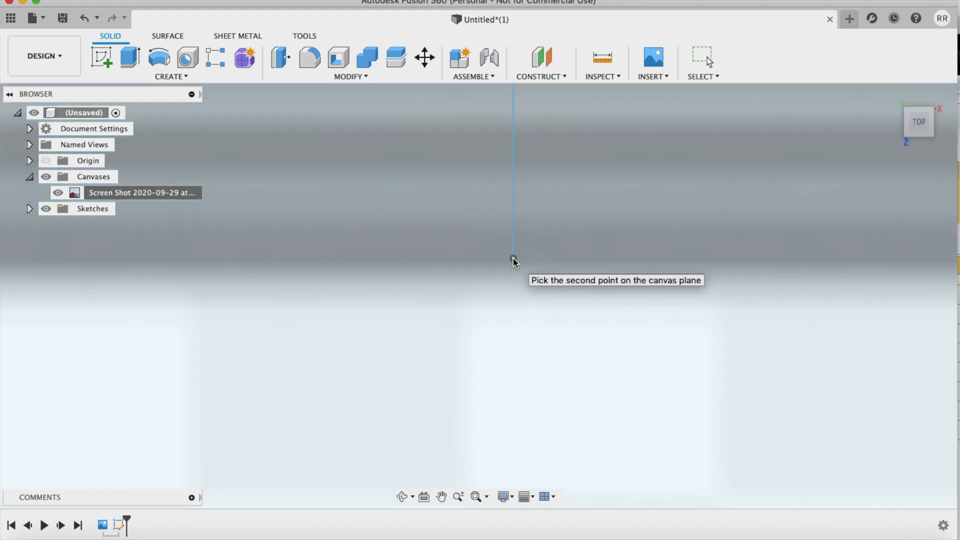
Step: Pick the vertical line's upper endpoint as the second calibration point and set the distance to 67.3 mm
{"action": "scroll", "coordinate": [554, 338], "scroll_direction": "down", "scroll_amount": 5}
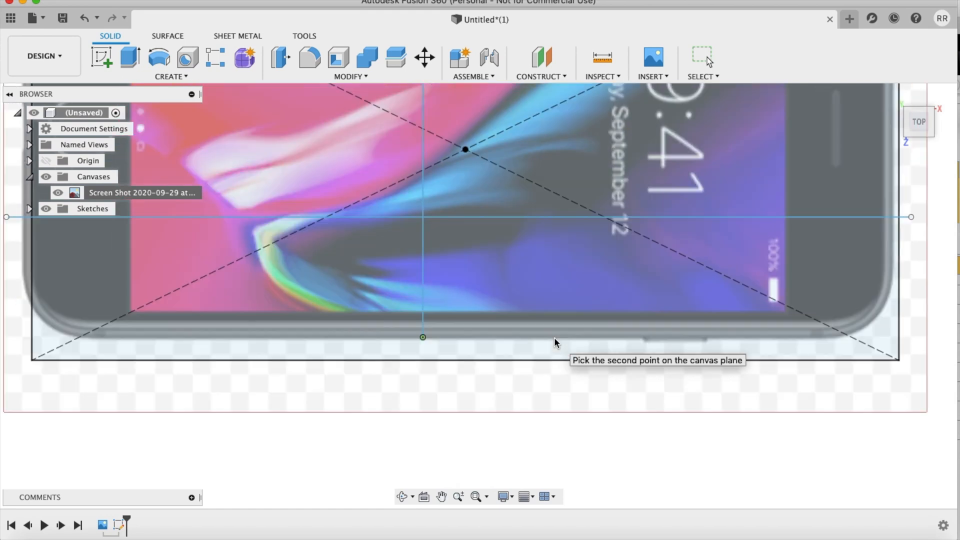
{"action": "scroll", "coordinate": [554, 339], "scroll_direction": "up", "scroll_amount": 8}
{"action": "scroll", "coordinate": [555, 347], "scroll_direction": "up", "scroll_amount": 2}
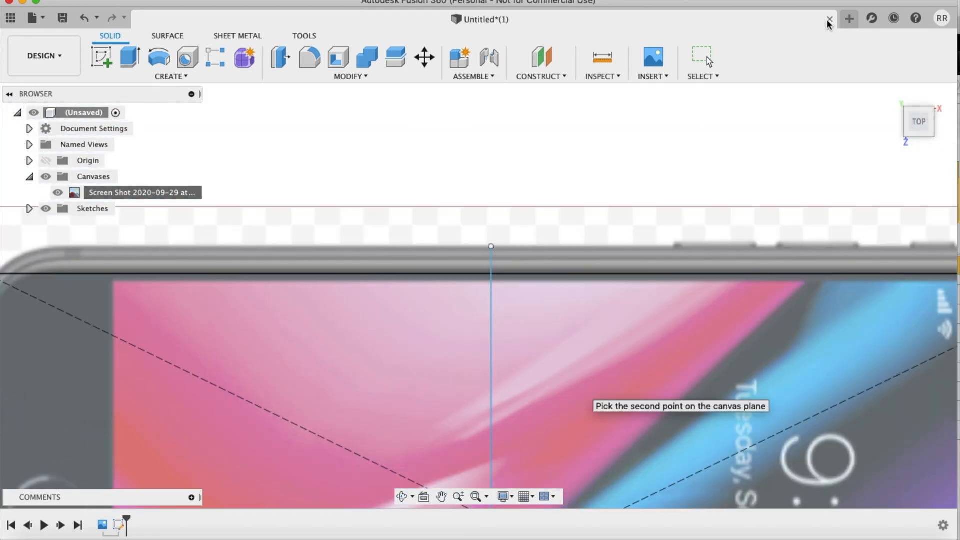
{"action": "scroll", "coordinate": [621, 289], "scroll_direction": "up", "scroll_amount": 6}
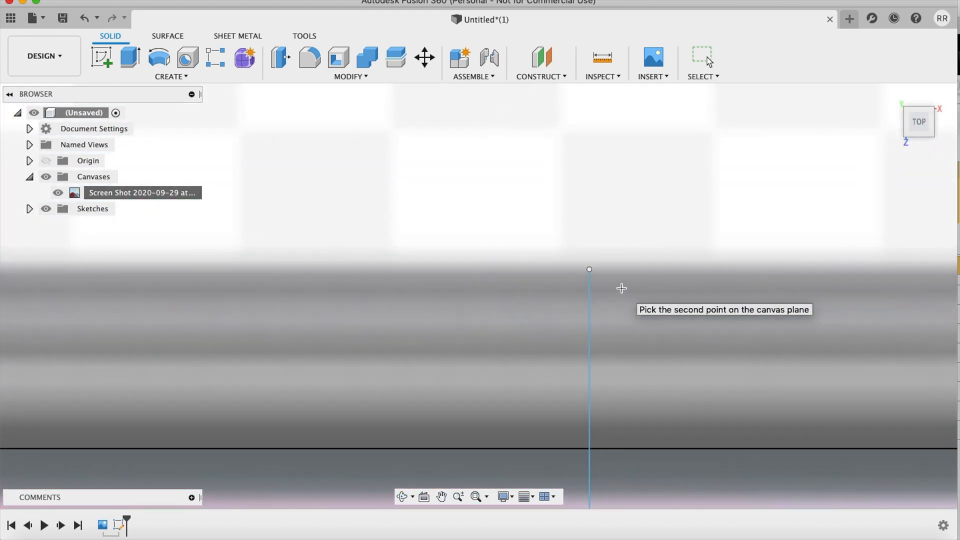
{"action": "scroll", "coordinate": [621, 288], "scroll_direction": "up", "scroll_amount": 5}
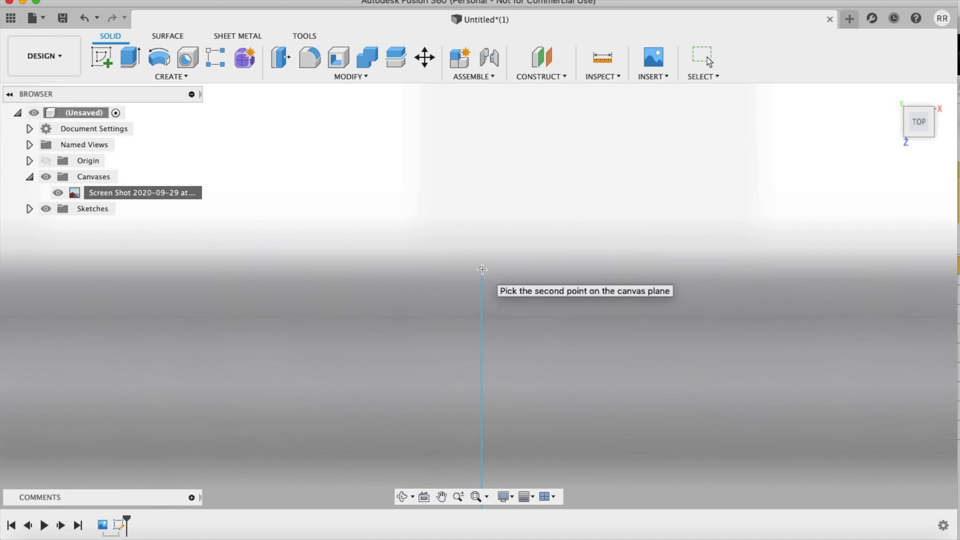
{"action": "left_click", "coordinate": [482, 269]}
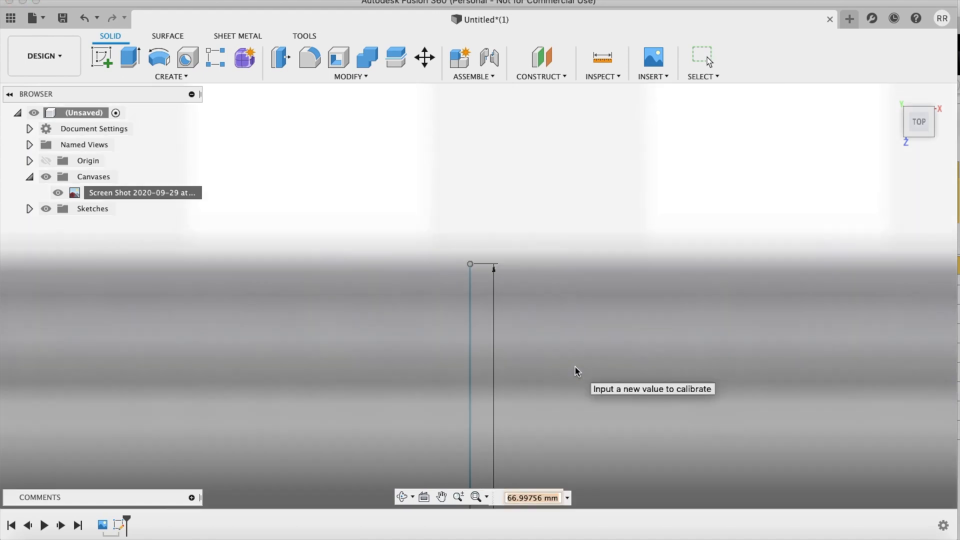
{"action": "scroll", "coordinate": [575, 367], "scroll_direction": "down", "scroll_amount": 5}
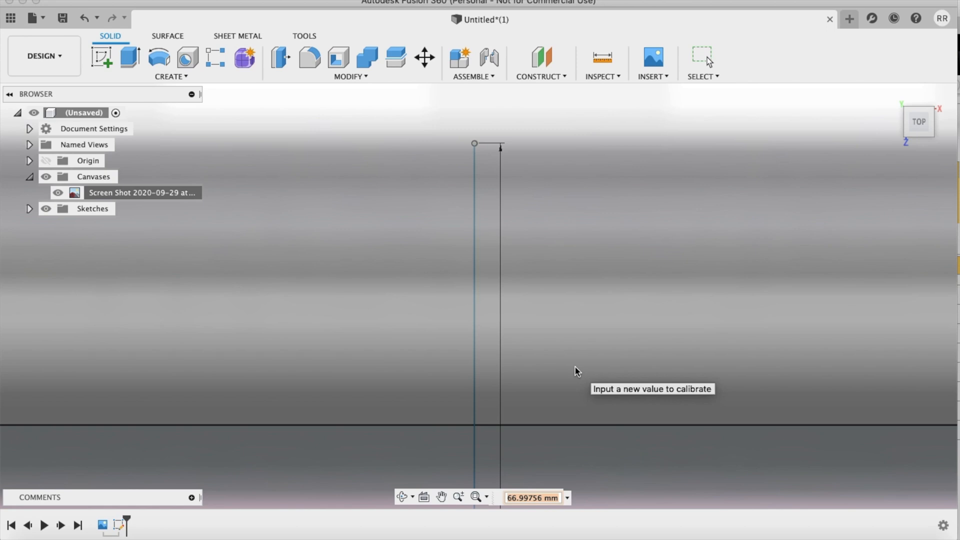
{"action": "type", "text": "67.3"}
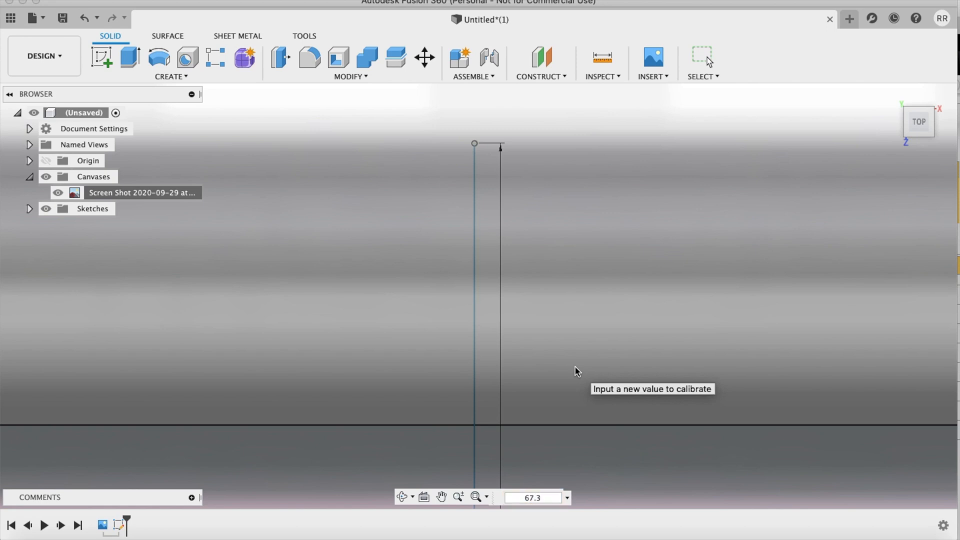
{"action": "key", "text": "Return"}
Step: Reorder the timeline so the rectangle sketch comes before the phone canvas
{"action": "scroll", "coordinate": [575, 367], "scroll_direction": "down", "scroll_amount": 12}
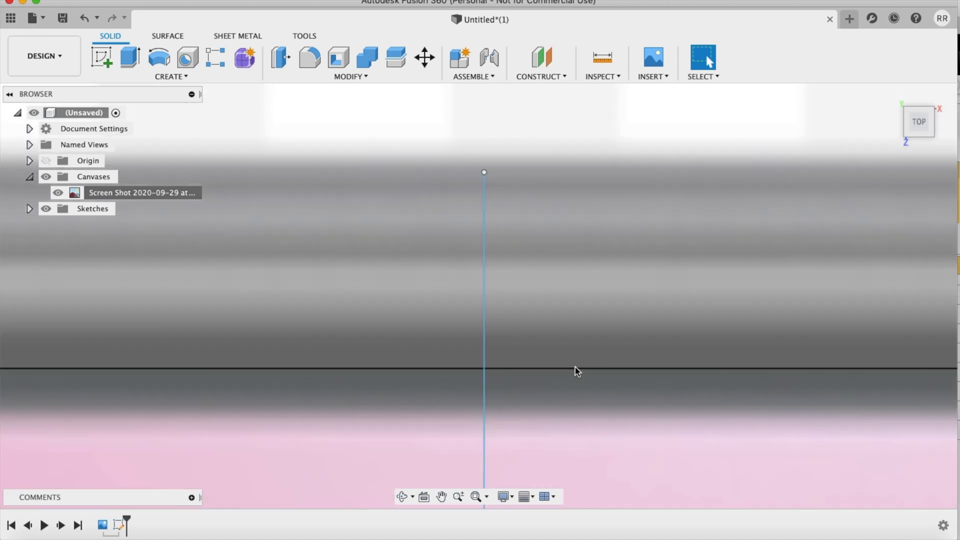
{"action": "scroll", "coordinate": [575, 367], "scroll_direction": "down", "scroll_amount": 5}
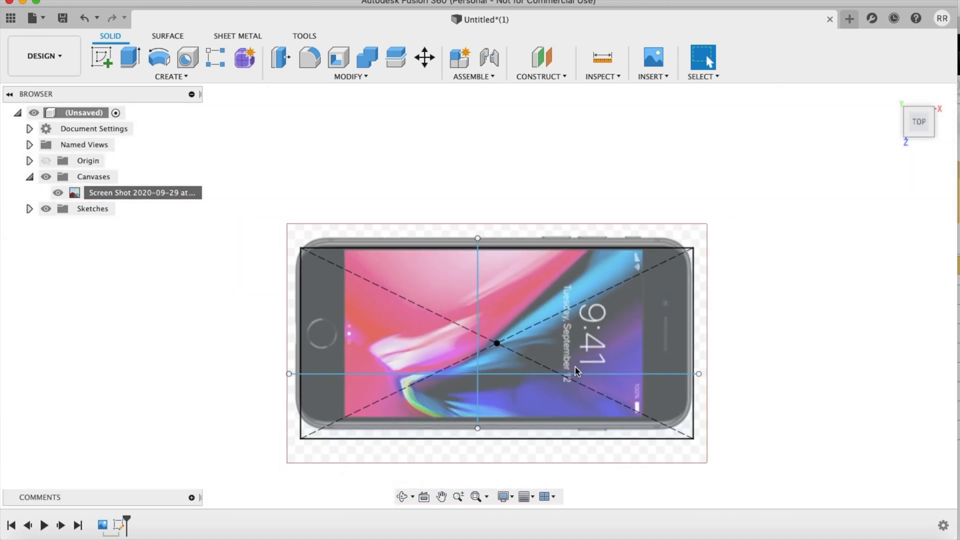
{"action": "scroll", "coordinate": [575, 367], "scroll_direction": "down", "scroll_amount": 3}
{"action": "scroll", "coordinate": [575, 368], "scroll_direction": "up", "scroll_amount": 6}
{"action": "scroll", "coordinate": [576, 367], "scroll_direction": "down", "scroll_amount": 2}
{"action": "scroll", "coordinate": [575, 367], "scroll_direction": "down", "scroll_amount": 4}
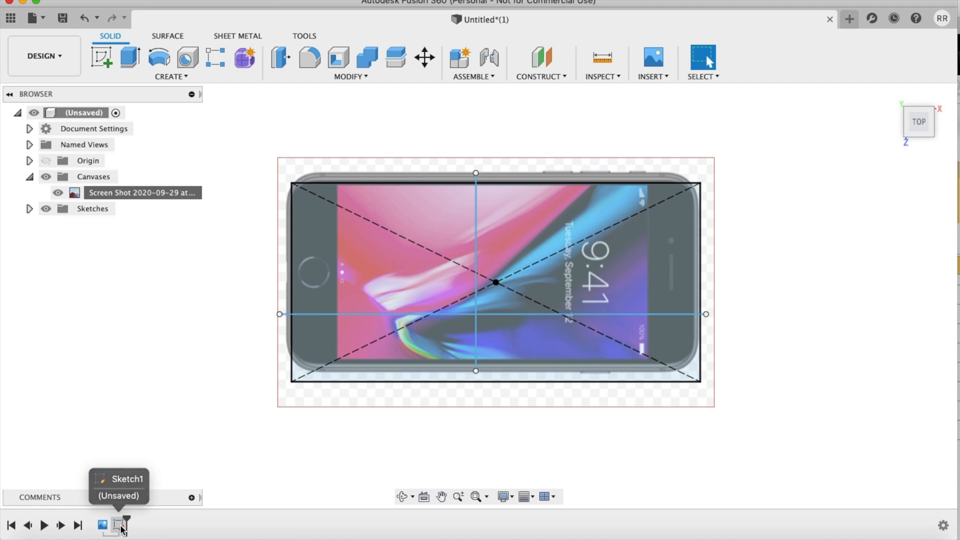
{"action": "left_click", "coordinate": [121, 529]}
{"action": "left_click_drag", "start_coordinate": [95, 529], "coordinate": [97, 529]}
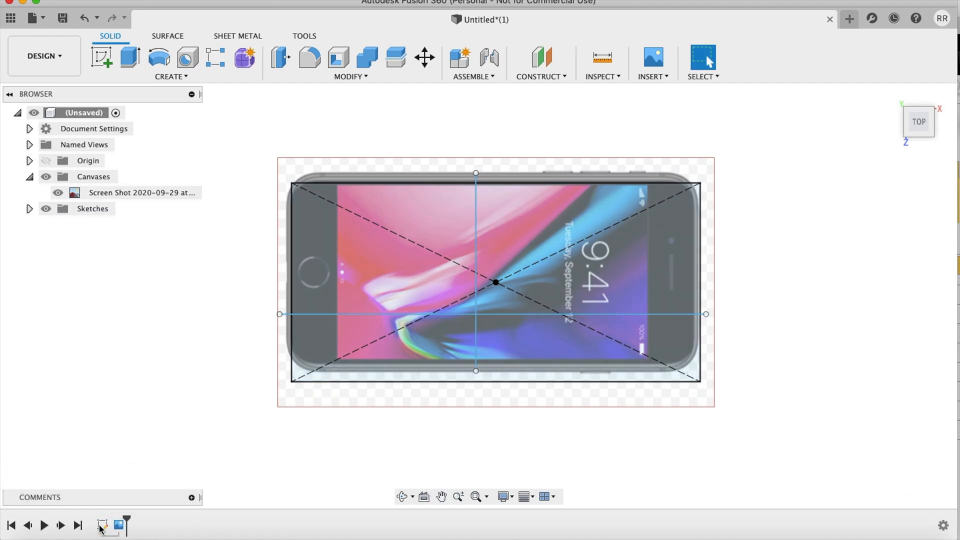
Step: Edit the phone canvas and move it about 3.16 mm in X and 1.13 mm in Y to align the phone with the rectangle
{"action": "right_click", "coordinate": [120, 526]}
{"action": "left_click", "coordinate": [176, 421]}
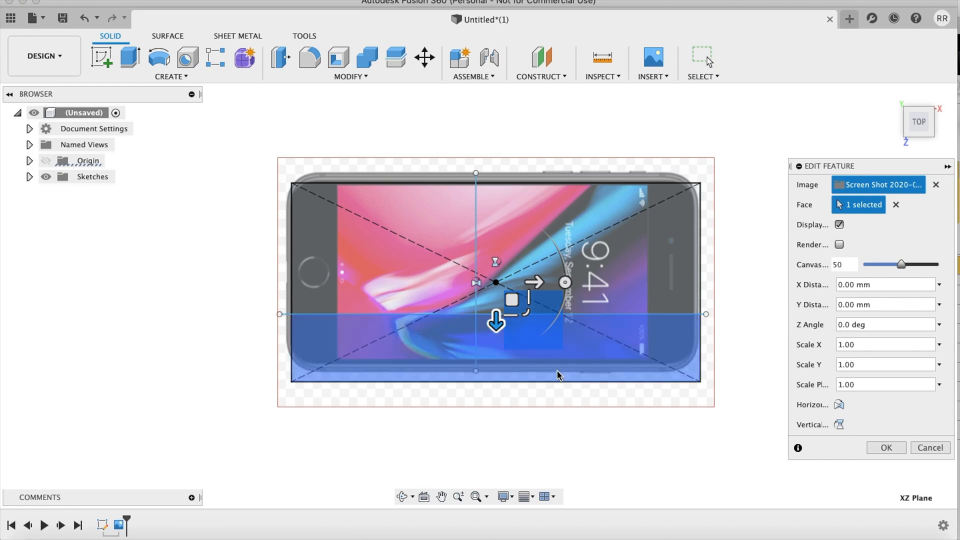
{"action": "left_click_drag", "start_coordinate": [512, 302], "coordinate": [517, 312]}
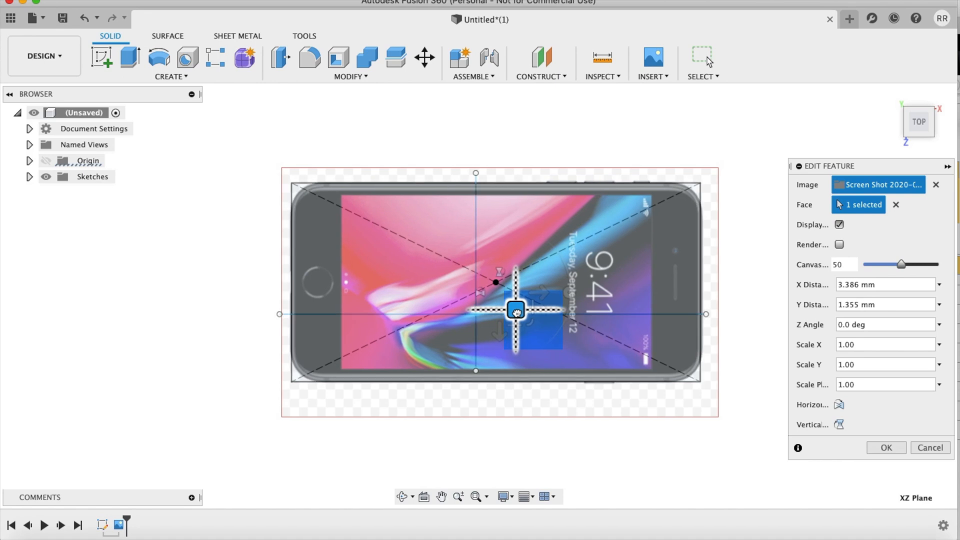
{"action": "left_click_drag", "start_coordinate": [516, 312], "coordinate": [518, 312]}
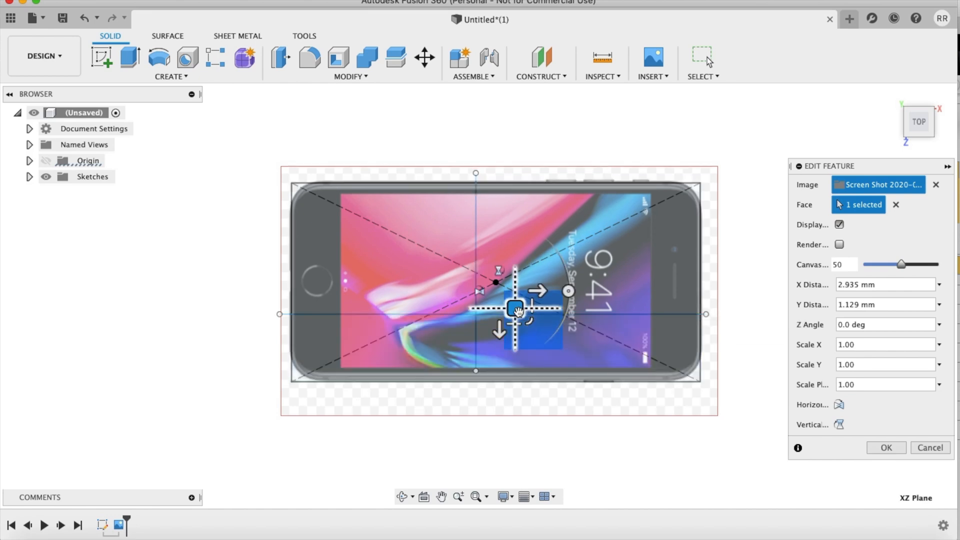
{"action": "key", "text": "ctrl+z"}
{"action": "left_click_drag", "start_coordinate": [520, 314], "coordinate": [519, 313]}
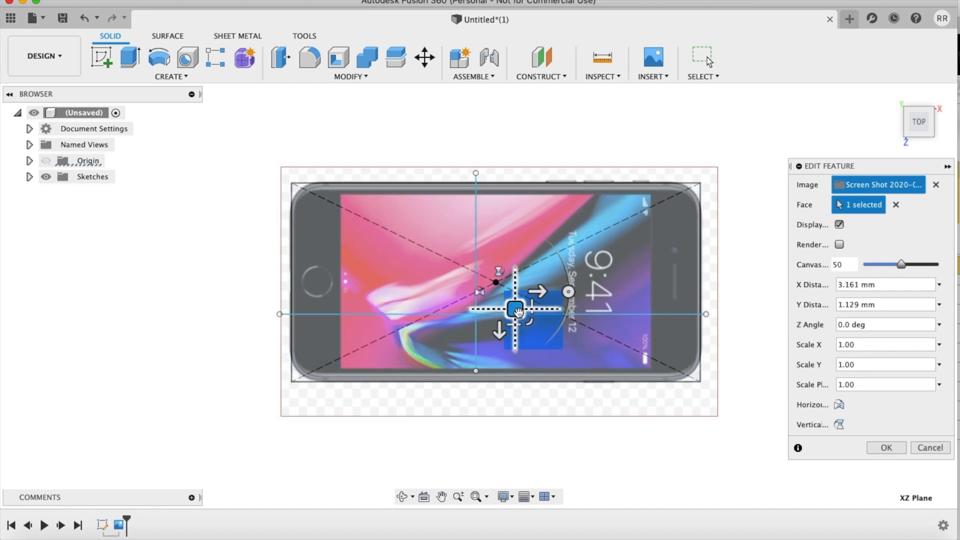
{"action": "left_click", "coordinate": [886, 448]}
Step: Move the rectangle sketch back after the canvas in the timeline and open the sketch for editing
{"action": "scroll", "coordinate": [881, 164], "scroll_direction": "up", "scroll_amount": 5}
{"action": "scroll", "coordinate": [881, 164], "scroll_direction": "down", "scroll_amount": 3}
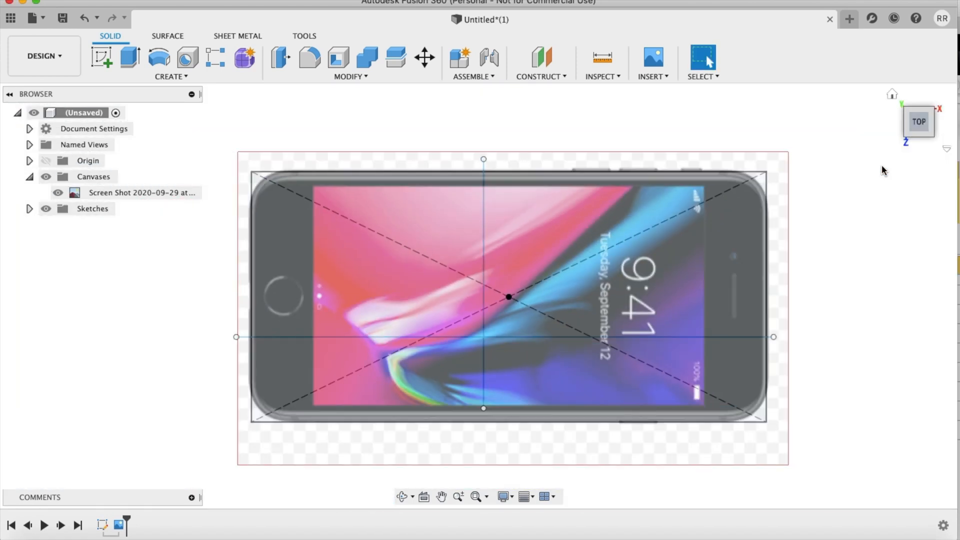
{"action": "scroll", "coordinate": [882, 170], "scroll_direction": "down", "scroll_amount": 3}
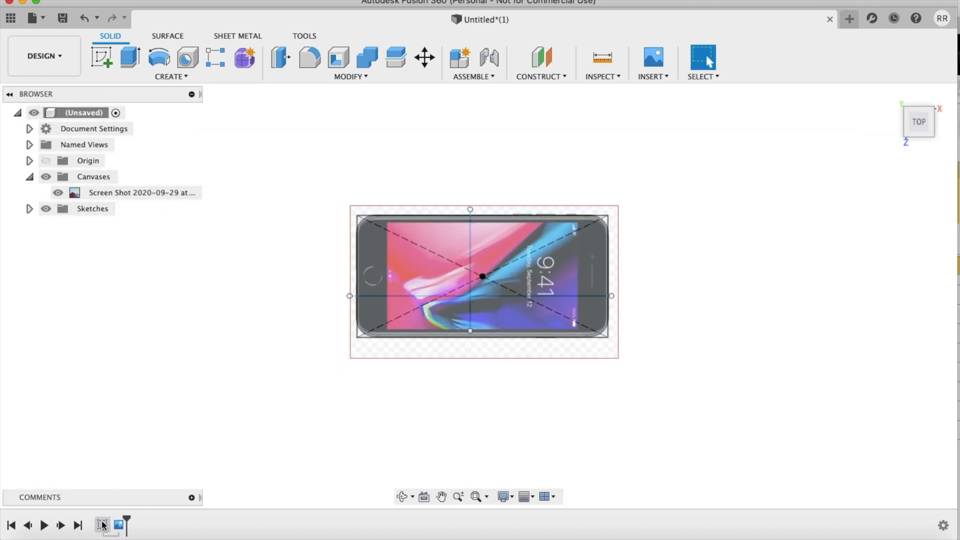
{"action": "left_click_drag", "start_coordinate": [102, 524], "coordinate": [133, 527]}
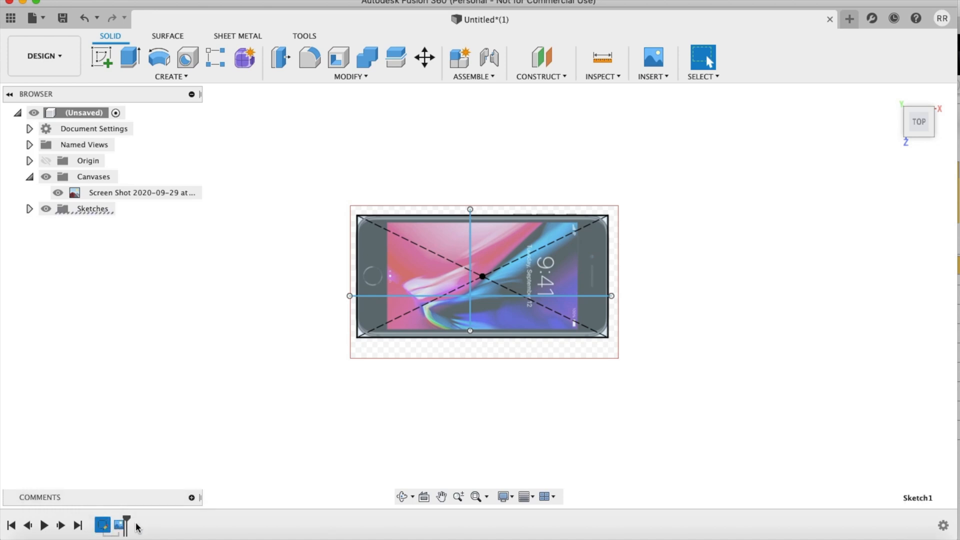
{"action": "right_click", "coordinate": [121, 524]}
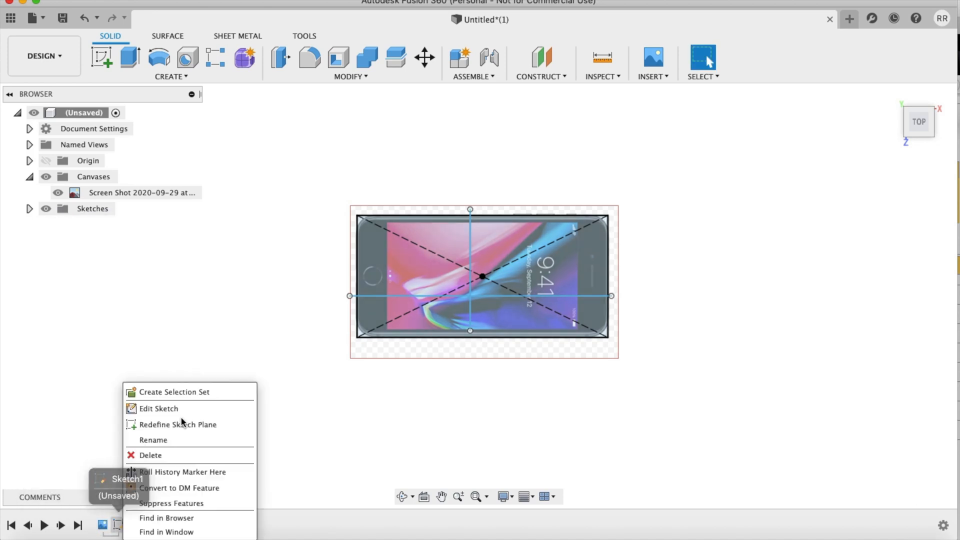
{"action": "left_click", "coordinate": [182, 405]}
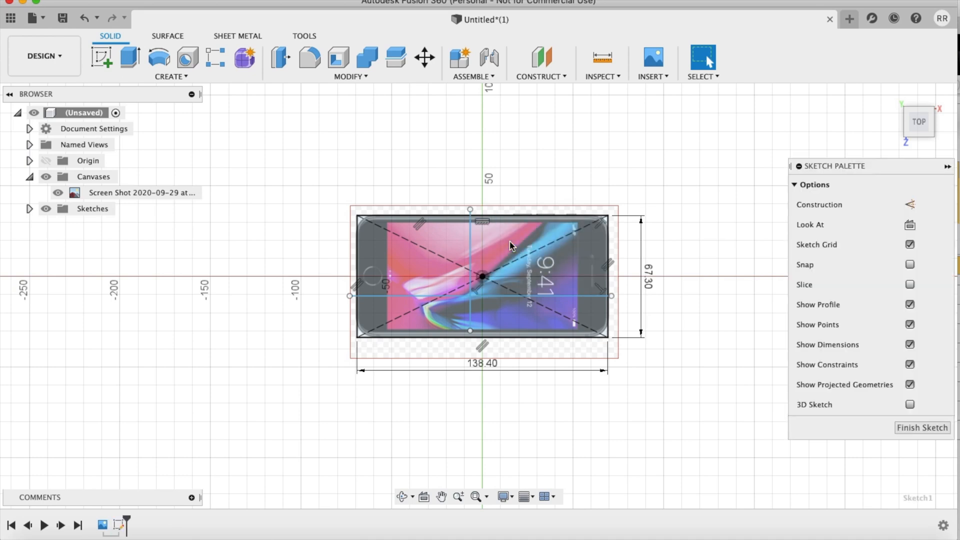
Step: Delete the rectangle's dashed diagonal construction lines from the sketch
{"action": "scroll", "coordinate": [700, 230], "scroll_direction": "up", "scroll_amount": 10}
{"action": "scroll", "coordinate": [700, 233], "scroll_direction": "down", "scroll_amount": 5}
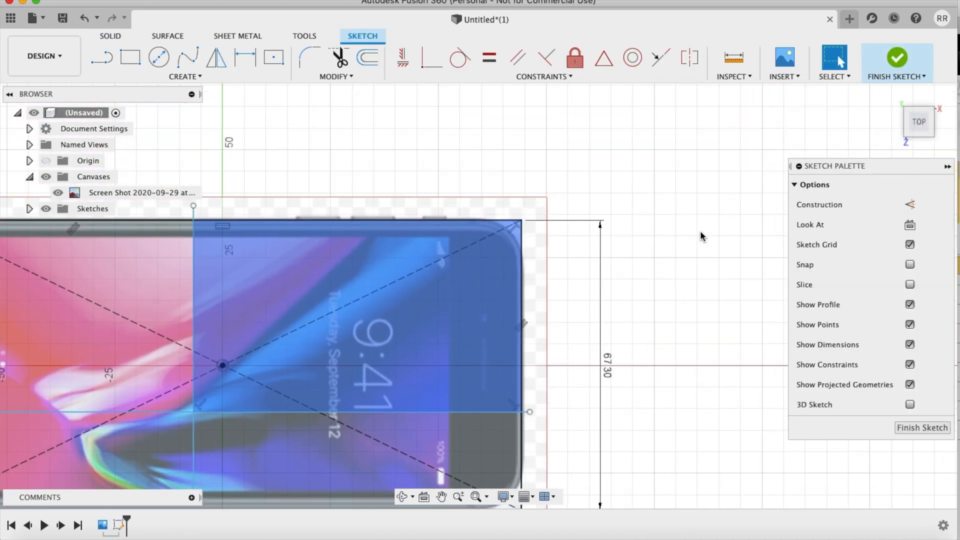
{"action": "scroll", "coordinate": [502, 254], "scroll_direction": "up", "scroll_amount": 2}
{"action": "left_click", "coordinate": [474, 244]}
{"action": "key", "text": "Delete"}
{"action": "left_click", "coordinate": [189, 428]}
{"action": "key", "text": "Delete"}
Step: Fillet the rectangle's upper corner at the speaker end with a 9 mm radius to follow the phone's rounded outline
{"action": "scroll", "coordinate": [636, 341], "scroll_direction": "up", "scroll_amount": 1}
{"action": "scroll", "coordinate": [636, 341], "scroll_direction": "up", "scroll_amount": 1}
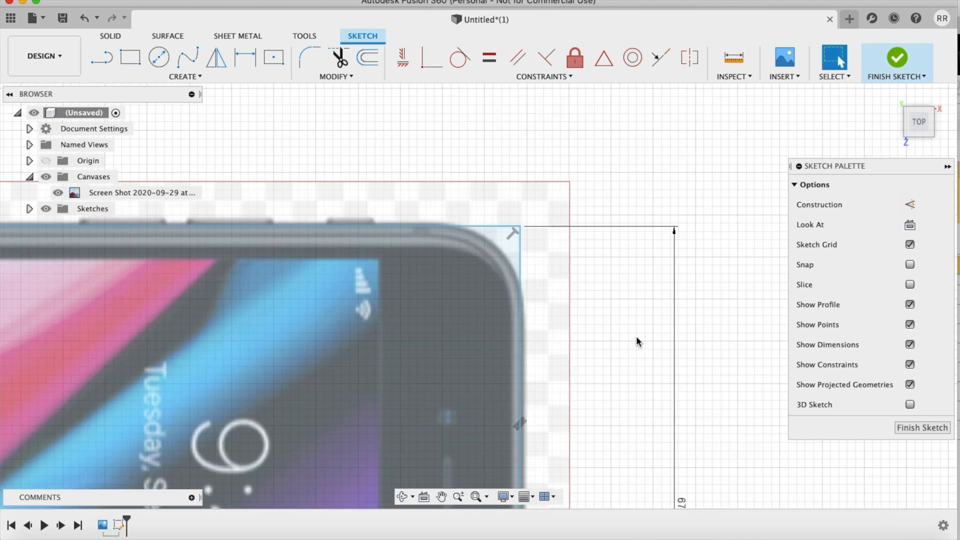
{"action": "left_click", "coordinate": [310, 58]}
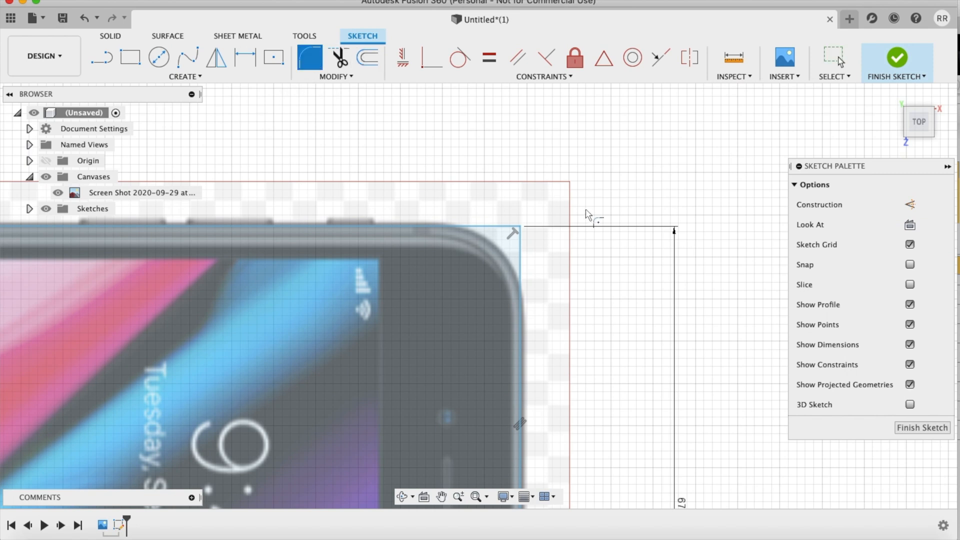
{"action": "left_click", "coordinate": [520, 226]}
{"action": "left_click_drag", "start_coordinate": [484, 261], "coordinate": [512, 244]}
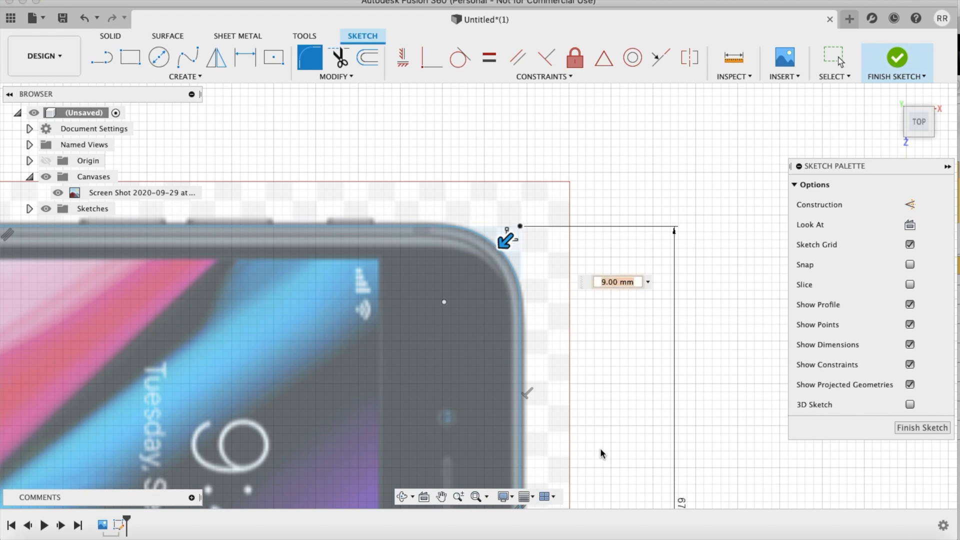
{"action": "scroll", "coordinate": [600, 453], "scroll_direction": "up", "scroll_amount": 5}
{"action": "scroll", "coordinate": [600, 448], "scroll_direction": "left", "scroll_amount": 2}
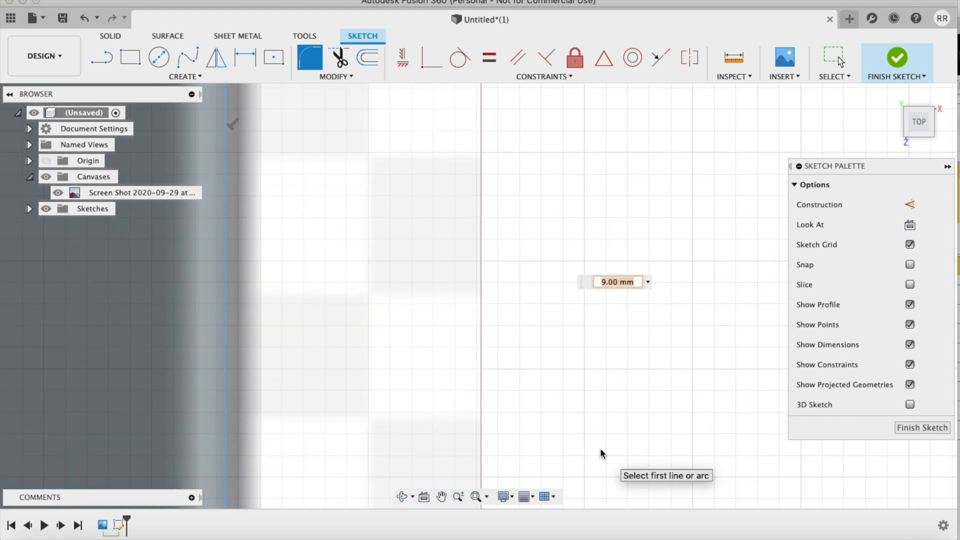
{"action": "scroll", "coordinate": [600, 449], "scroll_direction": "down", "scroll_amount": 3}
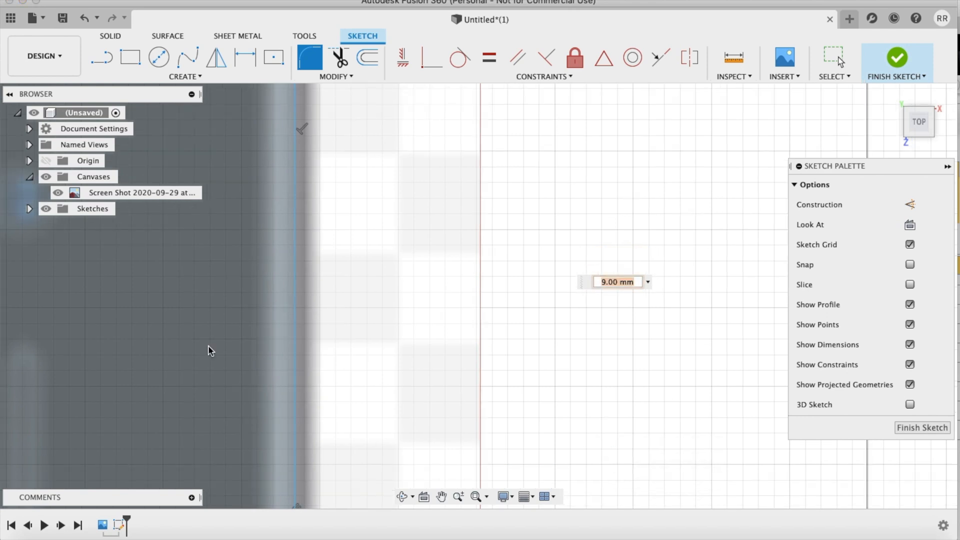
{"action": "scroll", "coordinate": [391, 343], "scroll_direction": "left", "scroll_amount": 5}
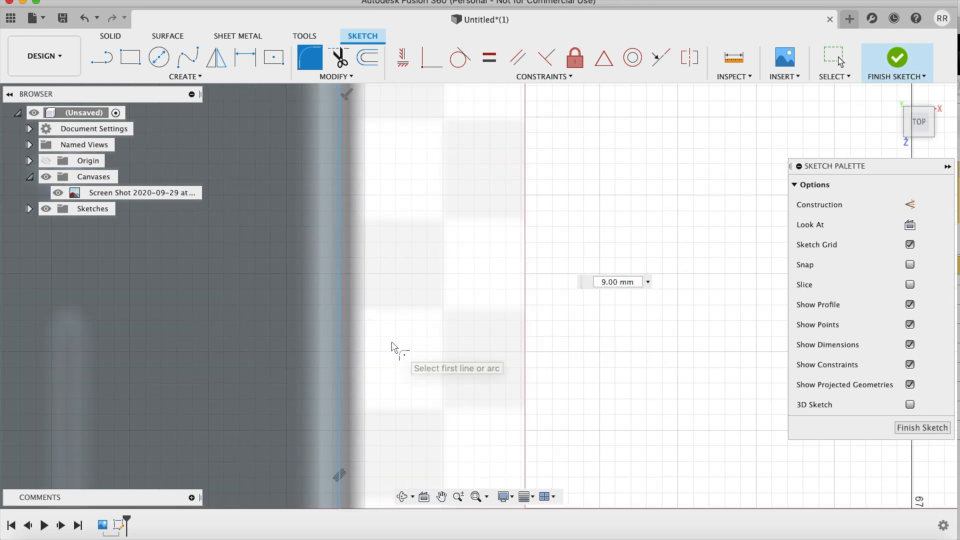
{"action": "scroll", "coordinate": [362, 363], "scroll_direction": "down", "scroll_amount": 3}
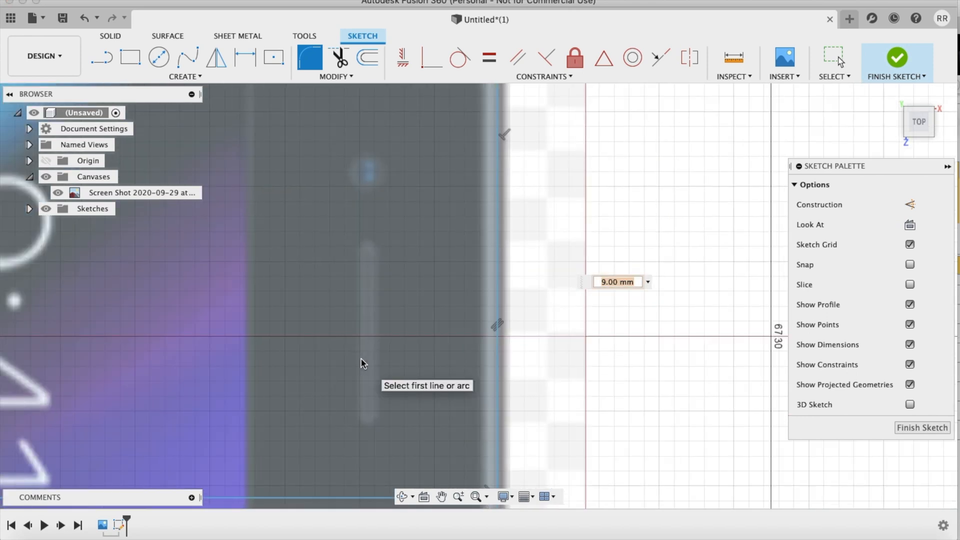
{"action": "scroll", "coordinate": [362, 363], "scroll_direction": "left", "scroll_amount": 5}
{"action": "scroll", "coordinate": [362, 364], "scroll_direction": "down", "scroll_amount": 2}
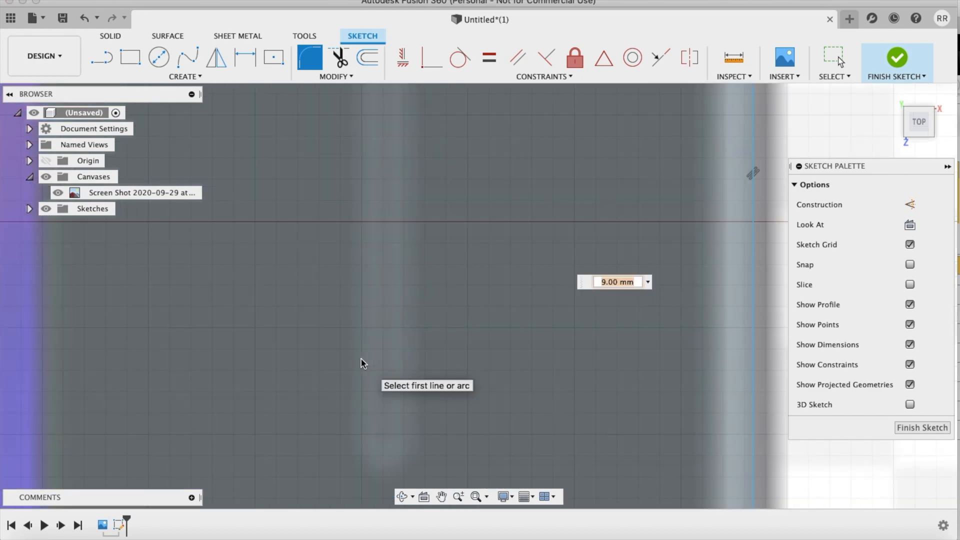
{"action": "scroll", "coordinate": [361, 359], "scroll_direction": "down", "scroll_amount": 10, "text": "shift"}
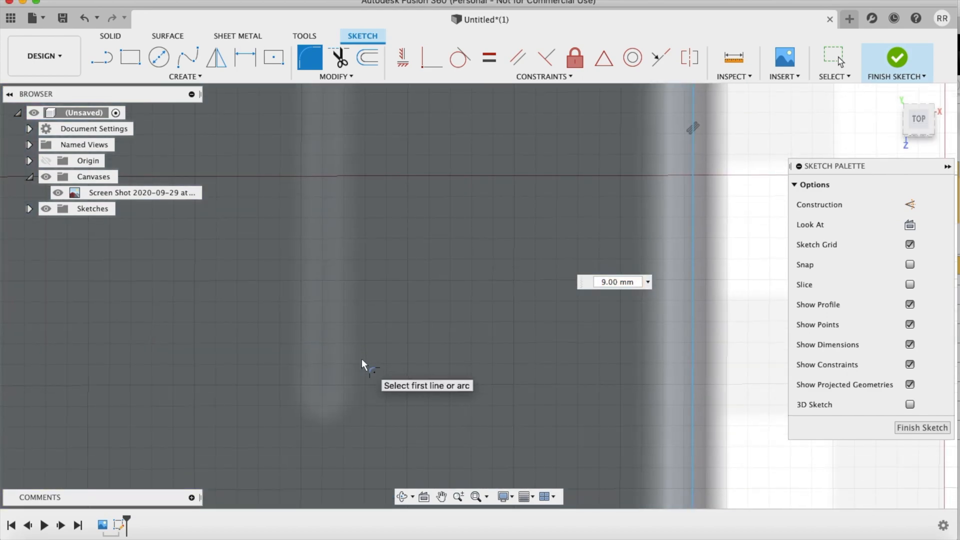
{"action": "scroll", "coordinate": [362, 364], "scroll_direction": "up", "scroll_amount": 10, "text": "shift"}
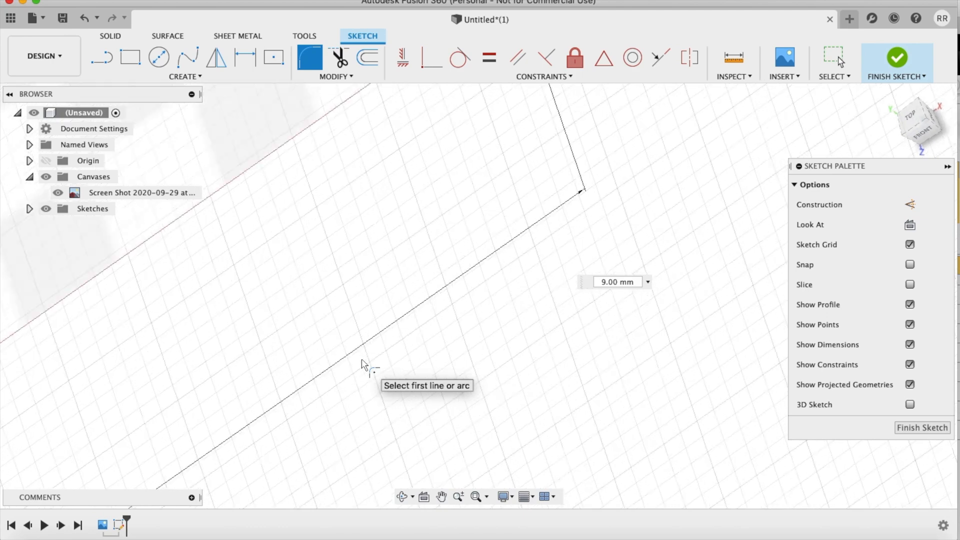
Step: Fillet the rectangle's lower corner at the speaker end with a 9 mm radius
{"action": "scroll", "coordinate": [362, 365], "scroll_direction": "up", "scroll_amount": 3, "text": "shift"}
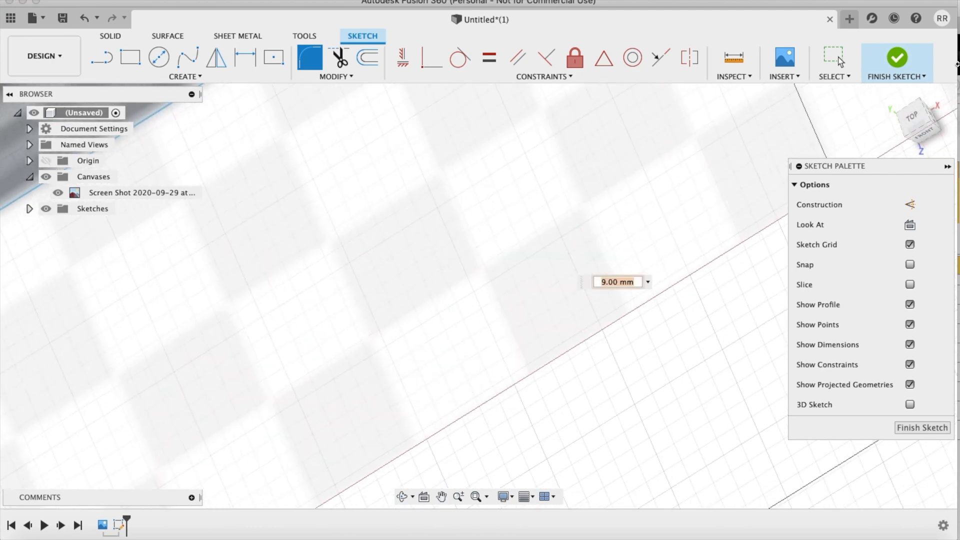
{"action": "left_click", "coordinate": [915, 117]}
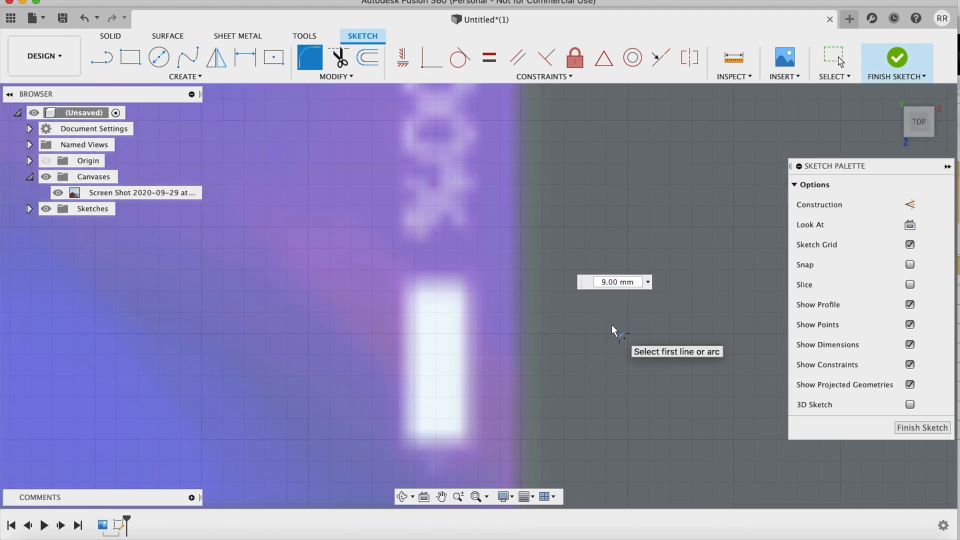
{"action": "scroll", "coordinate": [615, 327], "scroll_direction": "down", "scroll_amount": 10}
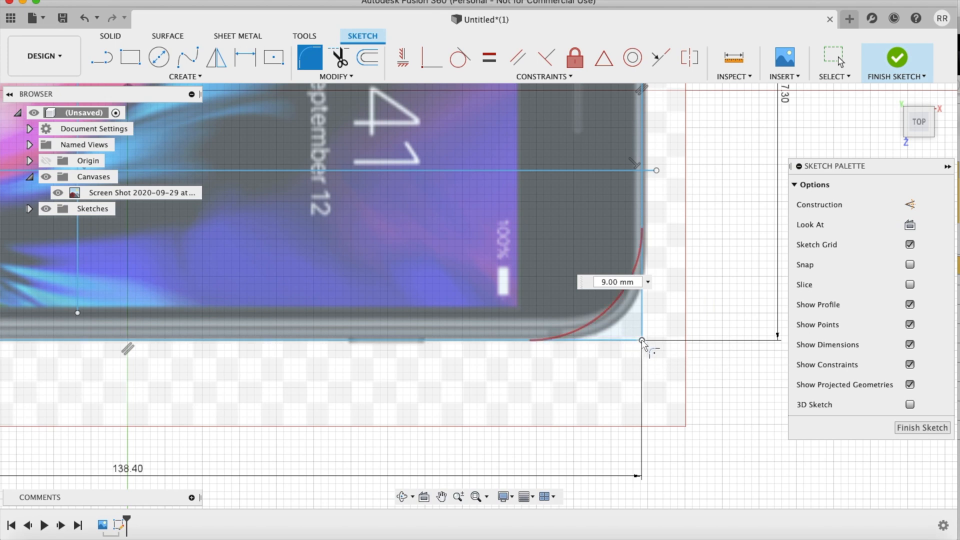
{"action": "left_click", "coordinate": [642, 341]}
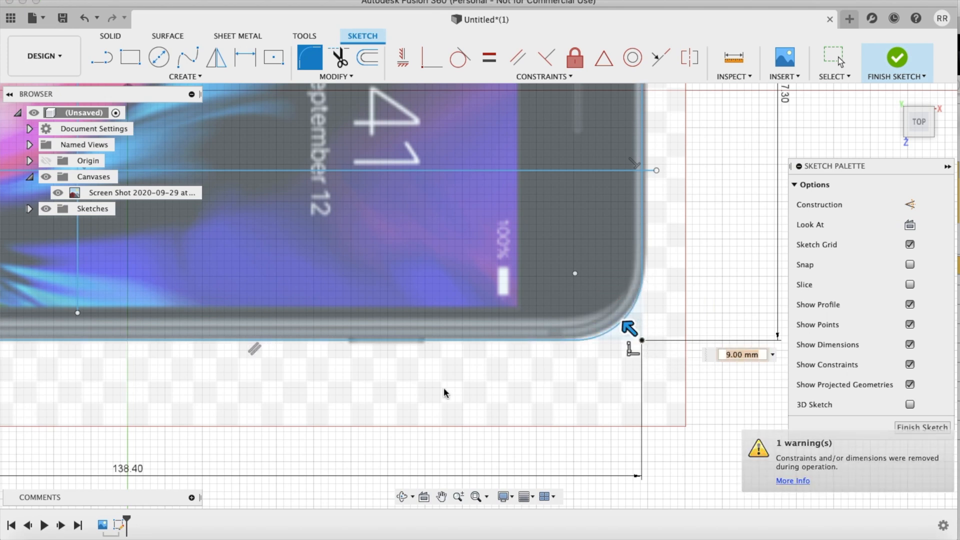
Step: Fillet the rectangle's two corners at the home-button end with a 9 mm radius and leave the Fillet command
{"action": "scroll", "coordinate": [377, 458], "scroll_direction": "left", "scroll_amount": 5}
{"action": "scroll", "coordinate": [377, 458], "scroll_direction": "left", "scroll_amount": 5}
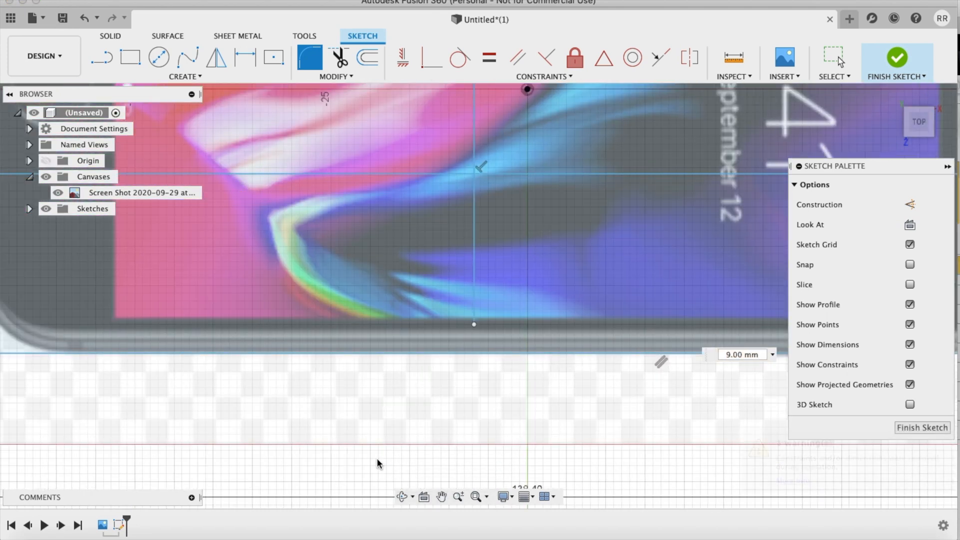
{"action": "scroll", "coordinate": [377, 460], "scroll_direction": "left", "scroll_amount": 5}
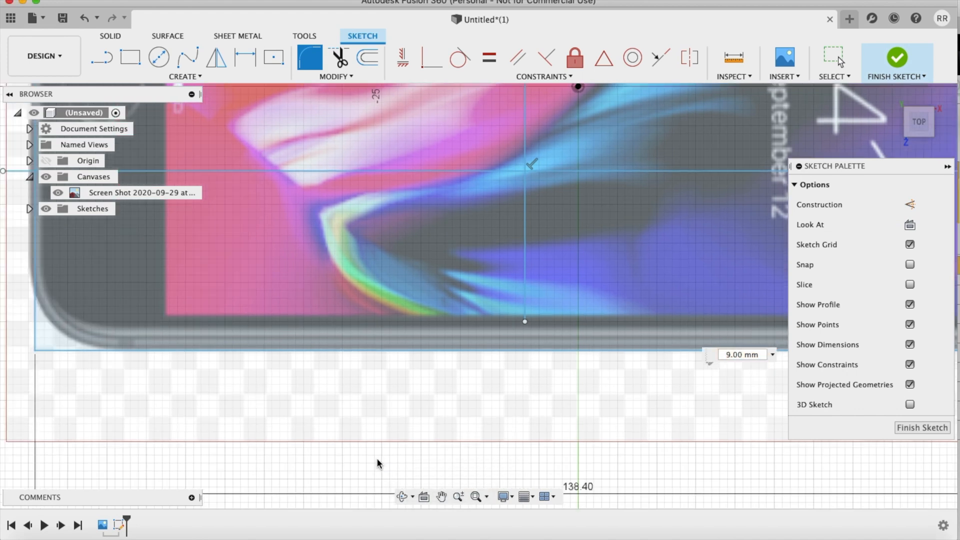
{"action": "scroll", "coordinate": [378, 465], "scroll_direction": "left", "scroll_amount": 10}
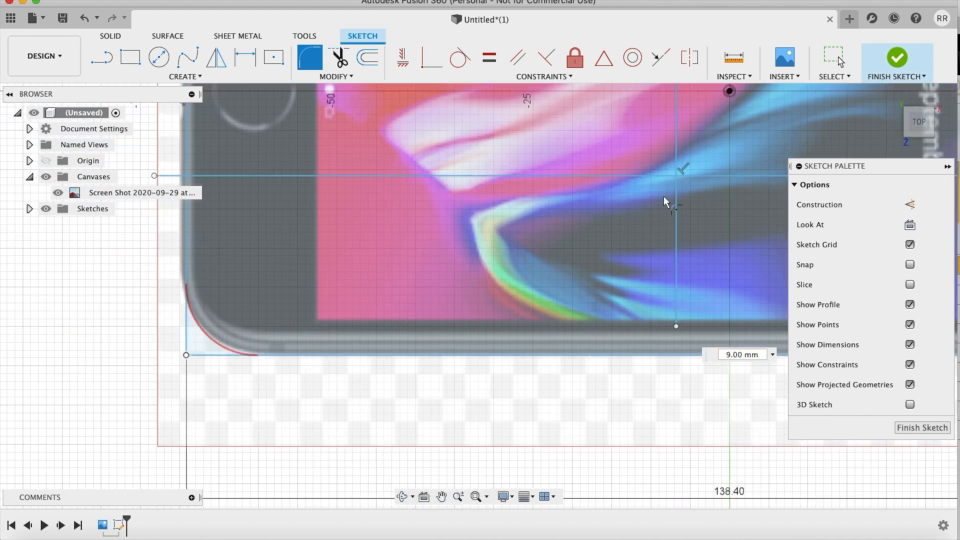
{"action": "scroll", "coordinate": [667, 194], "scroll_direction": "up", "scroll_amount": 2}
{"action": "scroll", "coordinate": [666, 194], "scroll_direction": "up", "scroll_amount": 6}
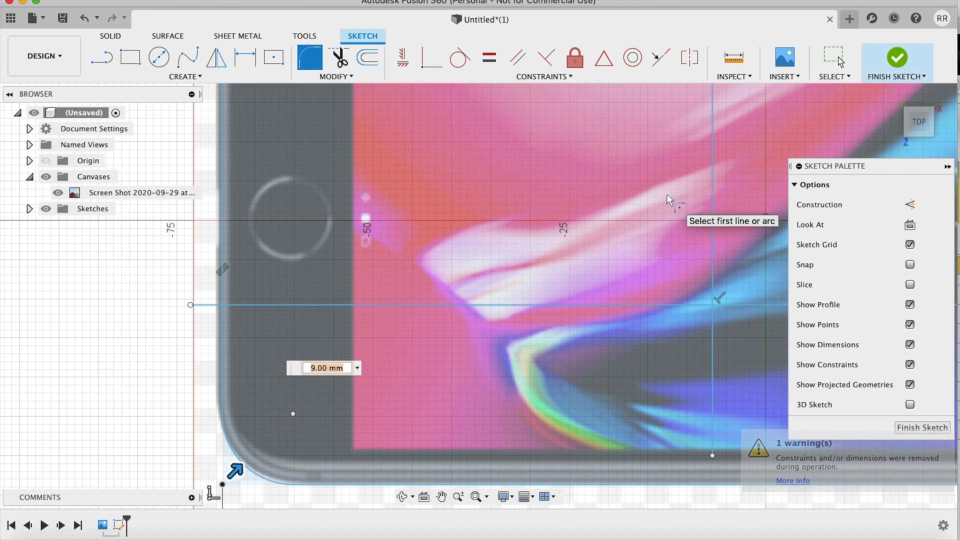
{"action": "scroll", "coordinate": [667, 195], "scroll_direction": "up", "scroll_amount": 8}
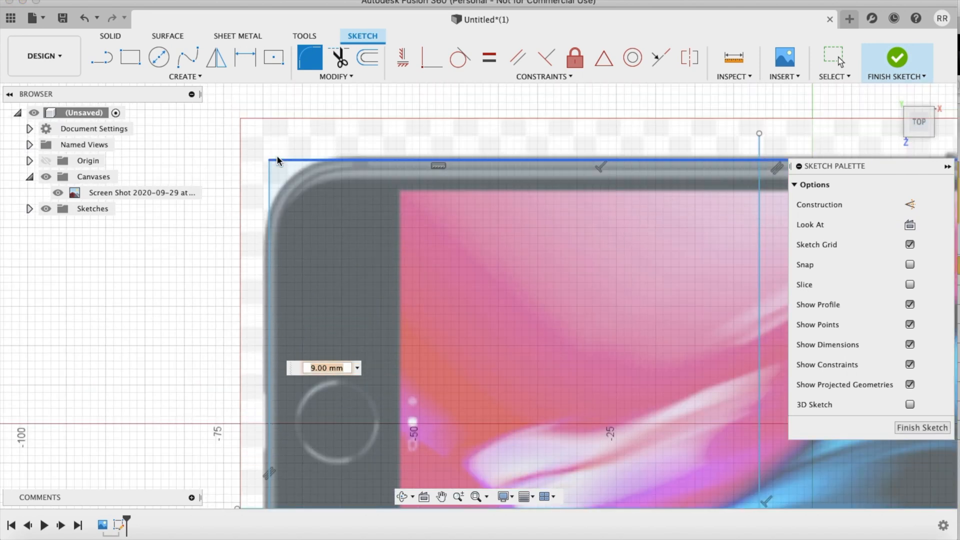
{"action": "left_click", "coordinate": [270, 157]}
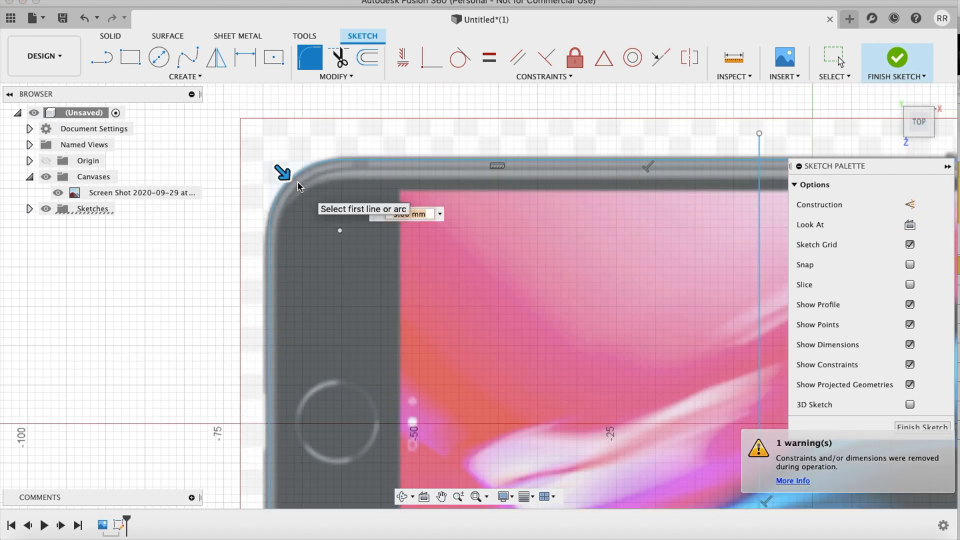
{"action": "key", "text": "Escape"}
Step: Hide the canvases to examine the rounded outline on its own, and show them again
{"action": "scroll", "coordinate": [369, 437], "scroll_direction": "down", "scroll_amount": 10}
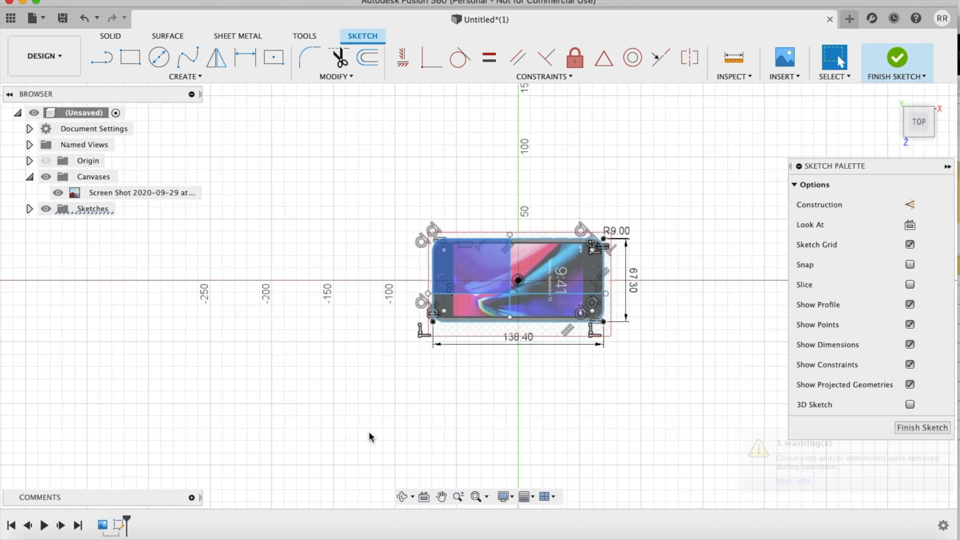
{"action": "scroll", "coordinate": [369, 437], "scroll_direction": "up", "scroll_amount": 8}
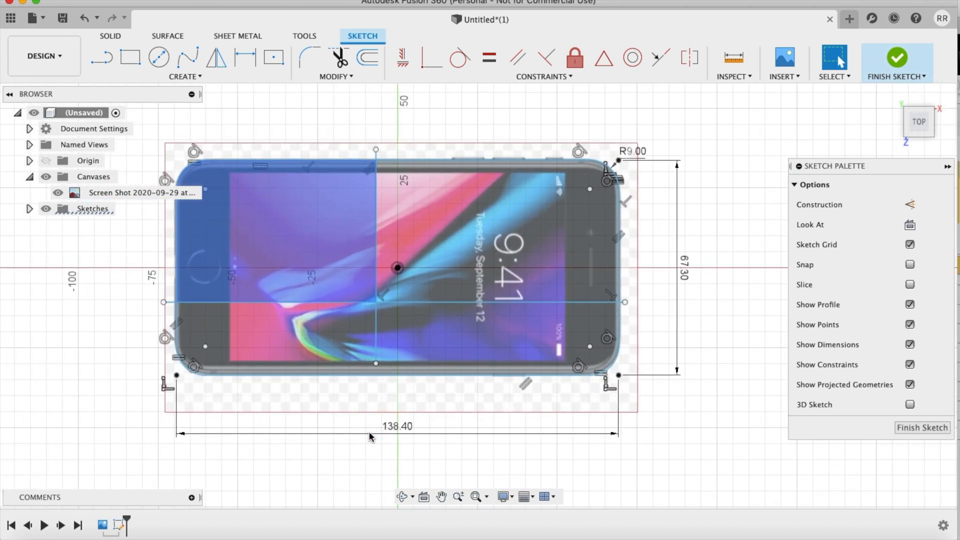
{"action": "scroll", "coordinate": [369, 435], "scroll_direction": "up", "scroll_amount": 1}
{"action": "left_click", "coordinate": [46, 177]}
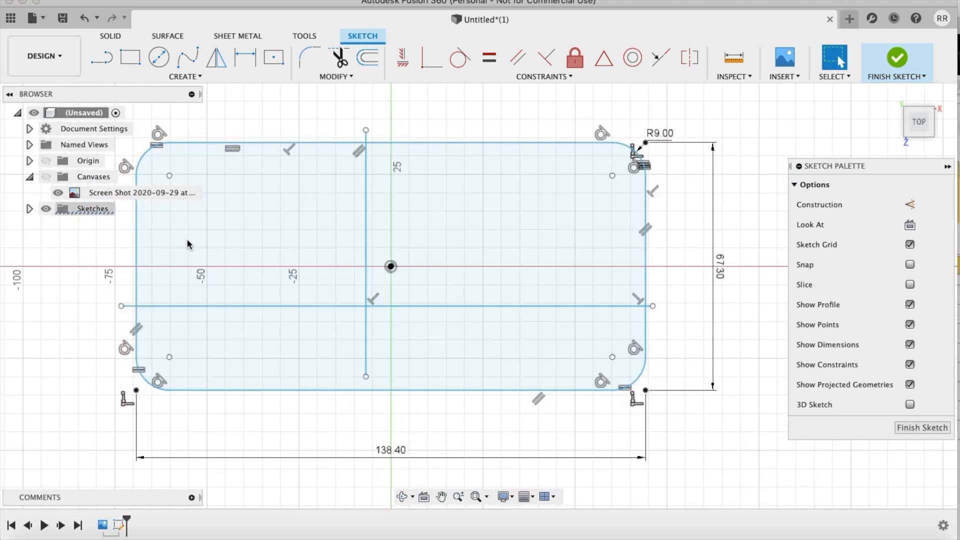
{"action": "scroll", "coordinate": [659, 381], "scroll_direction": "down", "scroll_amount": 2}
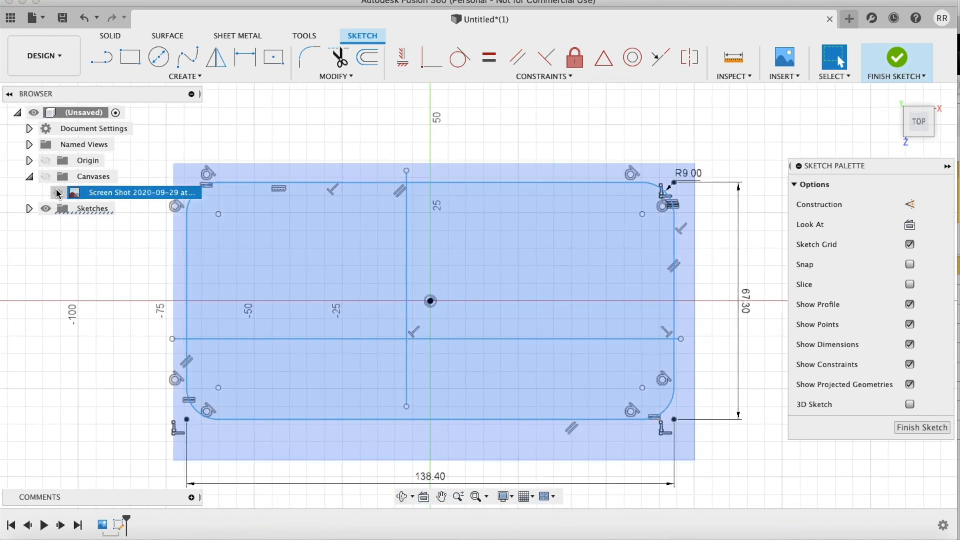
{"action": "left_click", "coordinate": [58, 193]}
{"action": "left_click", "coordinate": [58, 193]}
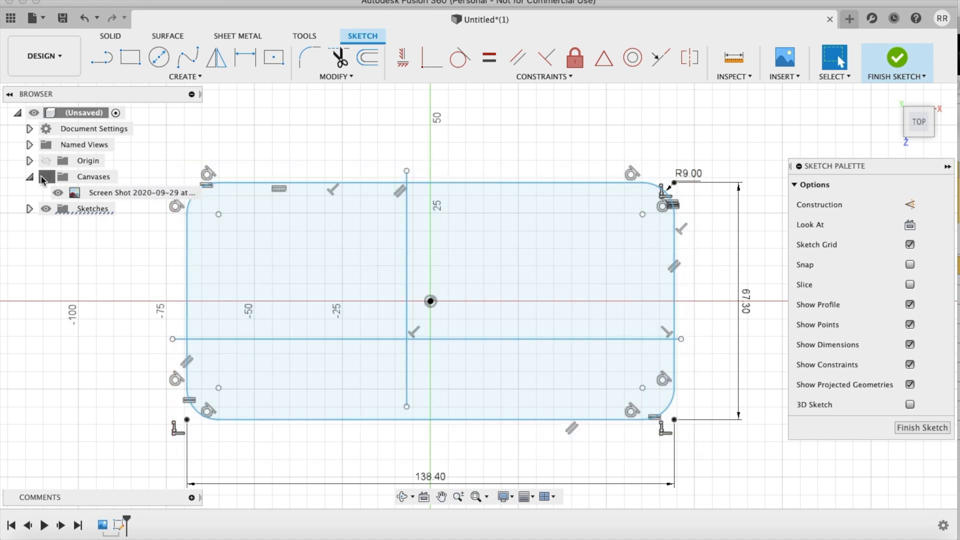
{"action": "left_click", "coordinate": [45, 177]}
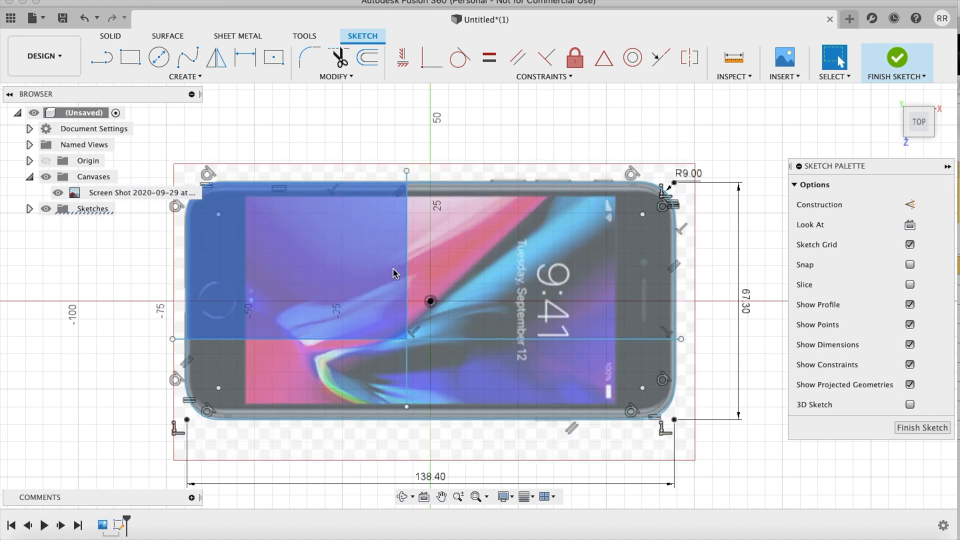
Step: Delete the vertical and horizontal lines that cross the inside of the rounded outline
{"action": "left_click", "coordinate": [406, 266]}
{"action": "key", "text": "Delete"}
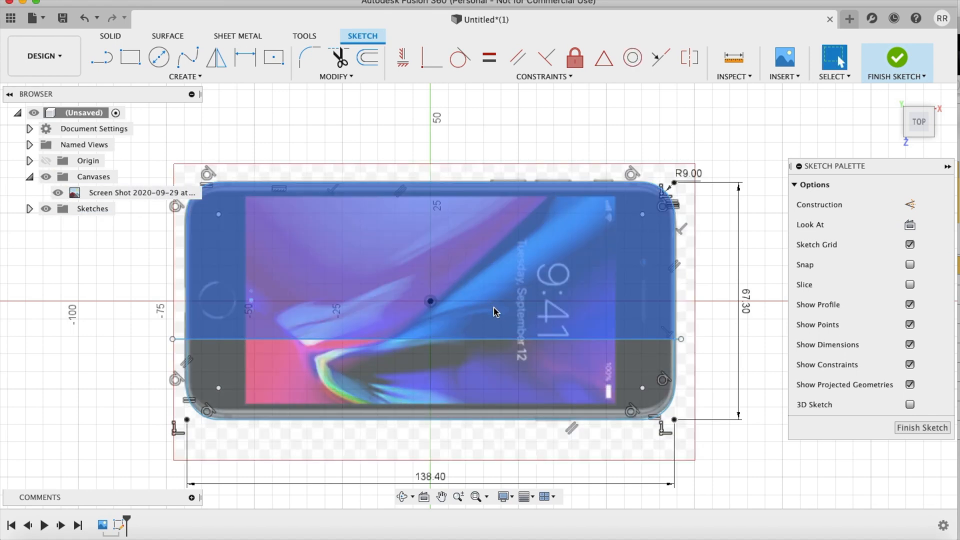
{"action": "left_click", "coordinate": [491, 338]}
{"action": "key", "text": "Delete"}
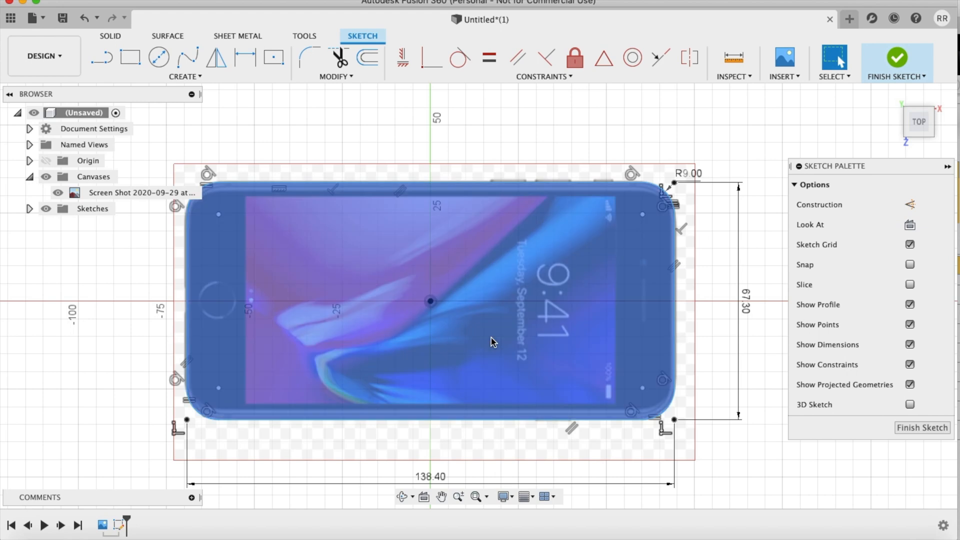
Step: Extrude the rounded phone profile 7.3 mm as a new body
{"action": "left_click", "coordinate": [532, 361]}
{"action": "key", "text": "e"}
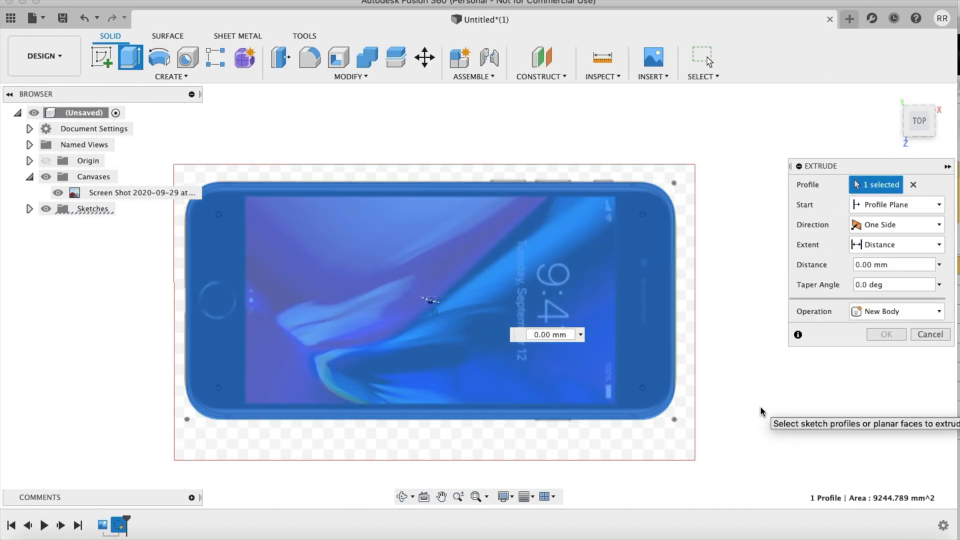
{"action": "type", "text": "7.3"}
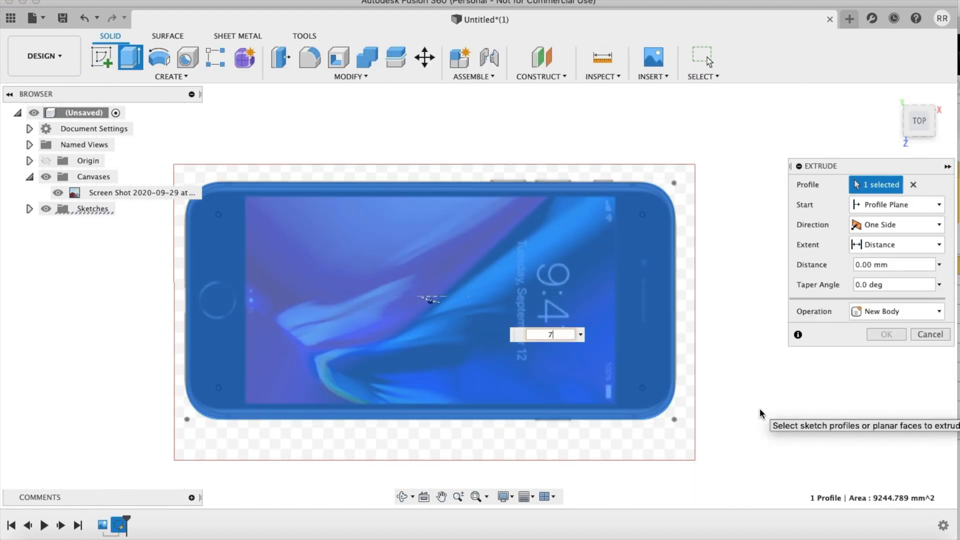
{"action": "key", "text": "Return"}
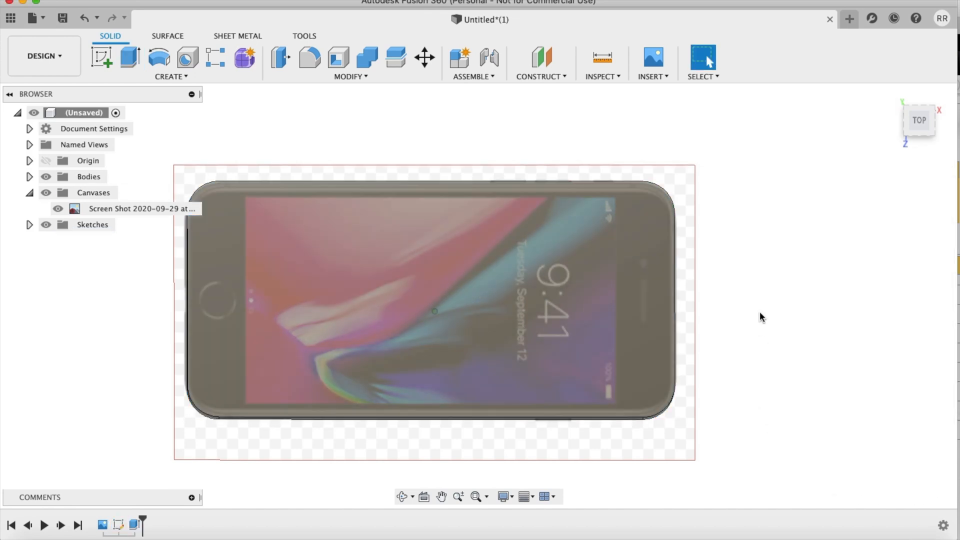
Step: Examine the extruded phone body over the canvas from several sides
{"action": "scroll", "coordinate": [760, 312], "scroll_direction": "down", "scroll_amount": 5, "text": "shift"}
{"action": "scroll", "coordinate": [760, 312], "scroll_direction": "left", "scroll_amount": 5, "text": "shift"}
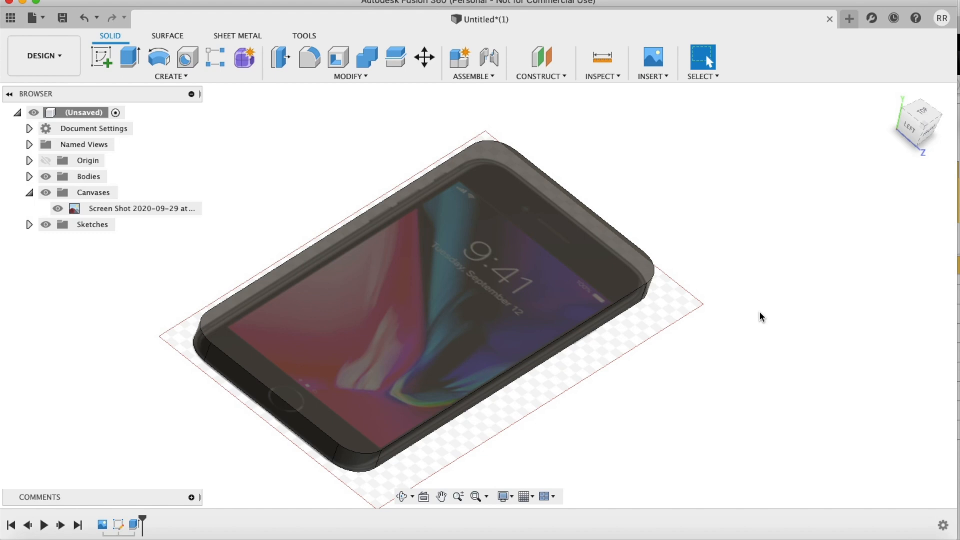
{"action": "scroll", "coordinate": [760, 312], "scroll_direction": "right", "scroll_amount": 3, "text": "shift"}
{"action": "scroll", "coordinate": [760, 312], "scroll_direction": "down", "scroll_amount": 3, "text": "shift"}
{"action": "scroll", "coordinate": [760, 312], "scroll_direction": "left", "scroll_amount": 5, "text": "shift"}
{"action": "scroll", "coordinate": [760, 312], "scroll_direction": "up", "scroll_amount": 3, "text": "shift"}
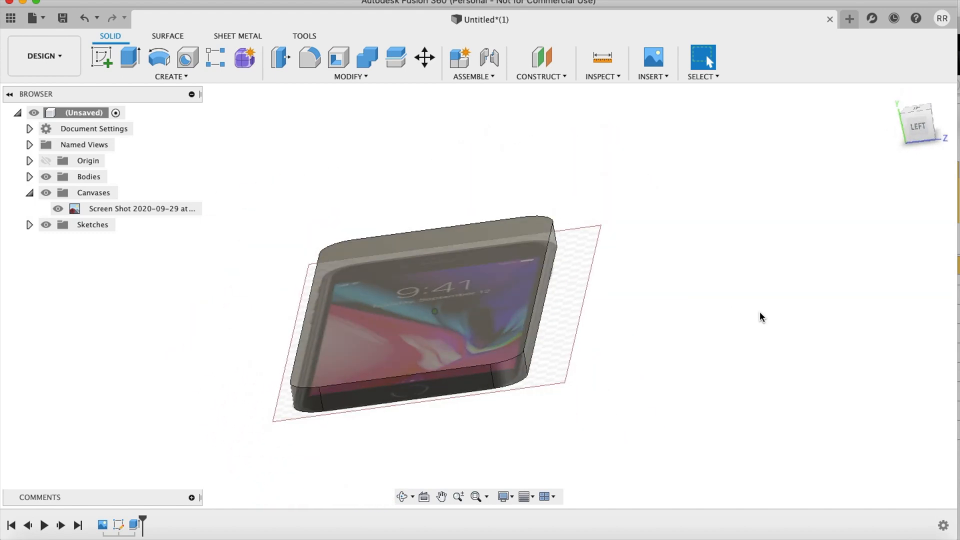
{"action": "scroll", "coordinate": [760, 312], "scroll_direction": "right", "scroll_amount": 5, "text": "shift"}
{"action": "scroll", "coordinate": [760, 312], "scroll_direction": "down", "scroll_amount": 4, "text": "shift"}
{"action": "scroll", "coordinate": [761, 312], "scroll_direction": "up", "scroll_amount": 3, "text": "shift"}
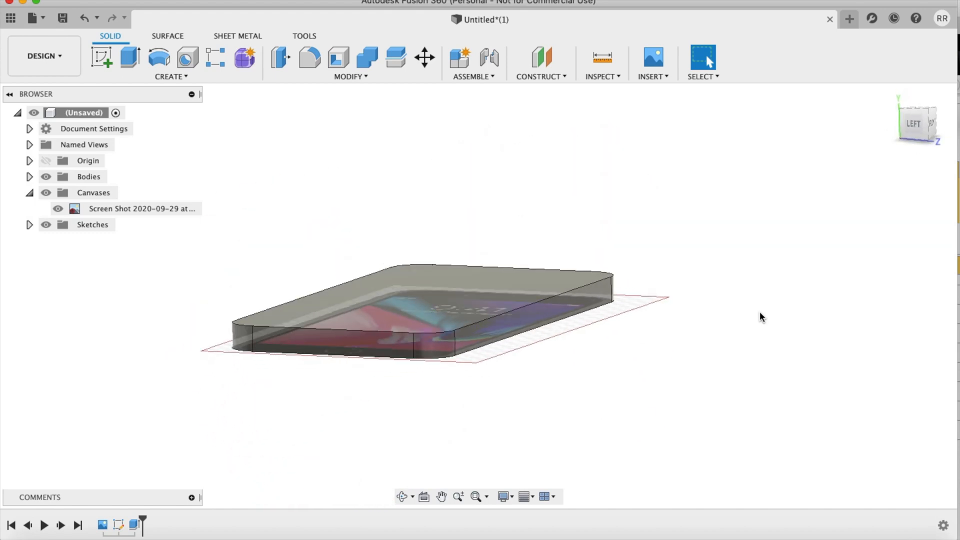
Step: Fillet the phone body's complete top and bottom edge loops with a radius of 7.3/2 mm
{"action": "key", "text": "f"}
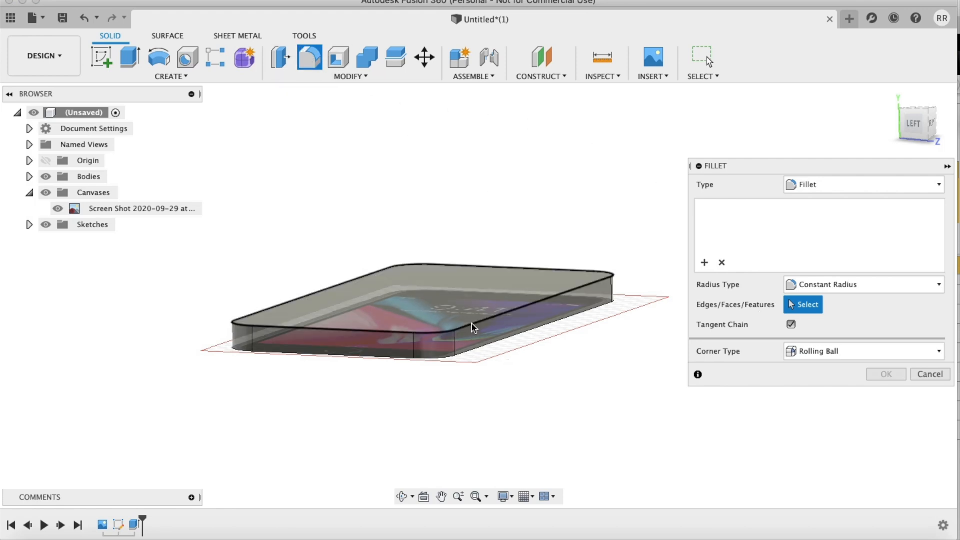
{"action": "left_click", "coordinate": [473, 328]}
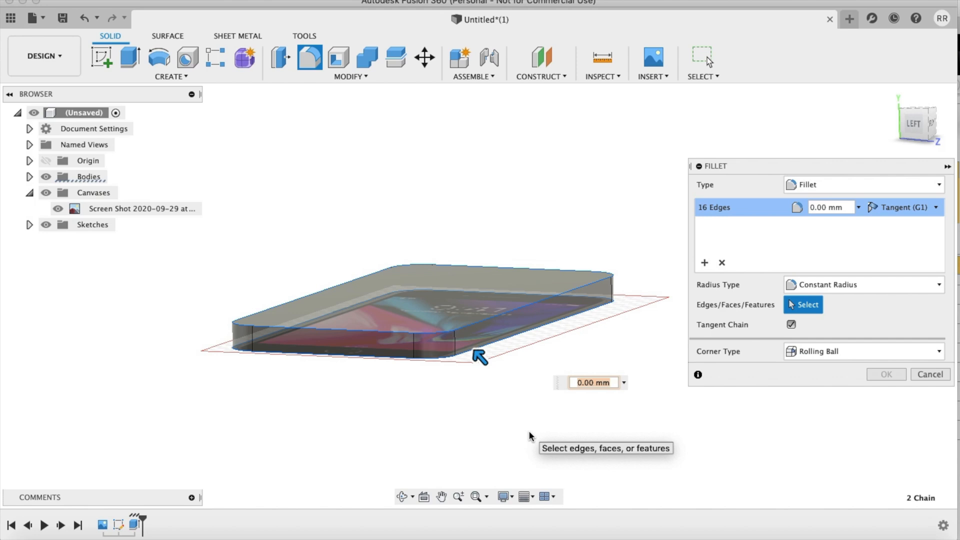
{"action": "type", "text": "7.3"}
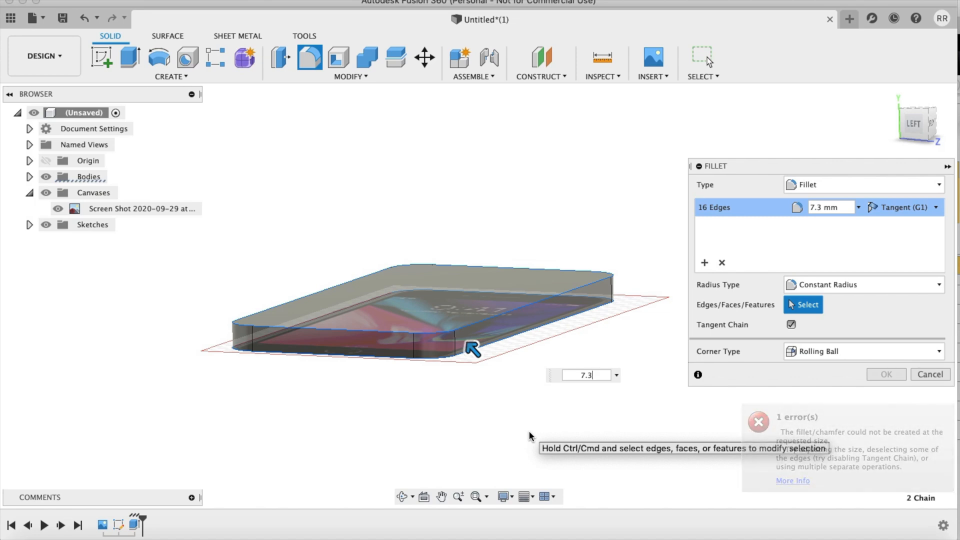
{"action": "type", "text": "/"}
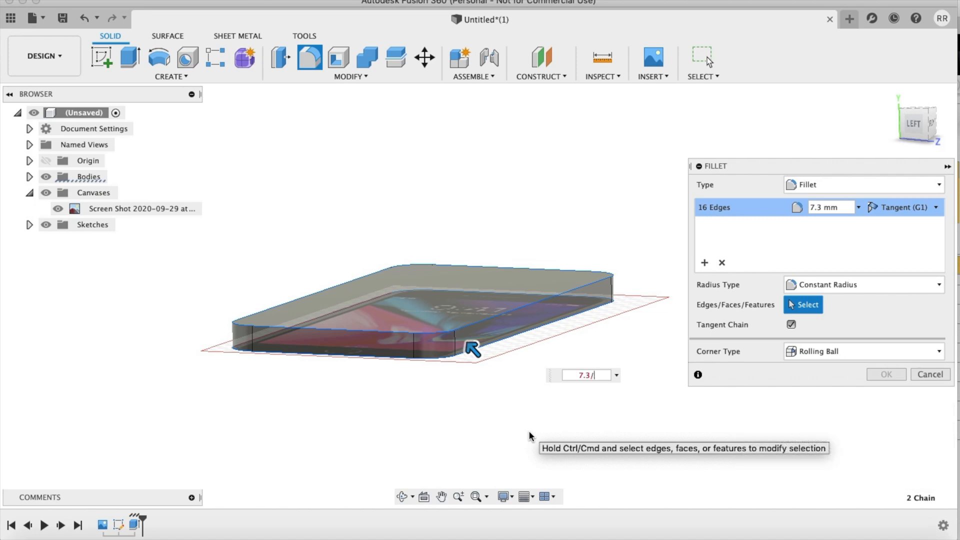
{"action": "type", "text": "2"}
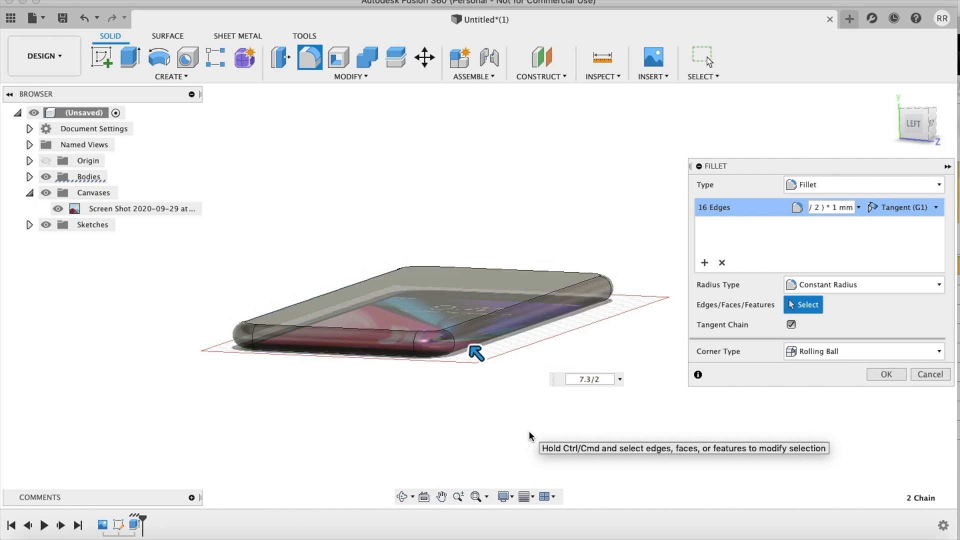
{"action": "key", "text": "Return"}
Step: Examine the filleted phone body against the canvas image from above, the side and below
{"action": "scroll", "coordinate": [529, 432], "scroll_direction": "down", "scroll_amount": 5, "text": "shift"}
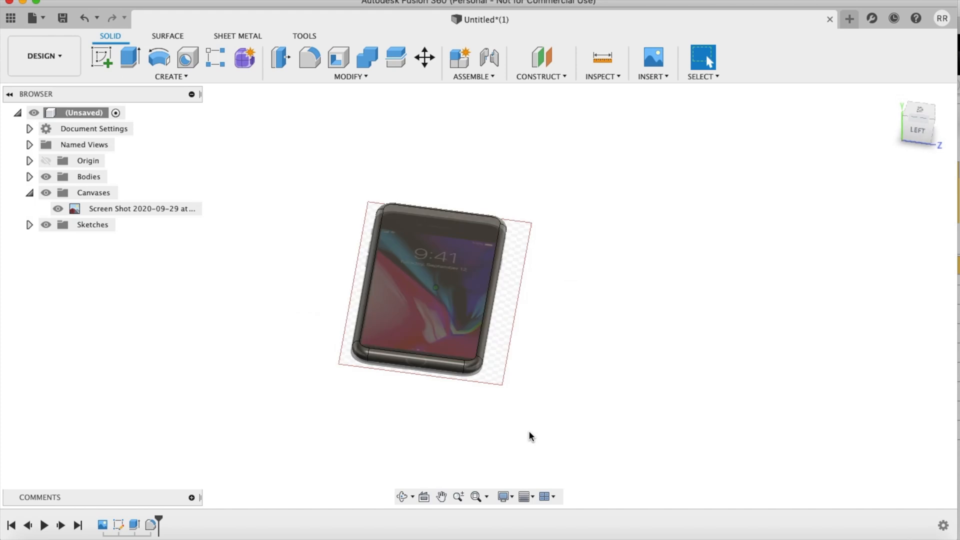
{"action": "scroll", "coordinate": [529, 431], "scroll_direction": "up", "scroll_amount": 5}
{"action": "scroll", "coordinate": [529, 432], "scroll_direction": "down", "scroll_amount": 5}
{"action": "scroll", "coordinate": [529, 431], "scroll_direction": "up", "scroll_amount": 5, "text": "shift"}
{"action": "scroll", "coordinate": [530, 434], "scroll_direction": "up", "scroll_amount": 1, "text": "shift"}
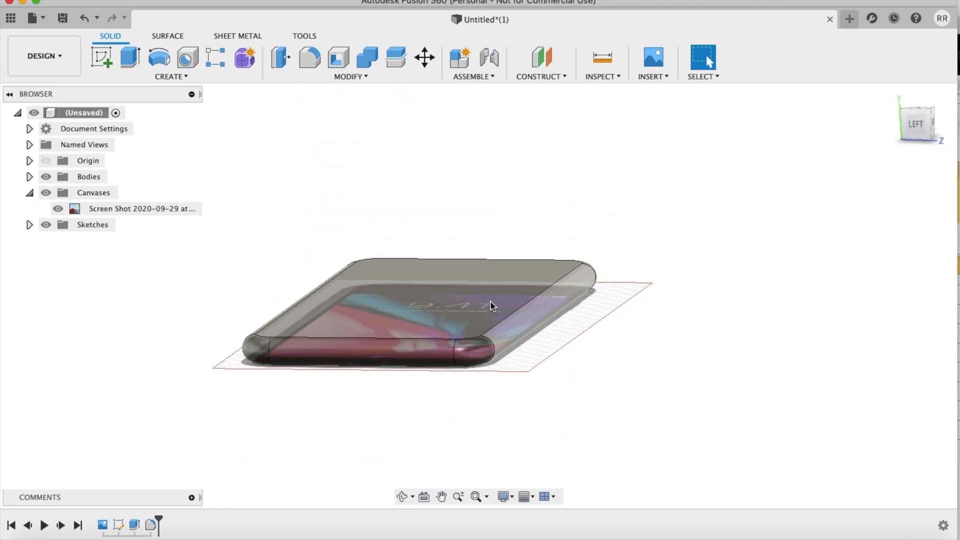
{"action": "scroll", "coordinate": [621, 356], "scroll_direction": "up", "scroll_amount": 5, "text": "shift"}
{"action": "scroll", "coordinate": [622, 356], "scroll_direction": "up", "scroll_amount": 5, "text": "shift"}
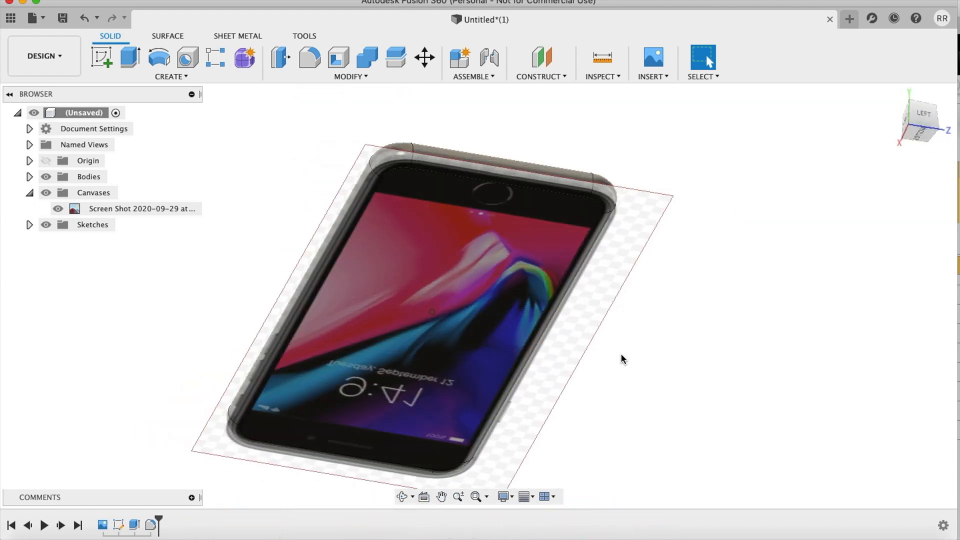
{"action": "scroll", "coordinate": [621, 356], "scroll_direction": "down", "scroll_amount": 10, "text": "shift"}
{"action": "scroll", "coordinate": [620, 353], "scroll_direction": "down", "scroll_amount": 10, "text": "shift"}
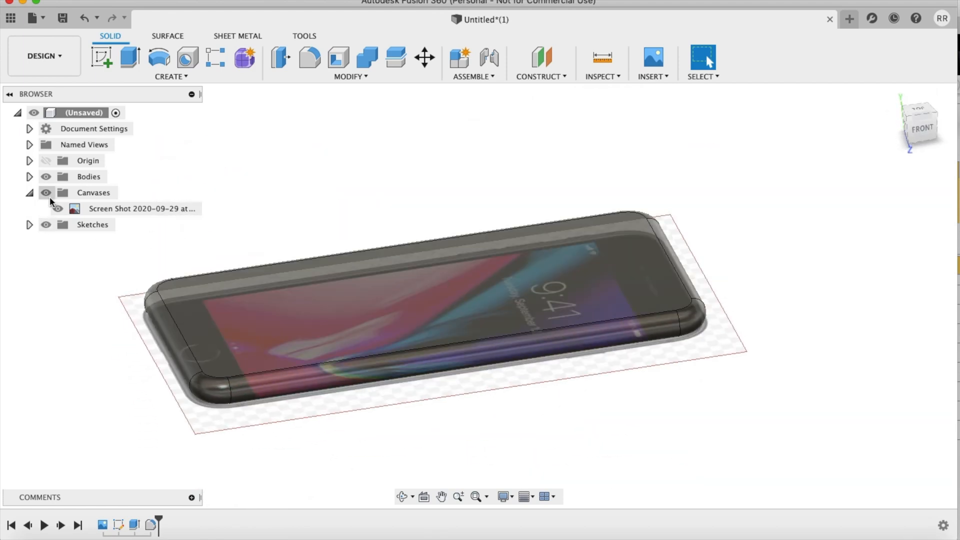
Step: Hide the canvases and inspect the modelled bodies from above and below
{"action": "left_click", "coordinate": [48, 196]}
{"action": "scroll", "coordinate": [398, 310], "scroll_direction": "down", "scroll_amount": 5, "text": "shift"}
{"action": "scroll", "coordinate": [397, 311], "scroll_direction": "down", "scroll_amount": 10, "text": "shift"}
{"action": "scroll", "coordinate": [397, 310], "scroll_direction": "down", "scroll_amount": 10, "text": "shift"}
{"action": "scroll", "coordinate": [398, 310], "scroll_direction": "down", "scroll_amount": 8, "text": "shift"}
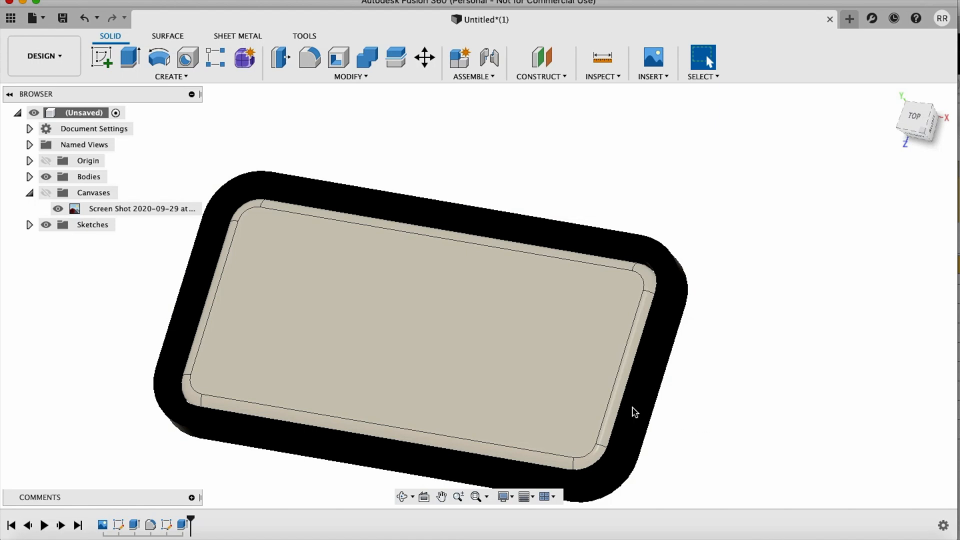
{"action": "middle_click_drag", "start_coordinate": [704, 416], "coordinate": [639, 264], "text": "shift"}
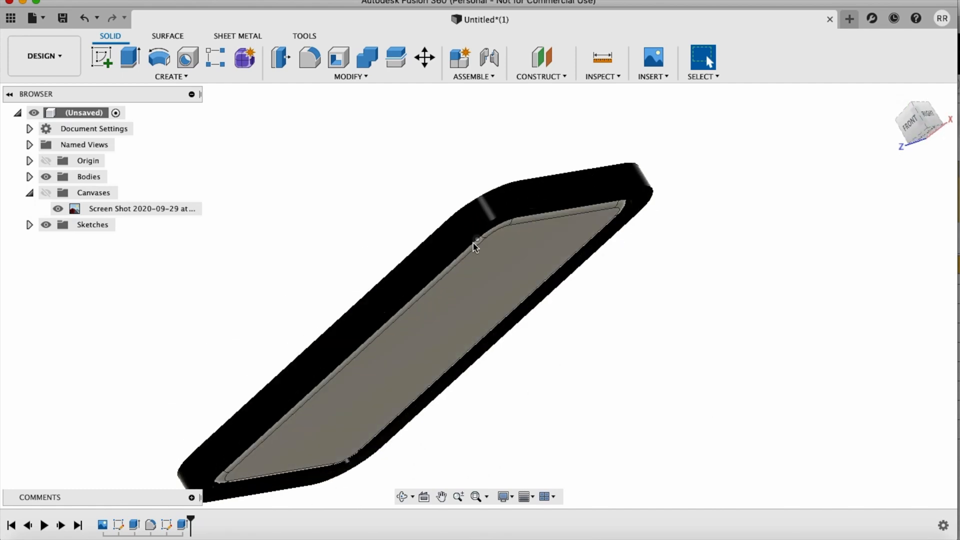
Step: Roll the design history back to before the case's sketch and inspect the filleted phone body on its own
{"action": "middle_click_drag", "start_coordinate": [638, 272], "coordinate": [550, 320], "text": "shift"}
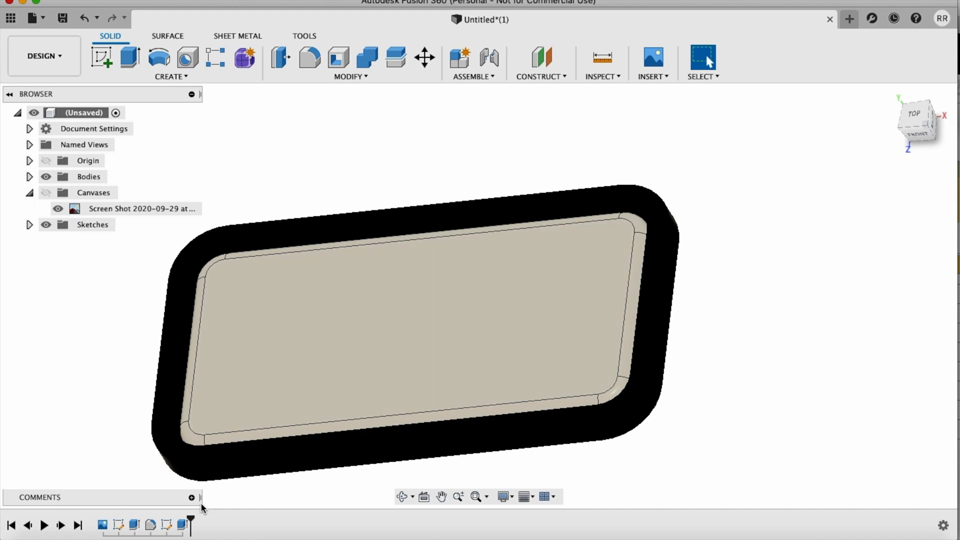
{"action": "left_click_drag", "start_coordinate": [175, 517], "coordinate": [155, 519]}
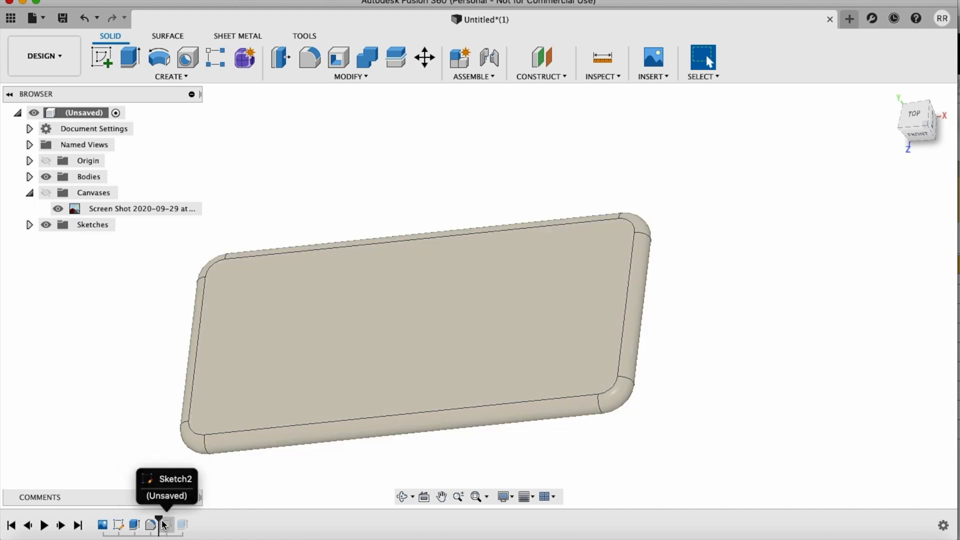
{"action": "scroll", "coordinate": [628, 370], "scroll_direction": "down", "scroll_amount": 10, "text": "shift"}
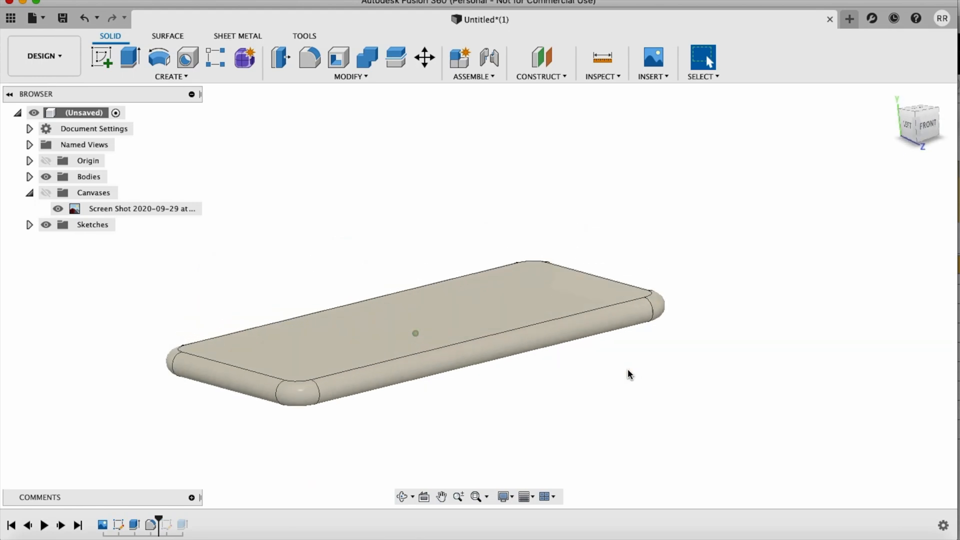
{"action": "scroll", "coordinate": [628, 370], "scroll_direction": "up", "scroll_amount": 10, "text": "shift"}
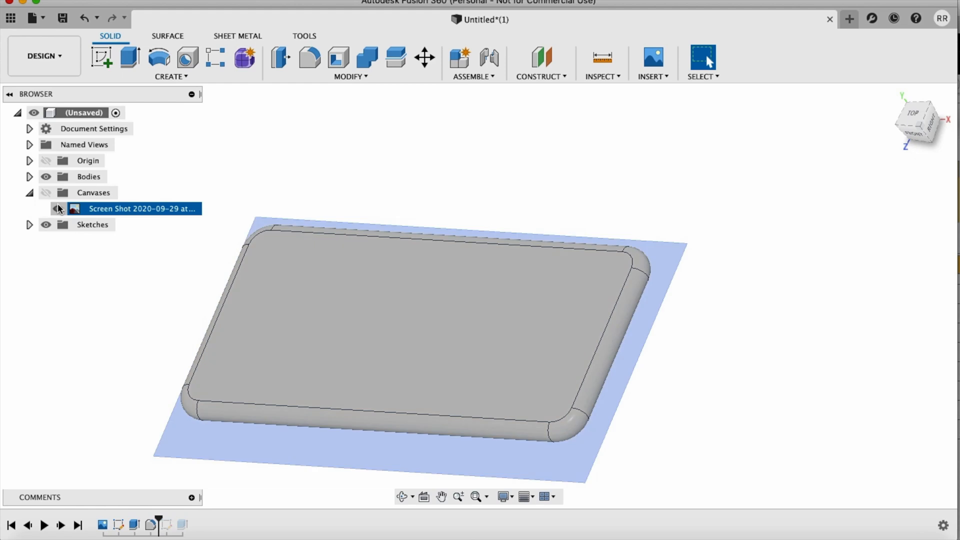
{"action": "left_click", "coordinate": [30, 226]}
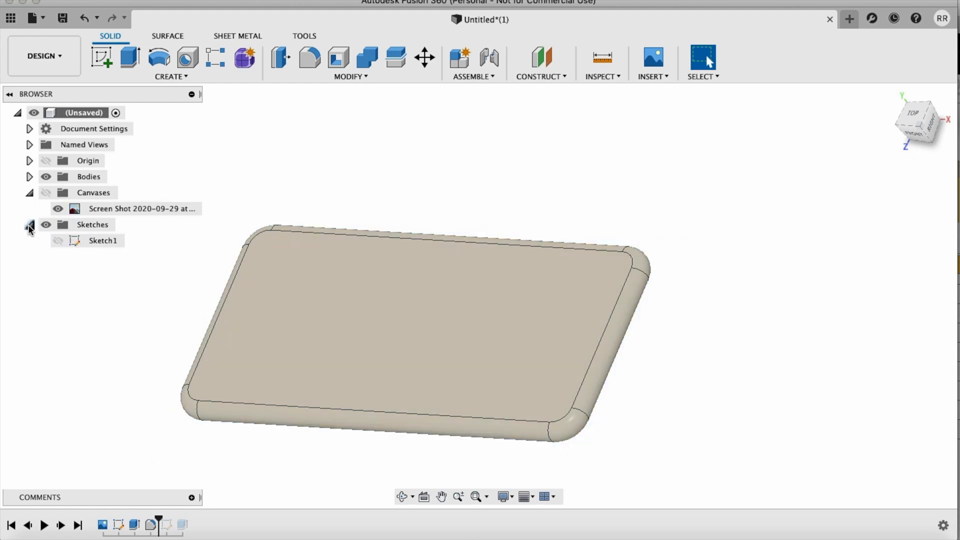
{"action": "left_click", "coordinate": [58, 243]}
{"action": "left_click", "coordinate": [30, 227]}
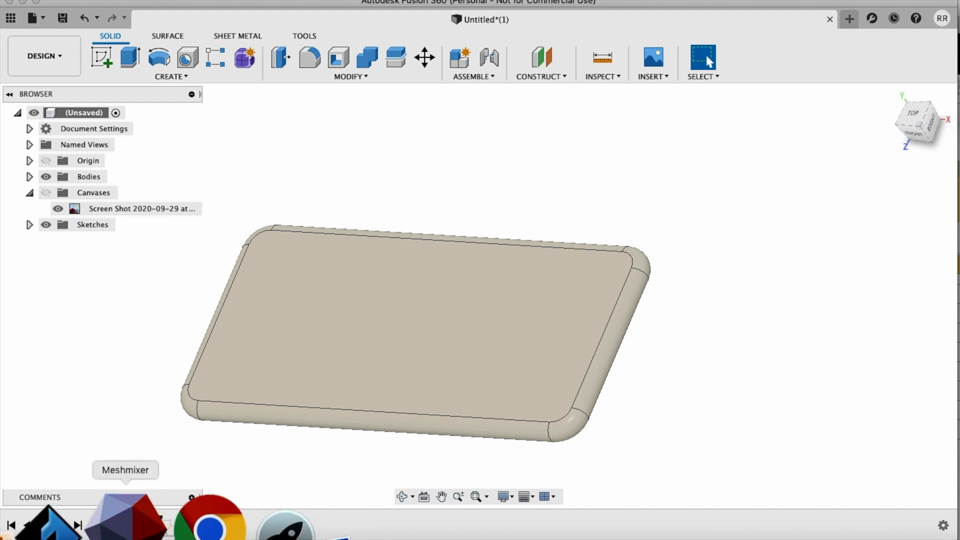
Step: Roll the design history forward to its end and open the case's outline sketch for editing
{"action": "left_click_drag", "start_coordinate": [159, 523], "coordinate": [190, 522]}
{"action": "right_click", "coordinate": [169, 525]}
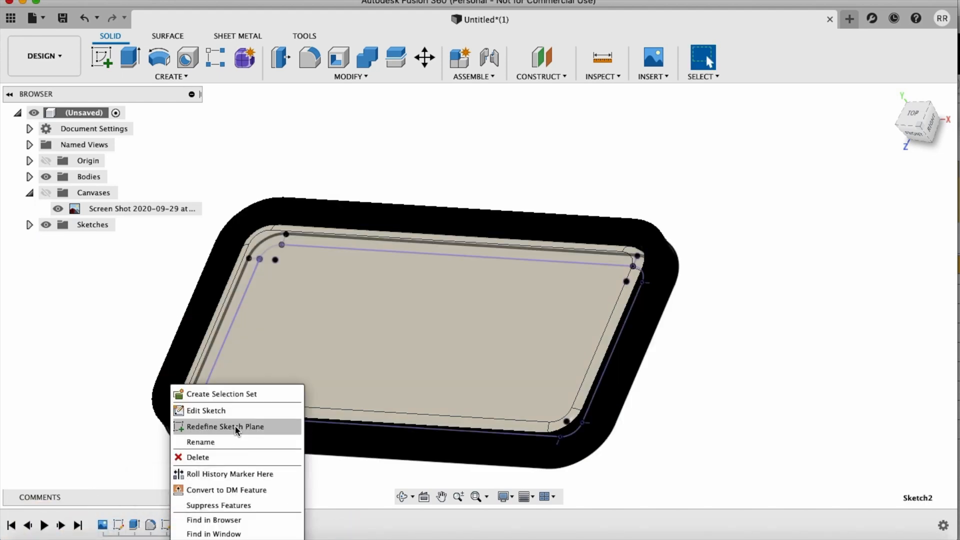
{"action": "left_click", "coordinate": [224, 411]}
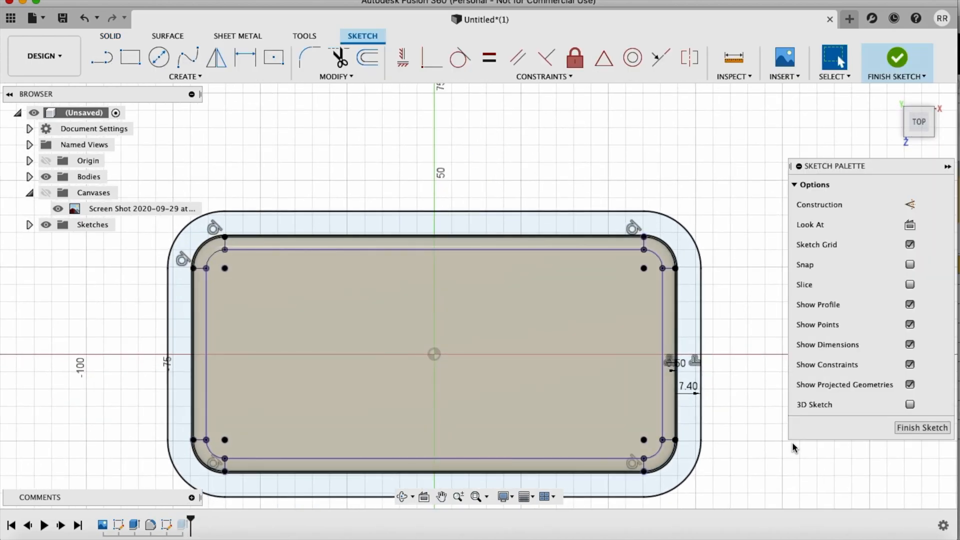
Step: Examine the two offset outlines around the phone and their dimensions in the case sketch
{"action": "scroll", "coordinate": [767, 416], "scroll_direction": "right", "scroll_amount": 5}
{"action": "scroll", "coordinate": [766, 416], "scroll_direction": "up", "scroll_amount": 5}
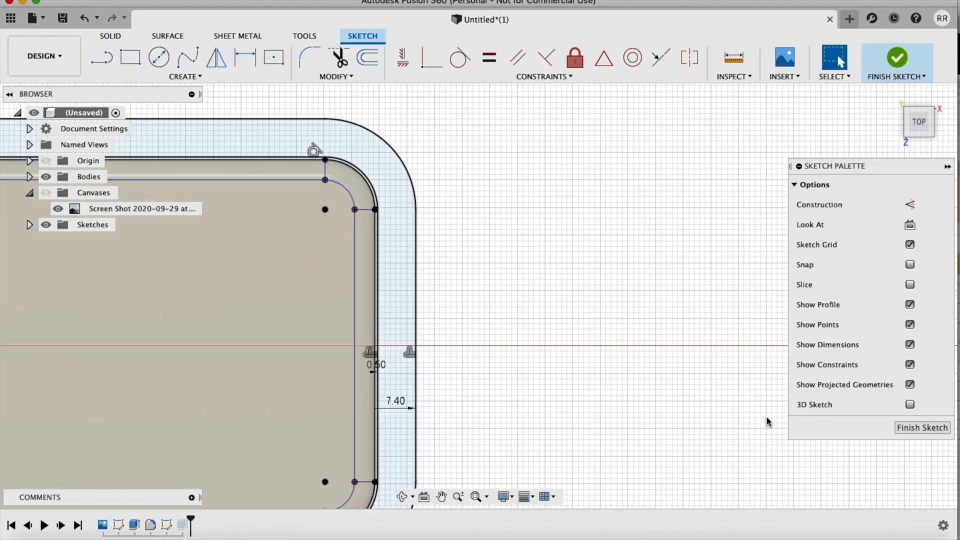
{"action": "scroll", "coordinate": [766, 416], "scroll_direction": "down", "scroll_amount": 10}
{"action": "scroll", "coordinate": [767, 416], "scroll_direction": "left", "scroll_amount": 3}
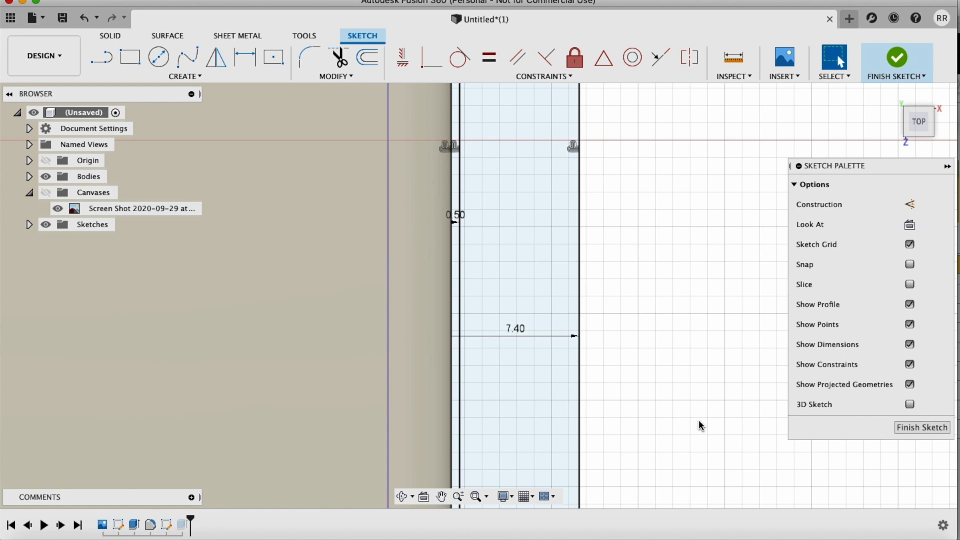
{"action": "scroll", "coordinate": [698, 425], "scroll_direction": "down", "scroll_amount": 5}
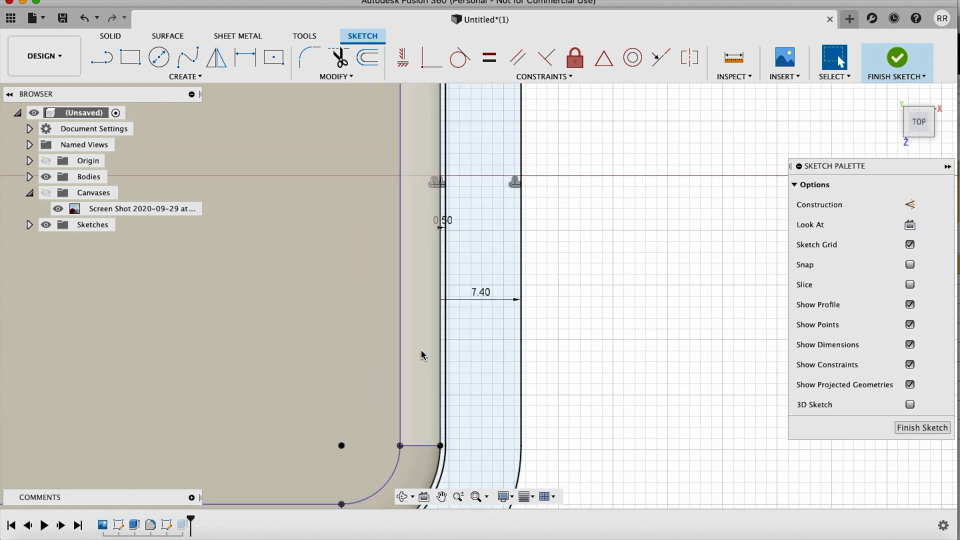
{"action": "scroll", "coordinate": [518, 354], "scroll_direction": "down", "scroll_amount": 10}
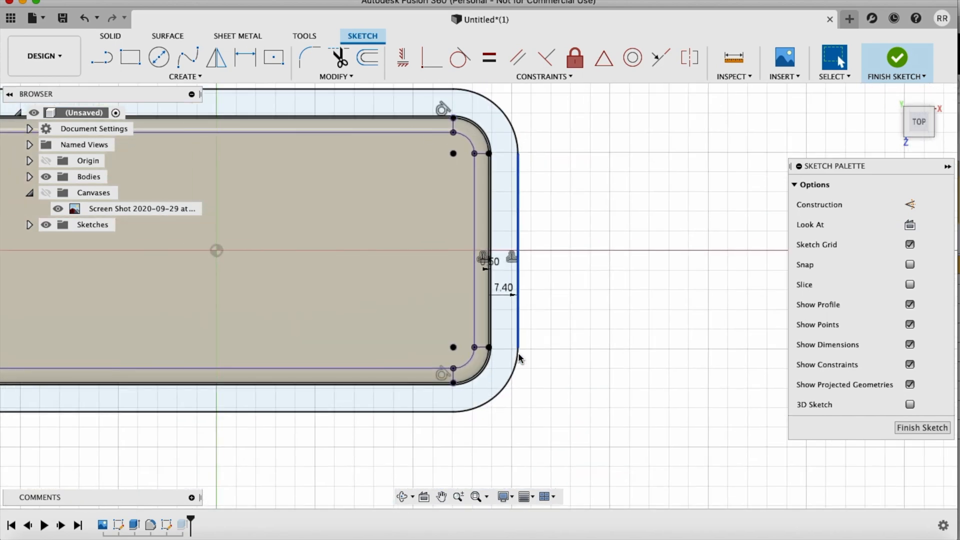
{"action": "scroll", "coordinate": [519, 354], "scroll_direction": "down", "scroll_amount": 3}
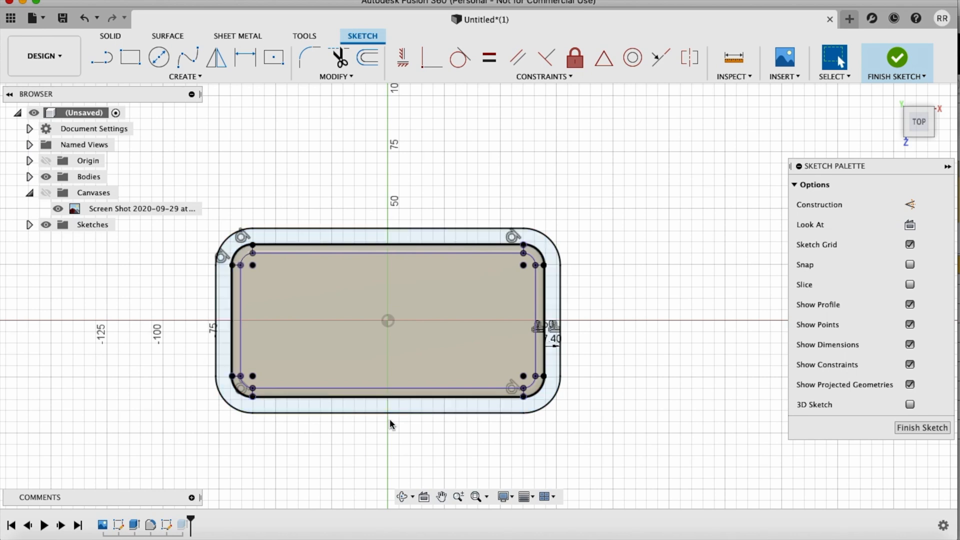
Step: Inspect the clearance gap between phone edge and inner case outline at a corner and along the short side, and finish the sketch
{"action": "scroll", "coordinate": [429, 391], "scroll_direction": "right", "scroll_amount": 5}
{"action": "scroll", "coordinate": [429, 391], "scroll_direction": "up", "scroll_amount": 8}
{"action": "scroll", "coordinate": [429, 391], "scroll_direction": "left", "scroll_amount": 7}
{"action": "scroll", "coordinate": [428, 389], "scroll_direction": "up", "scroll_amount": 10}
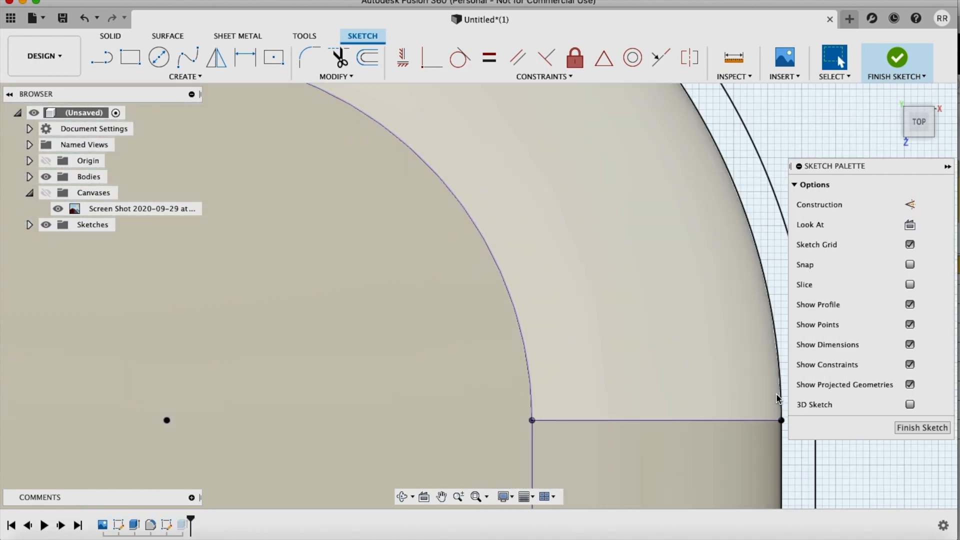
{"action": "scroll", "coordinate": [774, 301], "scroll_direction": "down", "scroll_amount": 3}
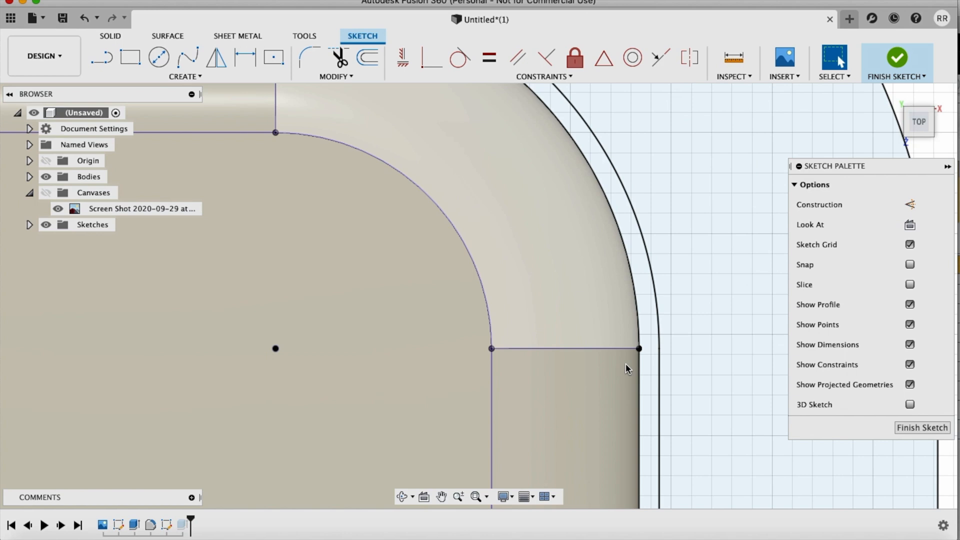
{"action": "middle_click_drag", "start_coordinate": [780, 475], "coordinate": [646, 489]}
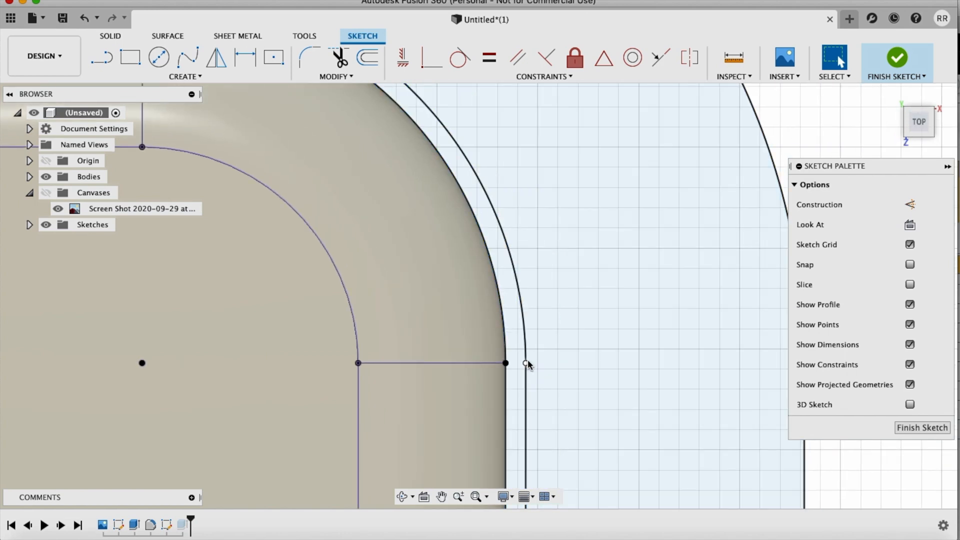
{"action": "scroll", "coordinate": [527, 360], "scroll_direction": "up", "scroll_amount": 5}
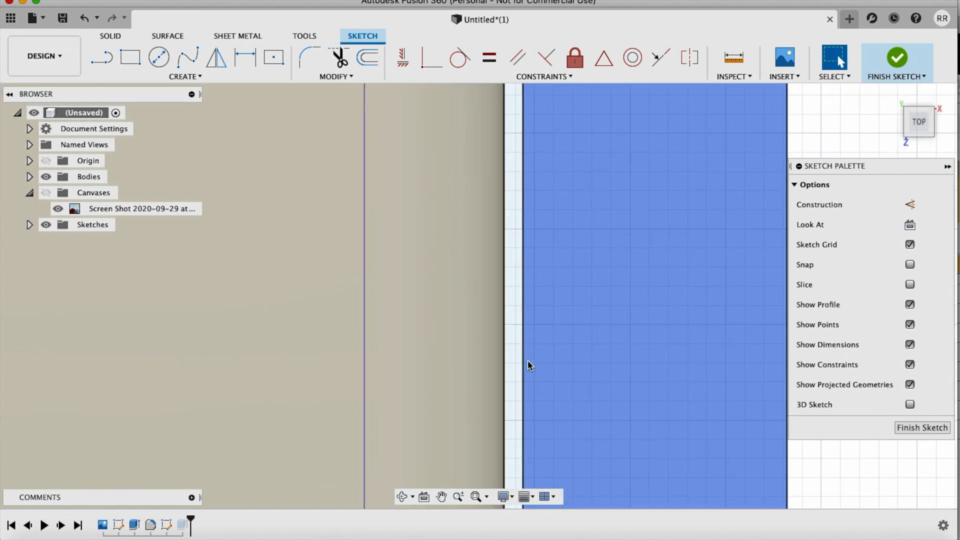
{"action": "scroll", "coordinate": [527, 360], "scroll_direction": "down", "scroll_amount": 3}
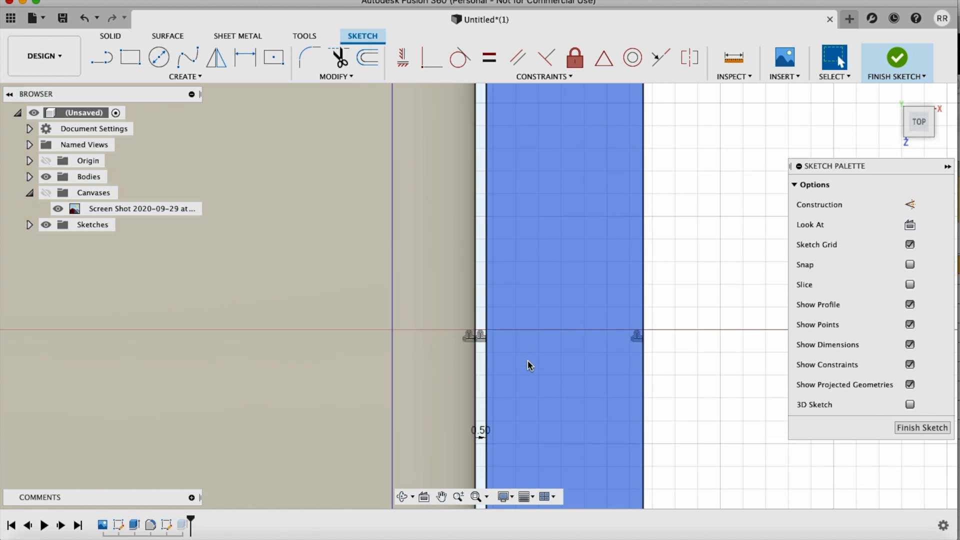
{"action": "scroll", "coordinate": [496, 398], "scroll_direction": "down", "scroll_amount": 5}
{"action": "scroll", "coordinate": [497, 401], "scroll_direction": "up", "scroll_amount": 3}
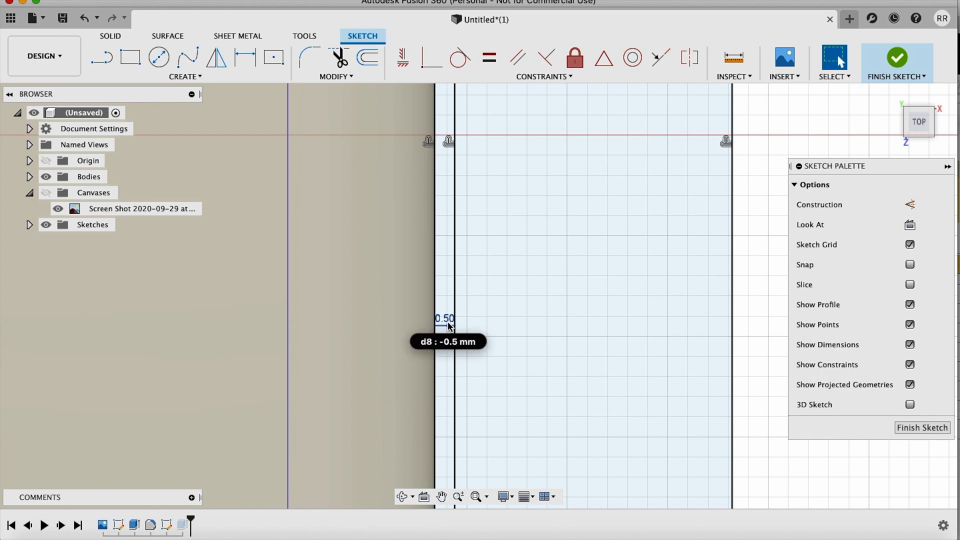
{"action": "scroll", "coordinate": [448, 322], "scroll_direction": "up", "scroll_amount": 5}
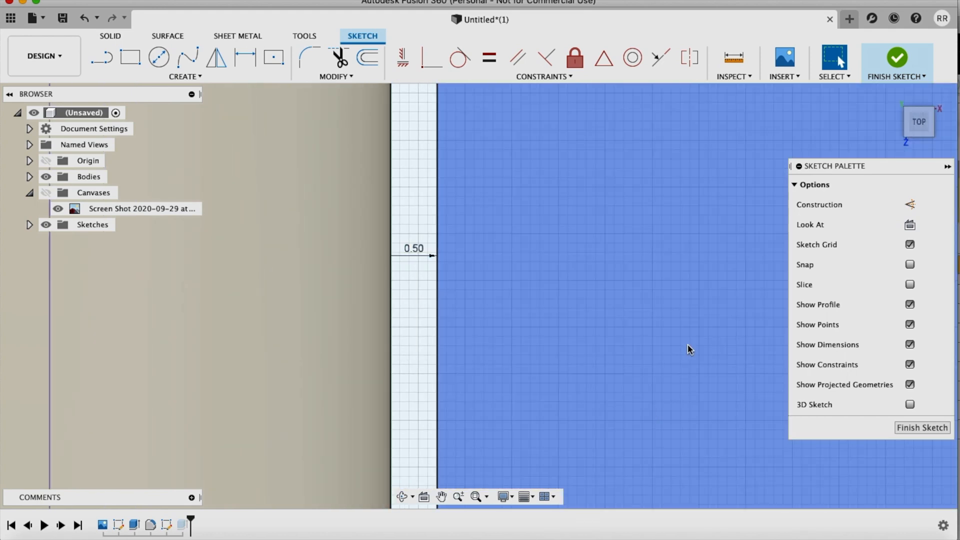
{"action": "scroll", "coordinate": [690, 344], "scroll_direction": "down", "scroll_amount": 5}
{"action": "scroll", "coordinate": [693, 344], "scroll_direction": "down", "scroll_amount": 5}
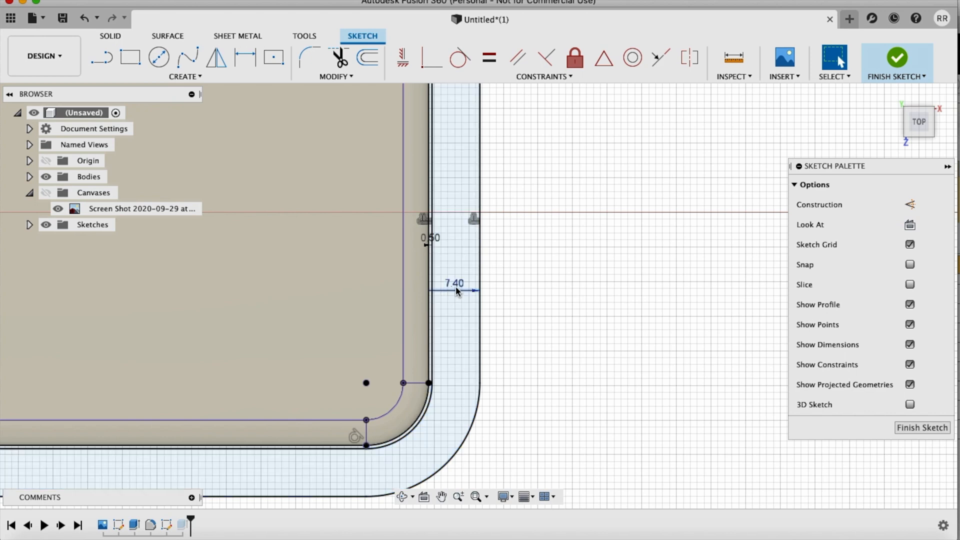
{"action": "scroll", "coordinate": [527, 394], "scroll_direction": "down", "scroll_amount": 5}
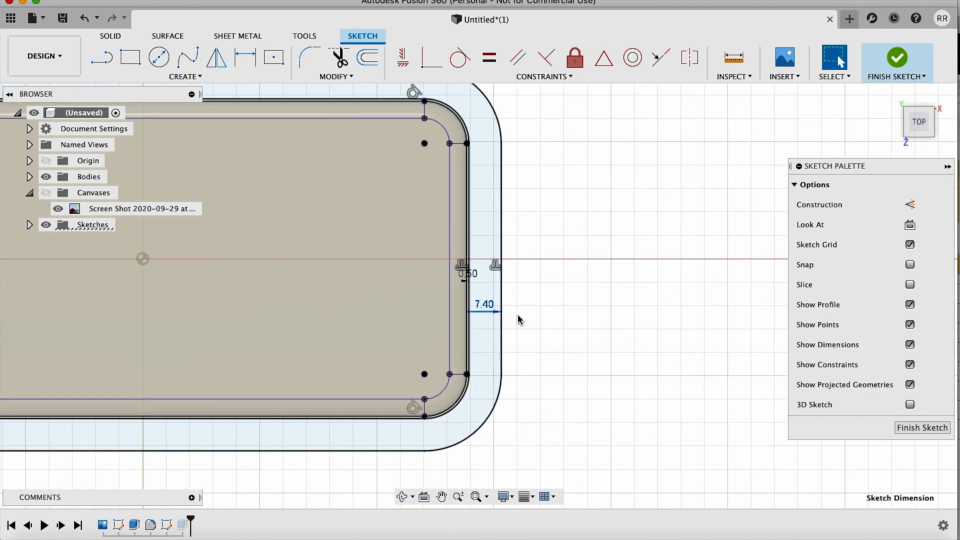
{"action": "left_click", "coordinate": [897, 59]}
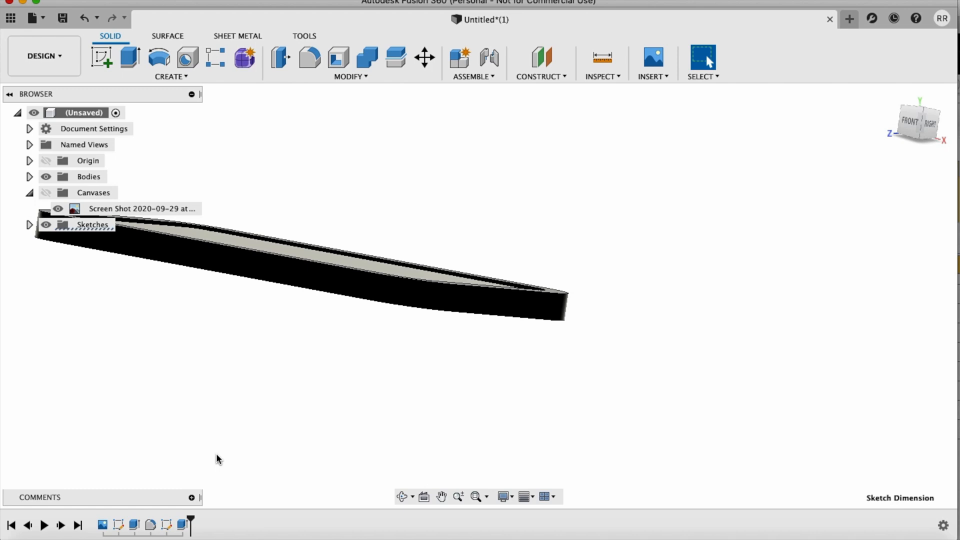
{"action": "right_click", "coordinate": [181, 524]}
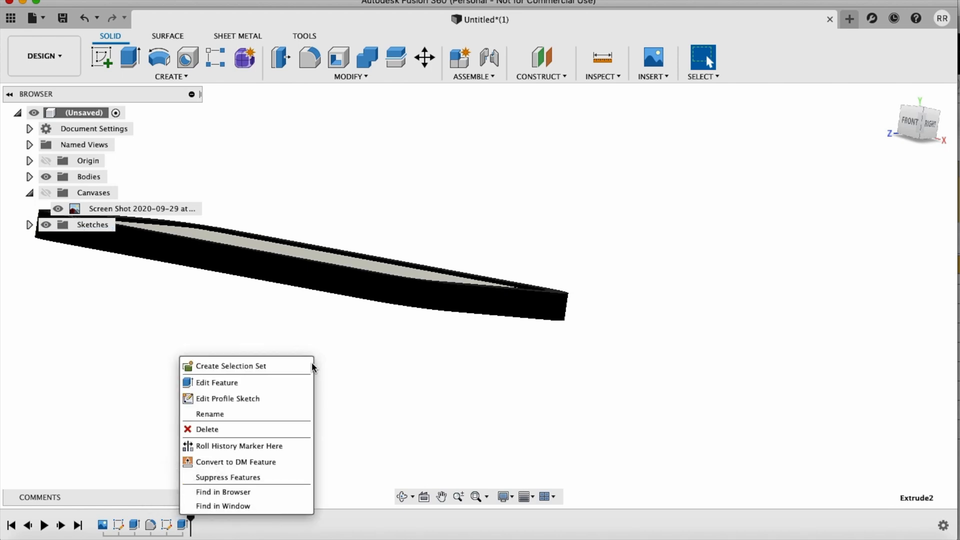
{"action": "left_click", "coordinate": [270, 395]}
{"action": "key", "text": "super+z"}
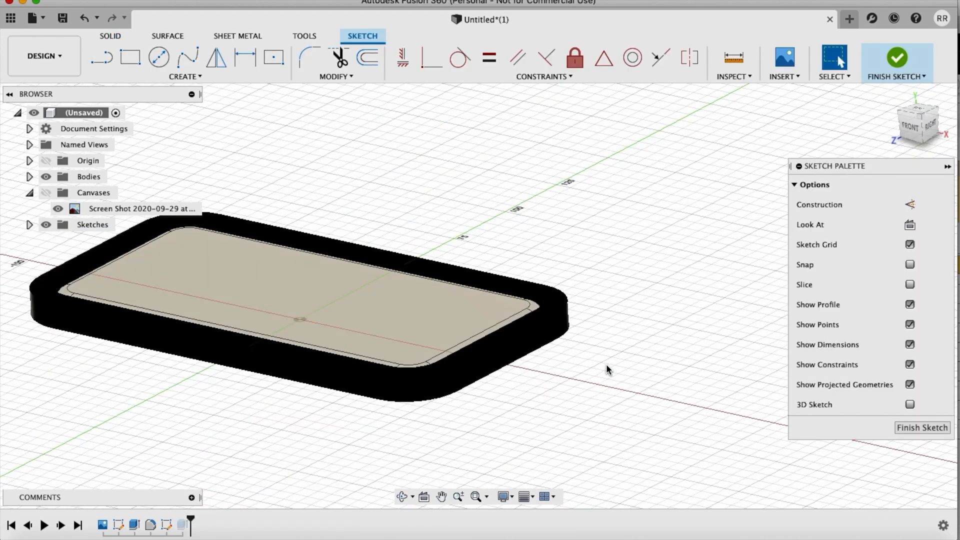
Step: Review the case extrusion's feature settings and close them without making changes
{"action": "right_click", "coordinate": [181, 524]}
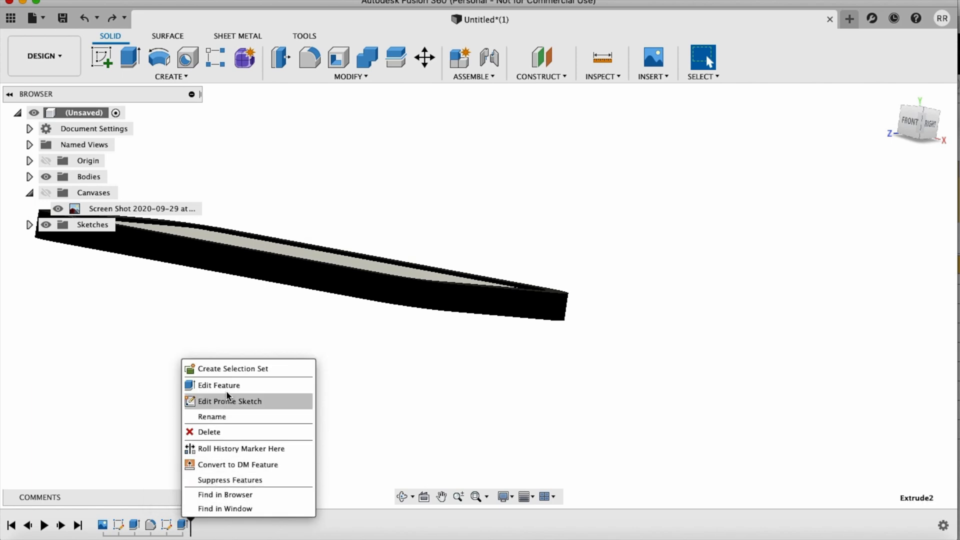
{"action": "left_click", "coordinate": [189, 386]}
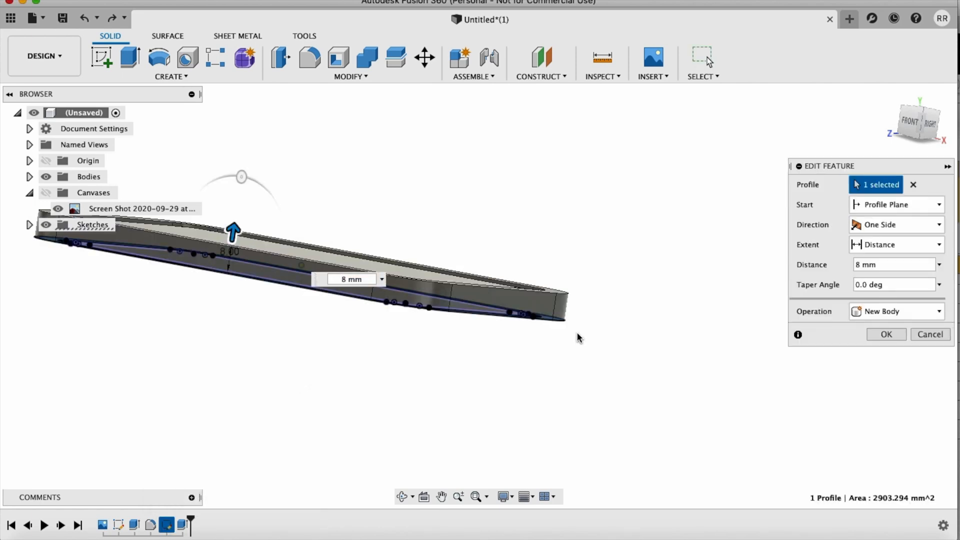
{"action": "middle_click_drag", "start_coordinate": [577, 336], "coordinate": [671, 330], "text": "shift"}
{"action": "left_click", "coordinate": [926, 335]}
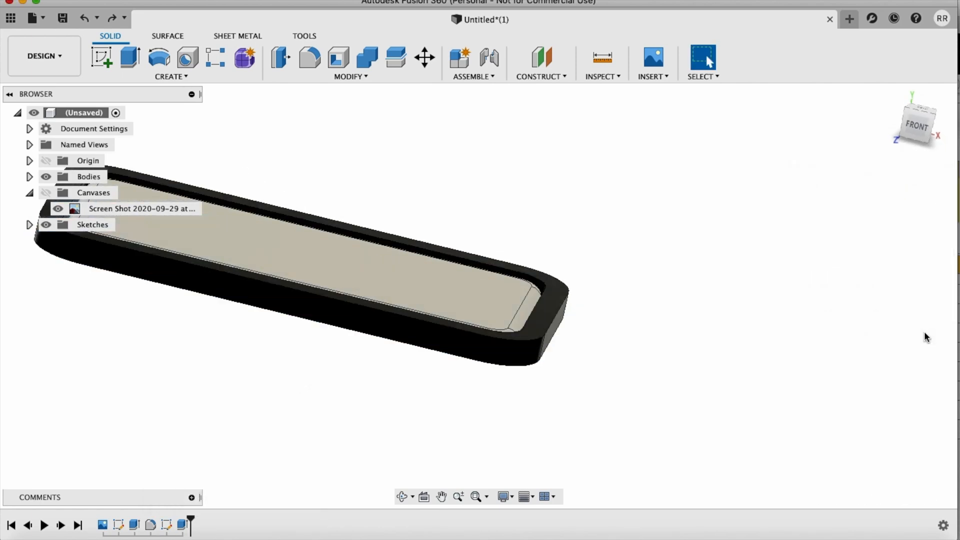
Step: Examine the extruded case around the phone body from above, the side and below
{"action": "scroll", "coordinate": [925, 337], "scroll_direction": "down", "scroll_amount": 10, "text": "shift"}
{"action": "scroll", "coordinate": [925, 337], "scroll_direction": "up", "scroll_amount": 5, "text": "shift"}
{"action": "scroll", "coordinate": [926, 337], "scroll_direction": "down", "scroll_amount": 2, "text": "shift"}
{"action": "scroll", "coordinate": [926, 337], "scroll_direction": "up", "scroll_amount": 3, "text": "shift"}
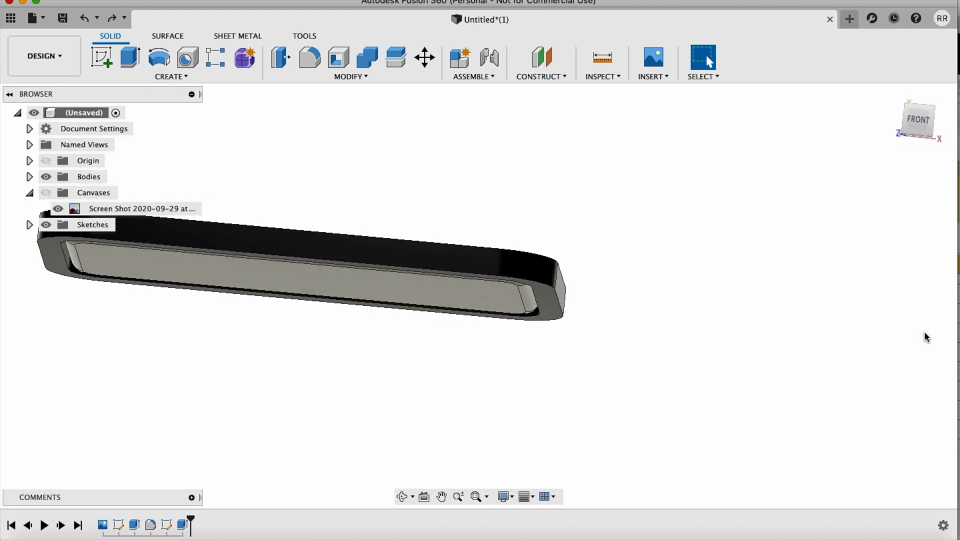
{"action": "scroll", "coordinate": [926, 337], "scroll_direction": "up", "scroll_amount": 6, "text": "shift"}
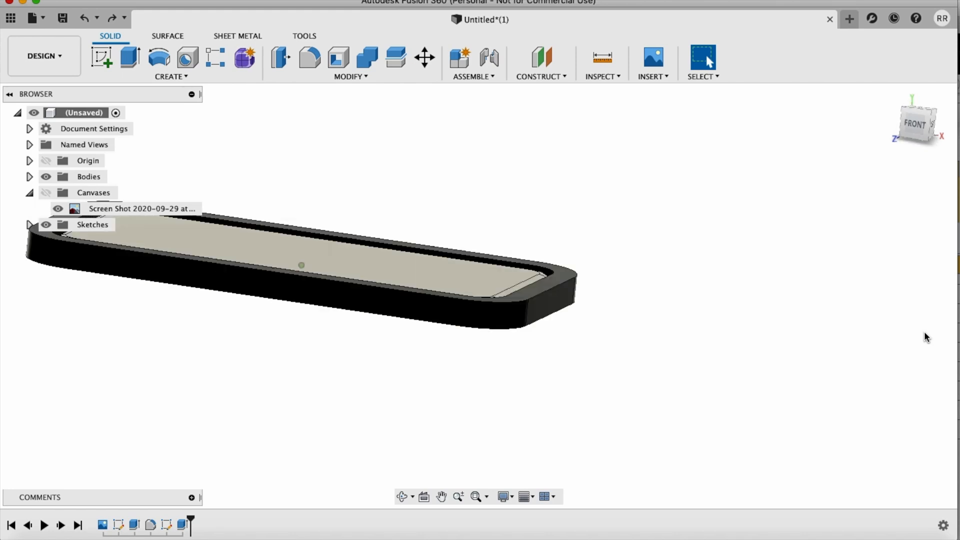
{"action": "scroll", "coordinate": [926, 337], "scroll_direction": "right", "scroll_amount": 8, "text": "shift"}
{"action": "scroll", "coordinate": [926, 337], "scroll_direction": "down", "scroll_amount": 10, "text": "shift"}
{"action": "scroll", "coordinate": [926, 337], "scroll_direction": "left", "scroll_amount": 7, "text": "shift"}
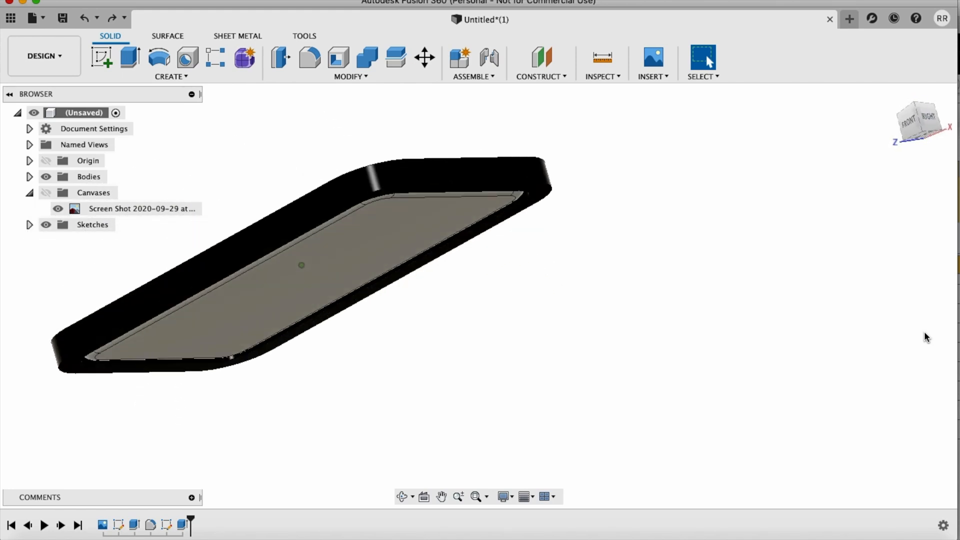
{"action": "scroll", "coordinate": [927, 338], "scroll_direction": "down", "scroll_amount": 6, "text": "shift"}
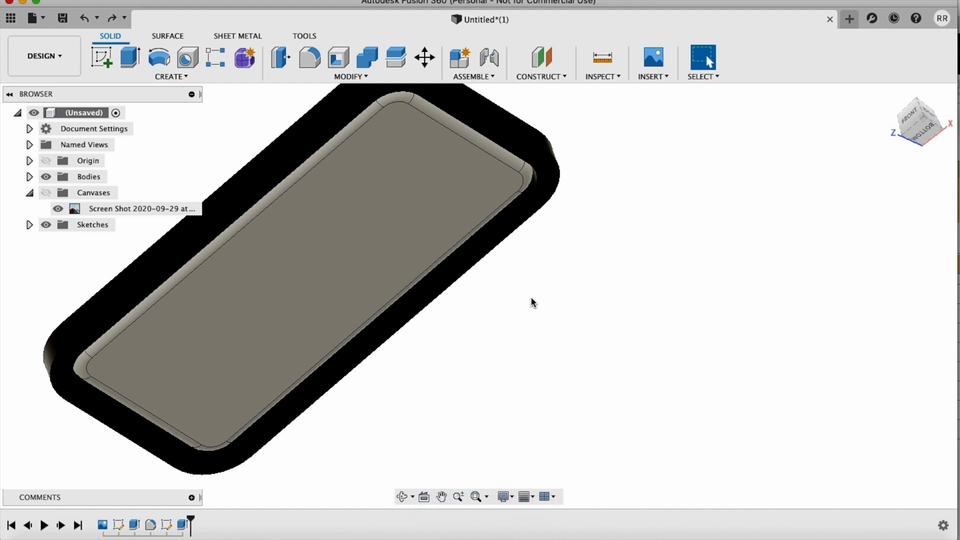
{"action": "scroll", "coordinate": [531, 302], "scroll_direction": "left", "scroll_amount": 6, "text": "shift"}
{"action": "scroll", "coordinate": [532, 302], "scroll_direction": "down", "scroll_amount": 4, "text": "shift"}
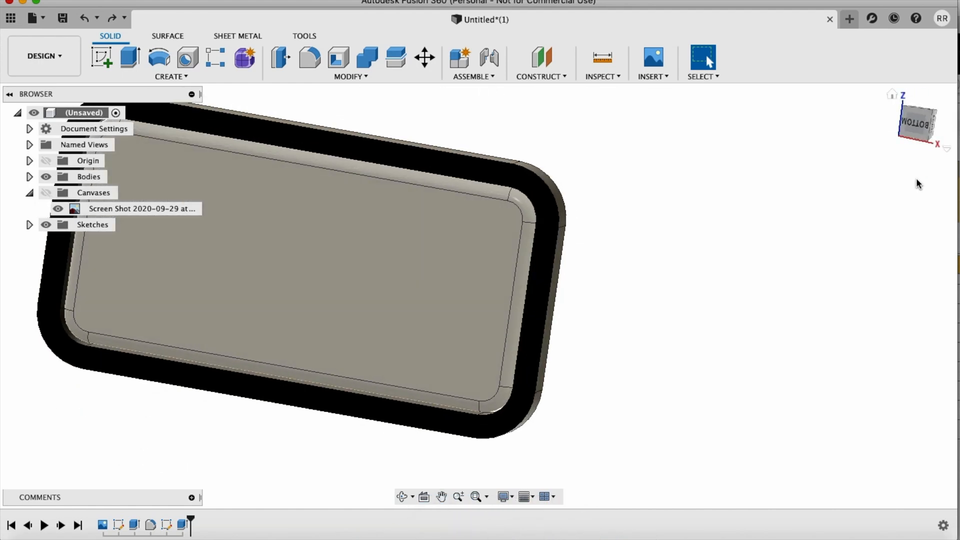
Step: Start a sketch on the phone's large flat face and draw a centre rectangle near its middle, about 105 mm across the diagonal
{"action": "left_click", "coordinate": [916, 123]}
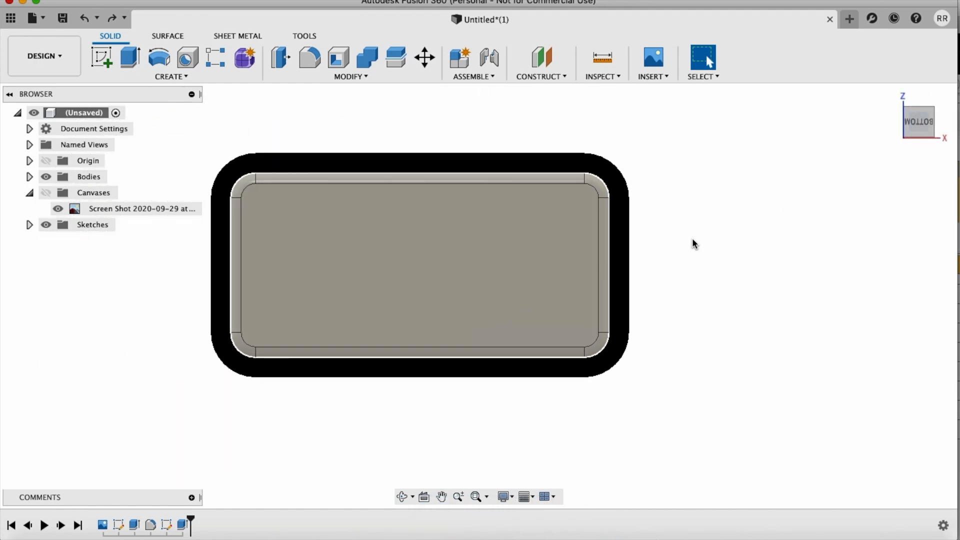
{"action": "left_click", "coordinate": [101, 57]}
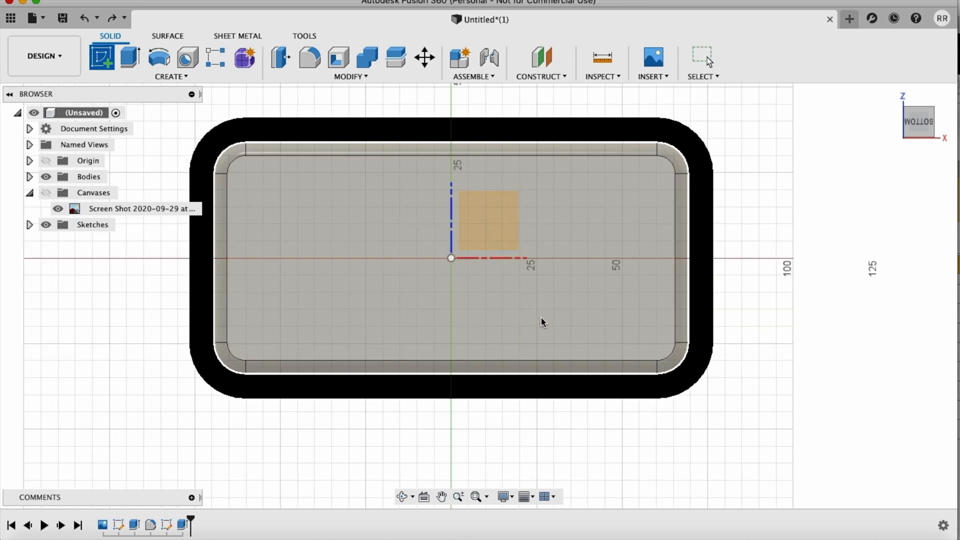
{"action": "left_click", "coordinate": [547, 321]}
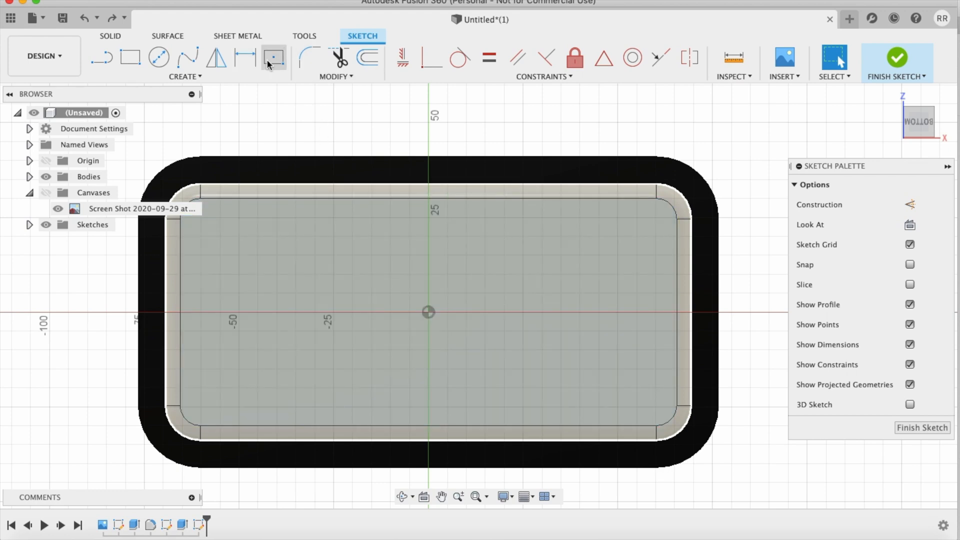
{"action": "left_click", "coordinate": [269, 63]}
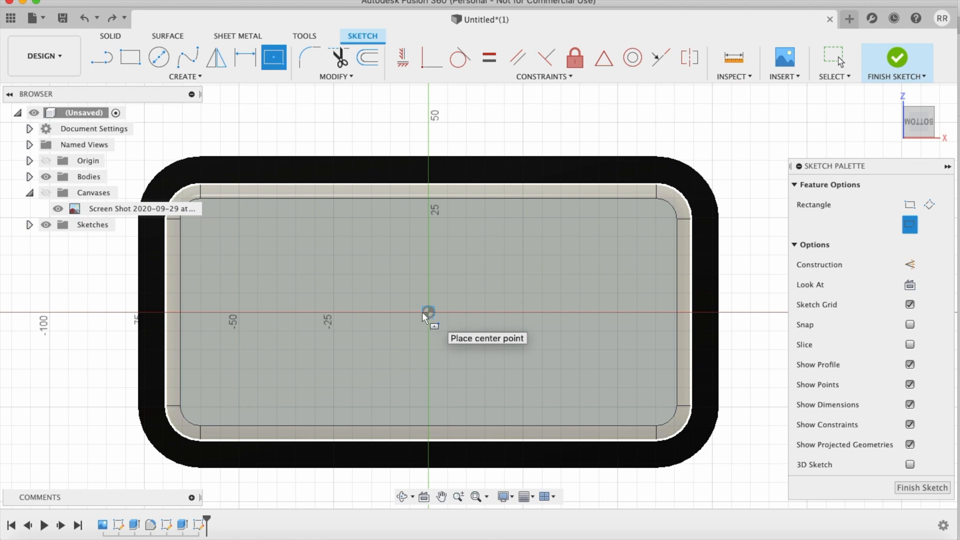
{"action": "left_click", "coordinate": [398, 320]}
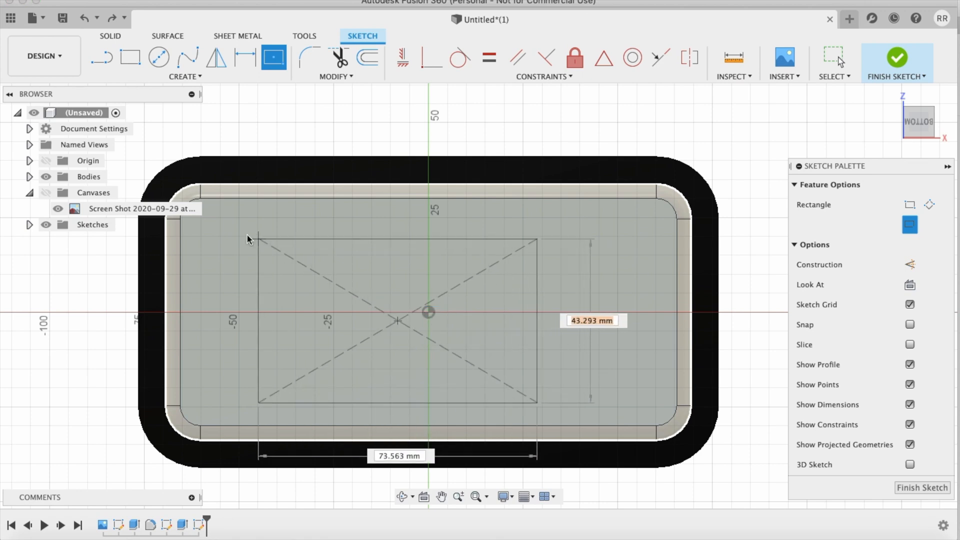
{"action": "left_click", "coordinate": [223, 225]}
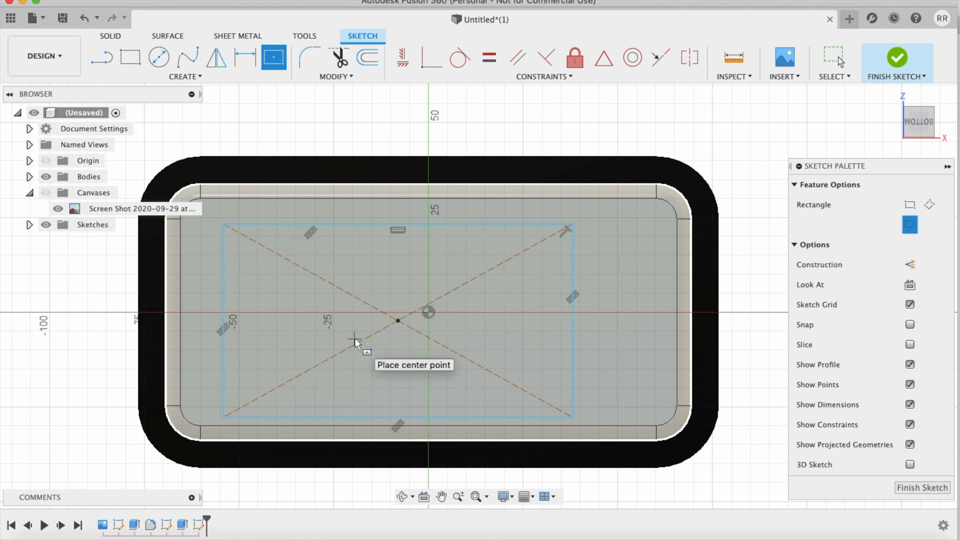
Step: Dimension the rectangle's diagonal between opposite corners and set it to 119.38 mm
{"action": "key", "text": "d"}
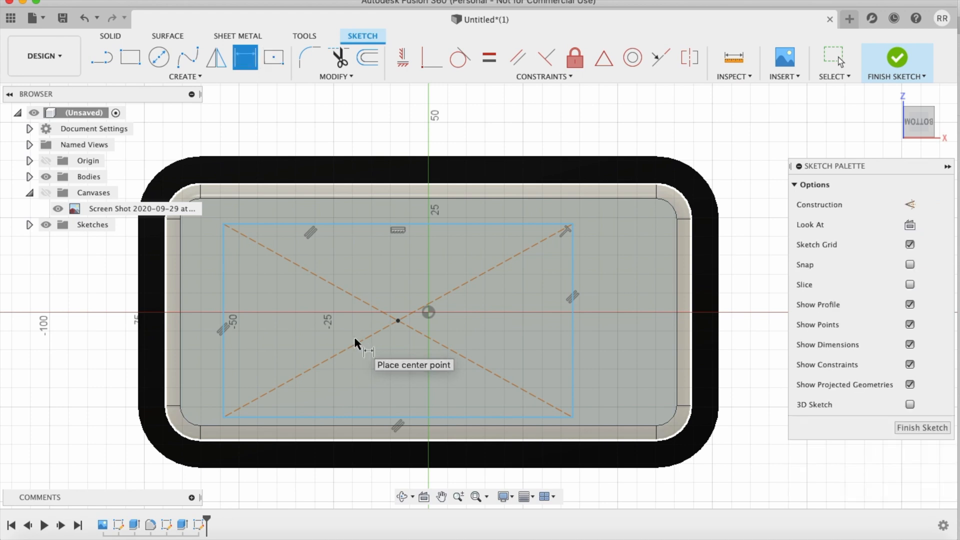
{"action": "left_click", "coordinate": [223, 418]}
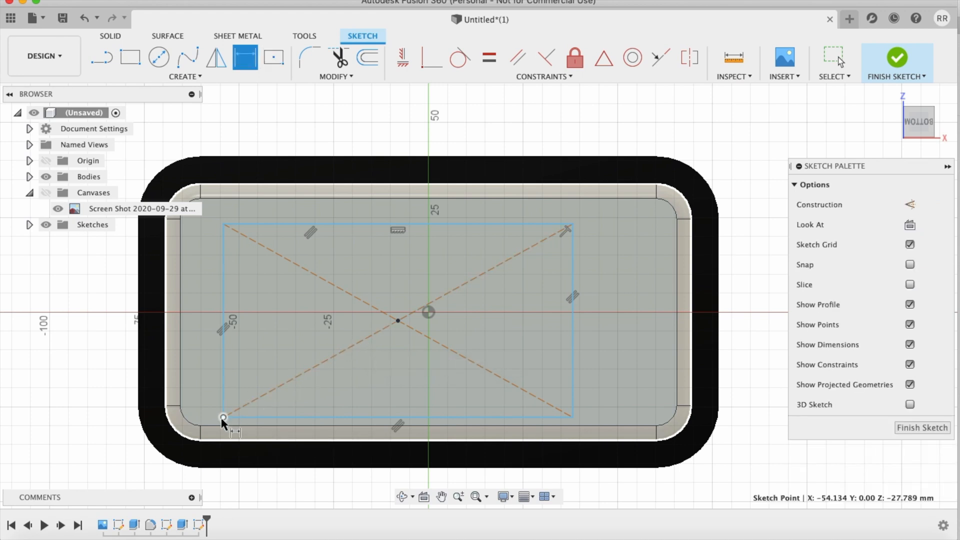
{"action": "left_click", "coordinate": [573, 225]}
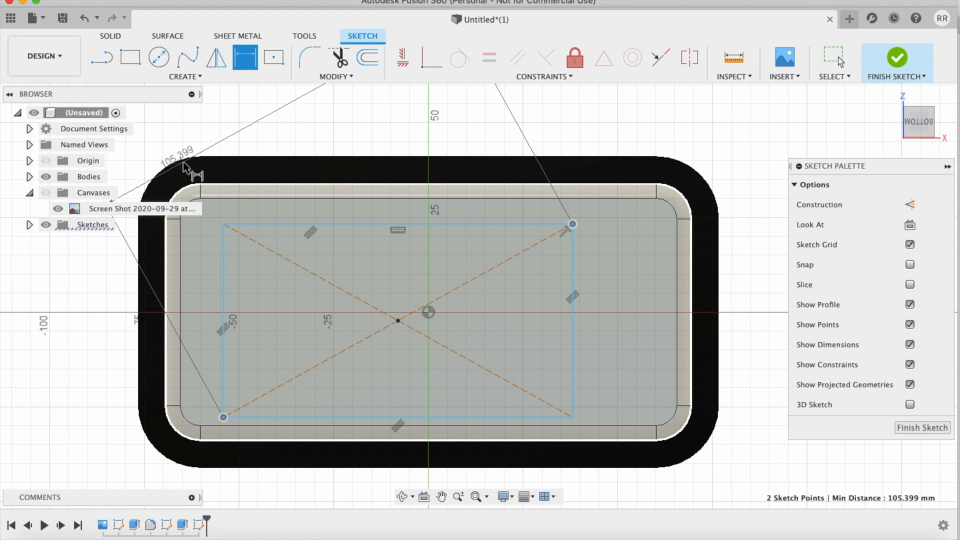
{"action": "scroll", "coordinate": [374, 134], "scroll_direction": "up", "scroll_amount": 3}
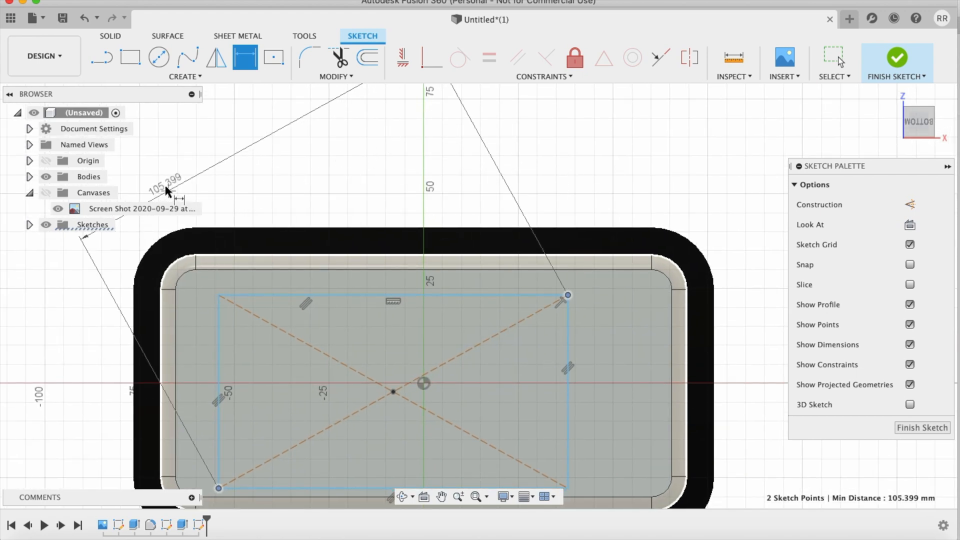
{"action": "left_click", "coordinate": [176, 182]}
{"action": "type", "text": "119.38"}
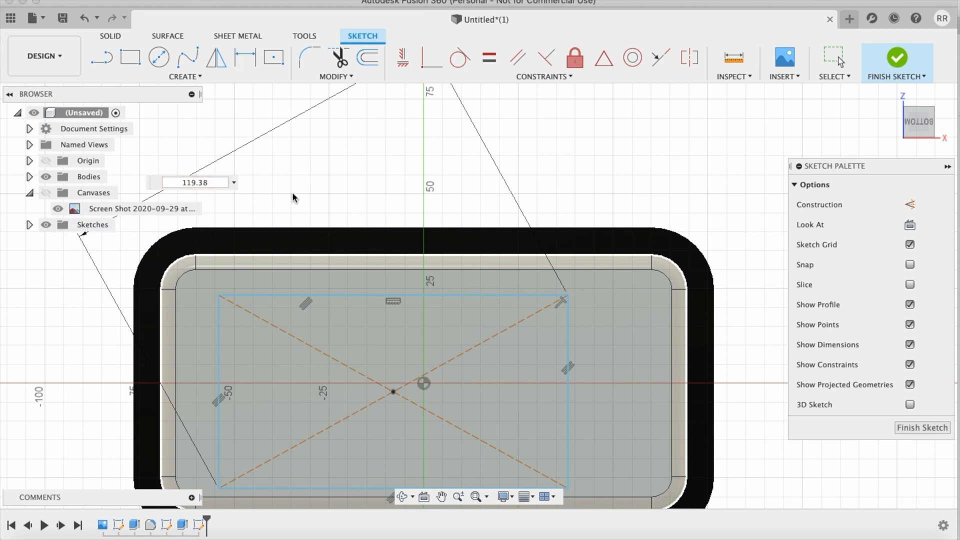
{"action": "key", "text": "Return"}
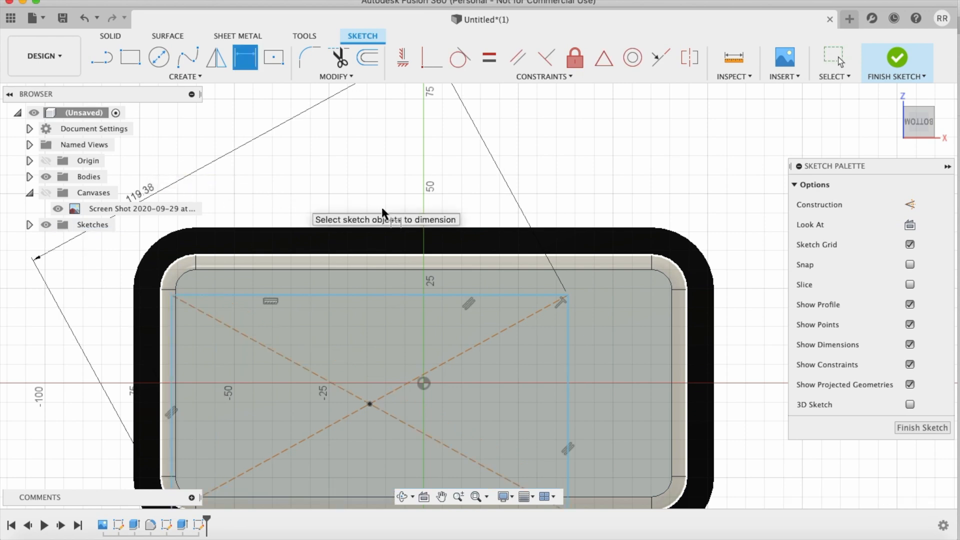
{"action": "scroll", "coordinate": [656, 374], "scroll_direction": "down", "scroll_amount": 2}
{"action": "scroll", "coordinate": [656, 374], "scroll_direction": "up", "scroll_amount": 5}
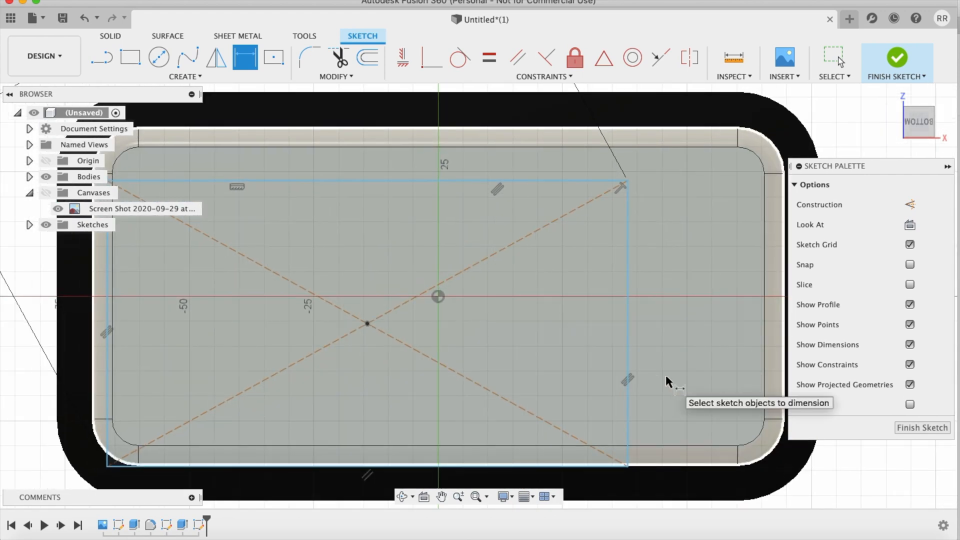
Step: Move the rectangle's four sides point to point, from the rectangle's centre point to the sketch origin
{"action": "key", "text": "m"}
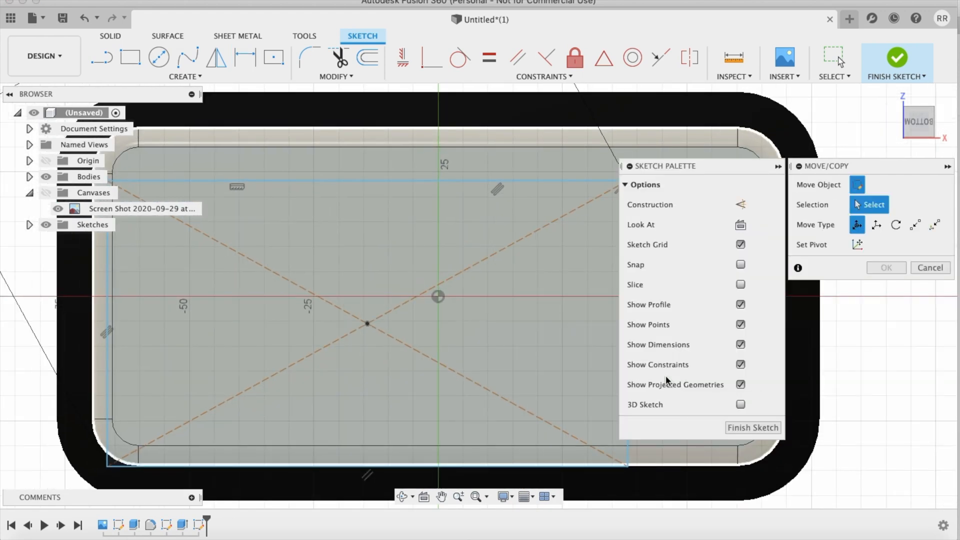
{"action": "left_click", "coordinate": [915, 226]}
{"action": "left_click", "coordinate": [586, 181]}
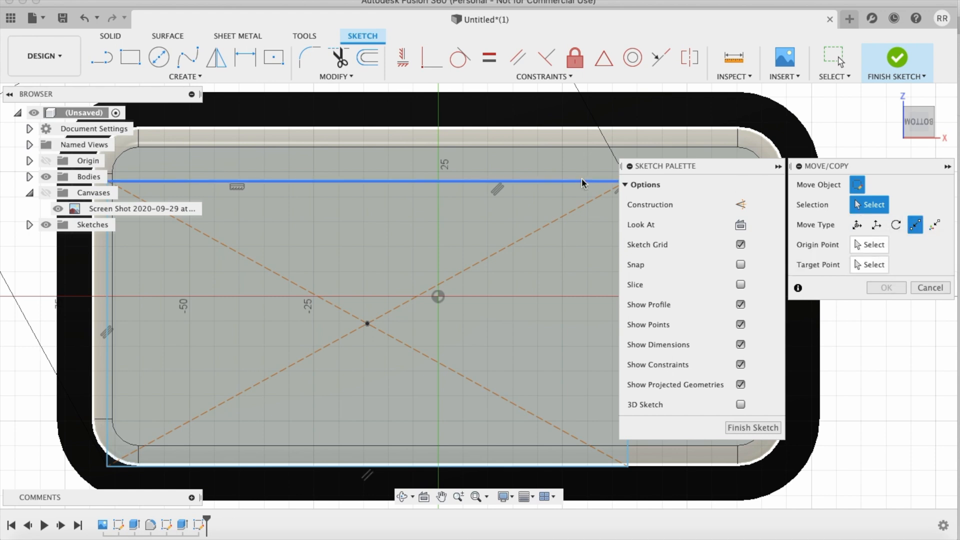
{"action": "left_click", "coordinate": [107, 344]}
{"action": "left_click", "coordinate": [124, 466]}
{"action": "scroll", "coordinate": [567, 306], "scroll_direction": "right", "scroll_amount": 4}
{"action": "left_click", "coordinate": [521, 304]}
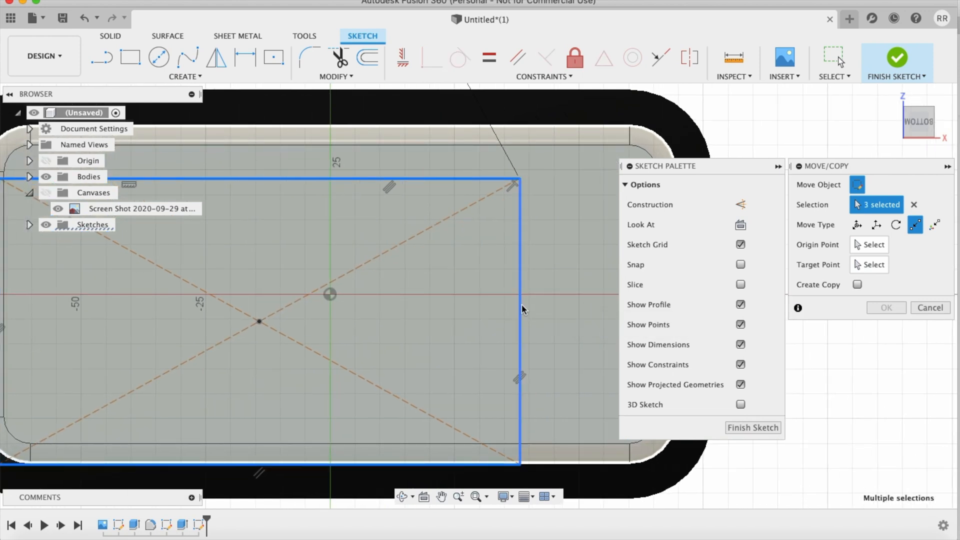
{"action": "scroll", "coordinate": [521, 304], "scroll_direction": "left", "scroll_amount": 4}
{"action": "left_click", "coordinate": [871, 244]}
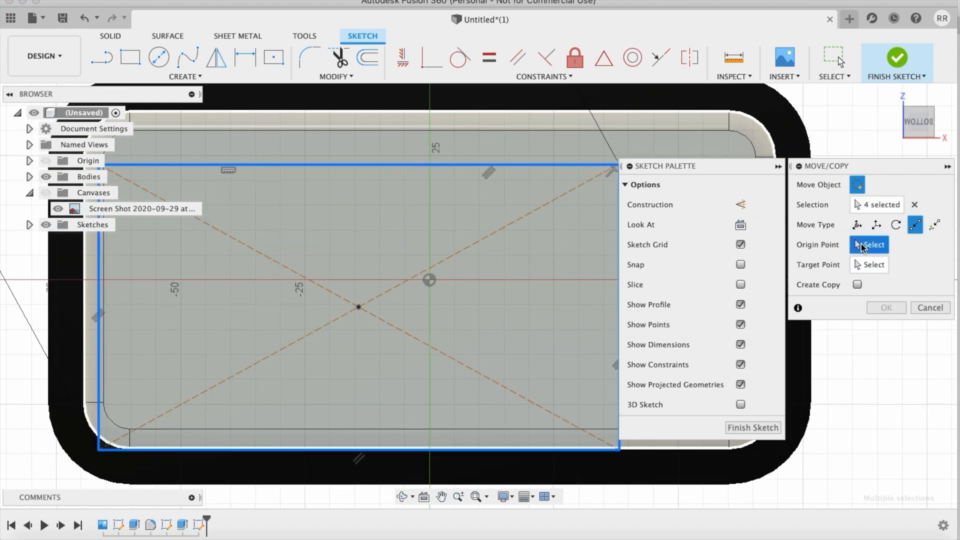
{"action": "left_click", "coordinate": [358, 307]}
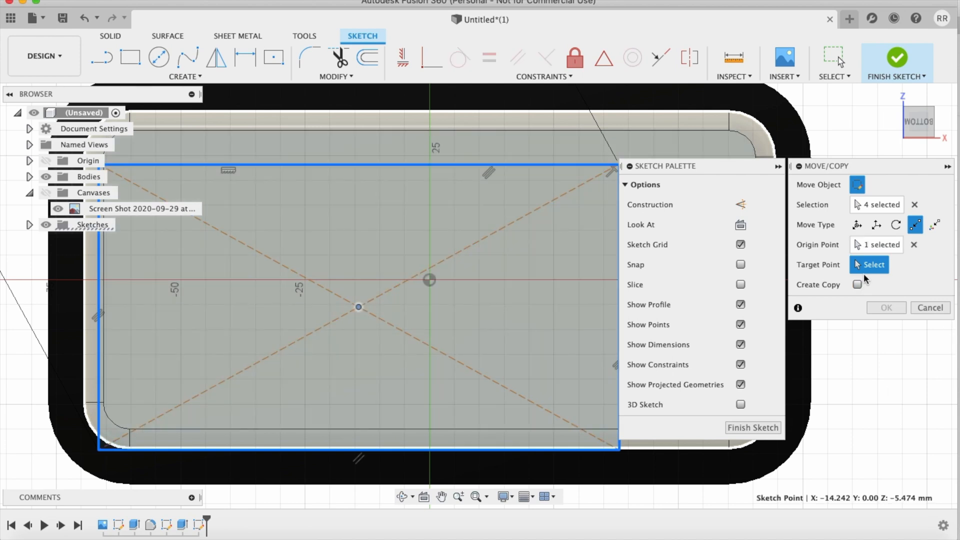
{"action": "left_click", "coordinate": [430, 281]}
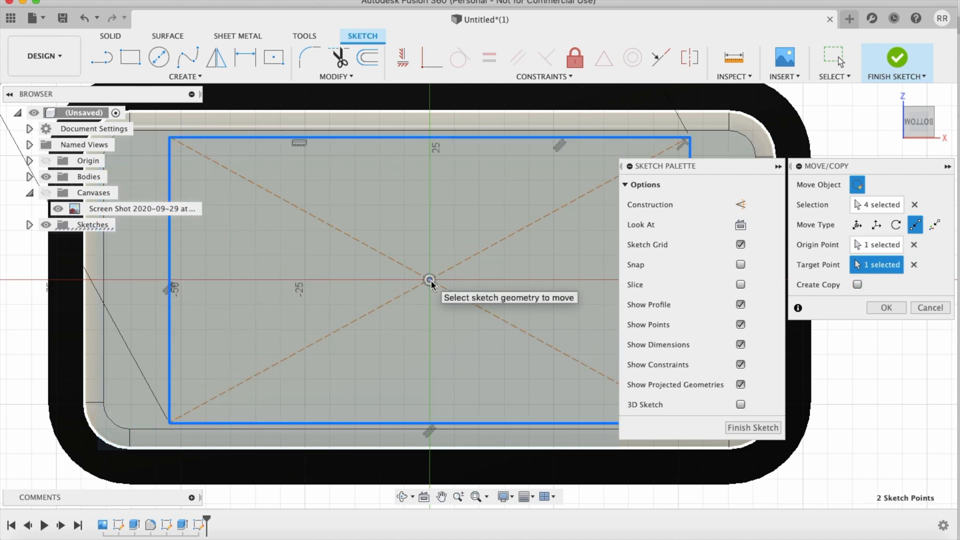
{"action": "left_click", "coordinate": [886, 308]}
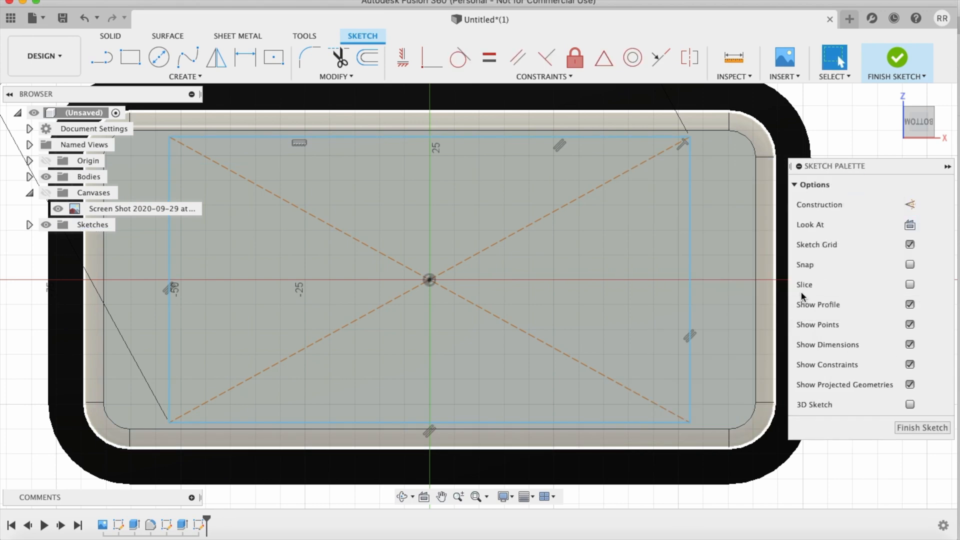
Step: Extrude the centred rectangle profile by -0.1 mm into the phone body
{"action": "scroll", "coordinate": [854, 110], "scroll_direction": "down", "scroll_amount": 3}
{"action": "scroll", "coordinate": [854, 110], "scroll_direction": "up", "scroll_amount": 3}
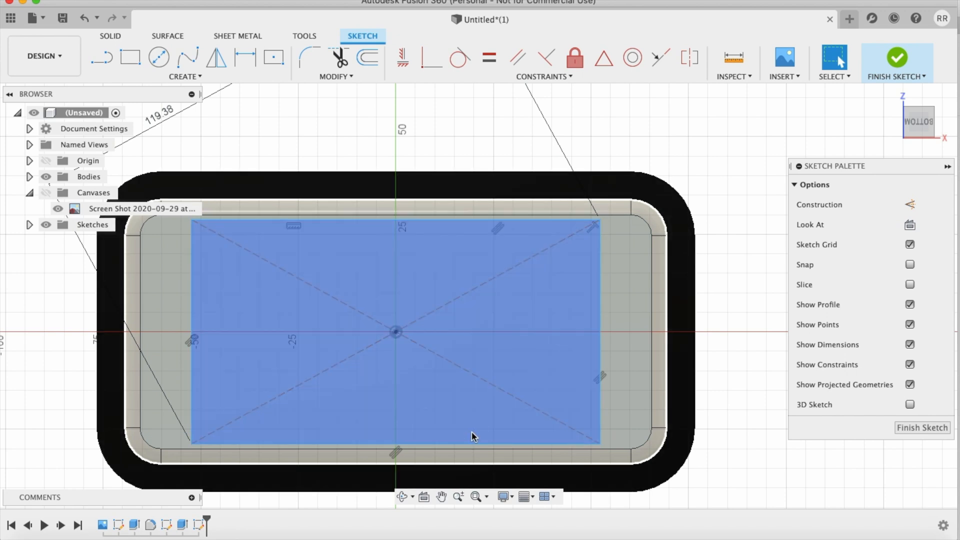
{"action": "key", "text": "e"}
{"action": "left_click", "coordinate": [537, 327]}
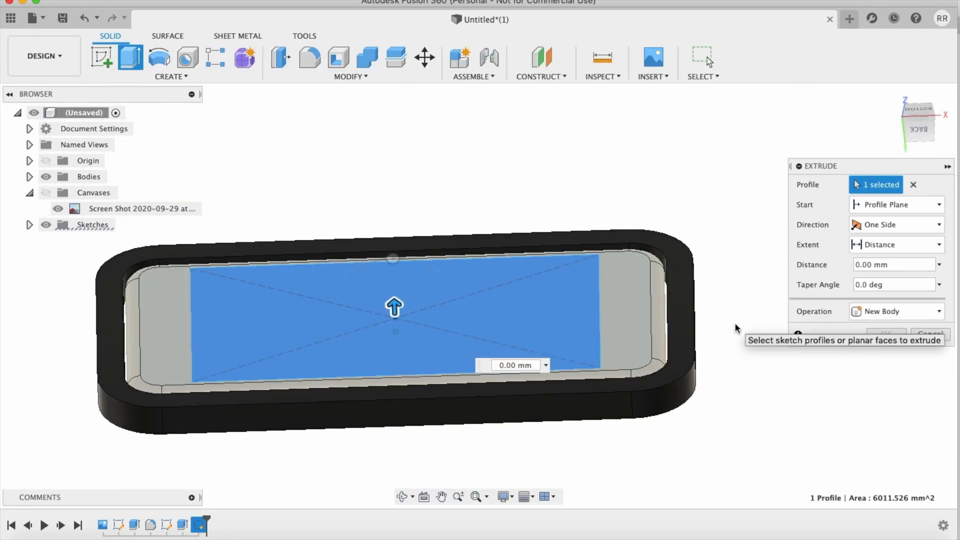
{"action": "type", "text": "-.1"}
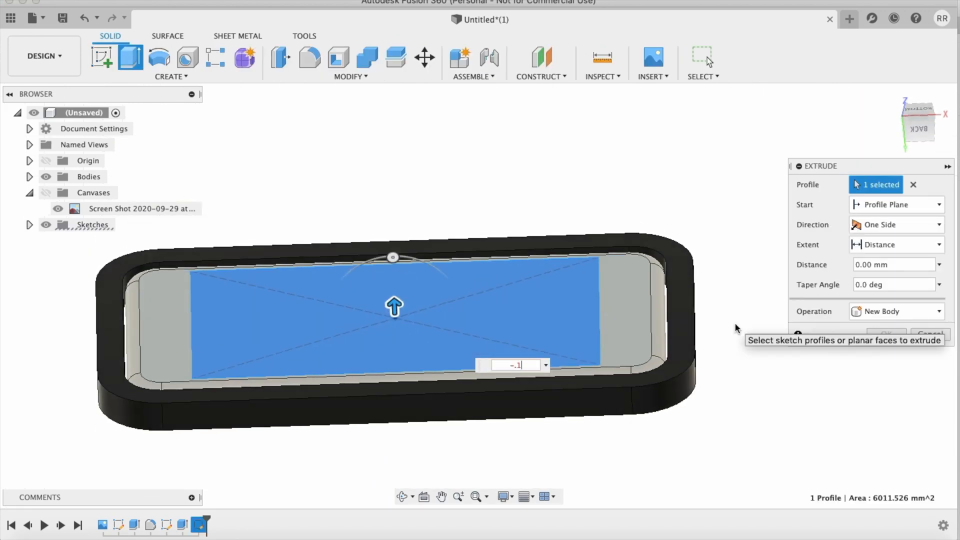
{"action": "key", "text": "Return"}
Step: Examine the shallow screen rectangle on the phone face and the surrounding case from below, the side and several angles
{"action": "scroll", "coordinate": [805, 306], "scroll_direction": "up", "scroll_amount": 6, "text": "shift"}
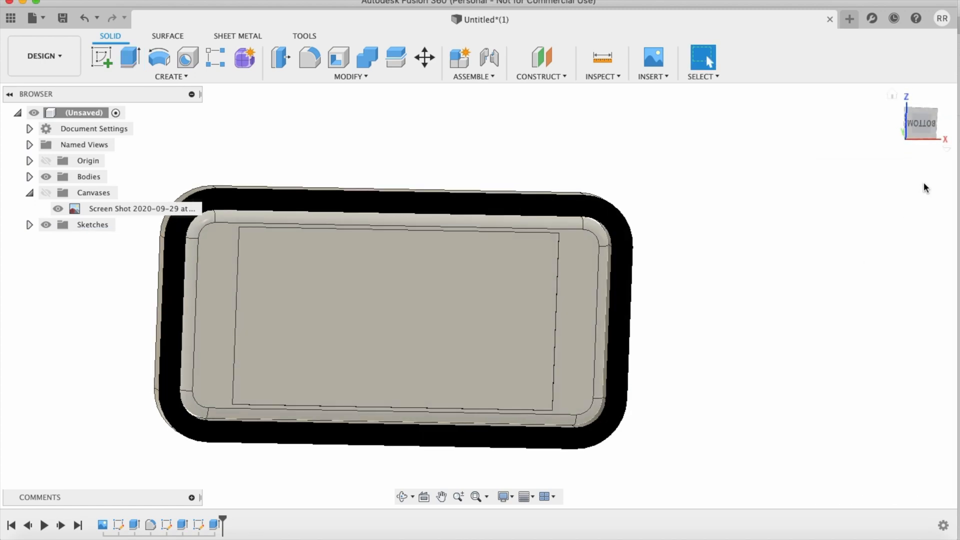
{"action": "left_click", "coordinate": [920, 122]}
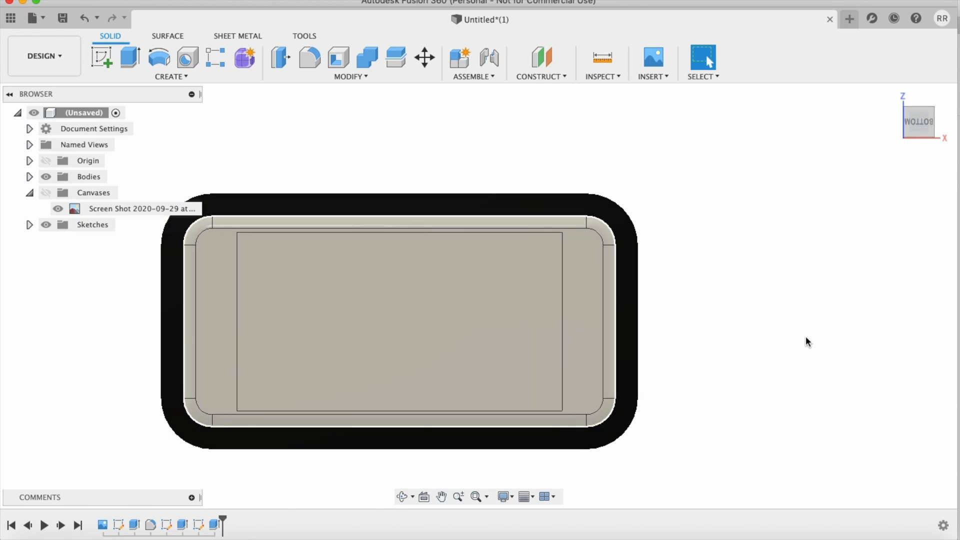
{"action": "scroll", "coordinate": [806, 336], "scroll_direction": "up", "scroll_amount": 6, "text": "shift"}
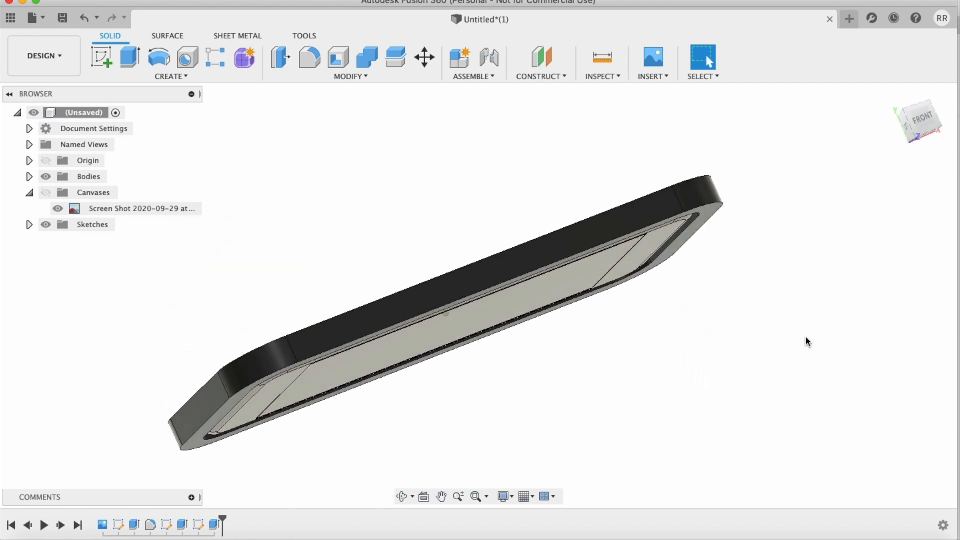
{"action": "scroll", "coordinate": [806, 336], "scroll_direction": "down", "scroll_amount": 5, "text": "shift"}
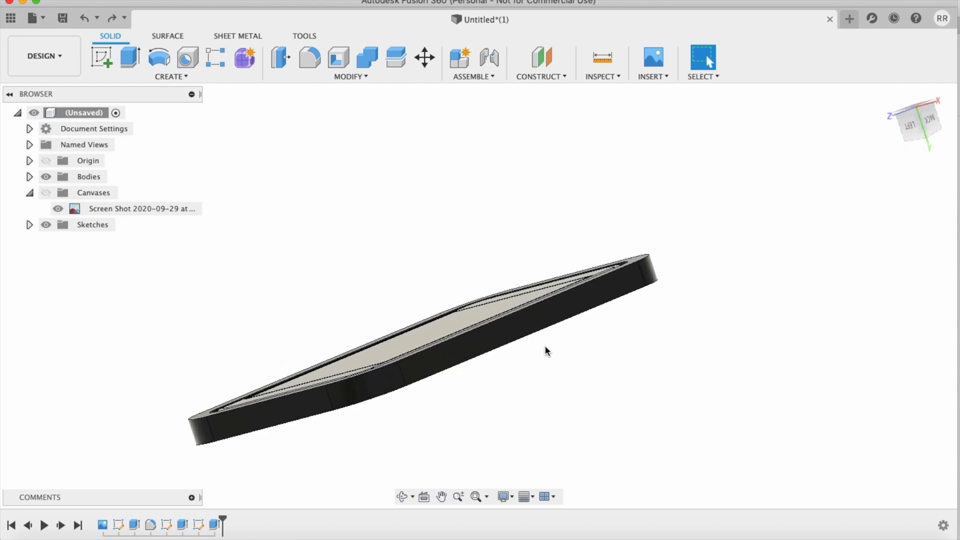
{"action": "scroll", "coordinate": [546, 349], "scroll_direction": "down", "scroll_amount": 2}
{"action": "scroll", "coordinate": [546, 349], "scroll_direction": "left", "scroll_amount": 5, "text": "shift"}
{"action": "scroll", "coordinate": [546, 349], "scroll_direction": "up", "scroll_amount": 4, "text": "shift"}
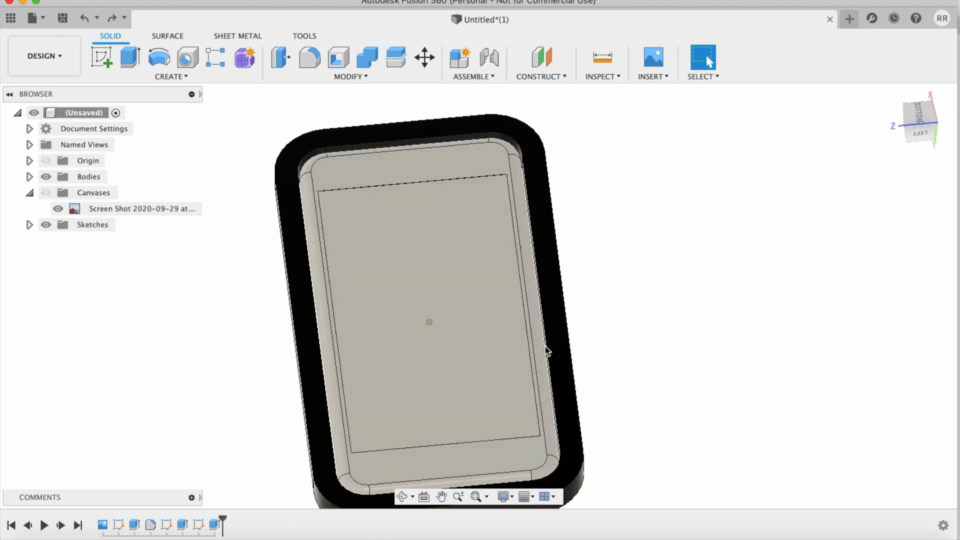
{"action": "scroll", "coordinate": [546, 349], "scroll_direction": "left", "scroll_amount": 10, "text": "shift"}
{"action": "scroll", "coordinate": [546, 349], "scroll_direction": "left", "scroll_amount": 6, "text": "shift"}
{"action": "scroll", "coordinate": [546, 349], "scroll_direction": "right", "scroll_amount": 3, "text": "shift"}
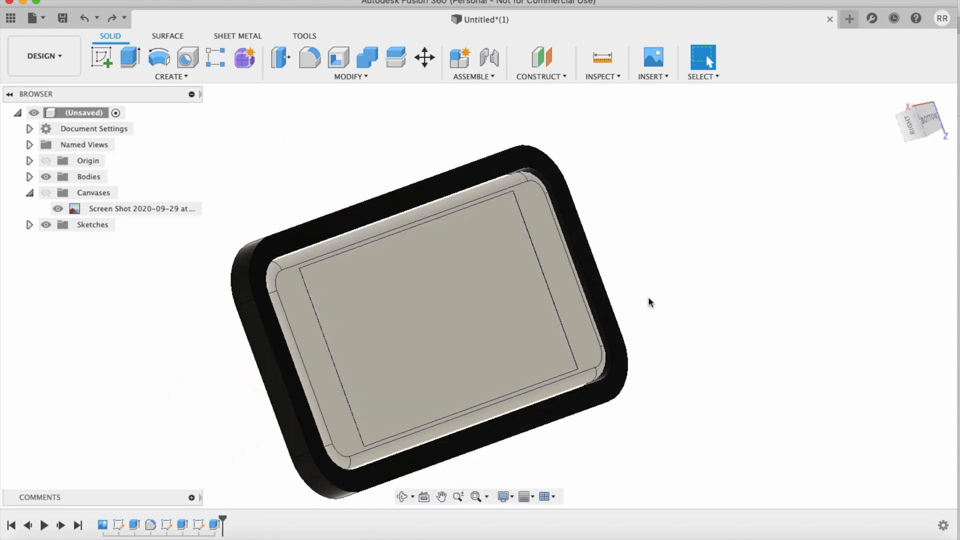
{"action": "scroll", "coordinate": [648, 297], "scroll_direction": "down", "scroll_amount": 4}
{"action": "scroll", "coordinate": [648, 296], "scroll_direction": "left", "scroll_amount": 4, "text": "shift"}
{"action": "scroll", "coordinate": [648, 296], "scroll_direction": "right", "scroll_amount": 6, "text": "shift"}
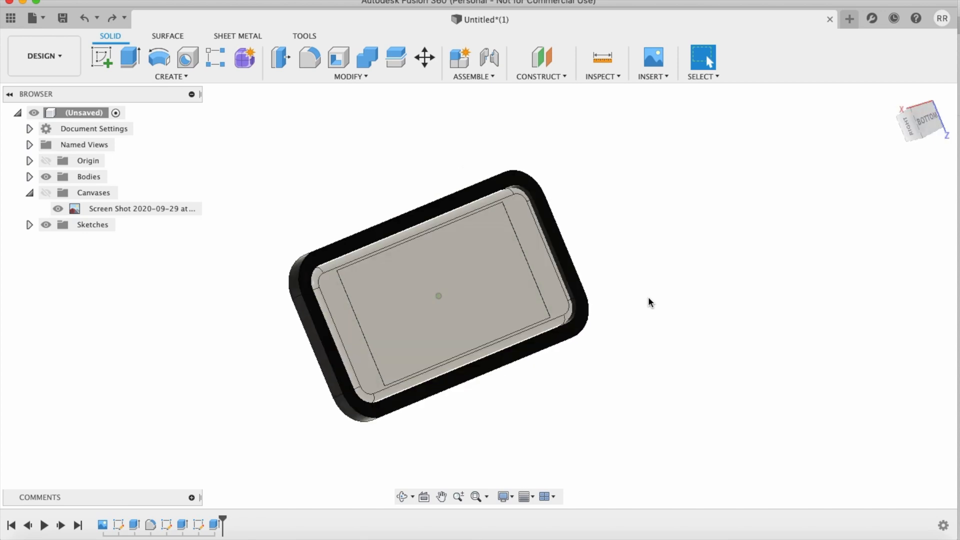
{"action": "scroll", "coordinate": [648, 296], "scroll_direction": "left", "scroll_amount": 4, "text": "shift"}
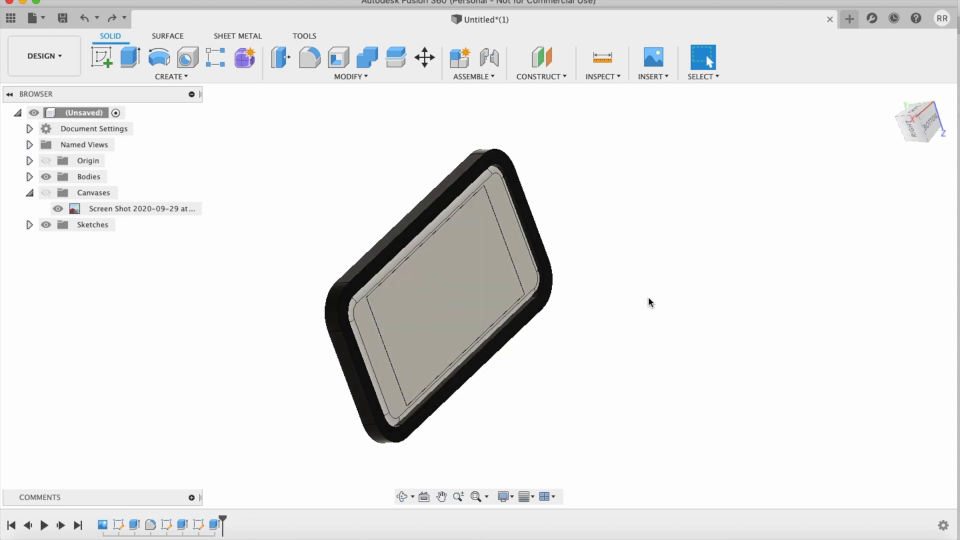
Step: Extrude the case's screen-side rim face outward by 41.6-8 mm, joining it to the case
{"action": "key", "text": "e"}
{"action": "left_click", "coordinate": [386, 255]}
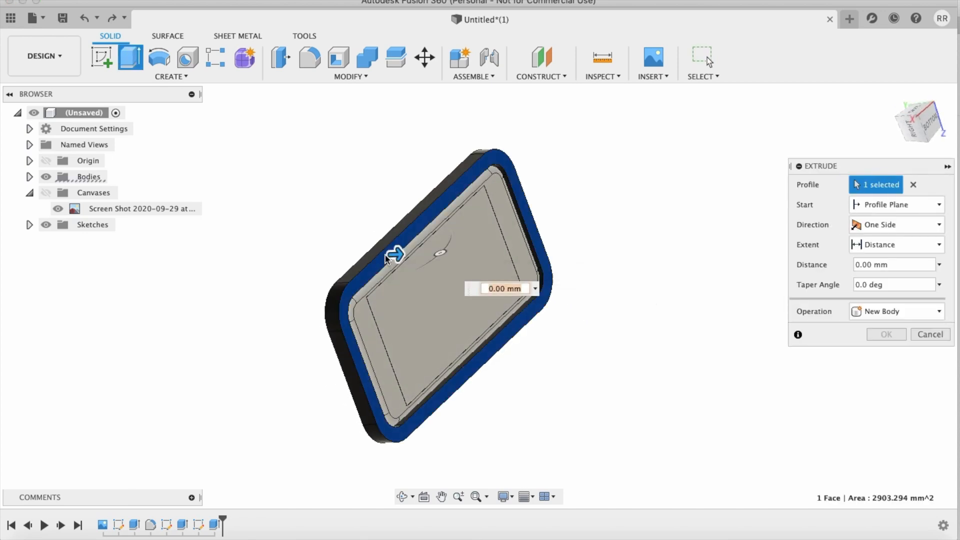
{"action": "left_click_drag", "start_coordinate": [394, 256], "coordinate": [722, 421]}
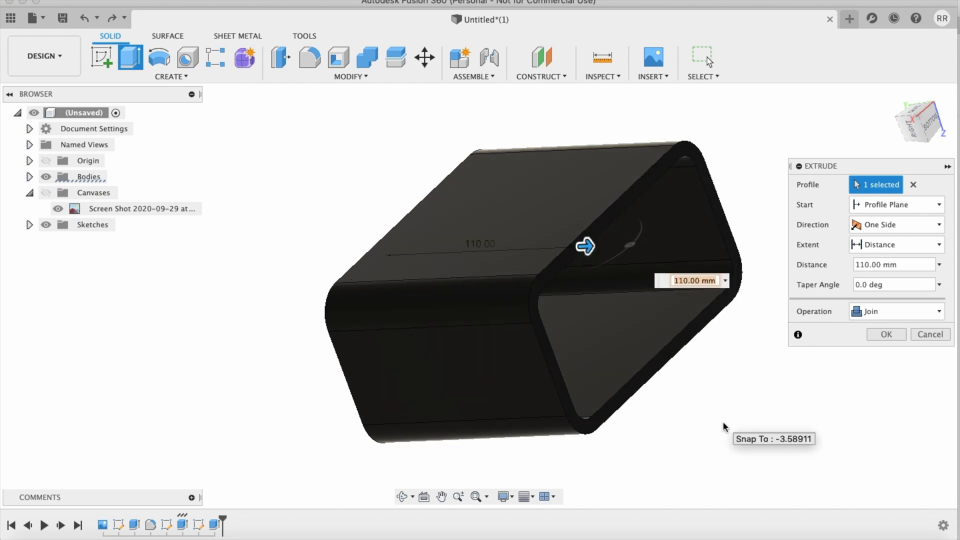
{"action": "scroll", "coordinate": [723, 423], "scroll_direction": "left", "scroll_amount": 5, "text": "shift"}
{"action": "scroll", "coordinate": [723, 423], "scroll_direction": "right", "scroll_amount": 5, "text": "shift"}
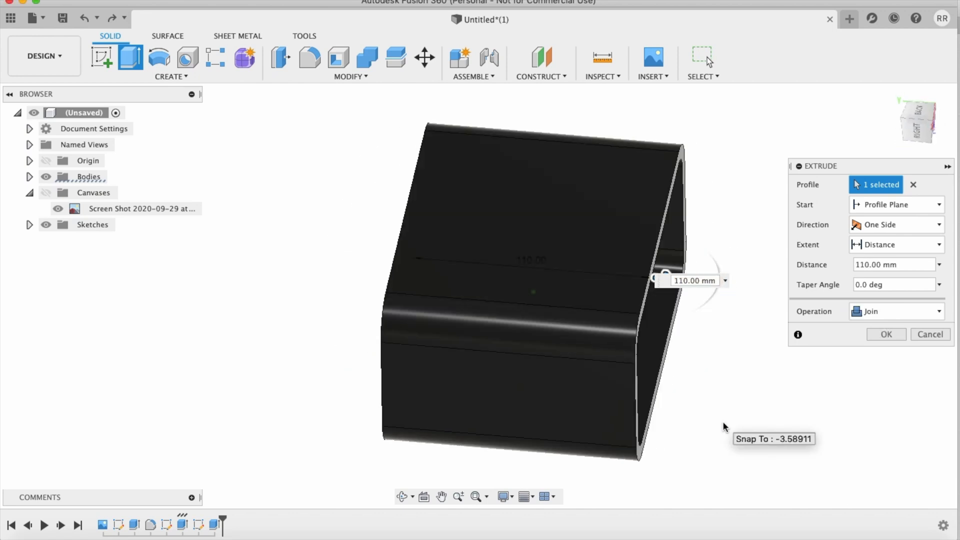
{"action": "type", "text": "41.6"}
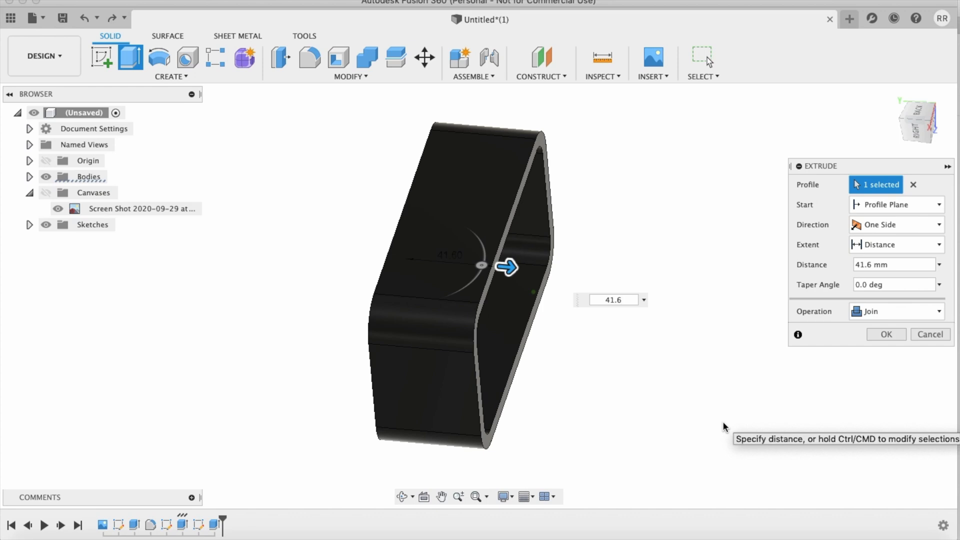
{"action": "type", "text": "-8"}
{"action": "key", "text": "Return"}
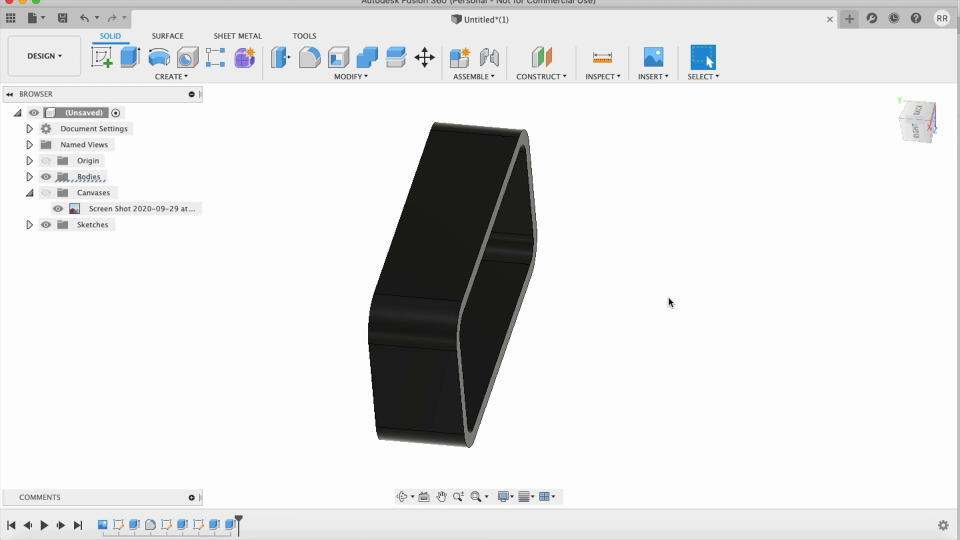
Step: Measure the case's full depth between the front and back edges of its long outer side
{"action": "scroll", "coordinate": [670, 303], "scroll_direction": "up", "scroll_amount": 5}
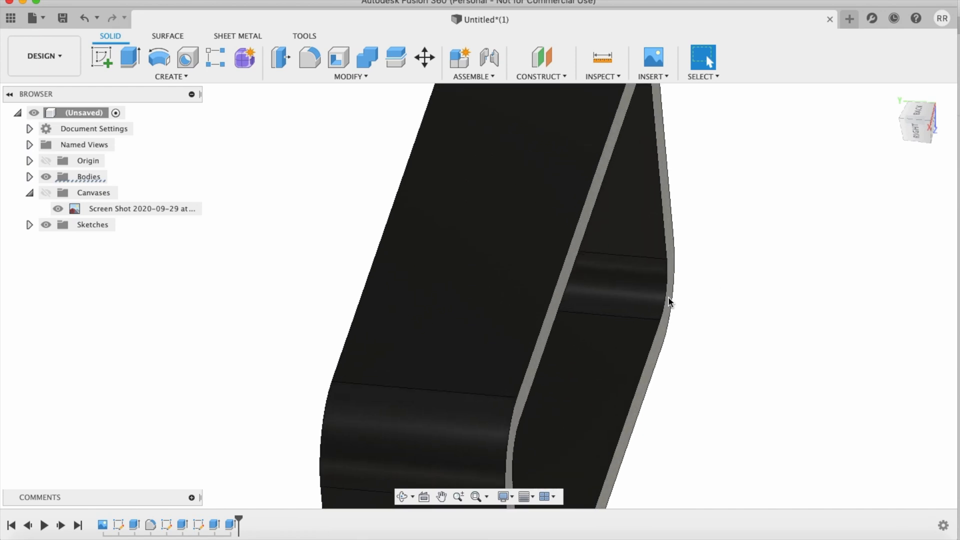
{"action": "left_click", "coordinate": [604, 56]}
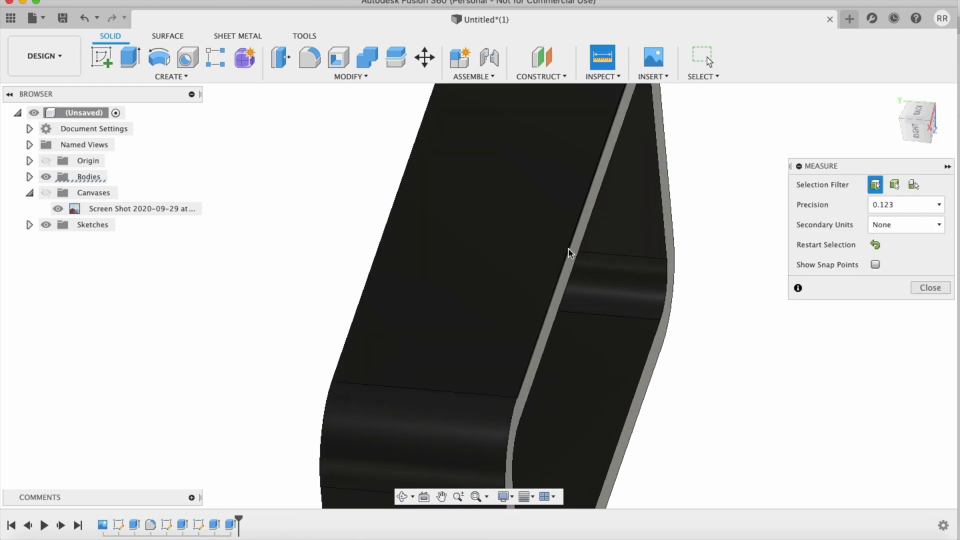
{"action": "left_click", "coordinate": [571, 253]}
{"action": "left_click", "coordinate": [372, 266]}
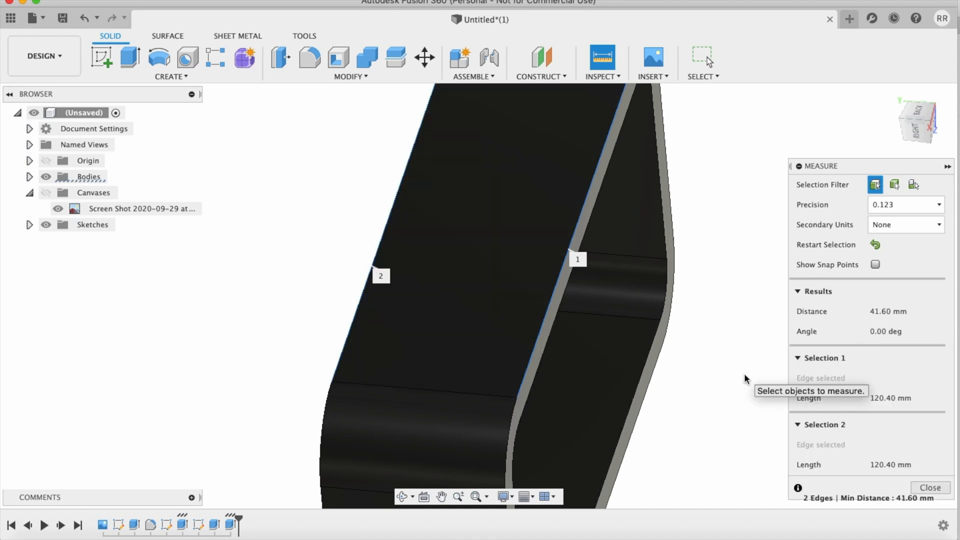
{"action": "middle_click_drag", "start_coordinate": [744, 376], "coordinate": [800, 358], "text": "shift"}
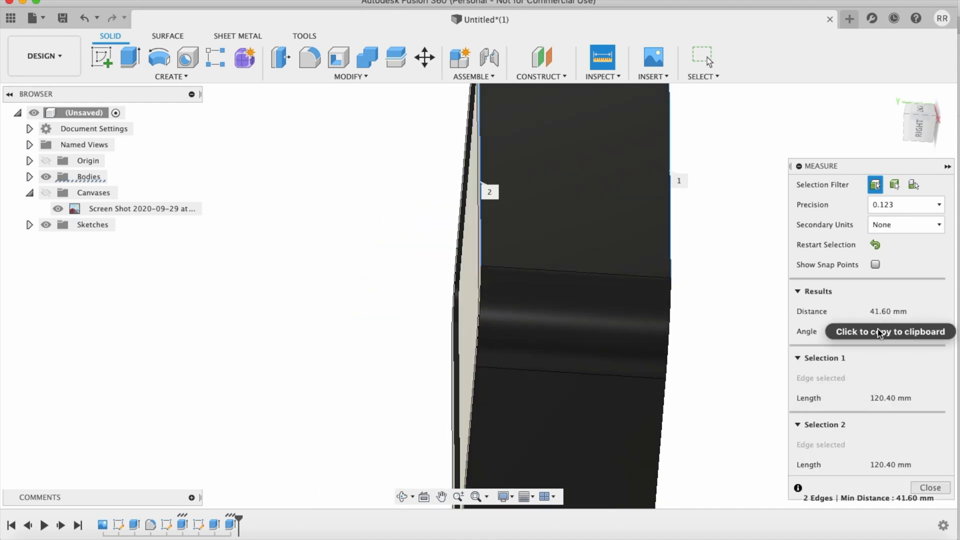
{"action": "left_click", "coordinate": [930, 488]}
{"action": "scroll", "coordinate": [847, 354], "scroll_direction": "down", "scroll_amount": 4}
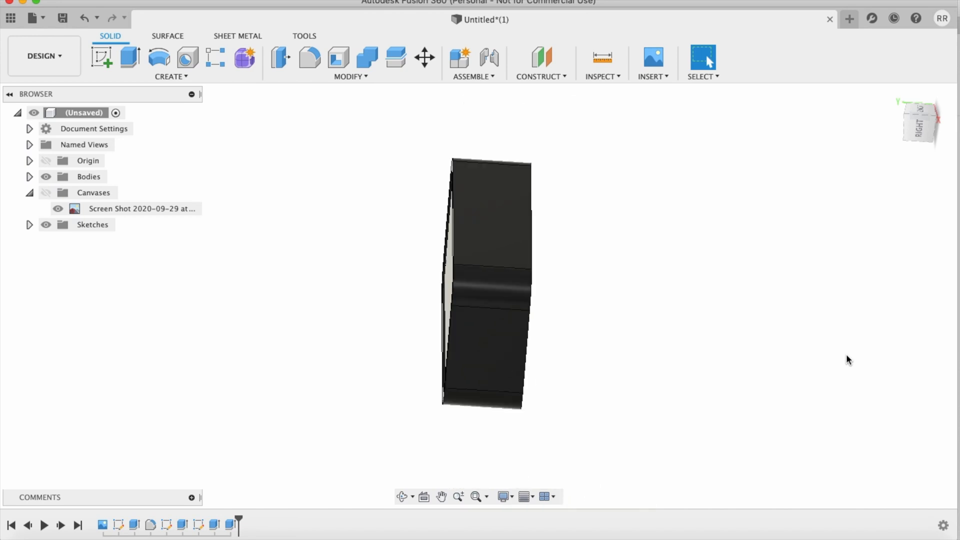
Step: Examine the deepened case and the phone face inside it from the side, from below and at close range
{"action": "scroll", "coordinate": [846, 354], "scroll_direction": "left", "scroll_amount": 10, "text": "shift"}
{"action": "scroll", "coordinate": [846, 354], "scroll_direction": "right", "scroll_amount": 10, "text": "shift"}
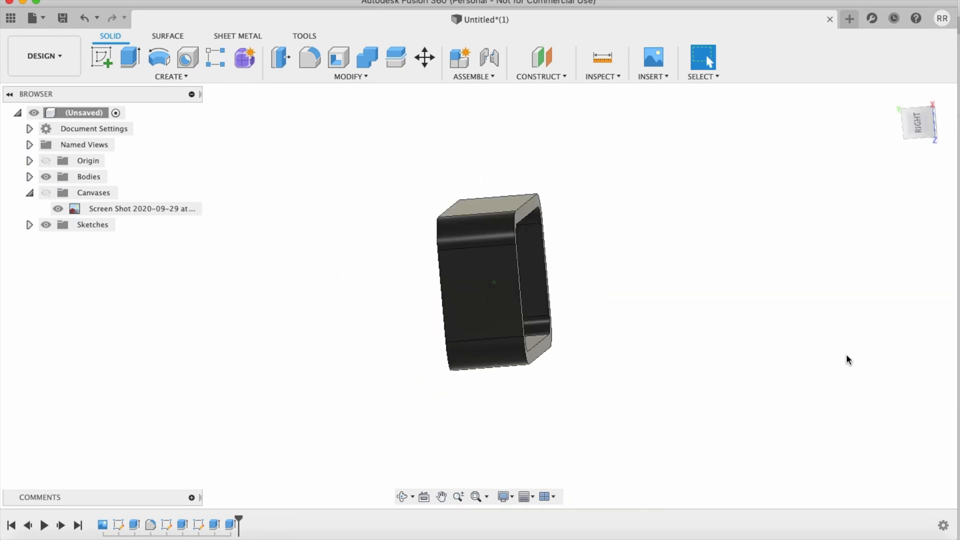
{"action": "scroll", "coordinate": [847, 354], "scroll_direction": "right", "scroll_amount": 10, "text": "shift"}
{"action": "scroll", "coordinate": [846, 354], "scroll_direction": "down", "scroll_amount": 5, "text": "shift"}
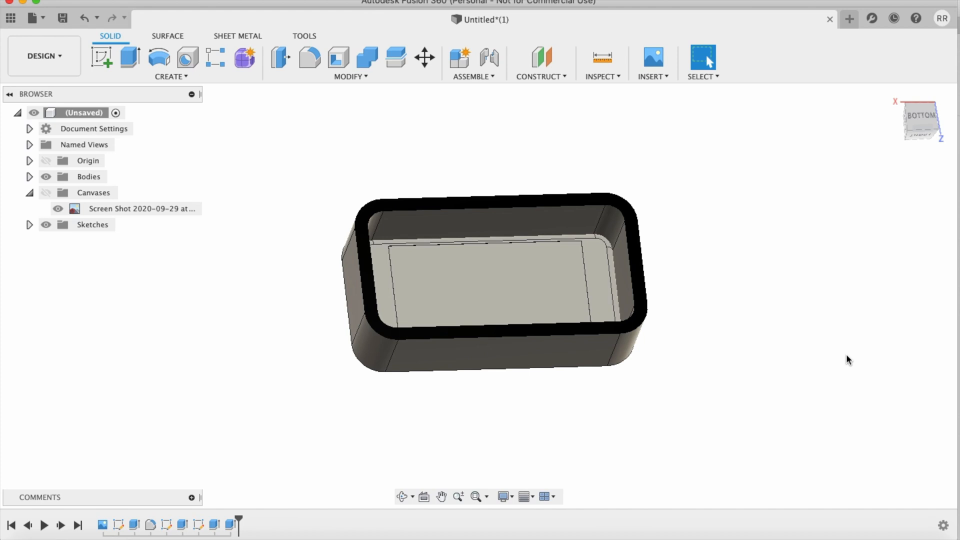
{"action": "scroll", "coordinate": [808, 406], "scroll_direction": "up", "scroll_amount": 8}
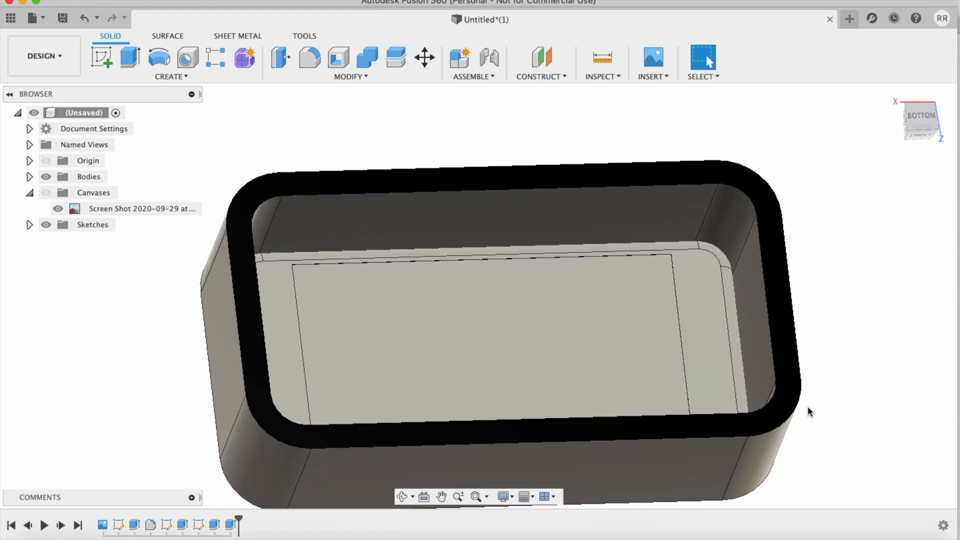
{"action": "scroll", "coordinate": [809, 406], "scroll_direction": "down", "scroll_amount": 5, "text": "shift"}
{"action": "scroll", "coordinate": [808, 406], "scroll_direction": "left", "scroll_amount": 6, "text": "shift"}
{"action": "scroll", "coordinate": [808, 406], "scroll_direction": "up", "scroll_amount": 4, "text": "shift"}
{"action": "scroll", "coordinate": [808, 406], "scroll_direction": "right", "scroll_amount": 10, "text": "shift"}
{"action": "scroll", "coordinate": [808, 408], "scroll_direction": "up", "scroll_amount": 6, "text": "shift"}
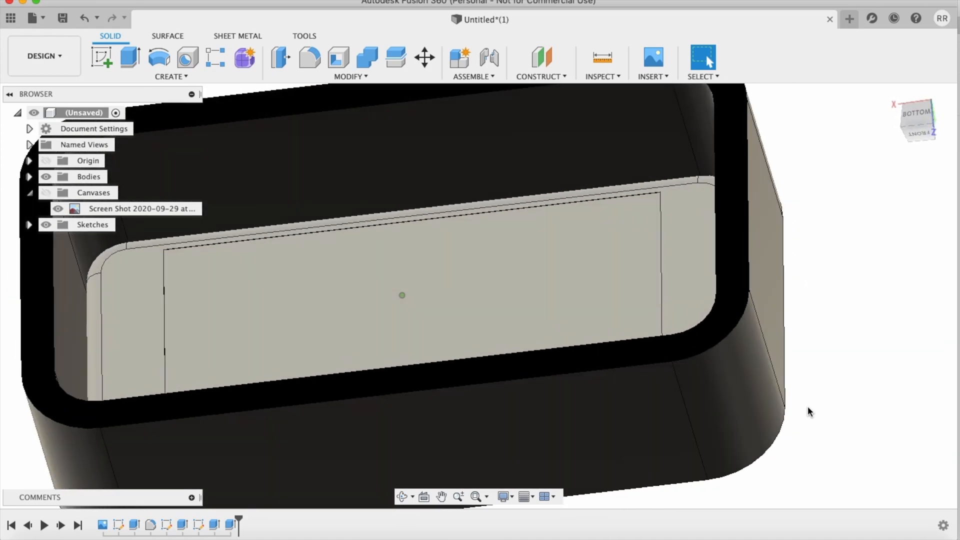
{"action": "scroll", "coordinate": [808, 406], "scroll_direction": "left", "scroll_amount": 8, "text": "shift"}
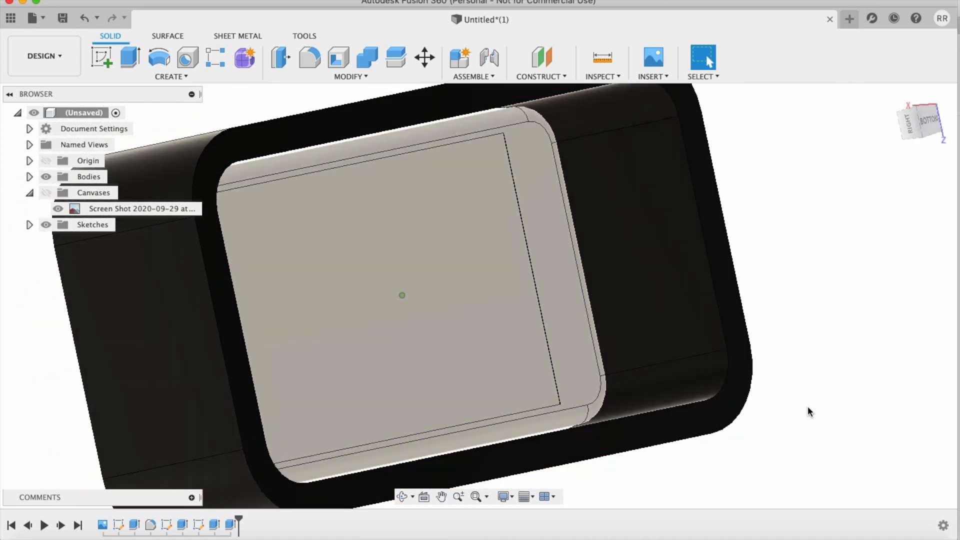
{"action": "scroll", "coordinate": [808, 406], "scroll_direction": "right", "scroll_amount": 8, "text": "shift"}
{"action": "scroll", "coordinate": [808, 406], "scroll_direction": "left", "scroll_amount": 5, "text": "shift"}
{"action": "scroll", "coordinate": [808, 407], "scroll_direction": "down", "scroll_amount": 5}
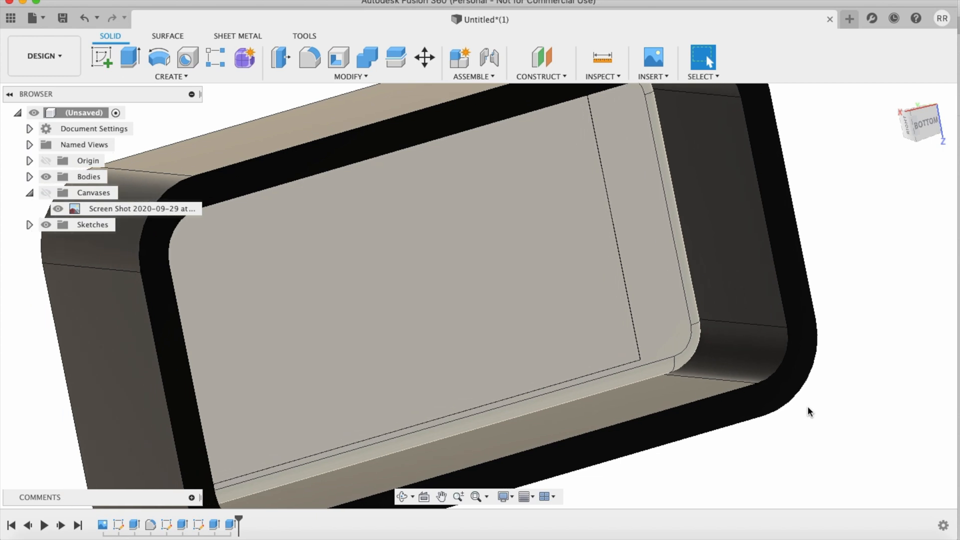
{"action": "scroll", "coordinate": [808, 407], "scroll_direction": "down", "scroll_amount": 5, "text": "shift"}
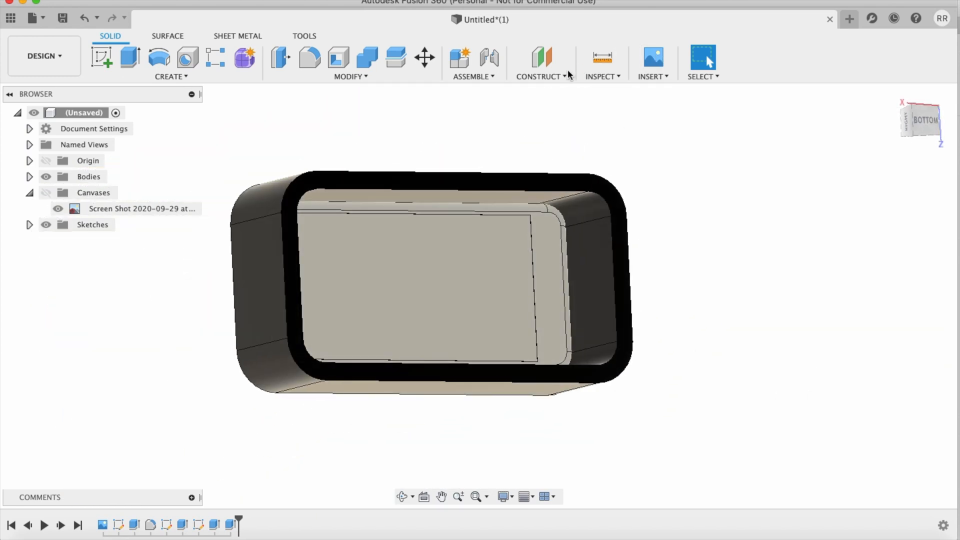
Step: Start a sketch on the phone's screen-side face and project the case's rim face outlines into it
{"action": "left_click", "coordinate": [101, 57]}
{"action": "left_click", "coordinate": [579, 267]}
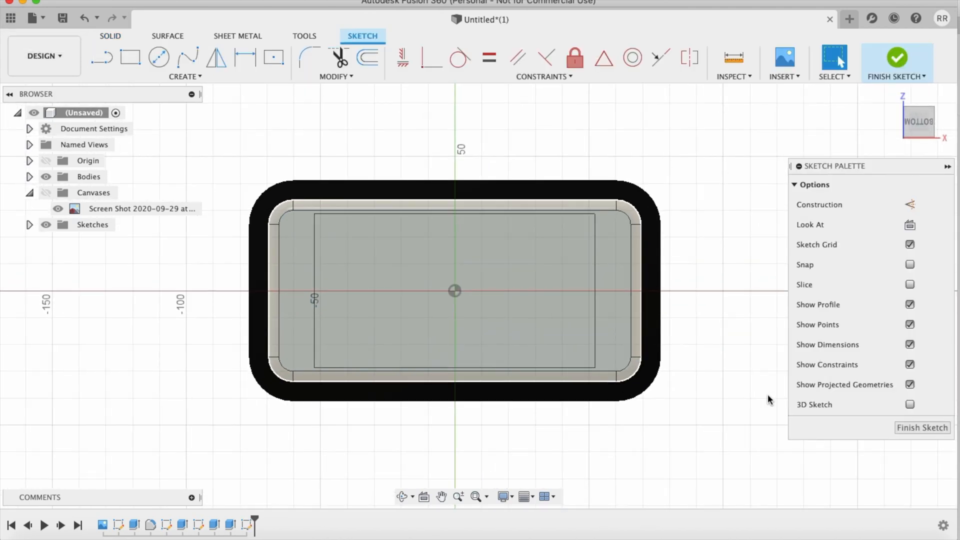
{"action": "key", "text": "p"}
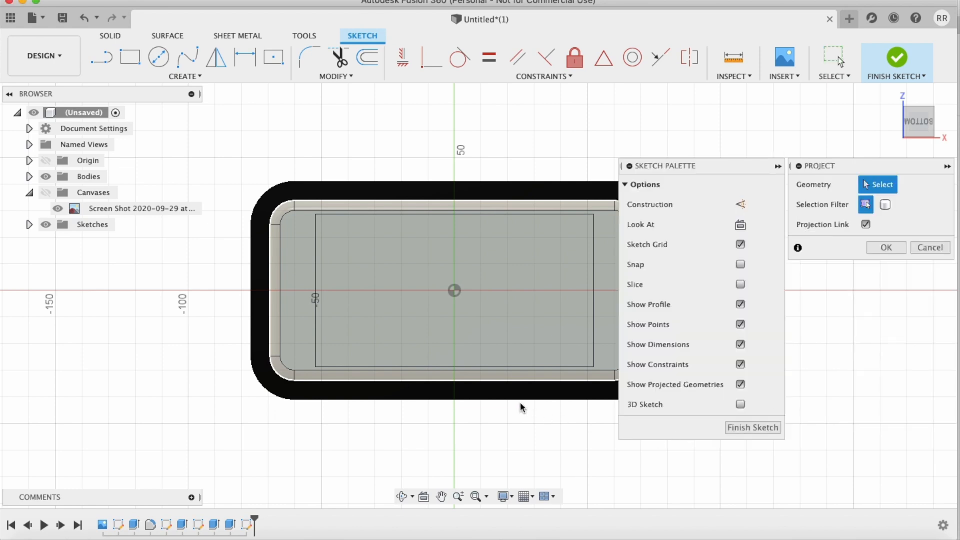
{"action": "left_click", "coordinate": [519, 395]}
{"action": "key", "text": "Return"}
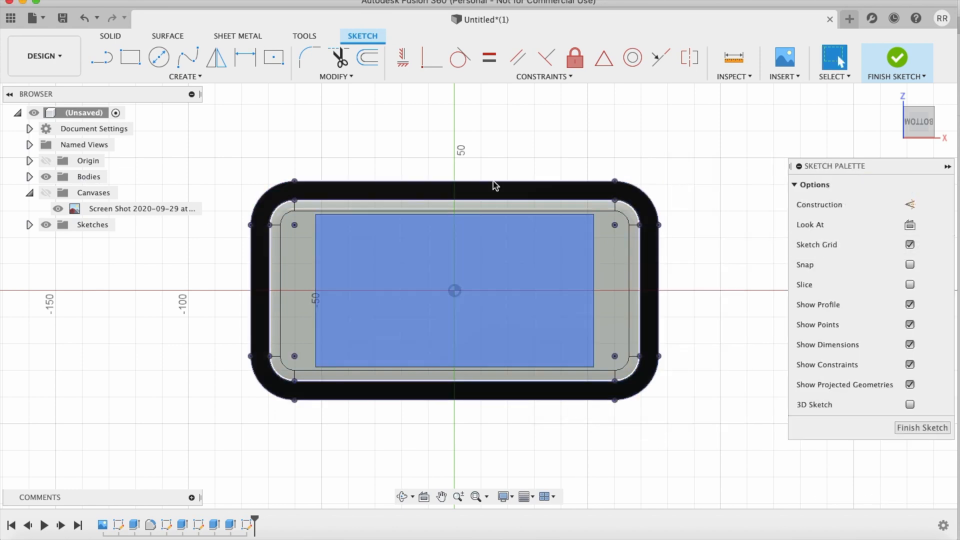
Step: Offset the projected inner outline of the case inward by 4.8 mm
{"action": "left_click", "coordinate": [366, 60]}
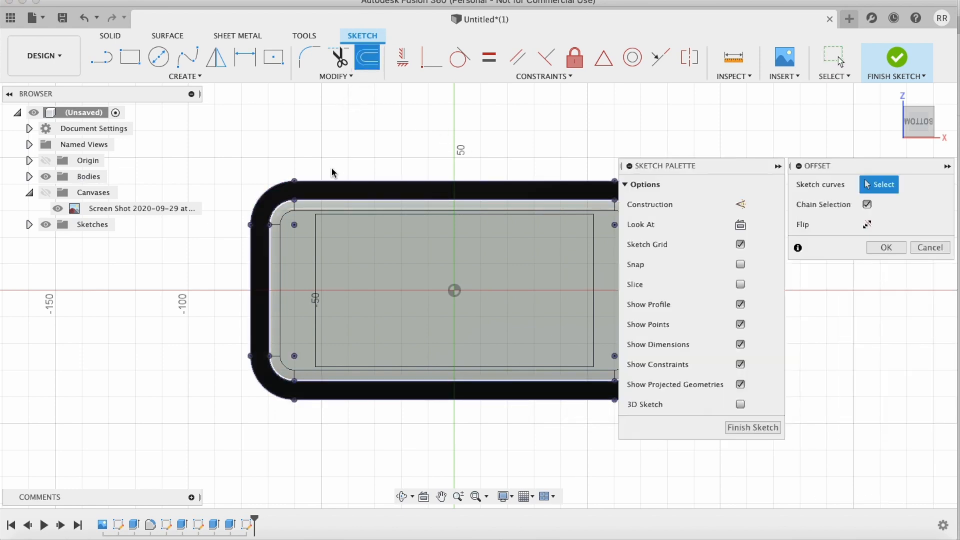
{"action": "left_click", "coordinate": [317, 200]}
{"action": "type", "text": "4.8"}
{"action": "key", "text": "Return"}
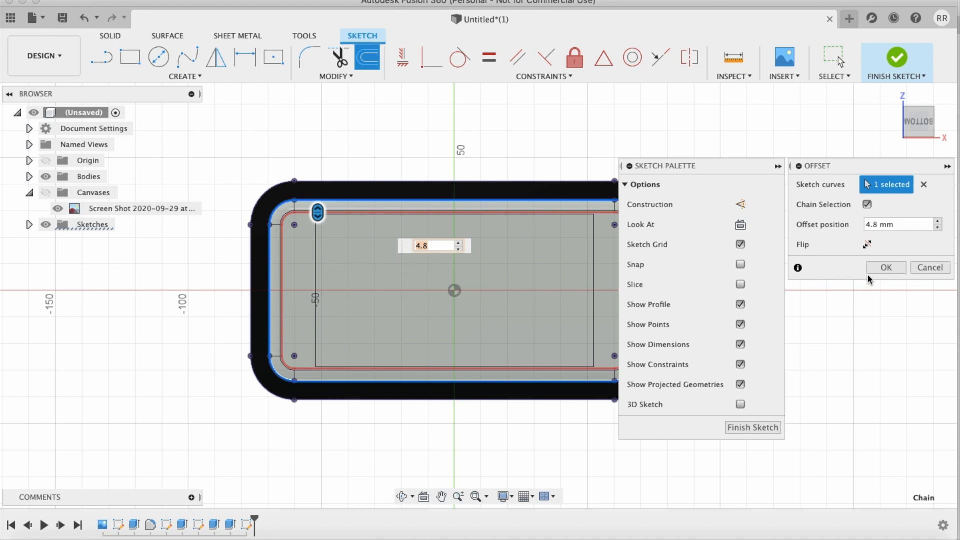
{"action": "left_click", "coordinate": [886, 267]}
Step: Hide the phone body and extrude the ring profile inside the case by 5.7 mm, joining it to the case
{"action": "key", "text": "e"}
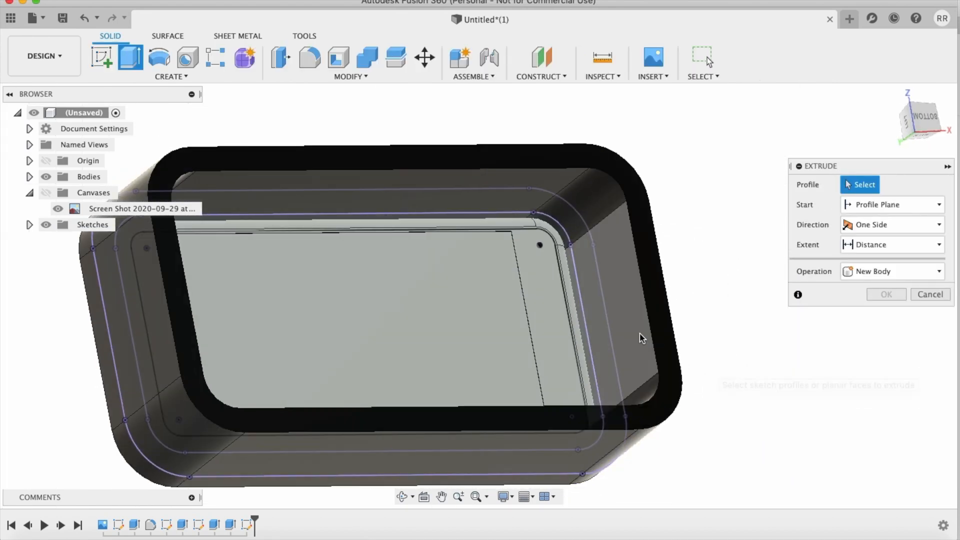
{"action": "left_click", "coordinate": [29, 176]}
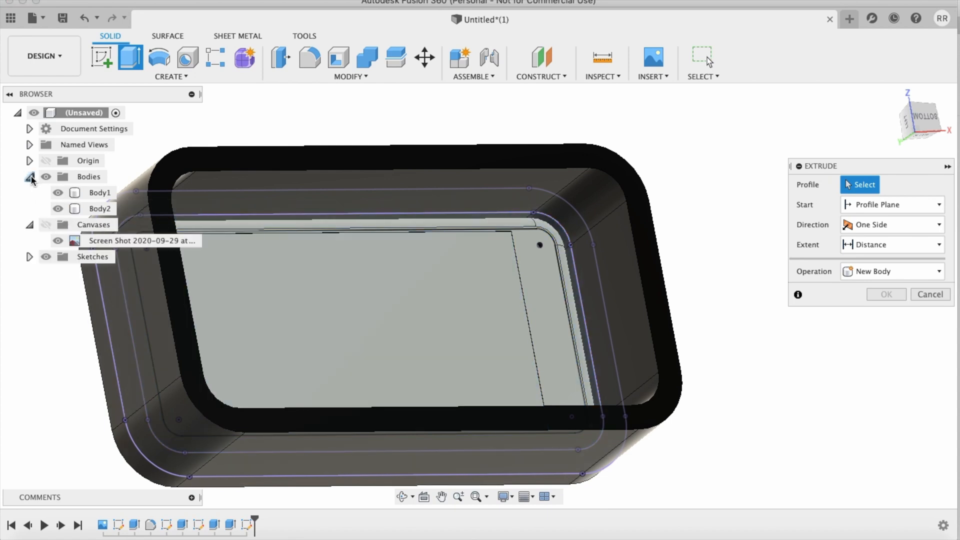
{"action": "left_click", "coordinate": [57, 193]}
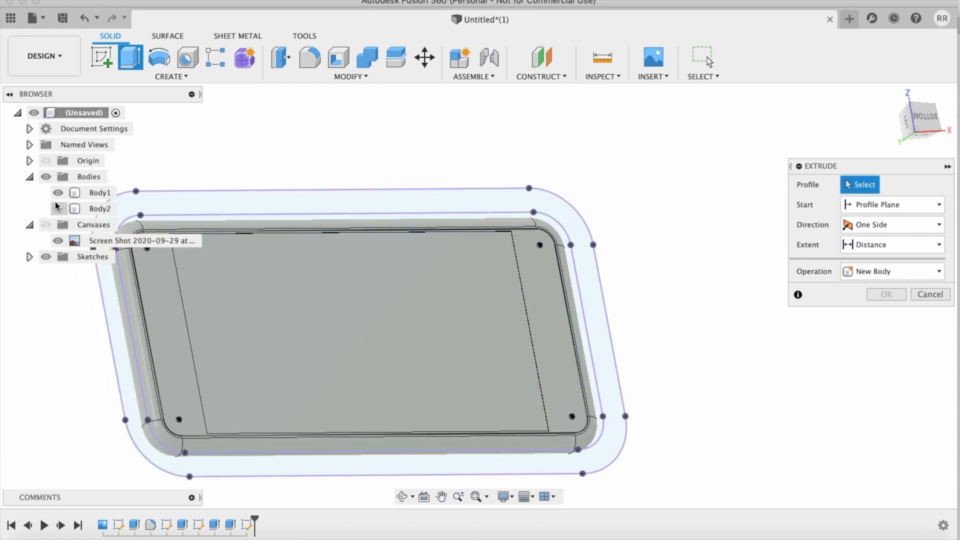
{"action": "left_click", "coordinate": [58, 207]}
{"action": "left_click", "coordinate": [58, 209]}
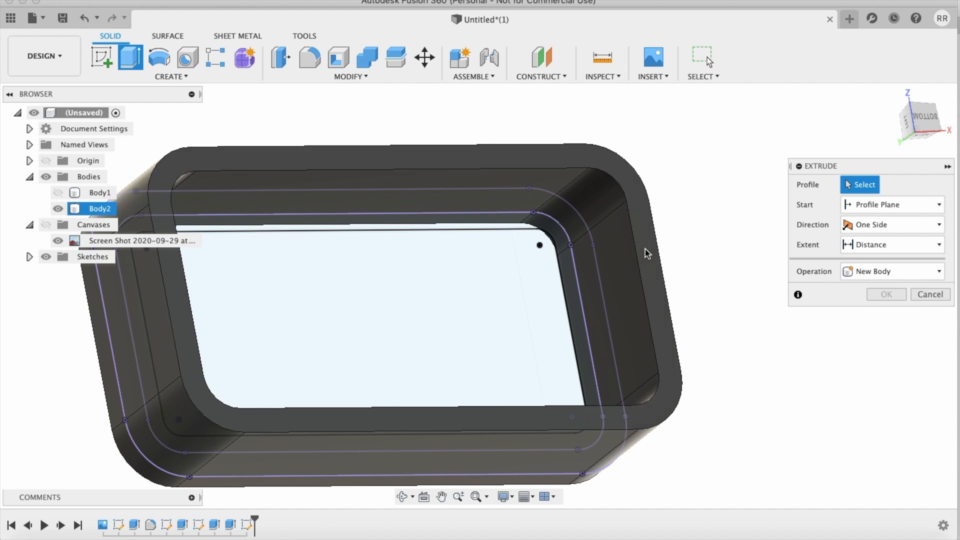
{"action": "left_click", "coordinate": [620, 271]}
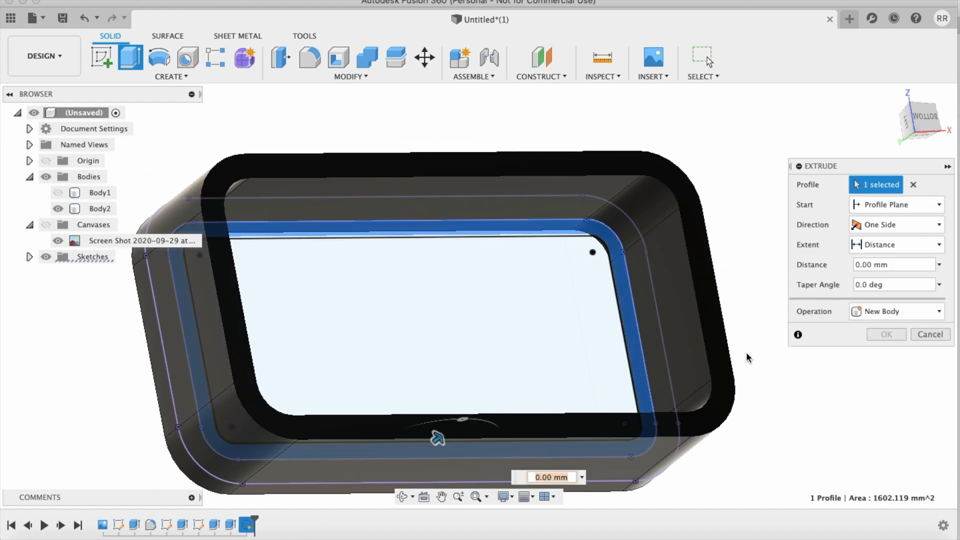
{"action": "type", "text": "5.7"}
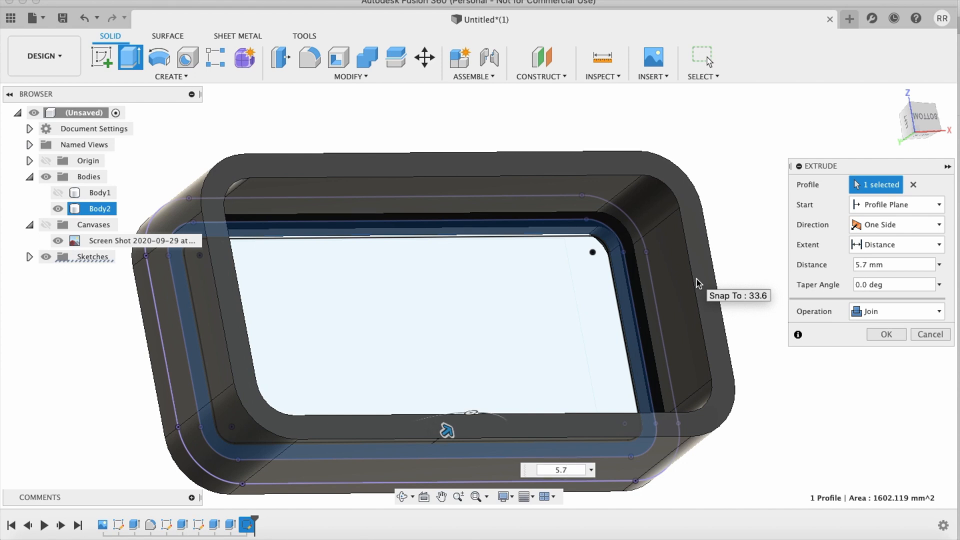
{"action": "key", "text": "Return"}
Step: Show the phone body again and view the case's inner lip from several angles and straight on from below
{"action": "scroll", "coordinate": [804, 271], "scroll_direction": "left", "scroll_amount": 10, "text": "shift"}
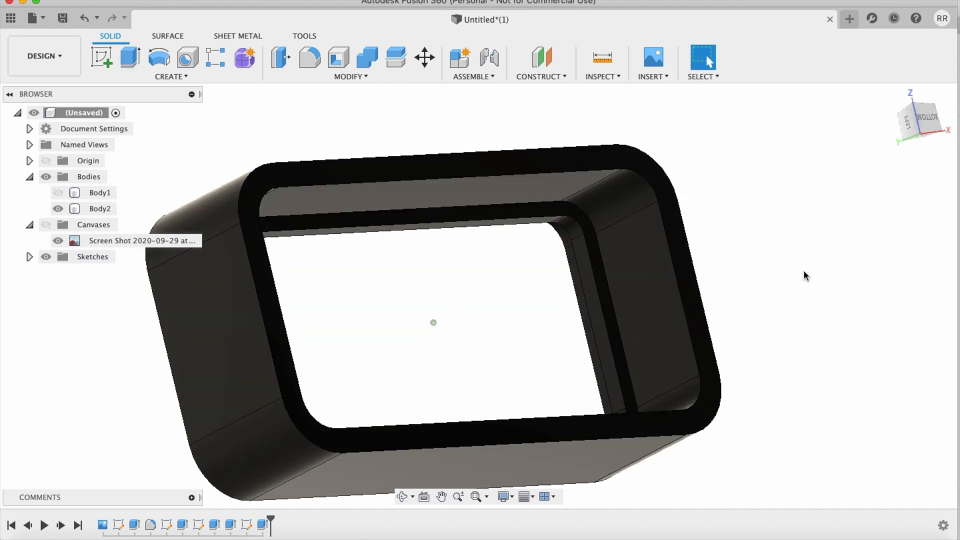
{"action": "scroll", "coordinate": [804, 271], "scroll_direction": "left", "scroll_amount": 5, "text": "shift"}
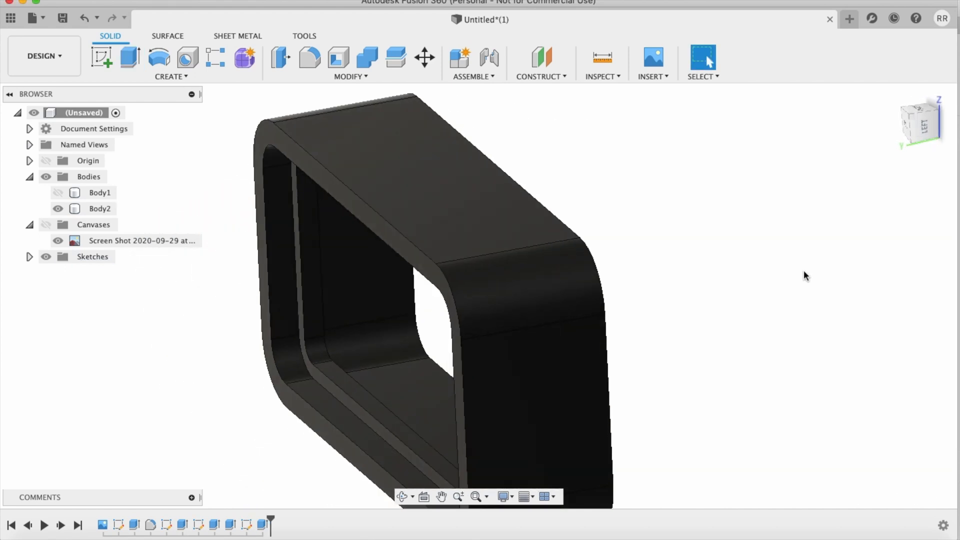
{"action": "scroll", "coordinate": [804, 275], "scroll_direction": "left", "scroll_amount": 8, "text": "shift"}
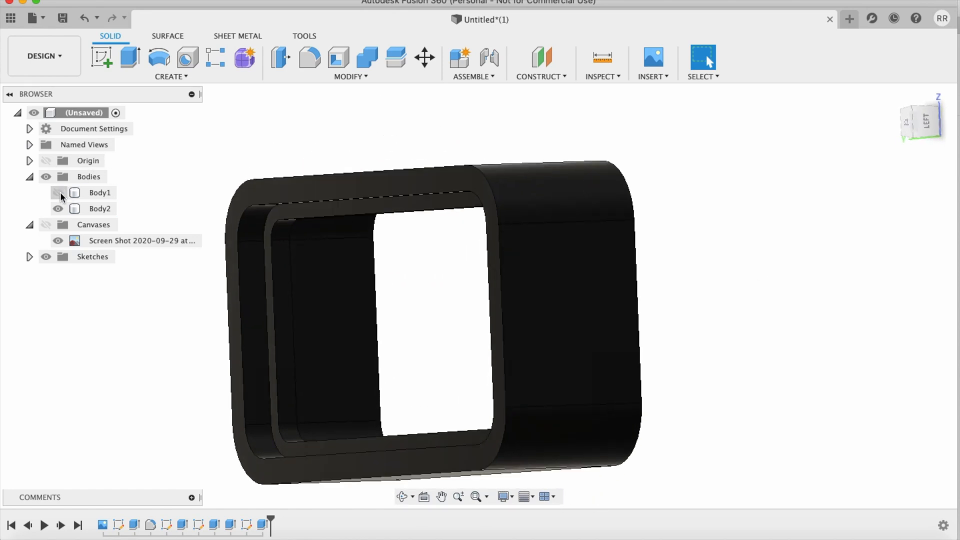
{"action": "left_click", "coordinate": [58, 193]}
{"action": "scroll", "coordinate": [645, 184], "scroll_direction": "right", "scroll_amount": 10, "text": "shift"}
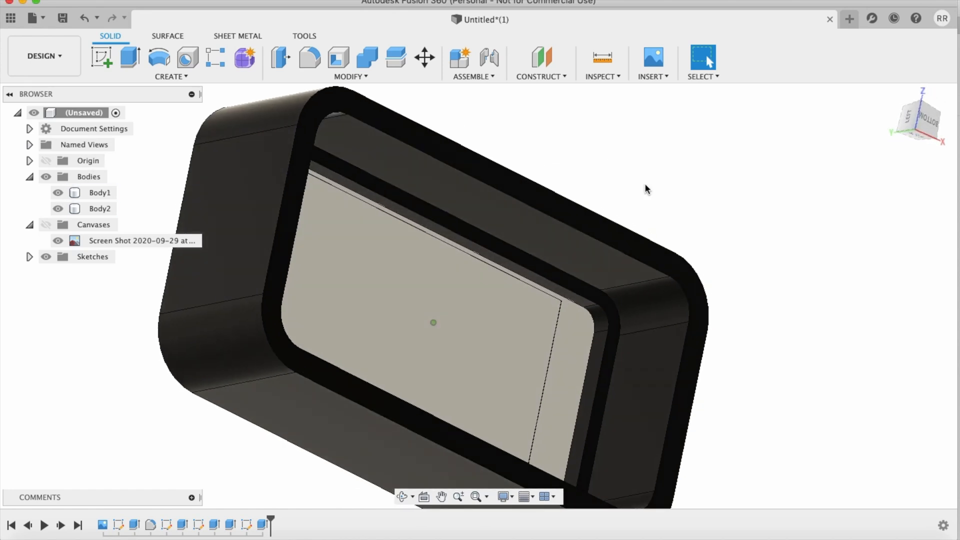
{"action": "scroll", "coordinate": [645, 190], "scroll_direction": "left", "scroll_amount": 4, "text": "shift"}
{"action": "scroll", "coordinate": [645, 189], "scroll_direction": "right", "scroll_amount": 2, "text": "shift"}
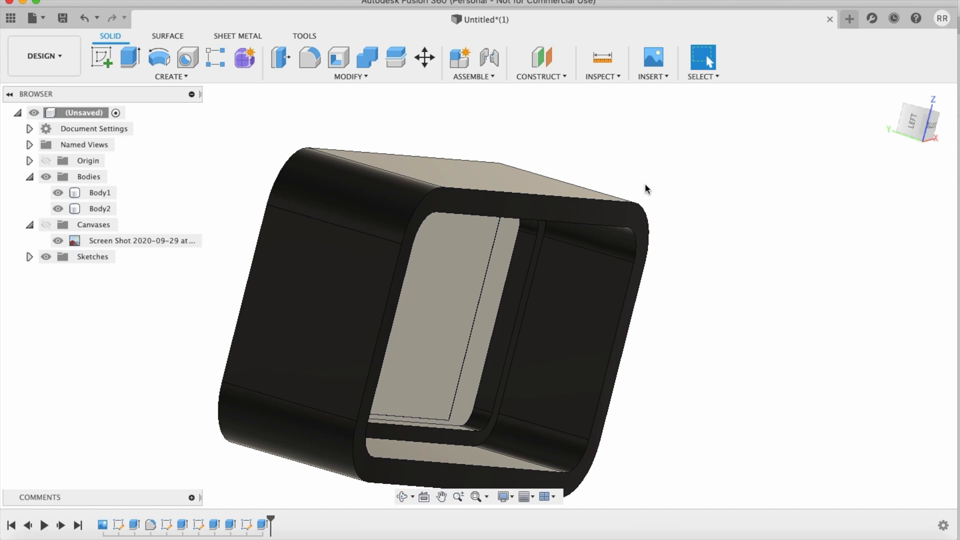
{"action": "scroll", "coordinate": [646, 189], "scroll_direction": "right", "scroll_amount": 6, "text": "shift"}
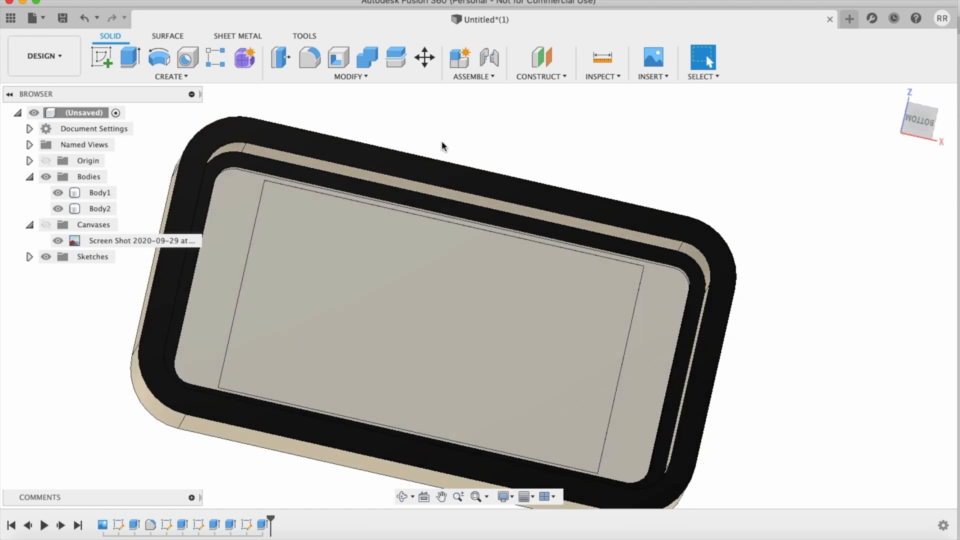
{"action": "left_click", "coordinate": [920, 121]}
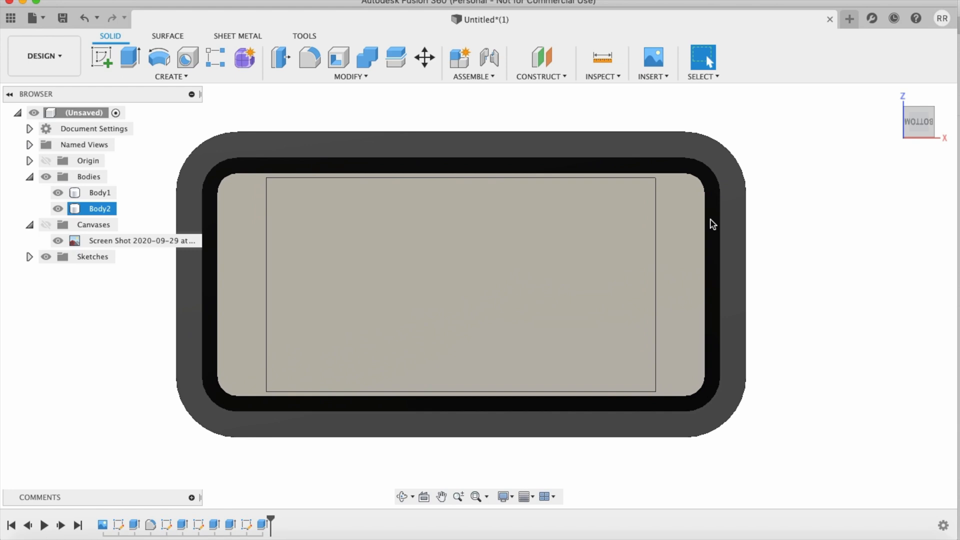
Step: Start a sketch on the phone's screen face and draw a vertical centreline about 57.4 mm long between the midpoints of its long edges
{"action": "left_click", "coordinate": [373, 257]}
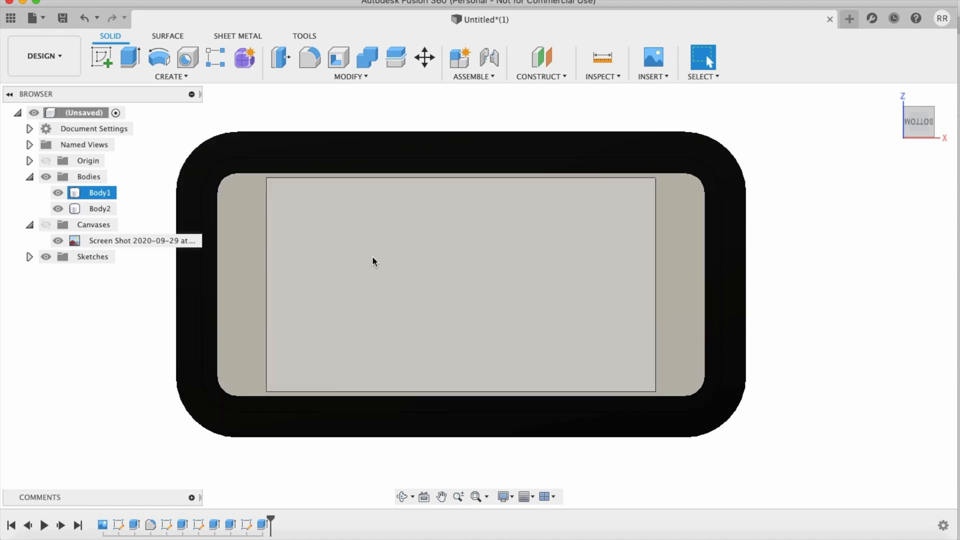
{"action": "key", "text": "Escape"}
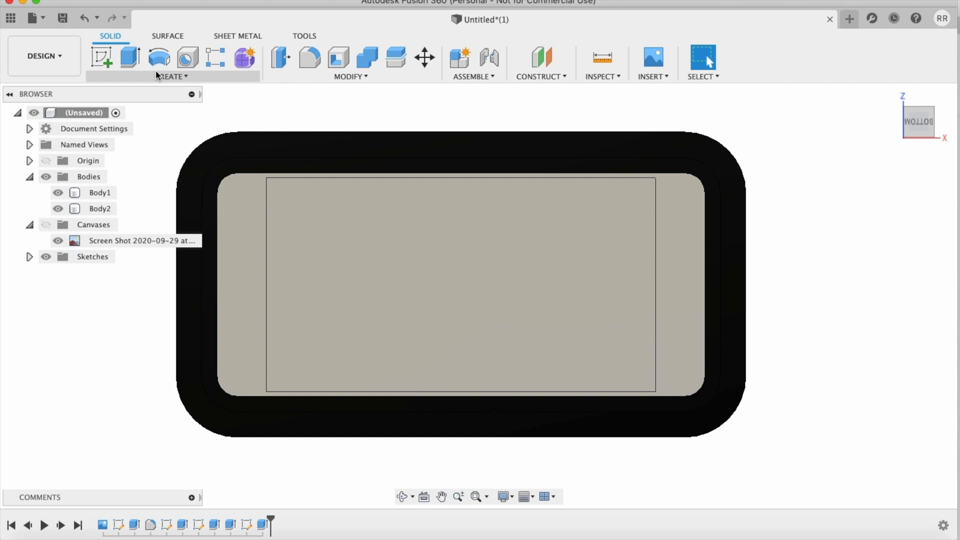
{"action": "left_click", "coordinate": [102, 58]}
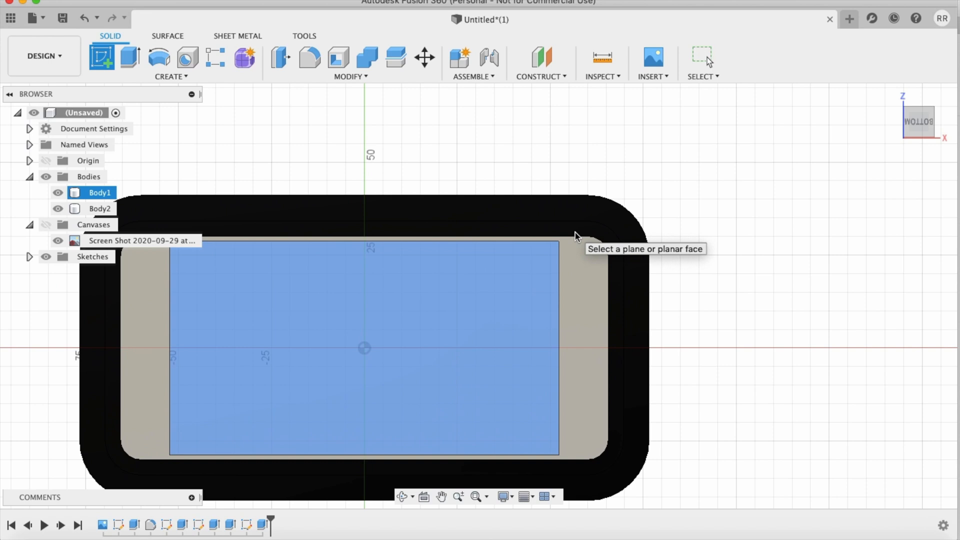
{"action": "left_click", "coordinate": [575, 233]}
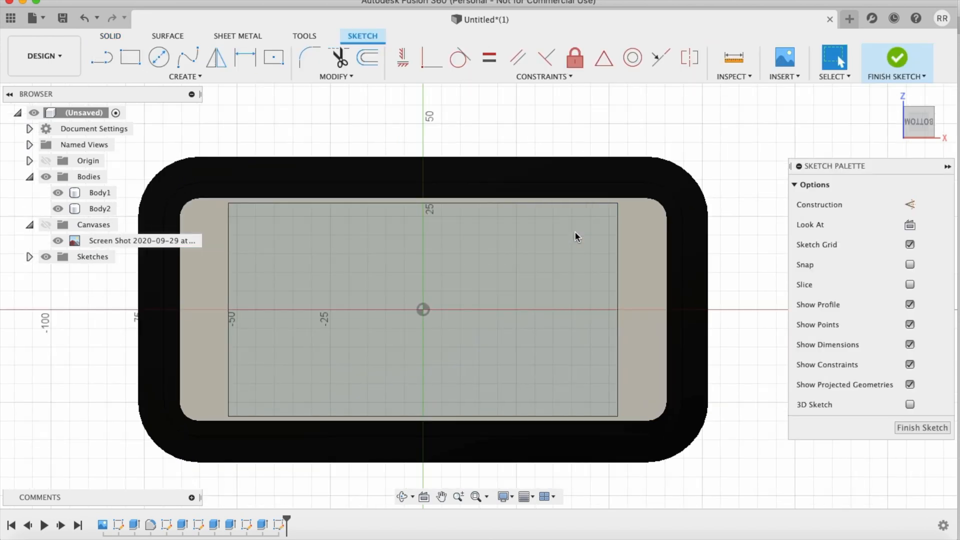
{"action": "key", "text": "l"}
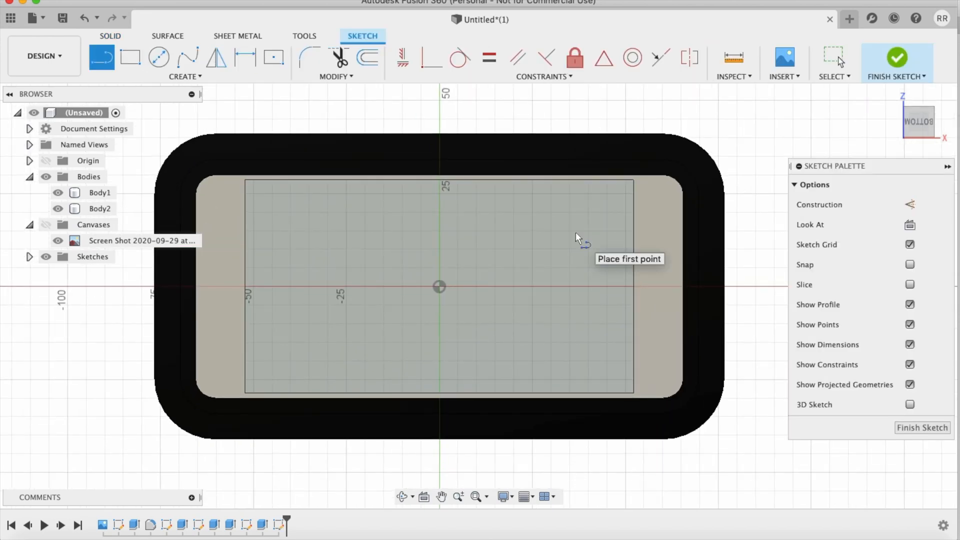
{"action": "left_click", "coordinate": [440, 180]}
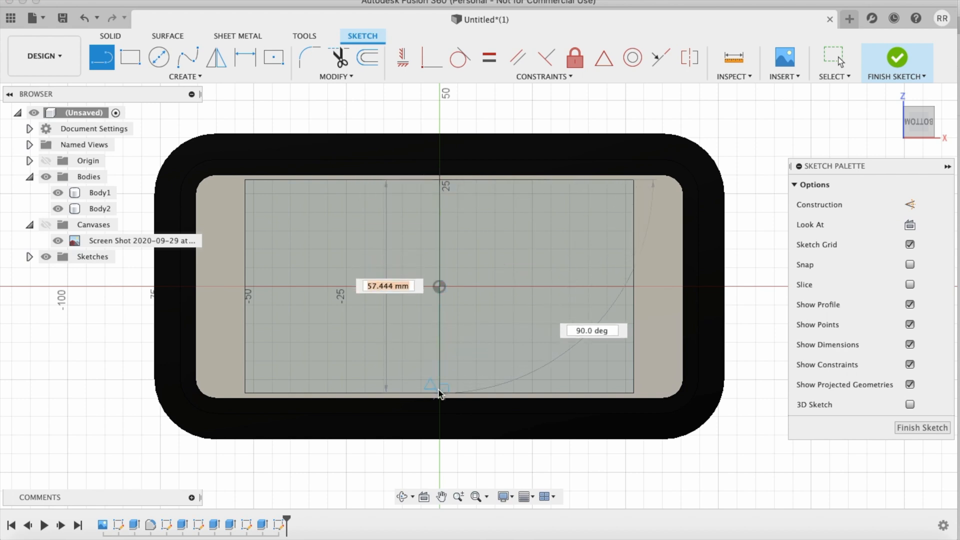
{"action": "double_click", "coordinate": [440, 393]}
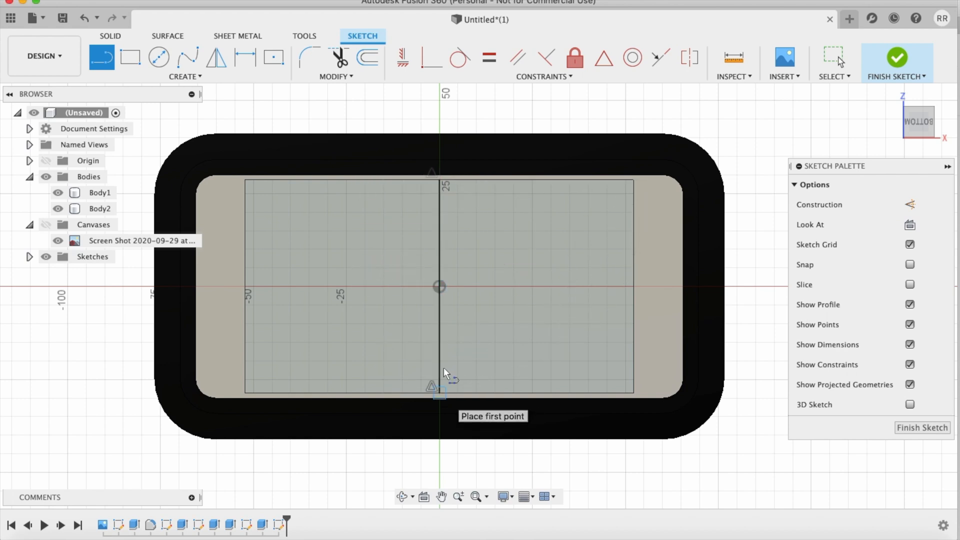
Step: Draw a 5 mm wide center rectangle on the origin, spanning the full height of the screen face
{"action": "left_click", "coordinate": [274, 58]}
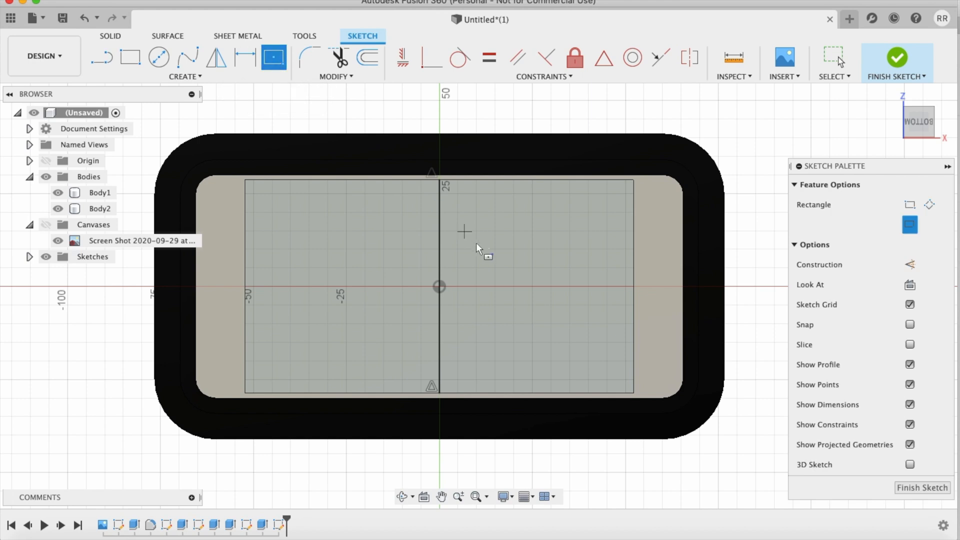
{"action": "left_click", "coordinate": [437, 286]}
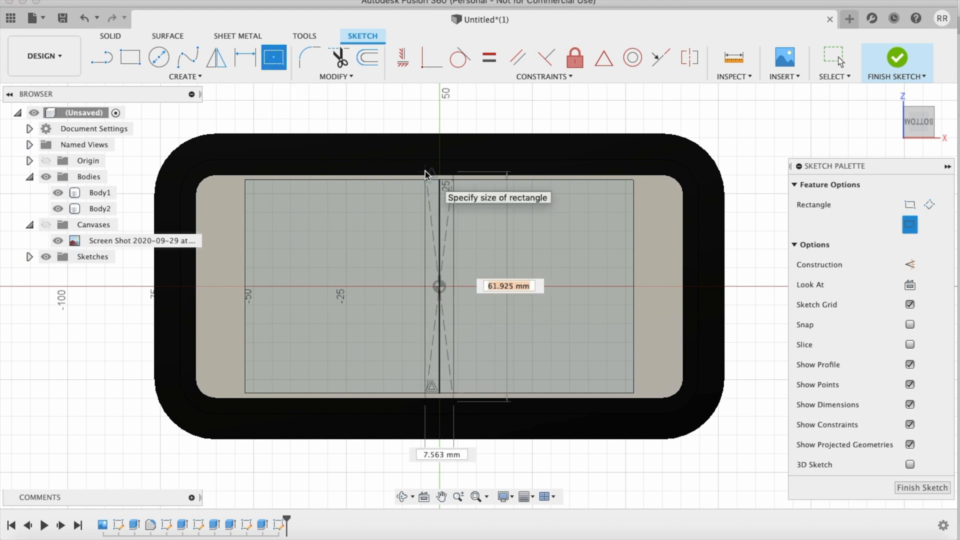
{"action": "key", "text": "Tab"}
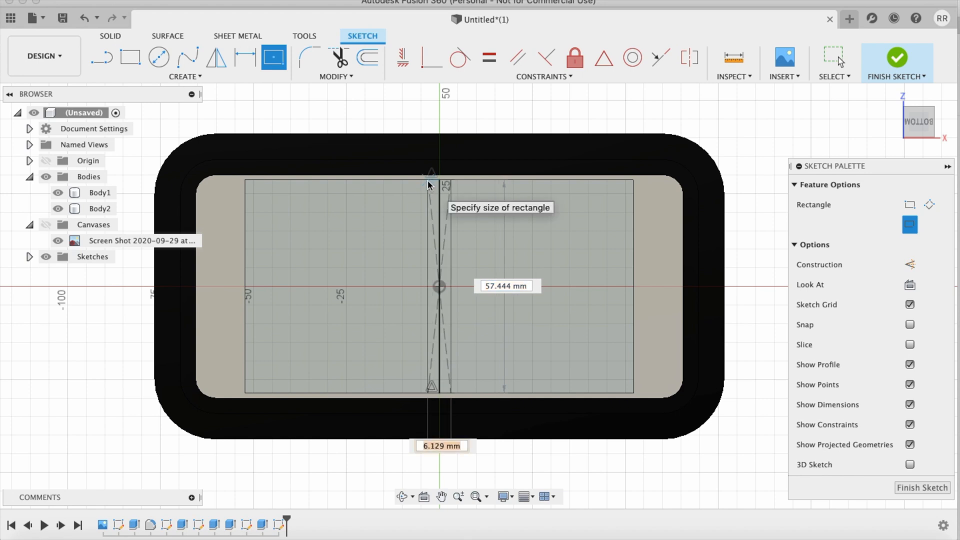
{"action": "type", "text": "5"}
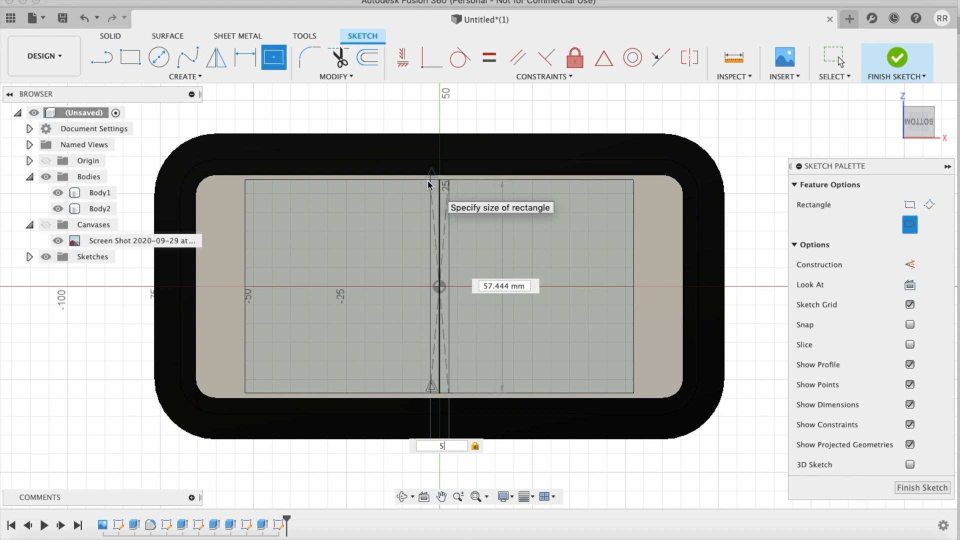
{"action": "key", "text": "Return"}
Step: Try to extrude both halves of the narrow strip 5.8 mm to one side as a new body with the phone body hidden
{"action": "key", "text": "e"}
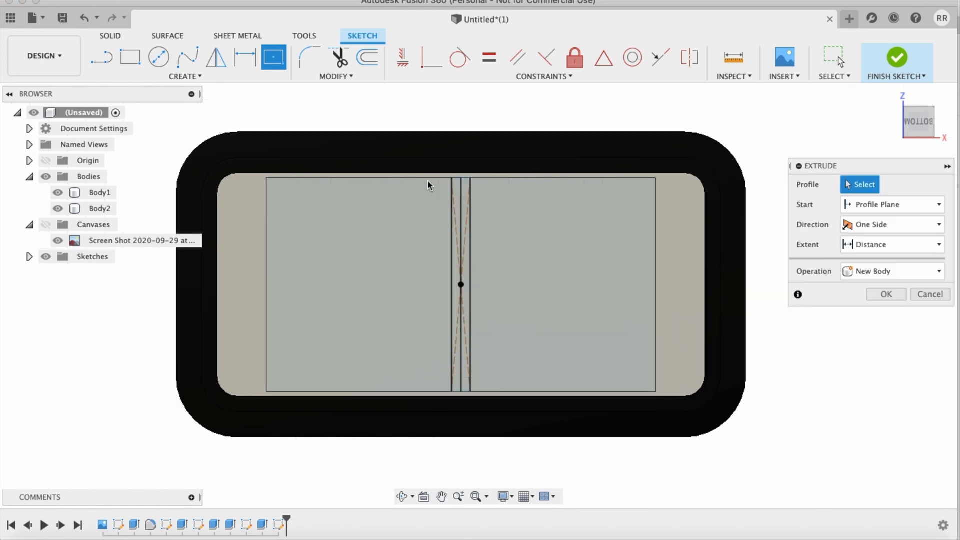
{"action": "left_click", "coordinate": [466, 212]}
{"action": "left_click", "coordinate": [459, 210]}
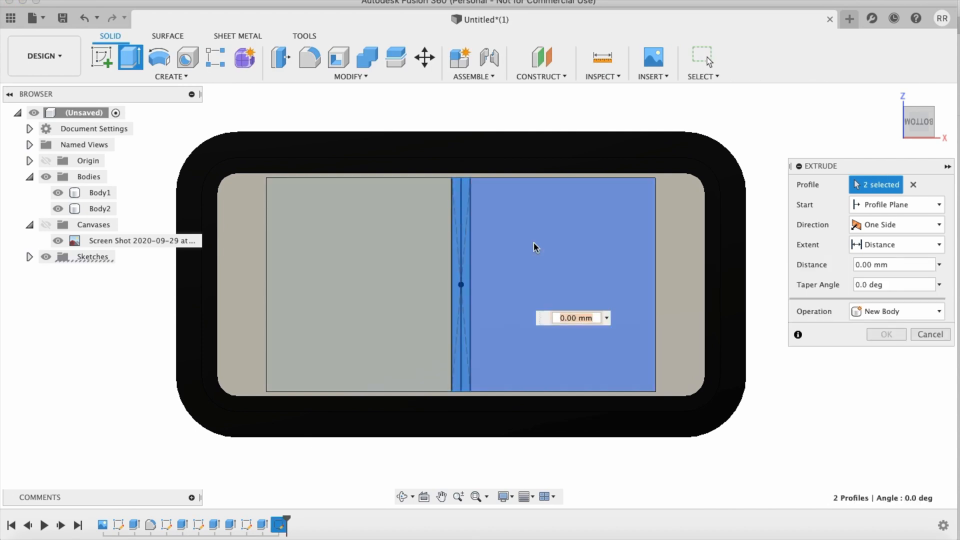
{"action": "scroll", "coordinate": [703, 358], "scroll_direction": "up", "scroll_amount": 1}
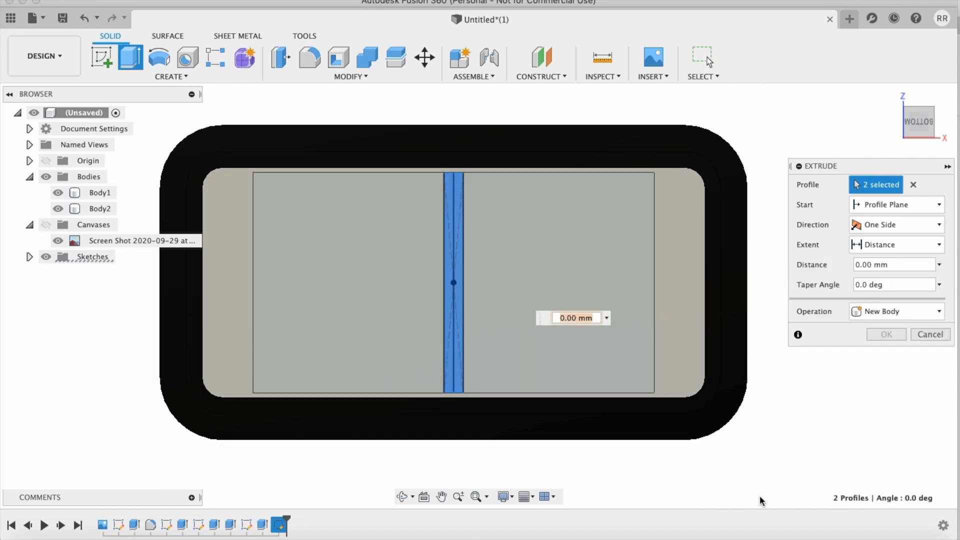
{"action": "scroll", "coordinate": [760, 496], "scroll_direction": "down", "scroll_amount": 5, "text": "shift"}
{"action": "scroll", "coordinate": [761, 496], "scroll_direction": "left", "scroll_amount": 3, "text": "shift"}
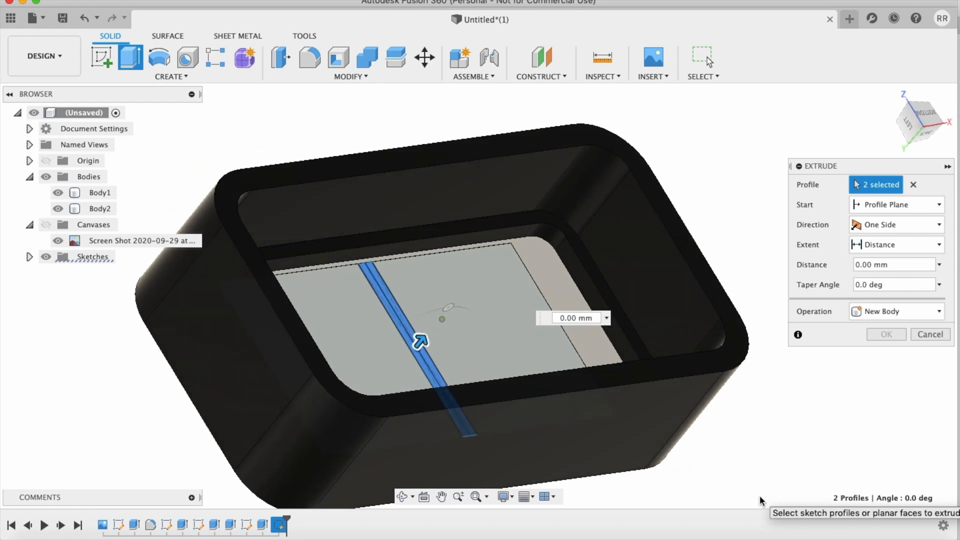
{"action": "scroll", "coordinate": [760, 497], "scroll_direction": "up", "scroll_amount": 4, "text": "shift"}
{"action": "type", "text": "5.8"}
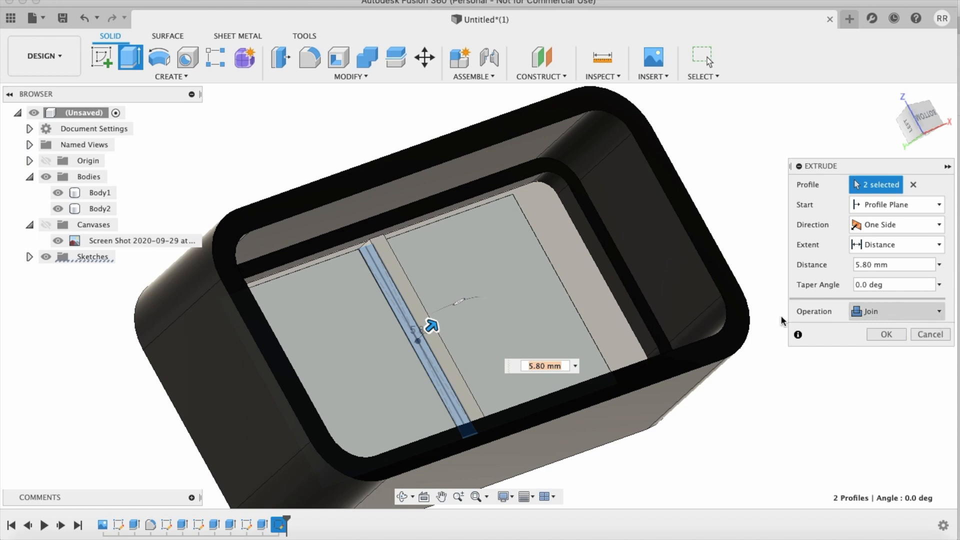
{"action": "left_click", "coordinate": [59, 194]}
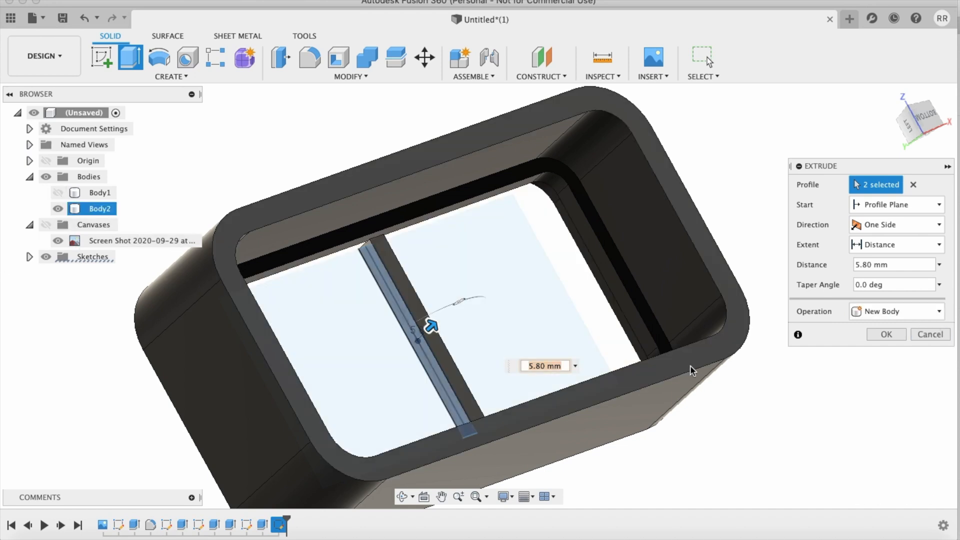
{"action": "left_click", "coordinate": [893, 332]}
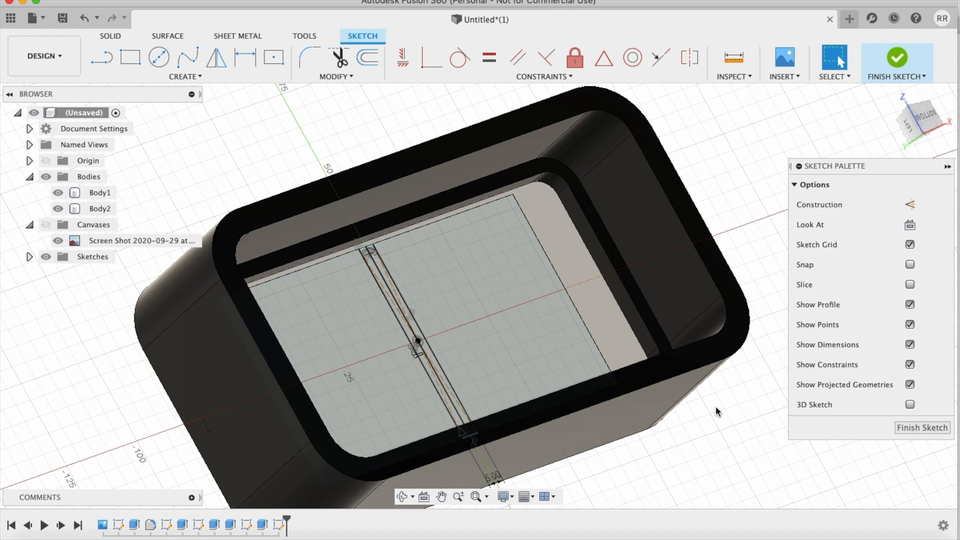
Step: Extrude both strip halves to two sides, 5.8 mm and -0.1 mm, as a new body, with the phone body hidden
{"action": "key", "text": "e"}
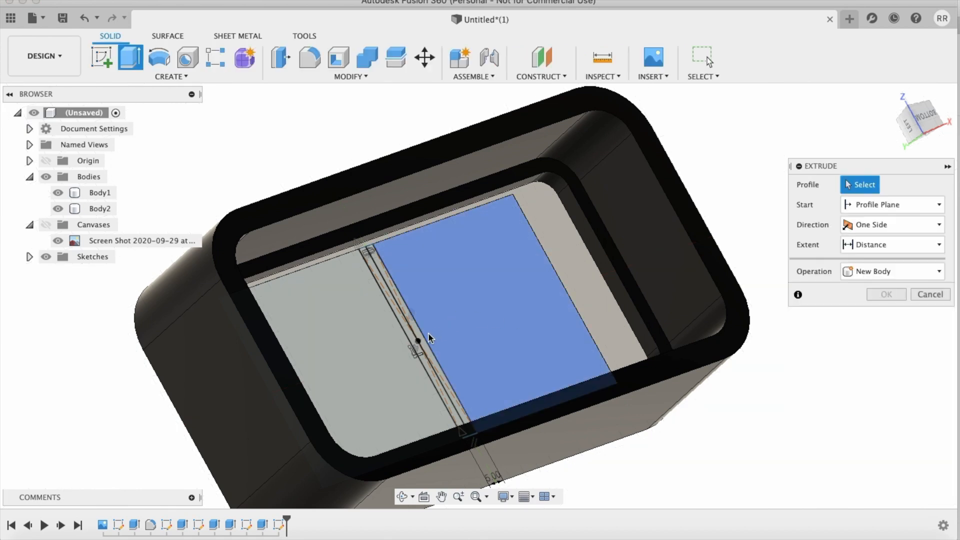
{"action": "left_click", "coordinate": [421, 338]}
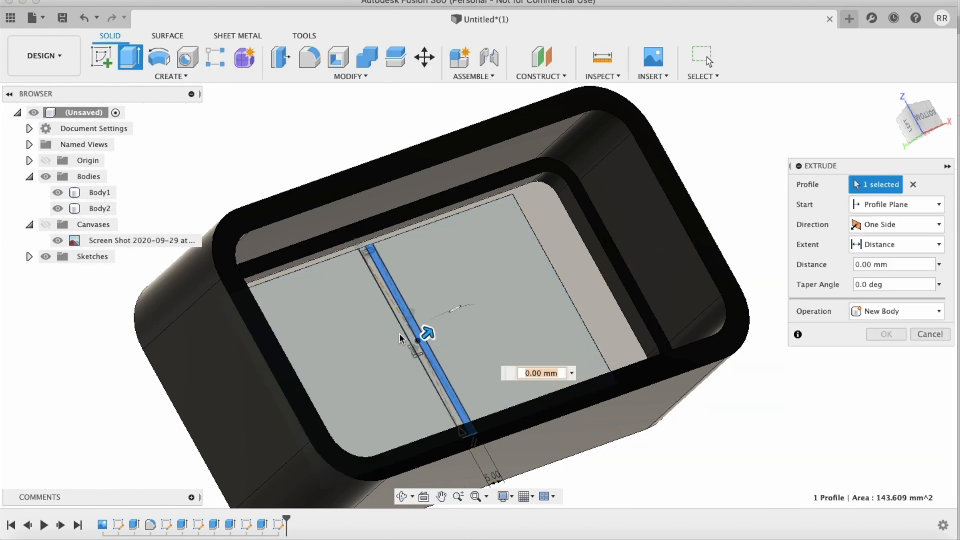
{"action": "left_click", "coordinate": [406, 334]}
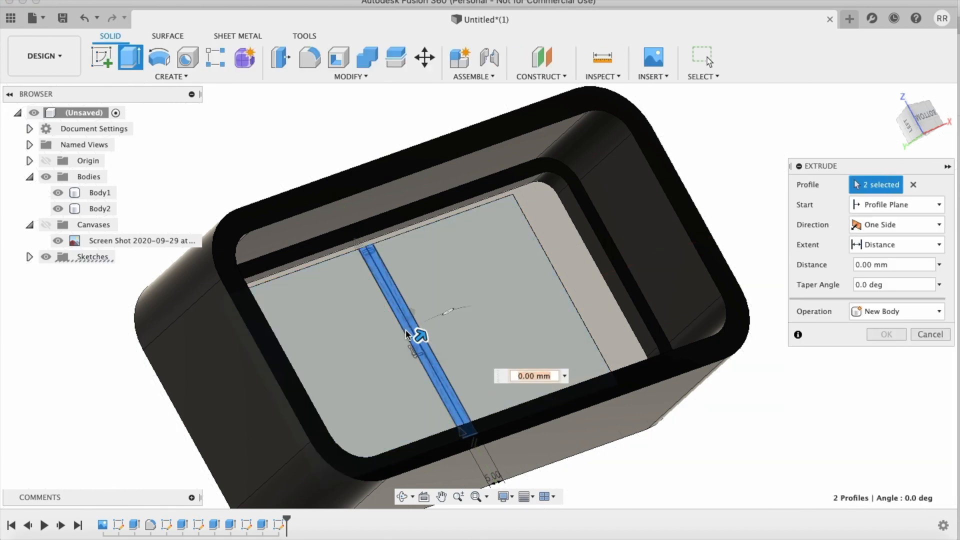
{"action": "left_click", "coordinate": [889, 224]}
{"action": "left_click", "coordinate": [882, 256]}
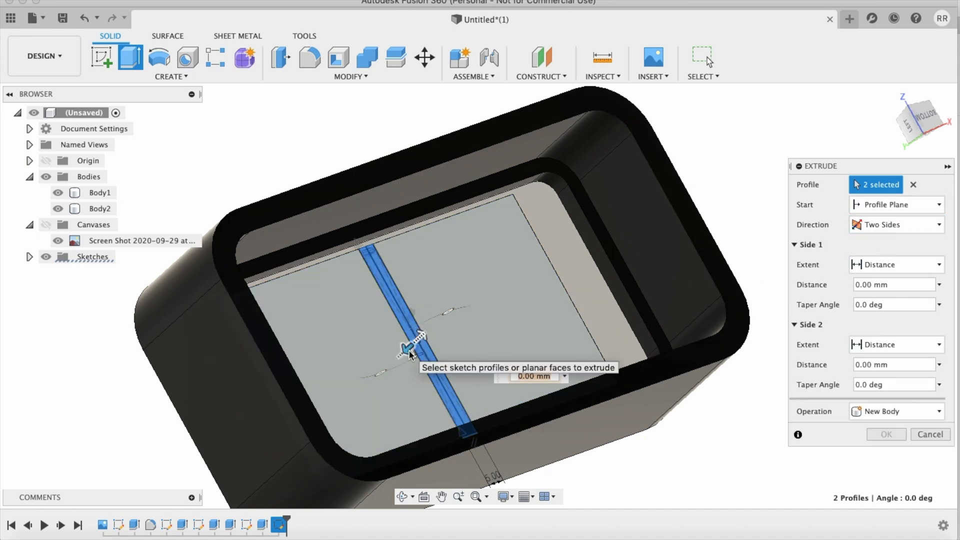
{"action": "type", "text": "-.1"}
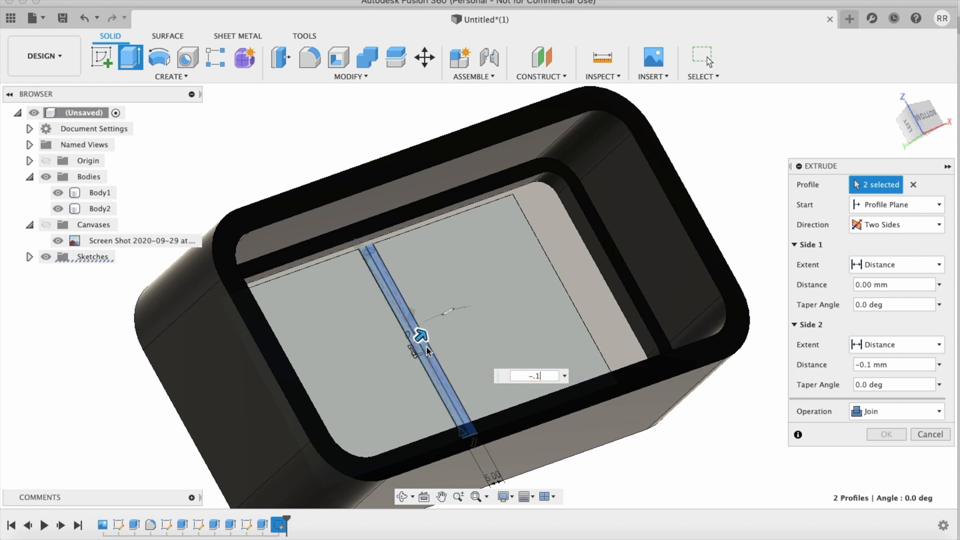
{"action": "left_click_drag", "start_coordinate": [422, 334], "coordinate": [441, 322]}
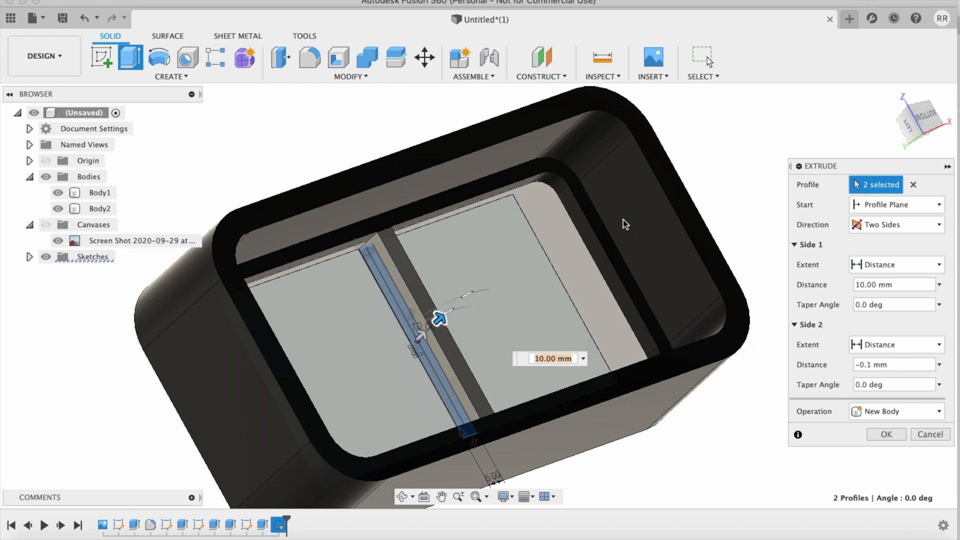
{"action": "left_click", "coordinate": [608, 246]}
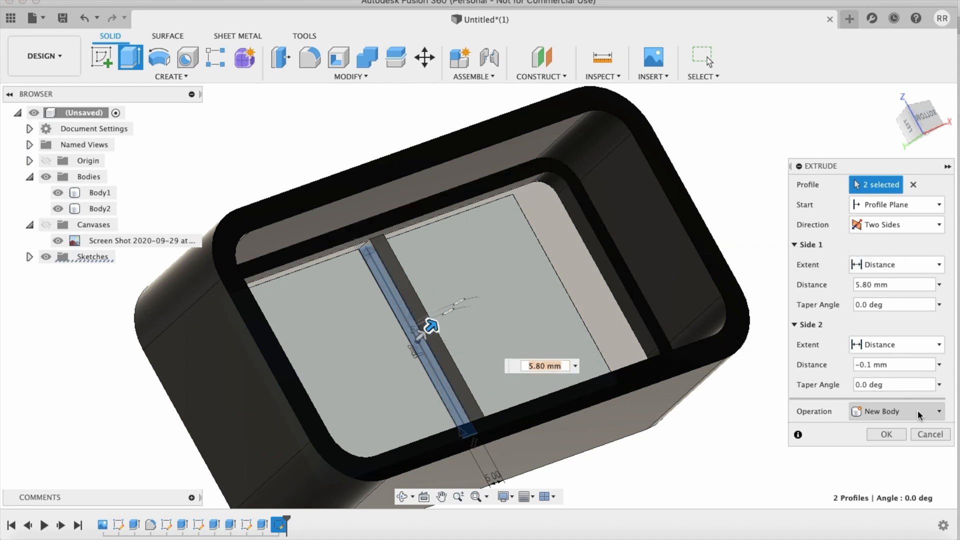
{"action": "left_click", "coordinate": [59, 193]}
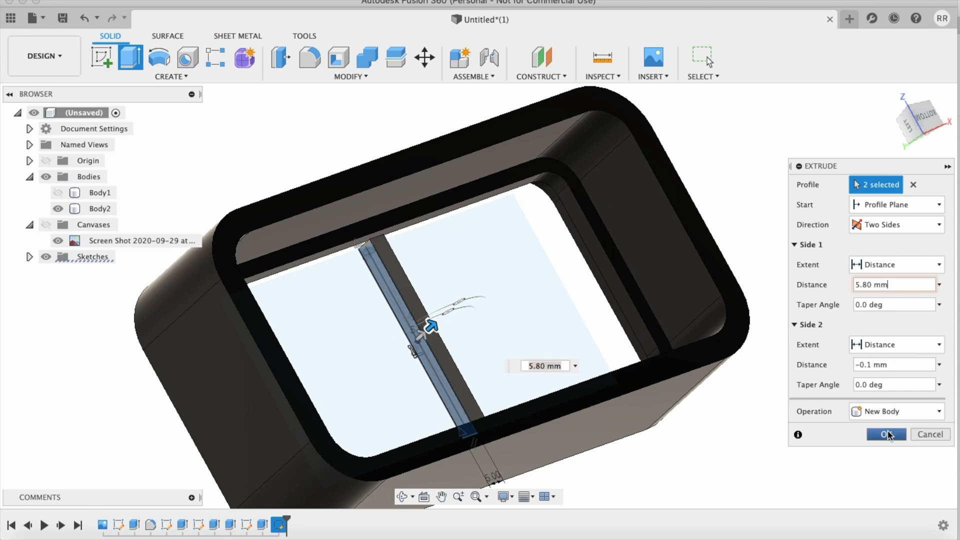
{"action": "left_click", "coordinate": [887, 434]}
Step: Extrude one end face of the crossbar 2.5 mm into the case's inner lip, joining it to the case
{"action": "scroll", "coordinate": [692, 405], "scroll_direction": "up", "scroll_amount": 10, "text": "shift"}
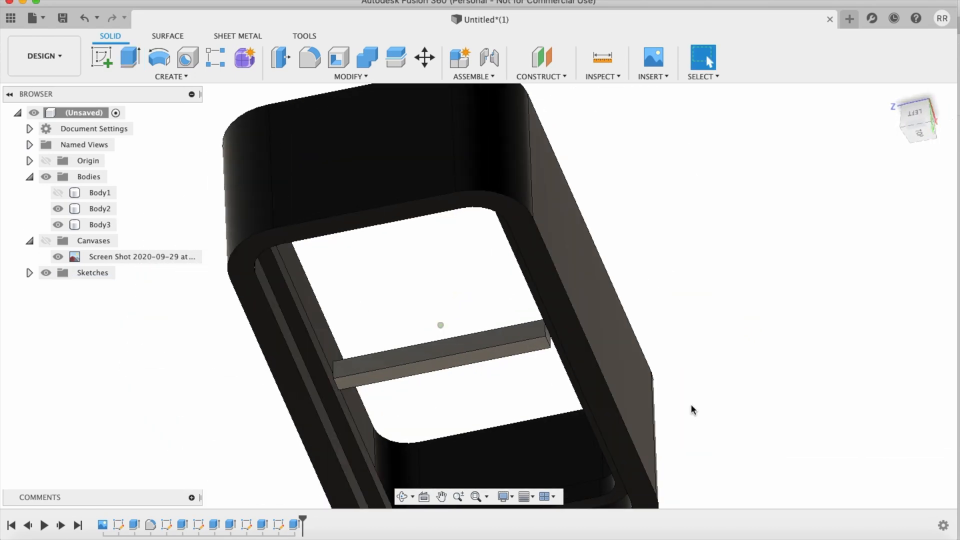
{"action": "scroll", "coordinate": [692, 405], "scroll_direction": "up", "scroll_amount": 5}
{"action": "scroll", "coordinate": [691, 405], "scroll_direction": "left", "scroll_amount": 5, "text": "shift"}
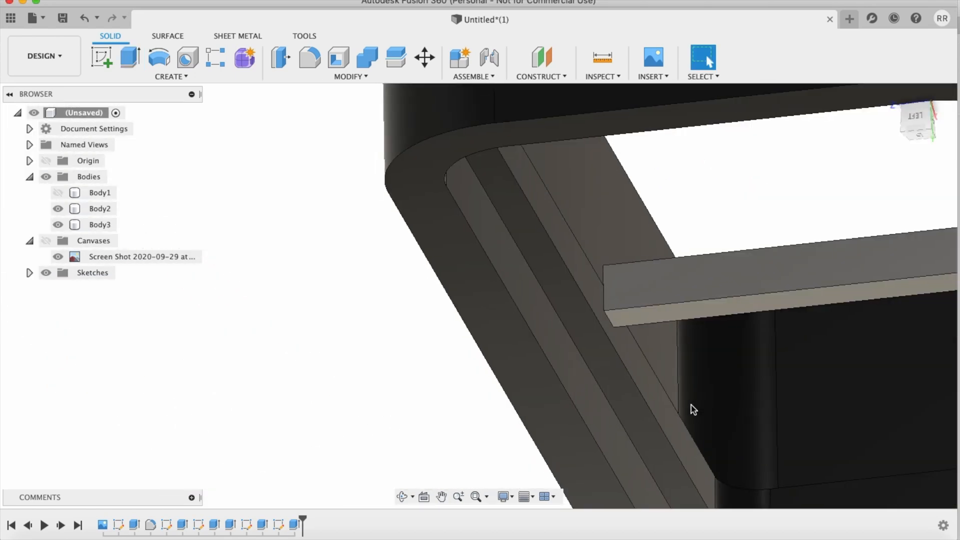
{"action": "scroll", "coordinate": [691, 405], "scroll_direction": "up", "scroll_amount": 5}
{"action": "scroll", "coordinate": [691, 405], "scroll_direction": "down", "scroll_amount": 8}
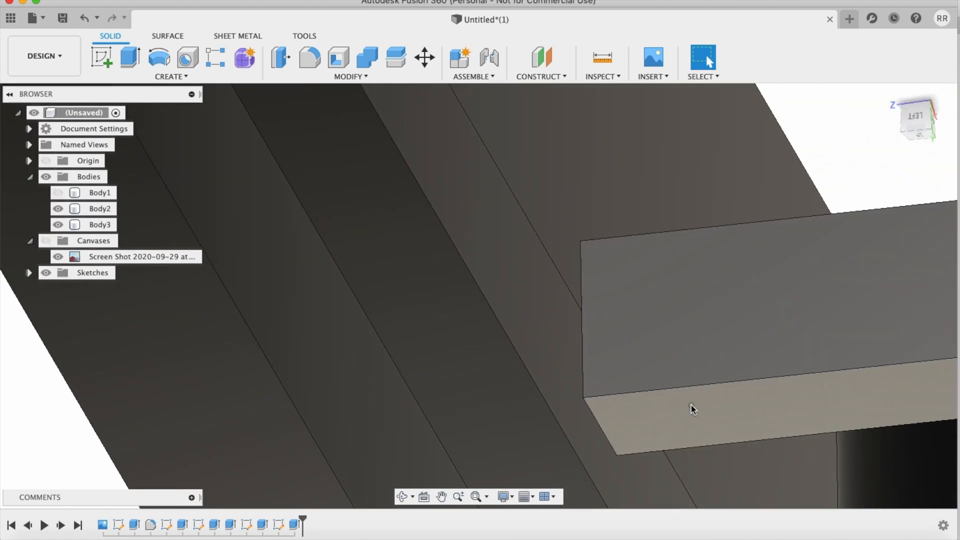
{"action": "scroll", "coordinate": [693, 409], "scroll_direction": "left", "scroll_amount": 3, "text": "shift"}
{"action": "key", "text": "e"}
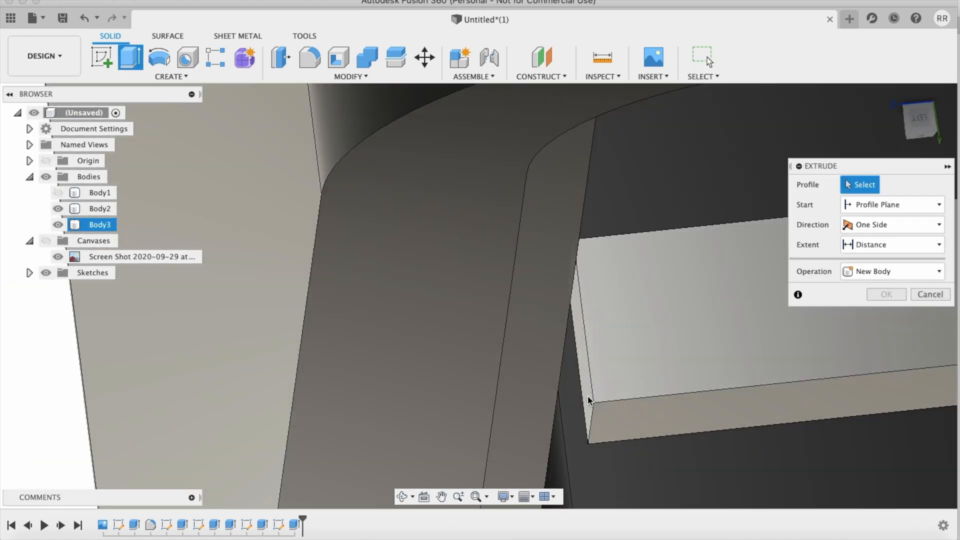
{"action": "left_click", "coordinate": [585, 395]}
{"action": "left_click_drag", "start_coordinate": [579, 395], "coordinate": [500, 404]}
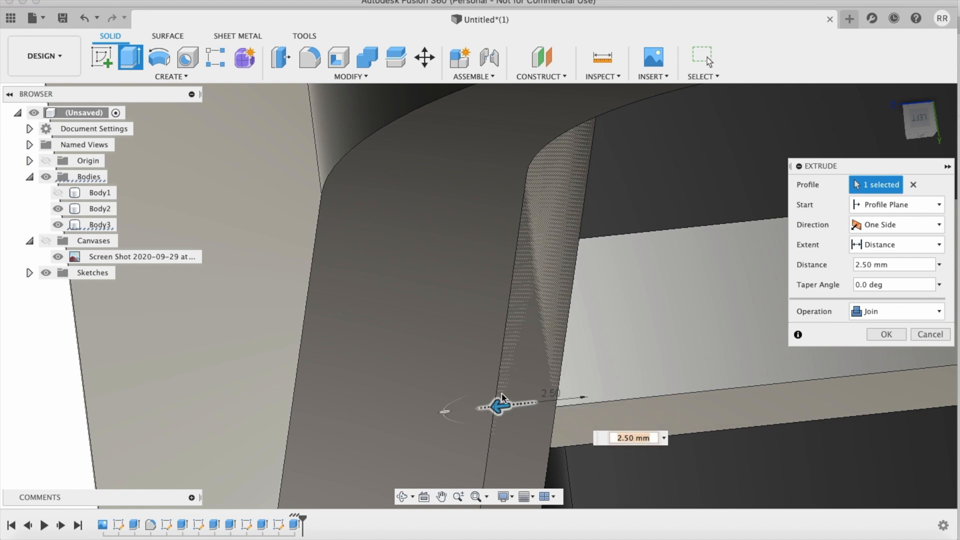
{"action": "left_click", "coordinate": [893, 335]}
Step: Extrude the crossbar's opposite end face 3 mm into the case's inner lip, joining it to the case
{"action": "scroll", "coordinate": [770, 447], "scroll_direction": "down", "scroll_amount": 10}
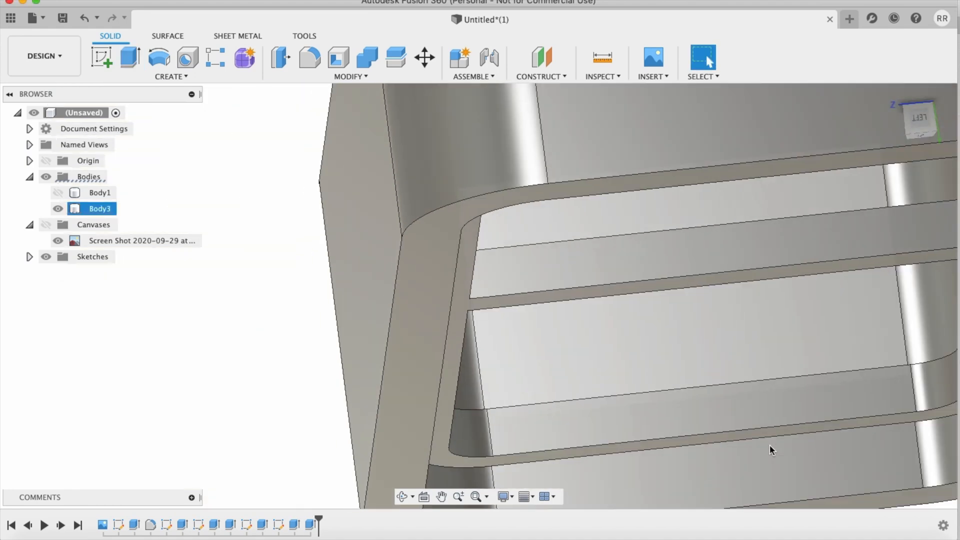
{"action": "scroll", "coordinate": [770, 445], "scroll_direction": "up", "scroll_amount": 10}
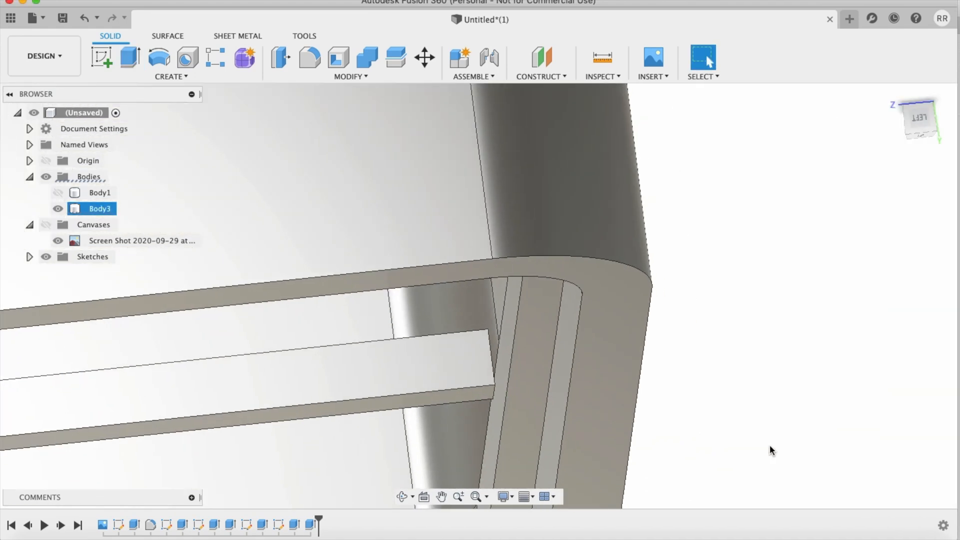
{"action": "scroll", "coordinate": [769, 445], "scroll_direction": "right", "scroll_amount": 5, "text": "shift"}
{"action": "scroll", "coordinate": [770, 445], "scroll_direction": "left", "scroll_amount": 5, "text": "shift"}
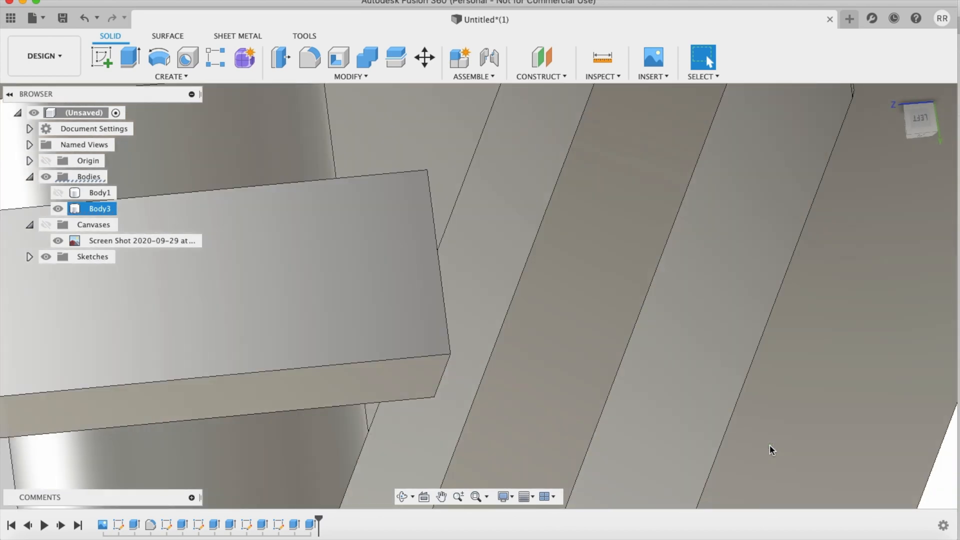
{"action": "key", "text": "e"}
{"action": "scroll", "coordinate": [445, 325], "scroll_direction": "up", "scroll_amount": 10}
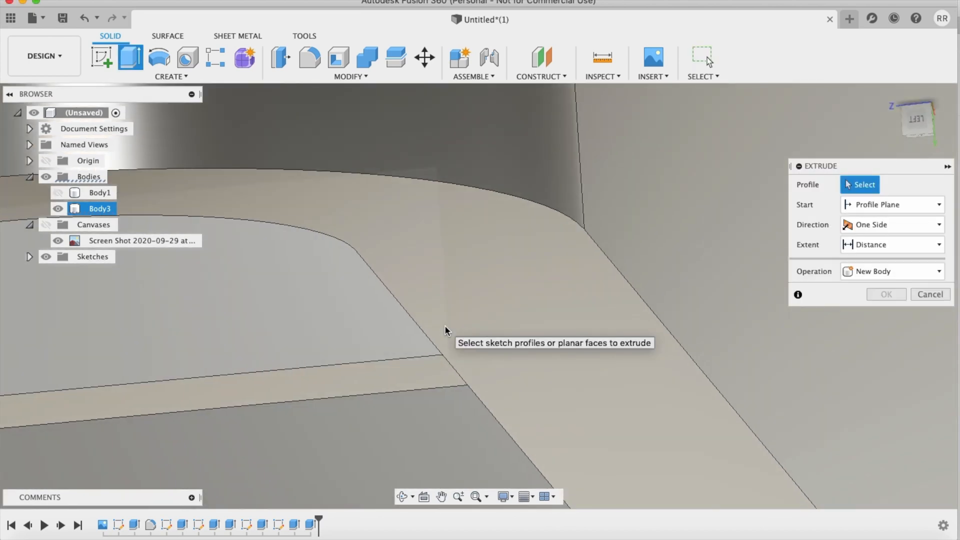
{"action": "scroll", "coordinate": [445, 327], "scroll_direction": "down", "scroll_amount": 5, "text": "shift"}
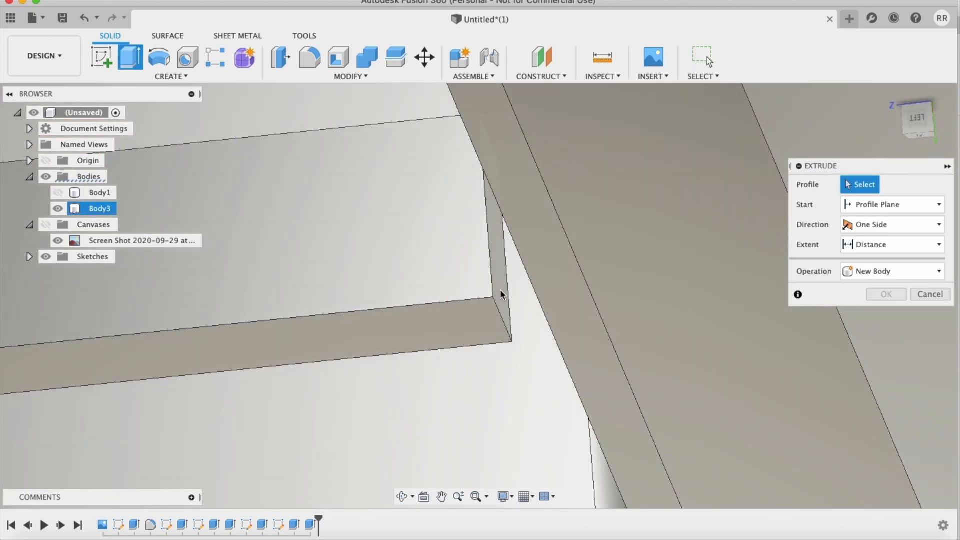
{"action": "left_click", "coordinate": [499, 280]}
{"action": "left_click_drag", "start_coordinate": [510, 288], "coordinate": [603, 279]}
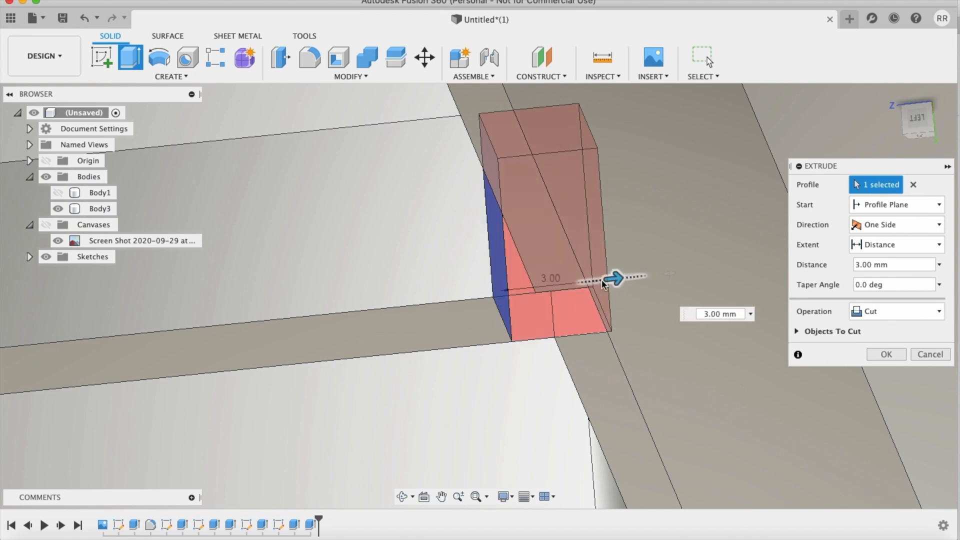
{"action": "left_click", "coordinate": [869, 310]}
{"action": "left_click", "coordinate": [874, 322]}
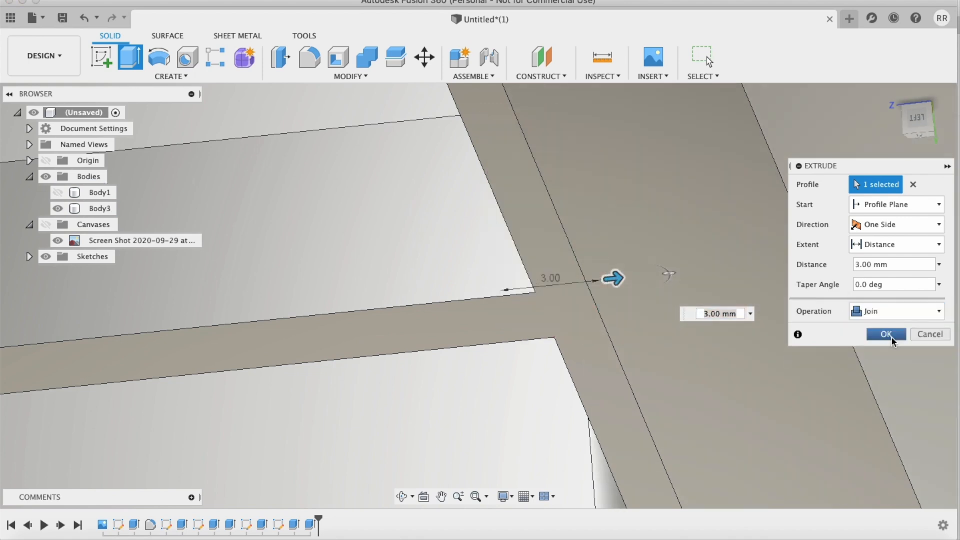
{"action": "left_click", "coordinate": [892, 334]}
Step: Show the phone body inside the case to check its fit against the lip and crossbar, and hide it again
{"action": "scroll", "coordinate": [786, 312], "scroll_direction": "down", "scroll_amount": 10}
{"action": "scroll", "coordinate": [786, 312], "scroll_direction": "left", "scroll_amount": 4}
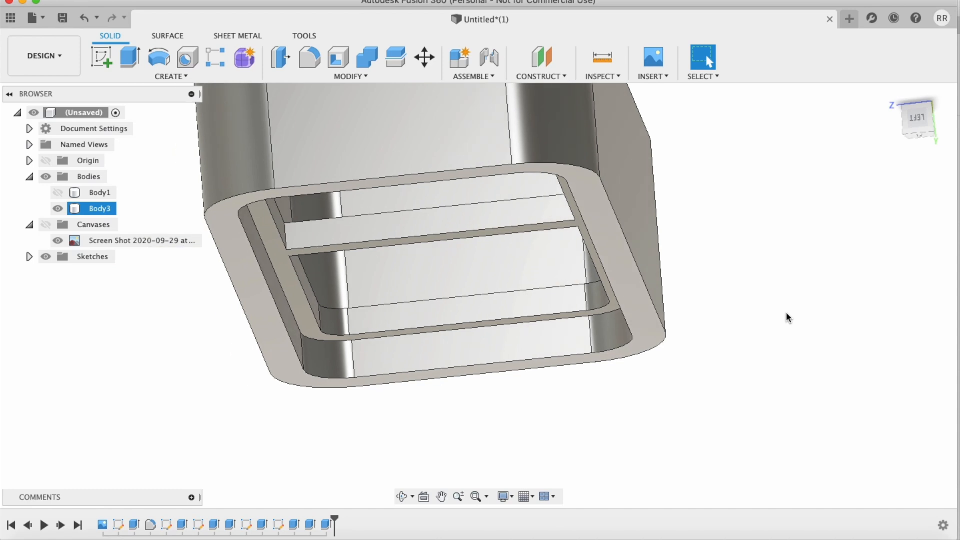
{"action": "scroll", "coordinate": [786, 312], "scroll_direction": "up", "scroll_amount": 5, "text": "shift"}
{"action": "scroll", "coordinate": [786, 312], "scroll_direction": "left", "scroll_amount": 5, "text": "shift"}
{"action": "scroll", "coordinate": [786, 312], "scroll_direction": "right", "scroll_amount": 5, "text": "shift"}
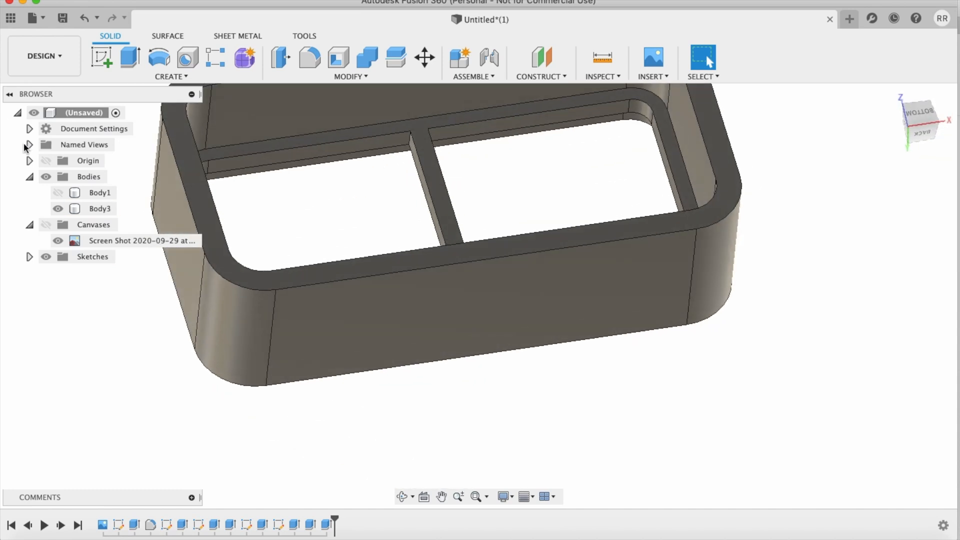
{"action": "left_click", "coordinate": [64, 192]}
{"action": "scroll", "coordinate": [538, 388], "scroll_direction": "up", "scroll_amount": 6, "text": "shift"}
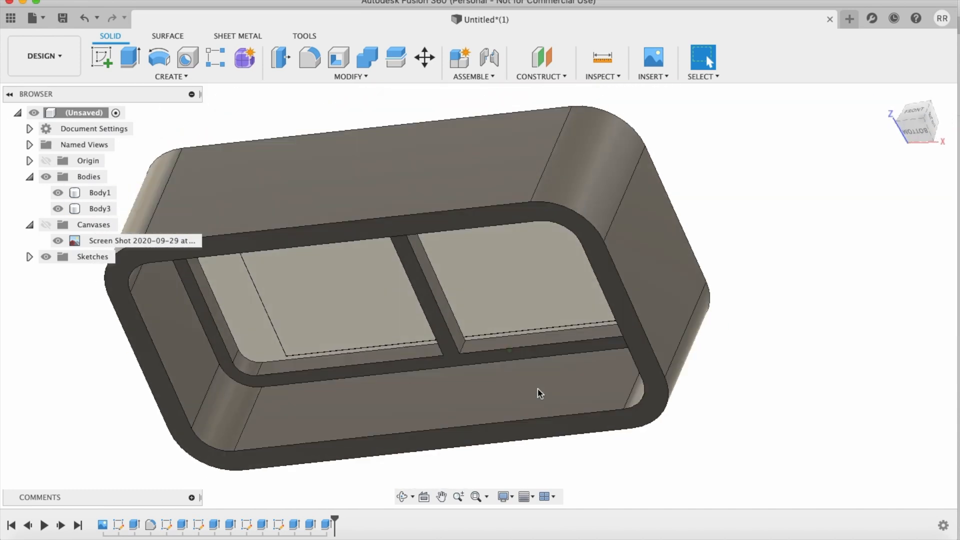
{"action": "scroll", "coordinate": [539, 394], "scroll_direction": "up", "scroll_amount": 4, "text": "shift"}
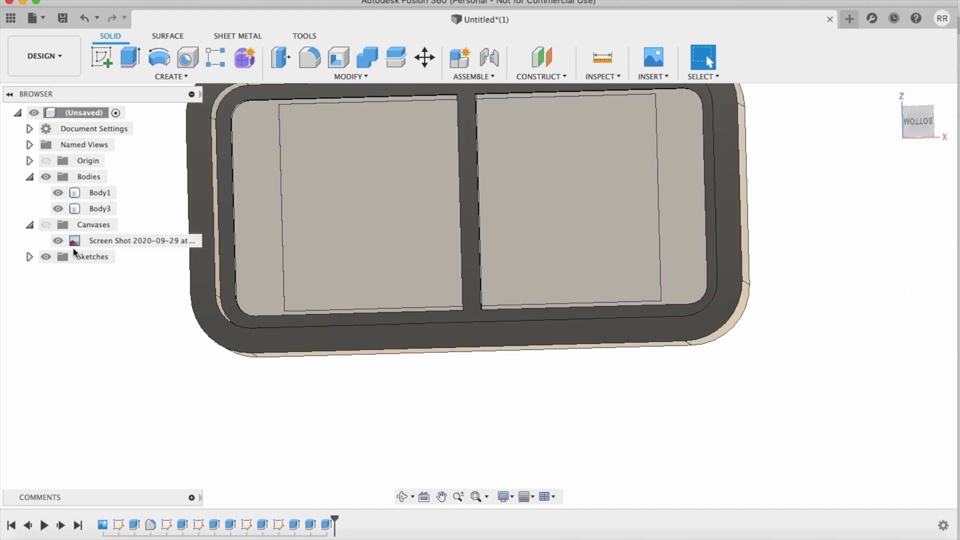
{"action": "left_click", "coordinate": [61, 194]}
Step: Examine the case's walls, inner lip and joined crossbar from several angles
{"action": "scroll", "coordinate": [530, 311], "scroll_direction": "up", "scroll_amount": 3}
{"action": "scroll", "coordinate": [530, 311], "scroll_direction": "left", "scroll_amount": 10, "text": "shift"}
{"action": "scroll", "coordinate": [530, 312], "scroll_direction": "down", "scroll_amount": 4, "text": "shift"}
{"action": "scroll", "coordinate": [532, 317], "scroll_direction": "left", "scroll_amount": 2, "text": "shift"}
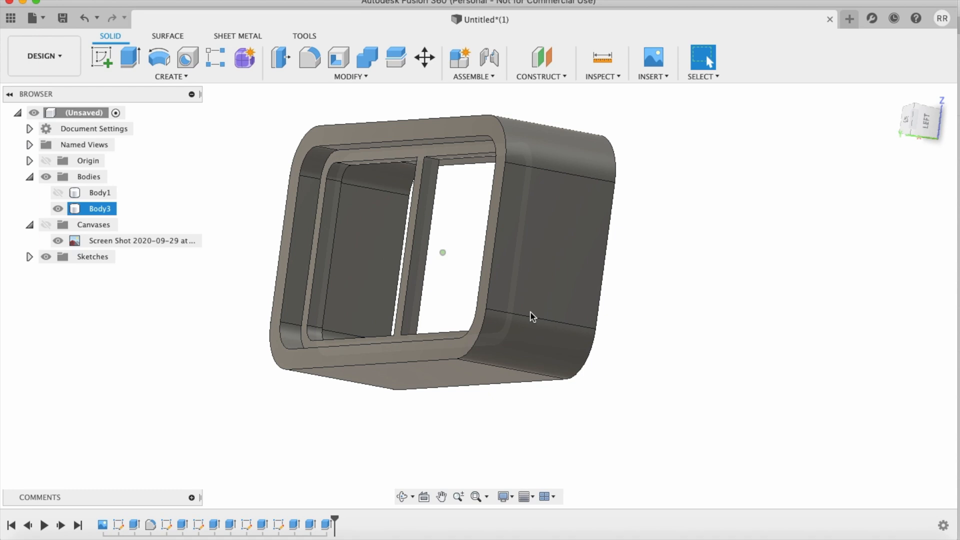
{"action": "scroll", "coordinate": [532, 316], "scroll_direction": "left", "scroll_amount": 2, "text": "shift"}
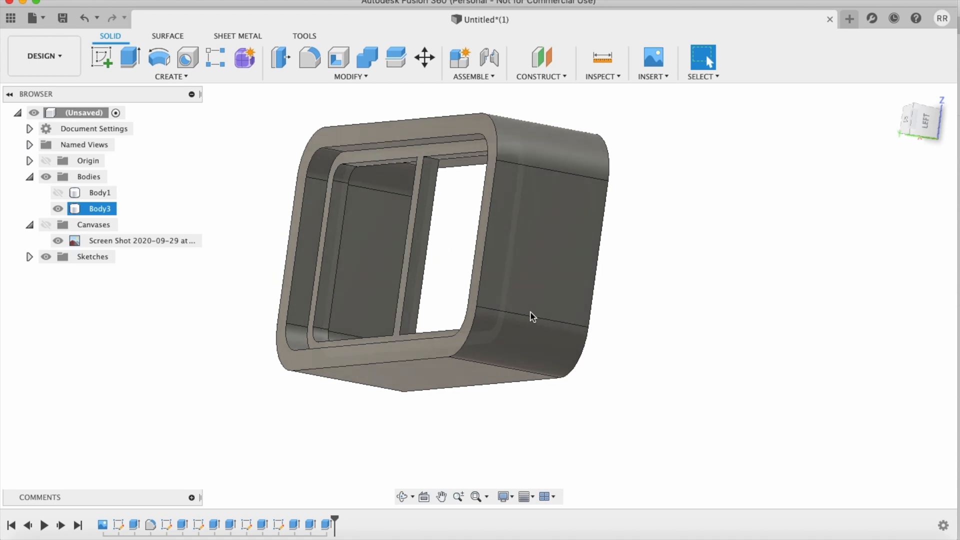
{"action": "scroll", "coordinate": [532, 316], "scroll_direction": "right", "scroll_amount": 10, "text": "shift"}
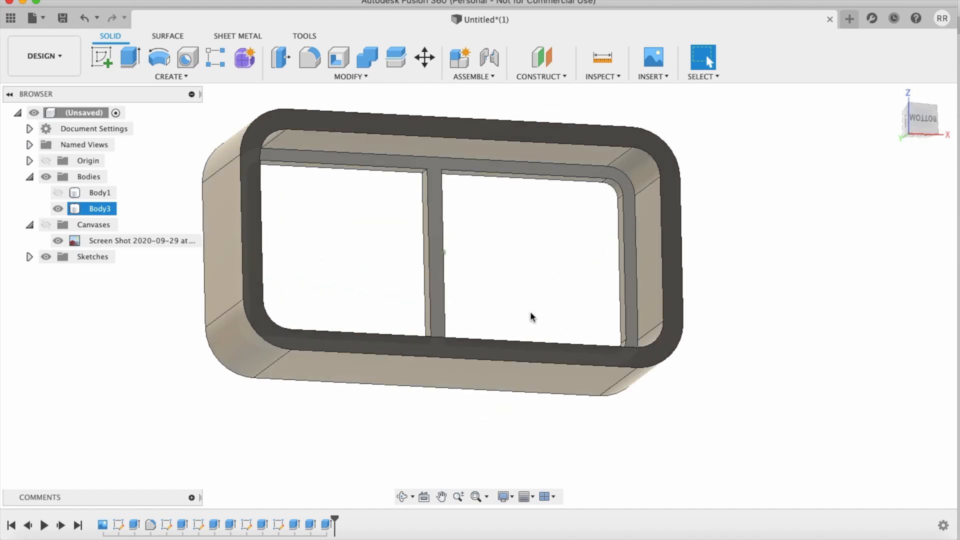
{"action": "scroll", "coordinate": [532, 316], "scroll_direction": "down", "scroll_amount": 1, "text": "shift"}
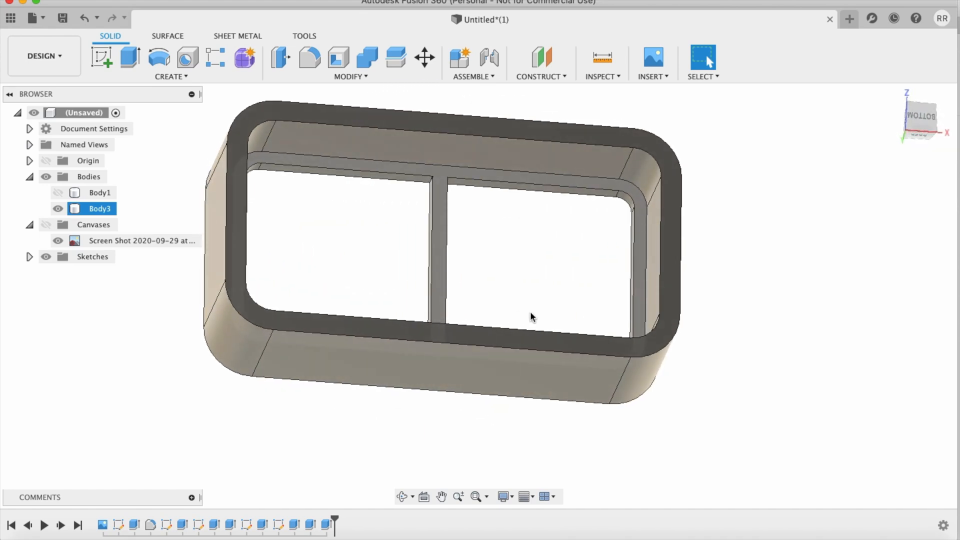
Step: Start a new sketch on the flat rim face of the case's open side
{"action": "scroll", "coordinate": [530, 316], "scroll_direction": "up", "scroll_amount": 2, "text": "shift"}
{"action": "left_click", "coordinate": [493, 295]}
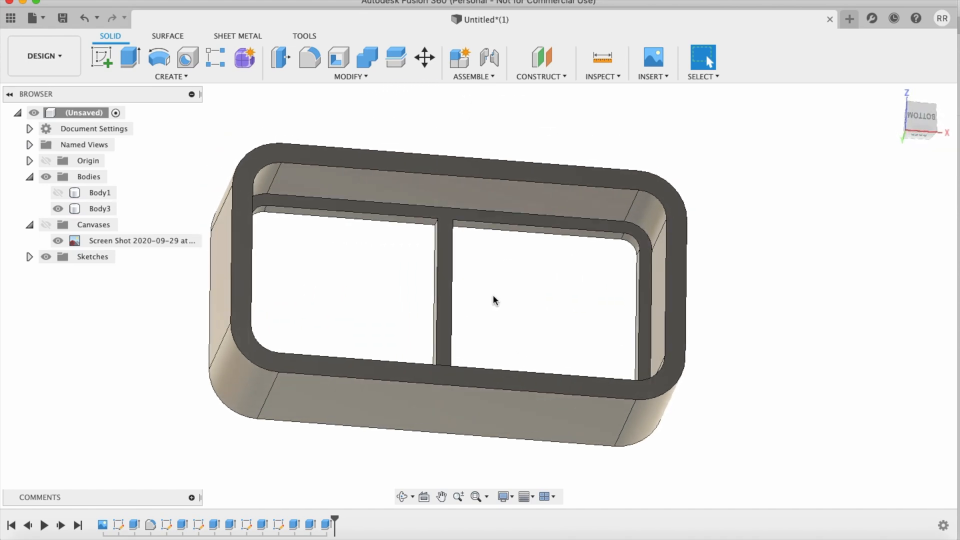
{"action": "left_click", "coordinate": [101, 58]}
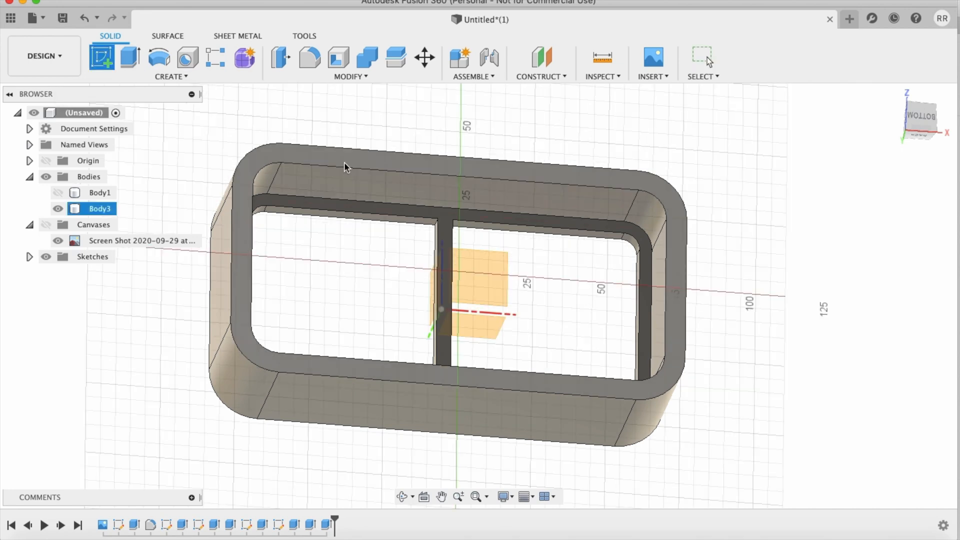
{"action": "left_click", "coordinate": [344, 162]}
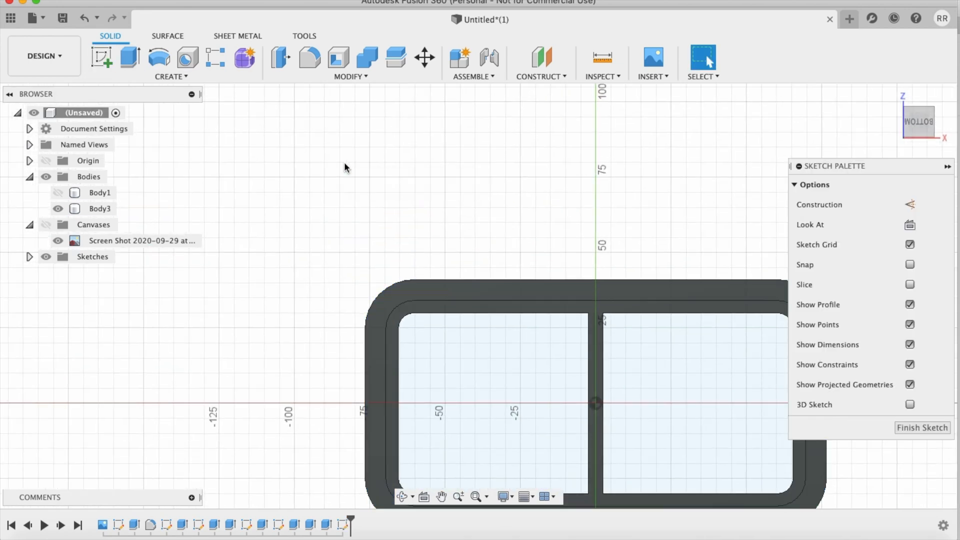
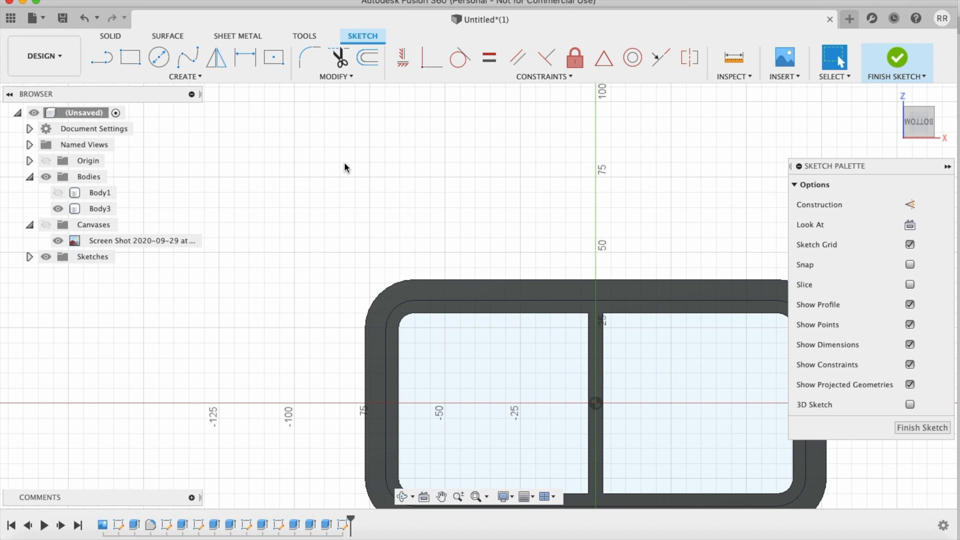
Step: Draw a 25 mm diameter circle centred on the horizontal axis inside the case's right-hand opening
{"action": "scroll", "coordinate": [511, 362], "scroll_direction": "up", "scroll_amount": 2}
{"action": "scroll", "coordinate": [511, 361], "scroll_direction": "right", "scroll_amount": 5}
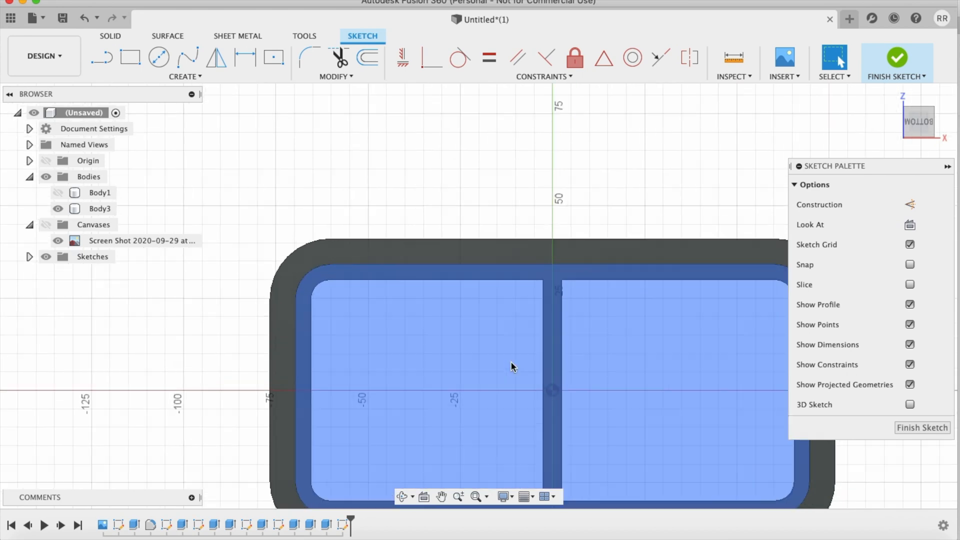
{"action": "scroll", "coordinate": [511, 361], "scroll_direction": "down", "scroll_amount": 2}
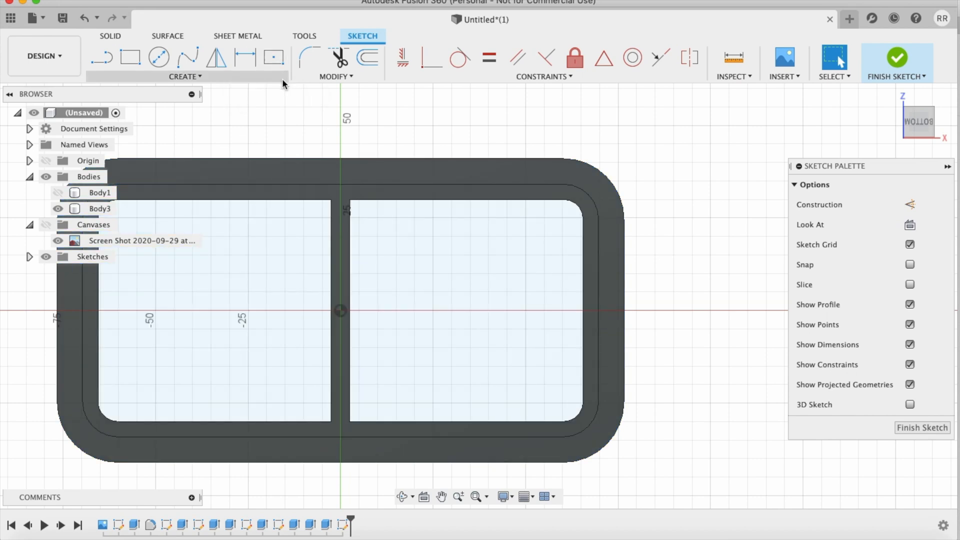
{"action": "left_click", "coordinate": [283, 79]}
{"action": "mouse_move", "coordinate": [185, 123]}
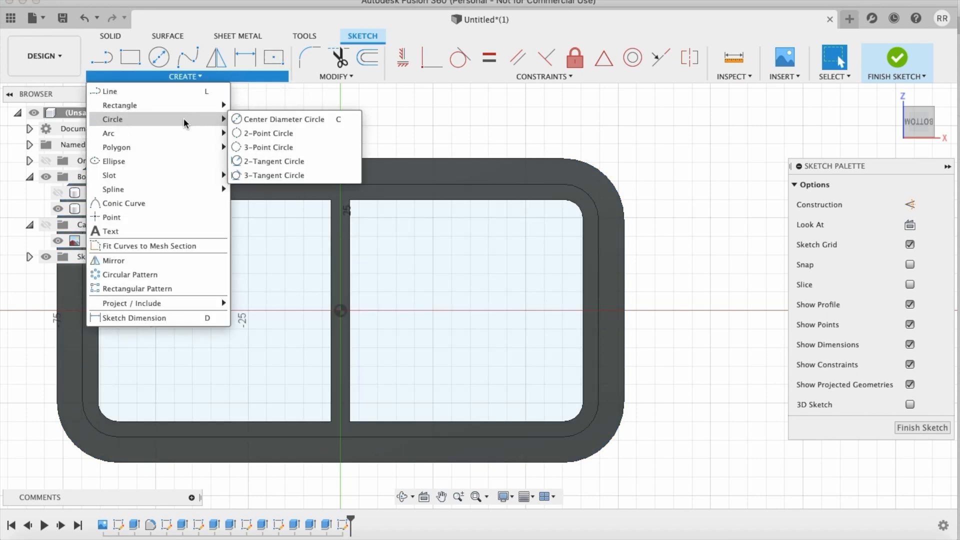
{"action": "left_click", "coordinate": [270, 119]}
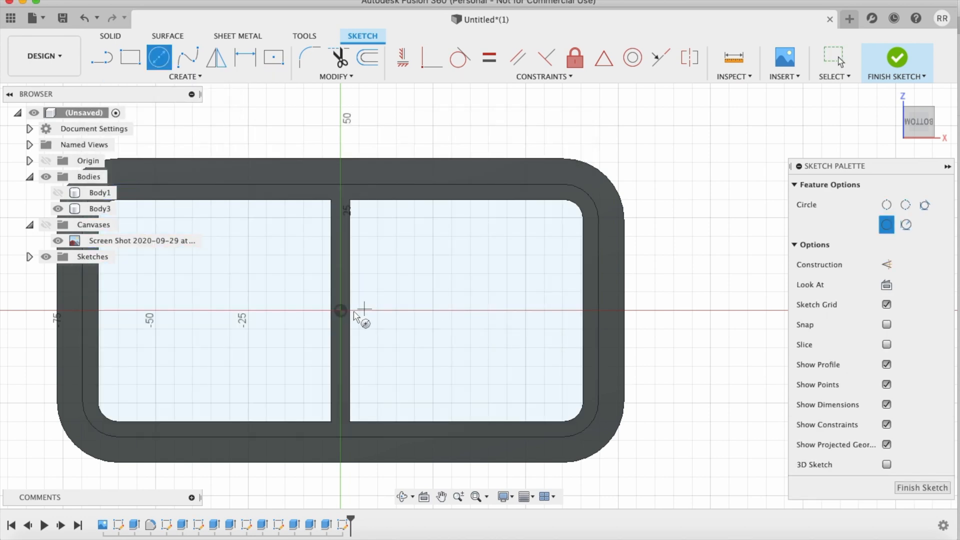
{"action": "left_click", "coordinate": [473, 311]}
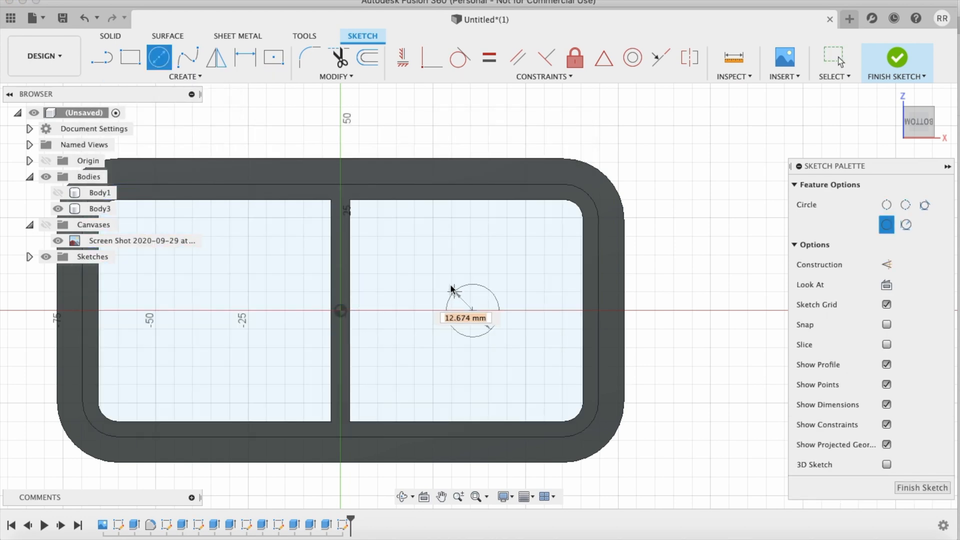
{"action": "type", "text": "25"}
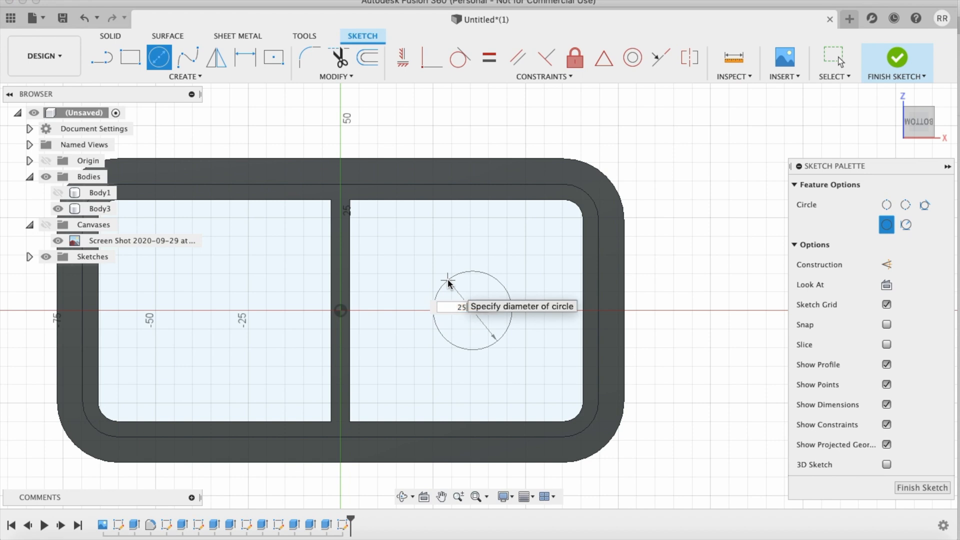
{"action": "key", "text": "Return"}
{"action": "key", "text": "Escape"}
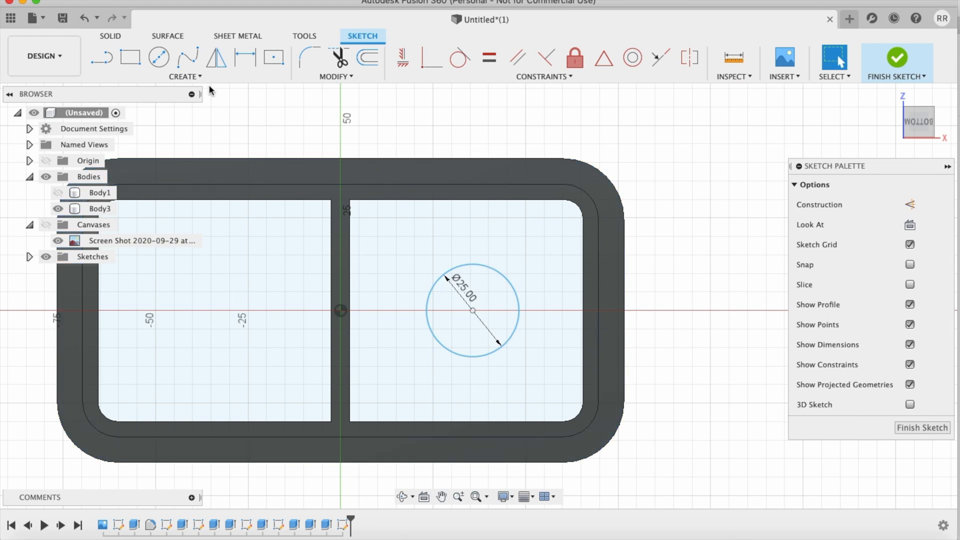
Step: Place a point on the circle's rightmost edge and dimension it 31.8 mm from the case's right outer edge
{"action": "left_click", "coordinate": [185, 76]}
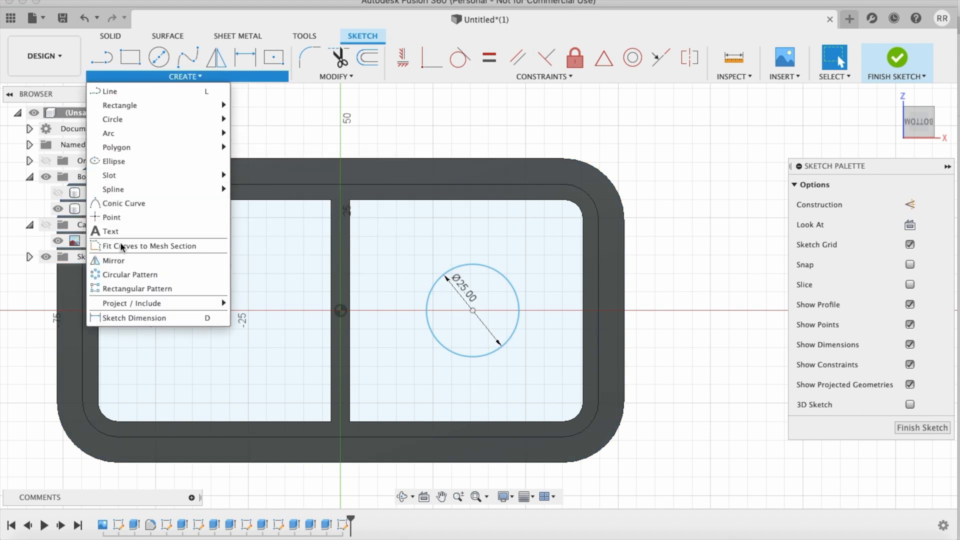
{"action": "left_click", "coordinate": [115, 219]}
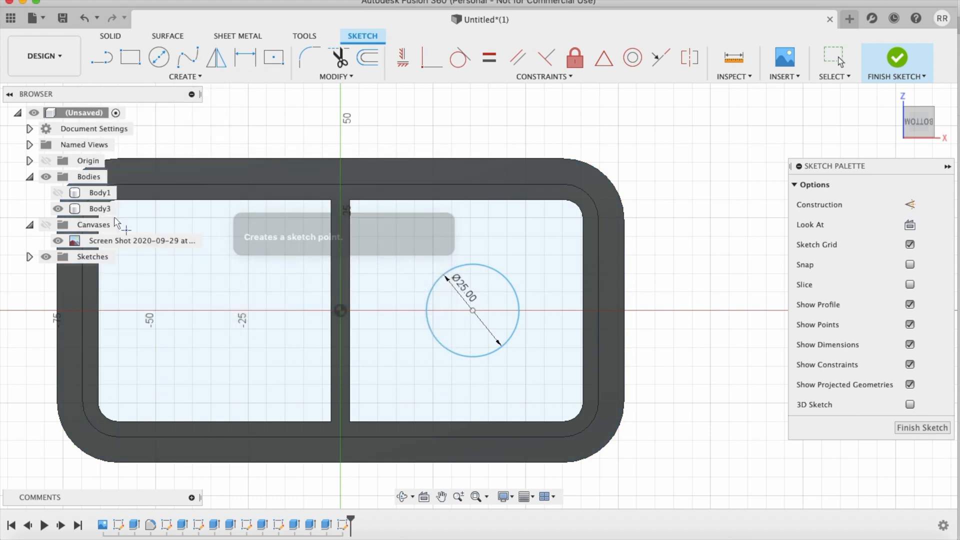
{"action": "left_click", "coordinate": [518, 311]}
{"action": "scroll", "coordinate": [637, 394], "scroll_direction": "right", "scroll_amount": 3}
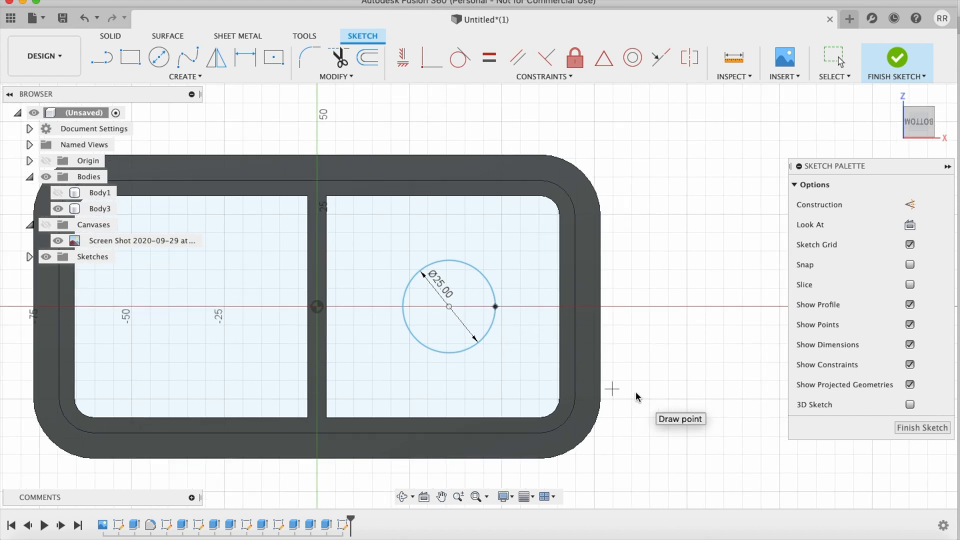
{"action": "key", "text": "d"}
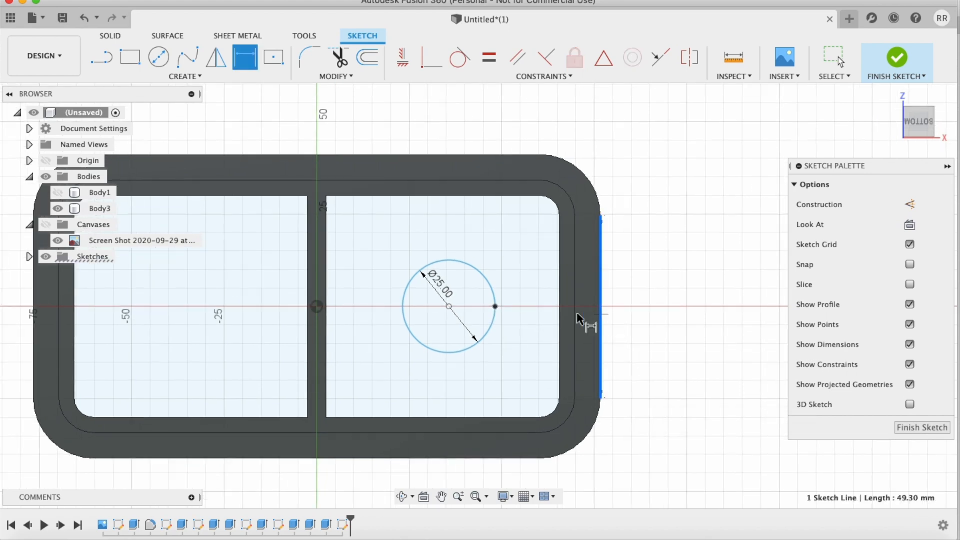
{"action": "left_click", "coordinate": [496, 305]}
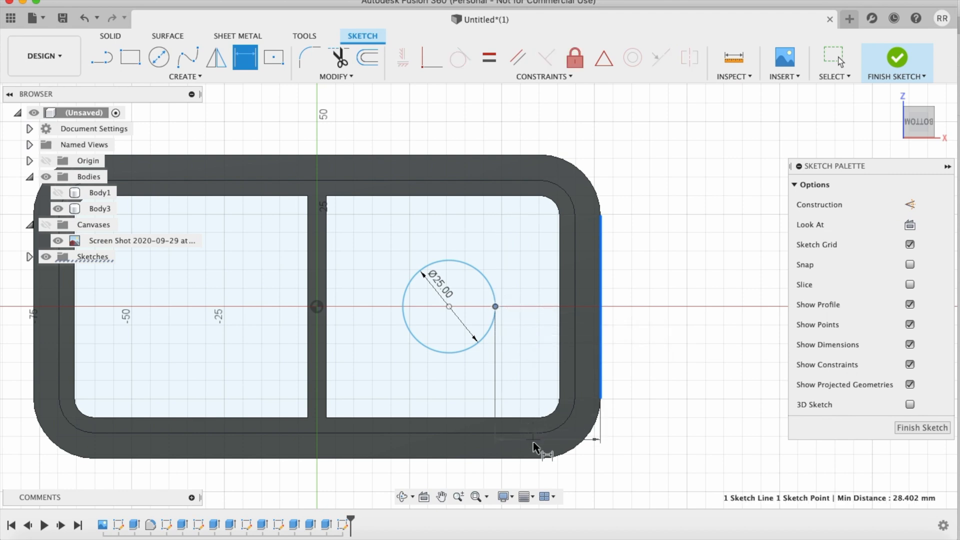
{"action": "left_click", "coordinate": [530, 470]}
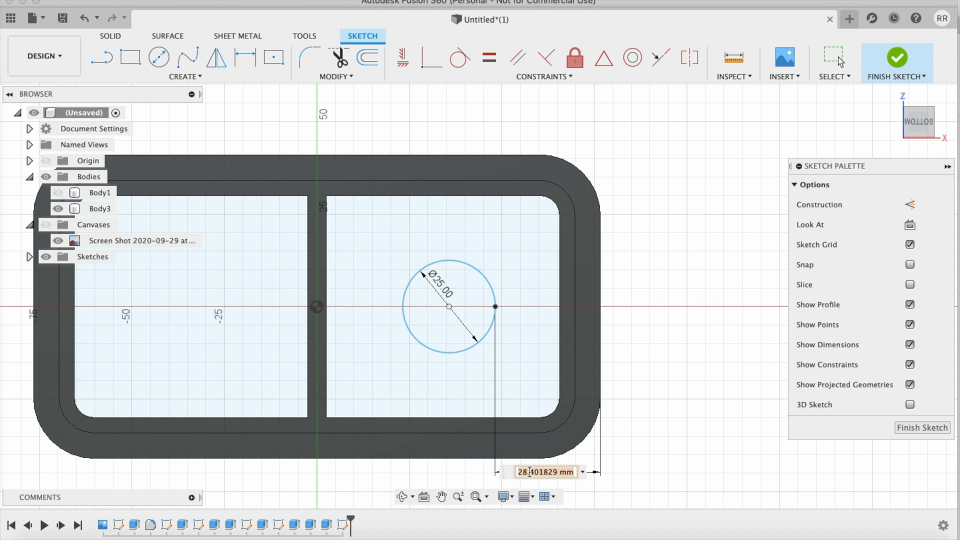
{"action": "type", "text": "31.8"}
{"action": "key", "text": "Return"}
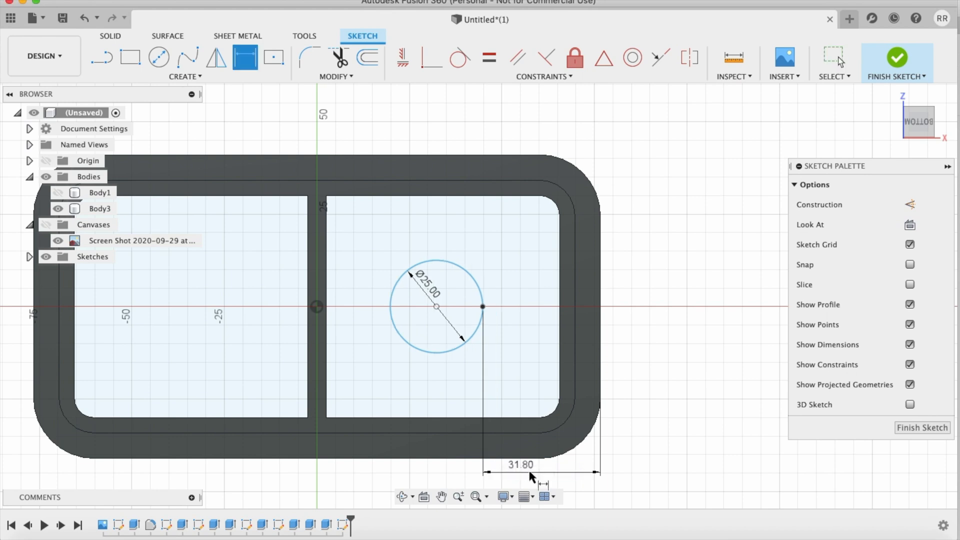
{"action": "scroll", "coordinate": [652, 393], "scroll_direction": "down", "scroll_amount": 3}
{"action": "scroll", "coordinate": [651, 389], "scroll_direction": "up", "scroll_amount": 3}
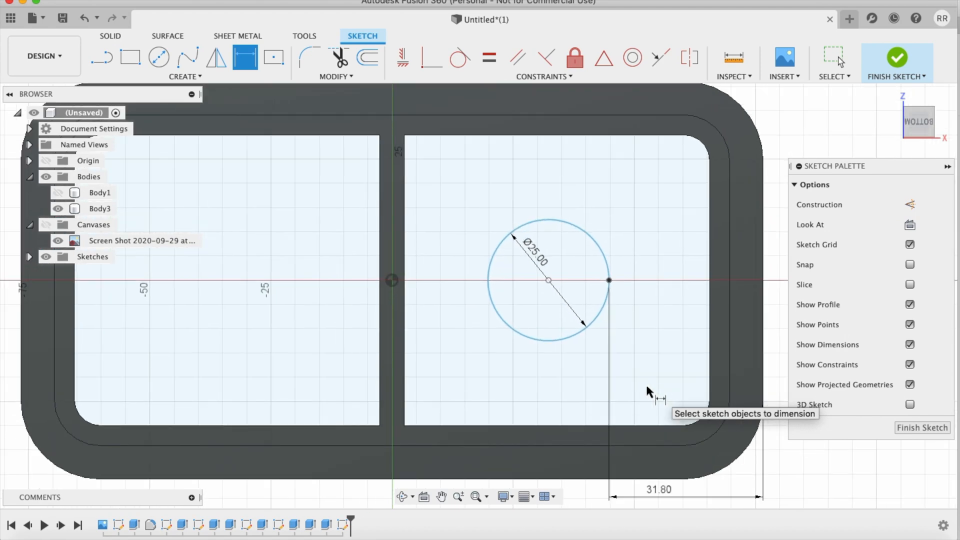
Step: Draw a vertical line up from the origin along the crossbar and mirror the circle across it into the other opening
{"action": "key", "text": "l"}
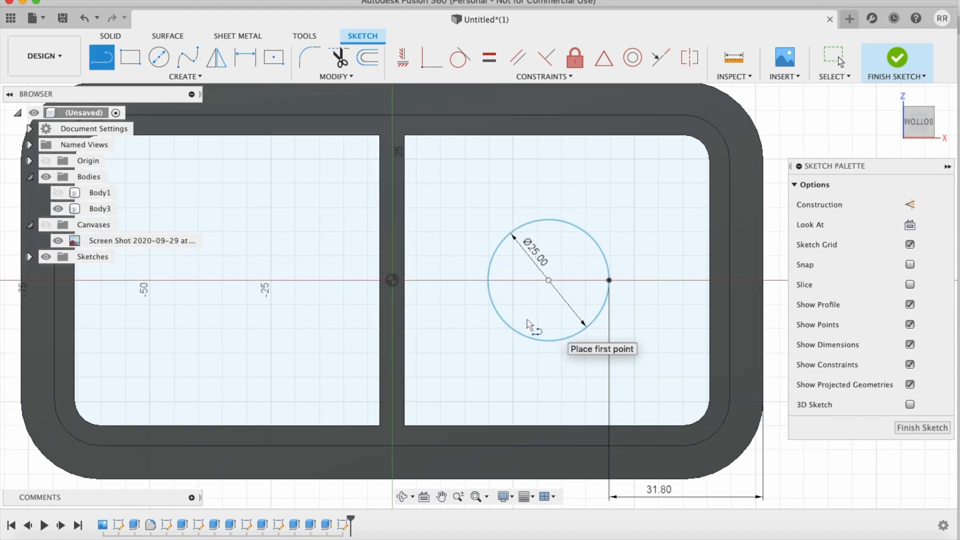
{"action": "left_click", "coordinate": [392, 280]}
{"action": "left_click", "coordinate": [392, 176]}
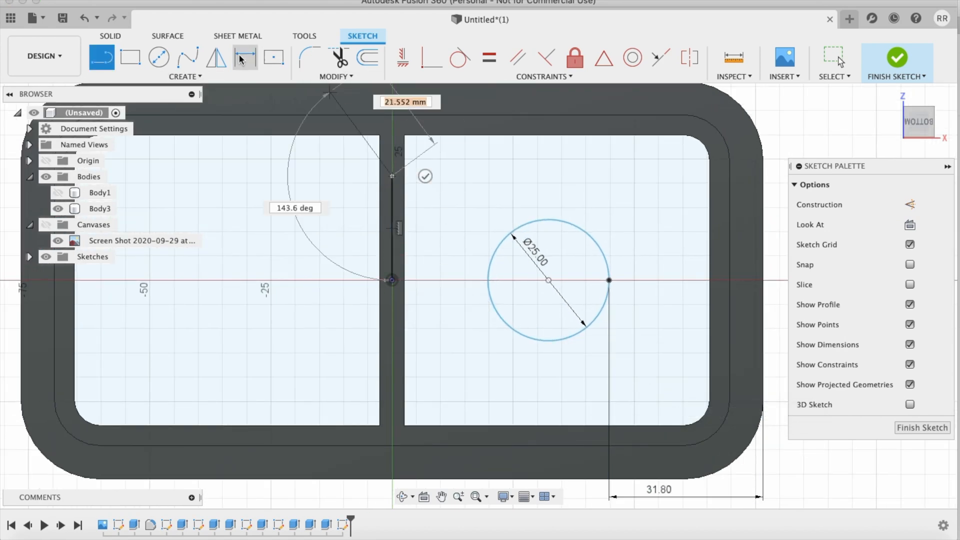
{"action": "left_click", "coordinate": [215, 58]}
{"action": "left_click", "coordinate": [530, 226]}
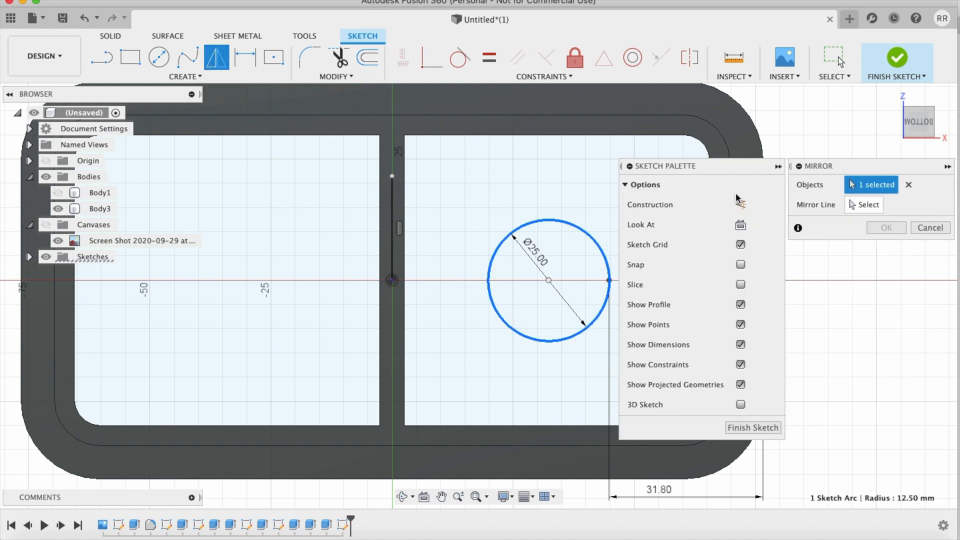
{"action": "left_click", "coordinate": [868, 205]}
{"action": "left_click", "coordinate": [393, 232]}
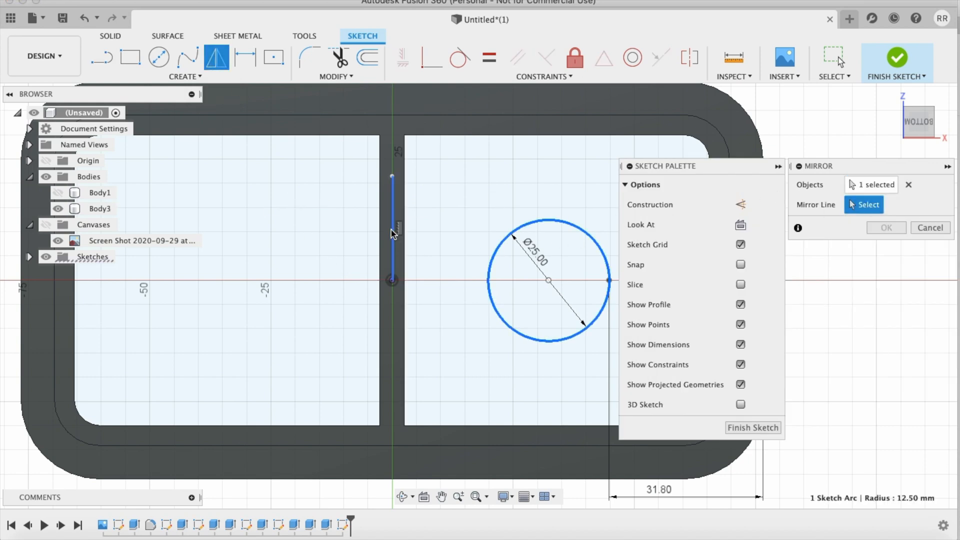
{"action": "left_click", "coordinate": [887, 228]}
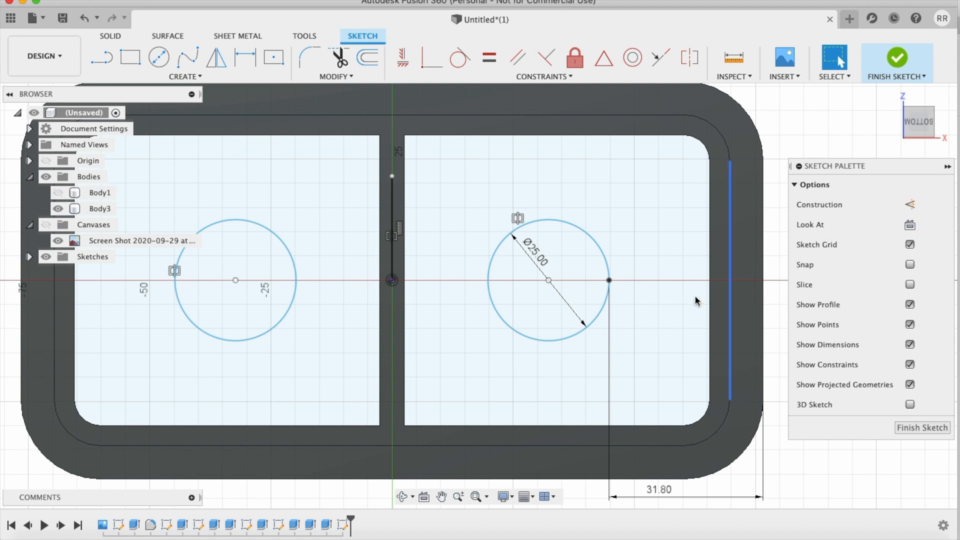
Step: Draw a vertical centre line about 52 mm long from the origin down past the case's lower outer edge
{"action": "scroll", "coordinate": [687, 292], "scroll_direction": "down", "scroll_amount": 3}
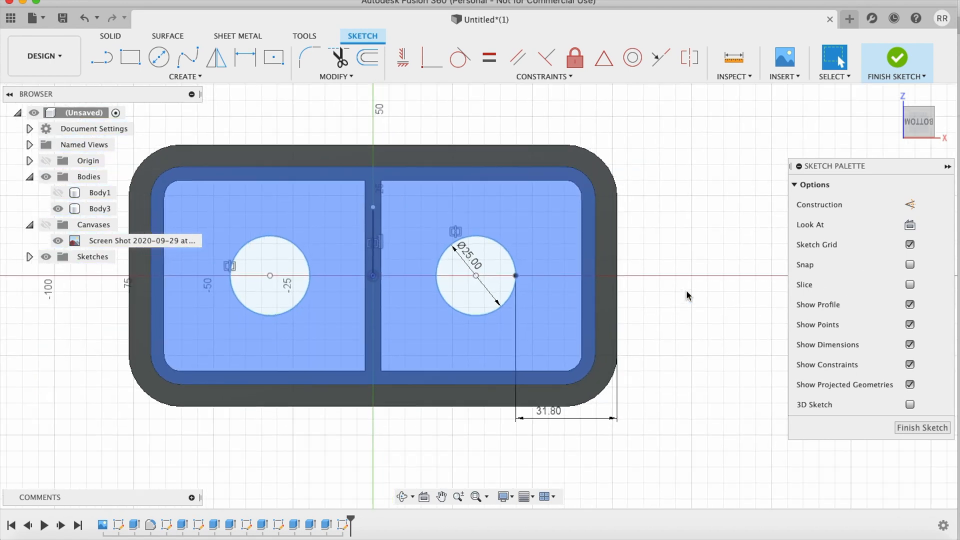
{"action": "middle_click_drag", "start_coordinate": [687, 291], "coordinate": [690, 277]}
{"action": "scroll", "coordinate": [690, 274], "scroll_direction": "up", "scroll_amount": 4}
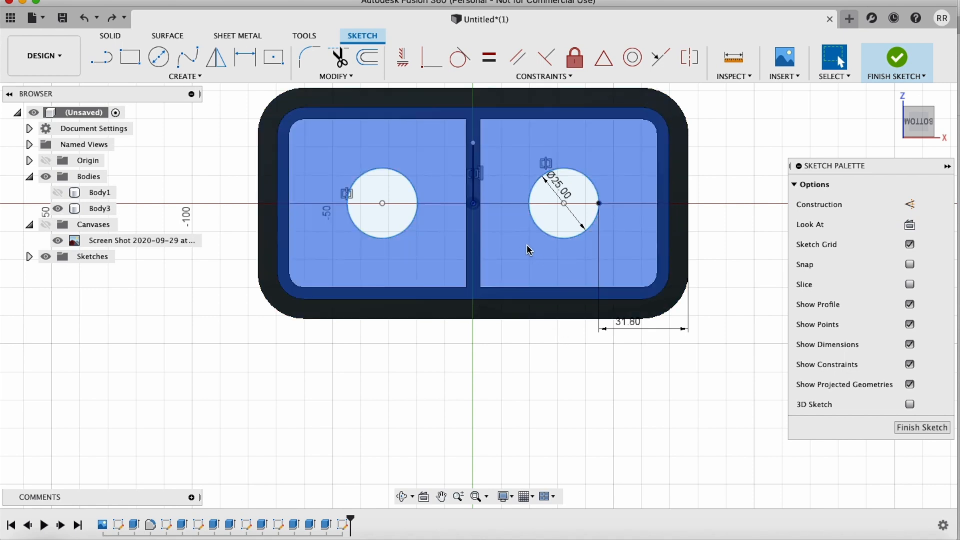
{"action": "key", "text": "l"}
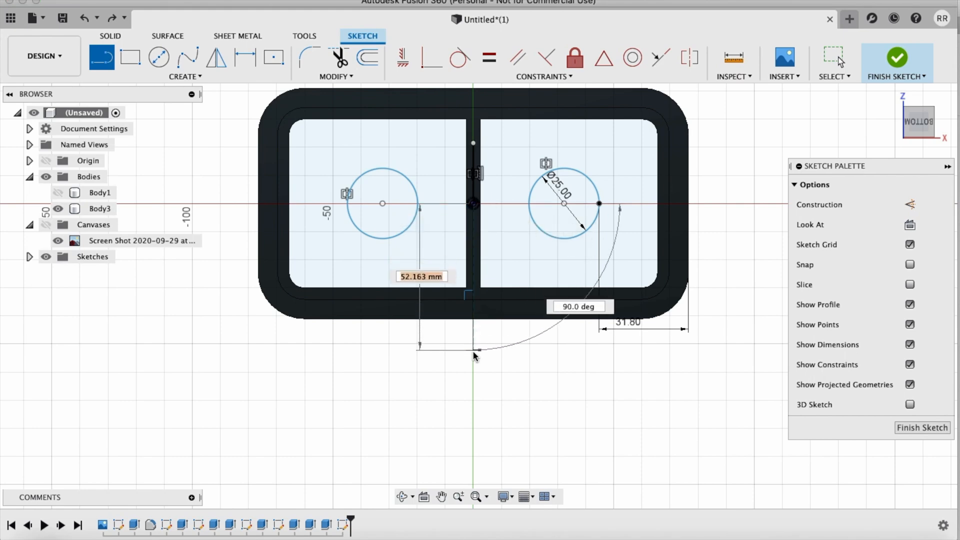
{"action": "double_click", "coordinate": [473, 351]}
{"action": "scroll", "coordinate": [521, 197], "scroll_direction": "up", "scroll_amount": 5}
{"action": "scroll", "coordinate": [521, 198], "scroll_direction": "right", "scroll_amount": 4}
{"action": "scroll", "coordinate": [521, 198], "scroll_direction": "down", "scroll_amount": 4}
{"action": "scroll", "coordinate": [521, 197], "scroll_direction": "left", "scroll_amount": 1}
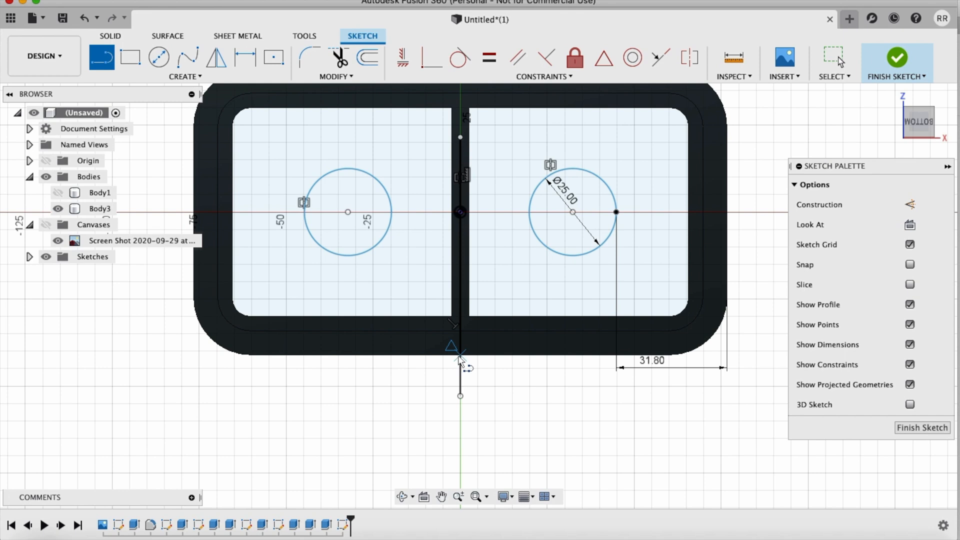
Step: Draw a 16 mm horizontal line to each side of the centre line along the case's lower outer edge
{"action": "left_click", "coordinate": [457, 356]}
{"action": "type", "text": "16"}
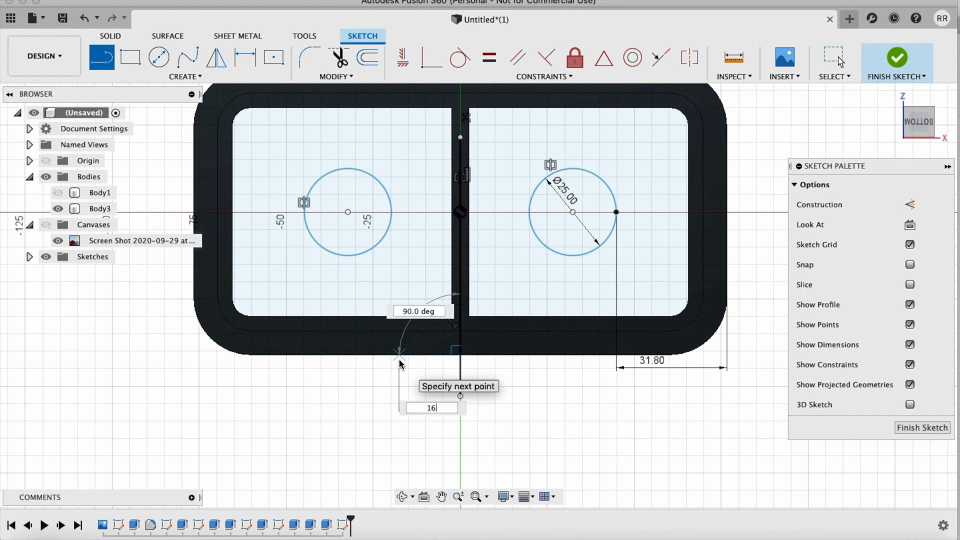
{"action": "key", "text": "Tab"}
{"action": "key", "text": "Return"}
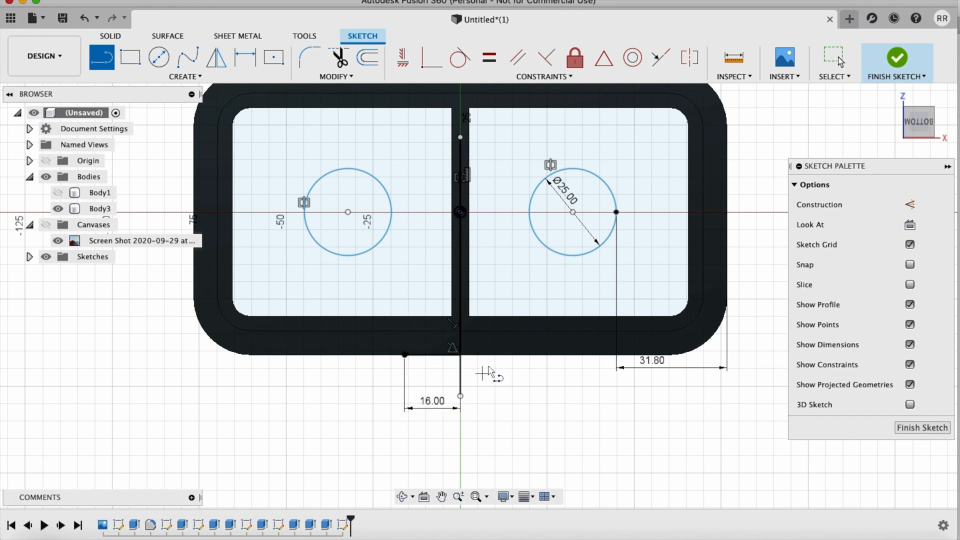
{"action": "type", "text": "16"}
{"action": "key", "text": "Tab"}
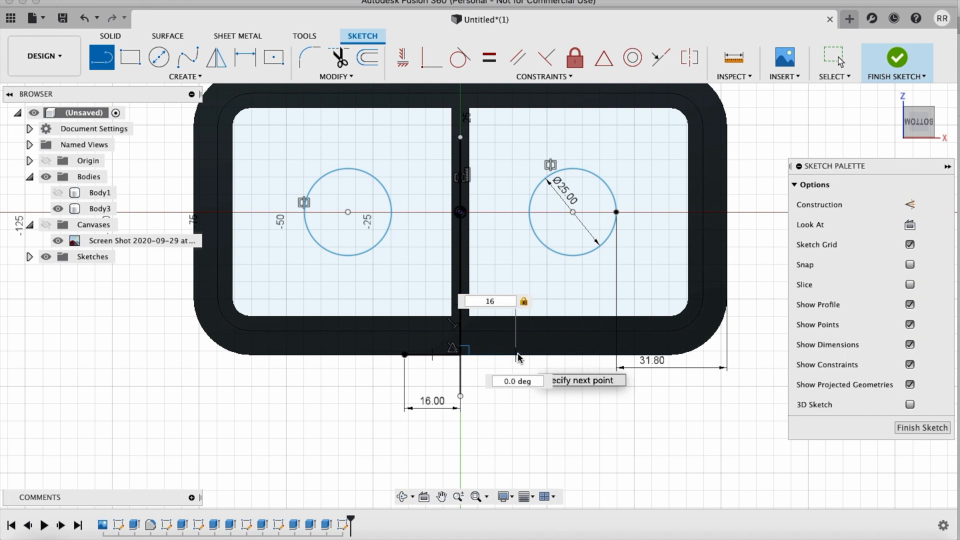
{"action": "key", "text": "Return"}
Step: Draw a 32 mm line upward from the left end of the horizontal lines, leaning toward the crossbar at about 98.8 degrees
{"action": "left_click", "coordinate": [407, 356]}
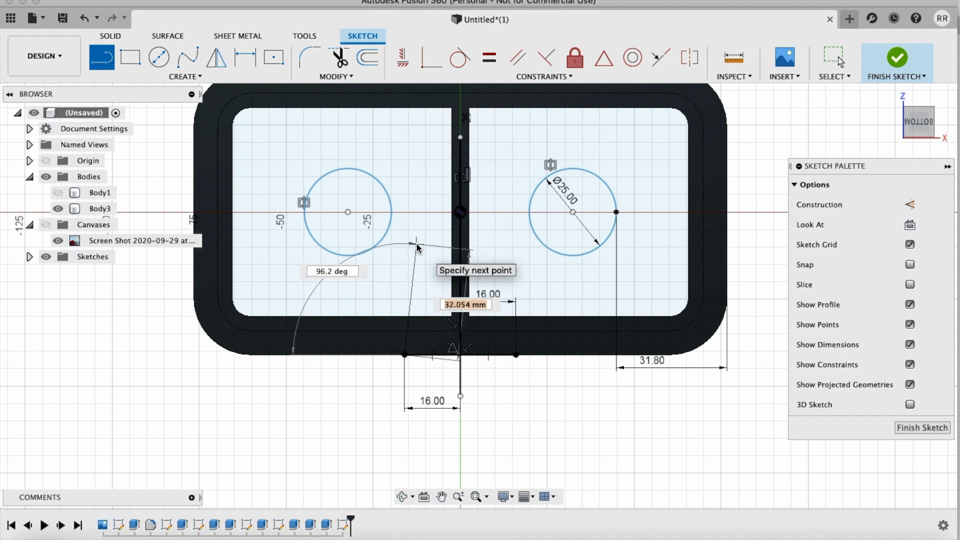
{"action": "type", "text": "32"}
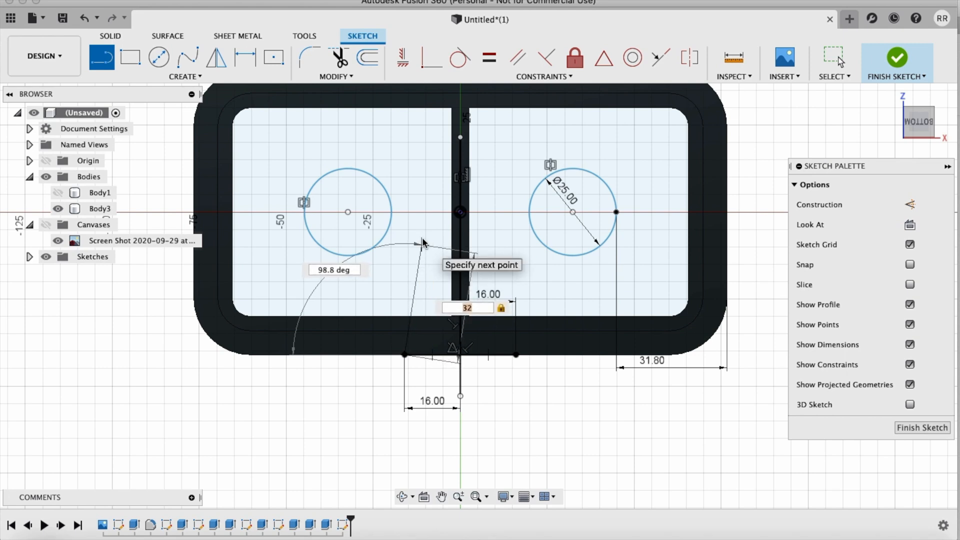
{"action": "left_click", "coordinate": [422, 244]}
{"action": "key", "text": "Escape"}
Step: Draw a tangent arc from the upper end of the slanted 32 mm line to the origin
{"action": "left_click", "coordinate": [209, 75]}
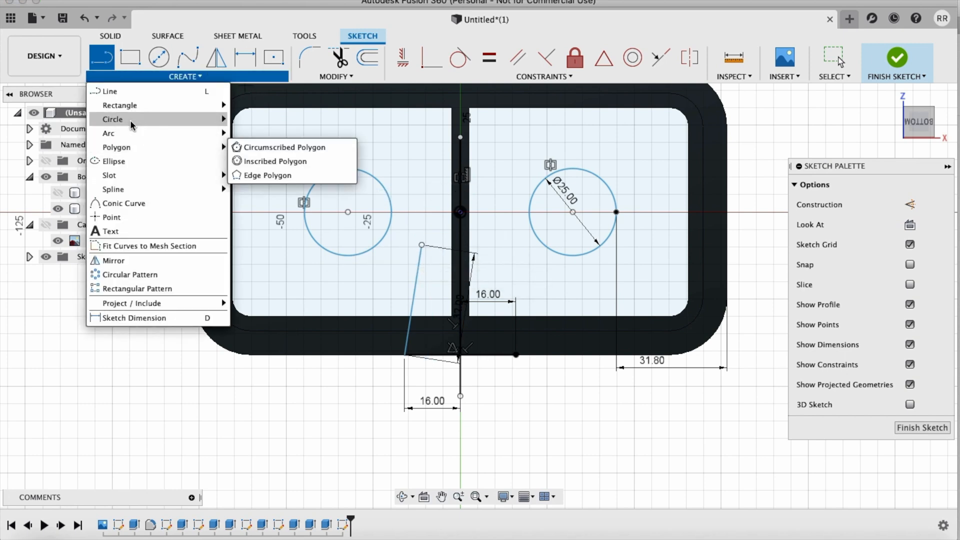
{"action": "mouse_move", "coordinate": [128, 133]}
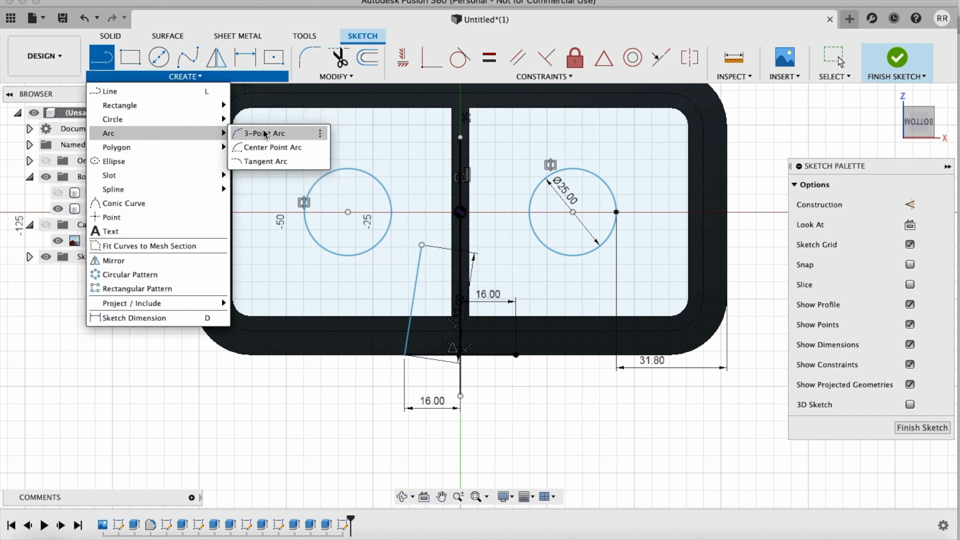
{"action": "left_click", "coordinate": [270, 162]}
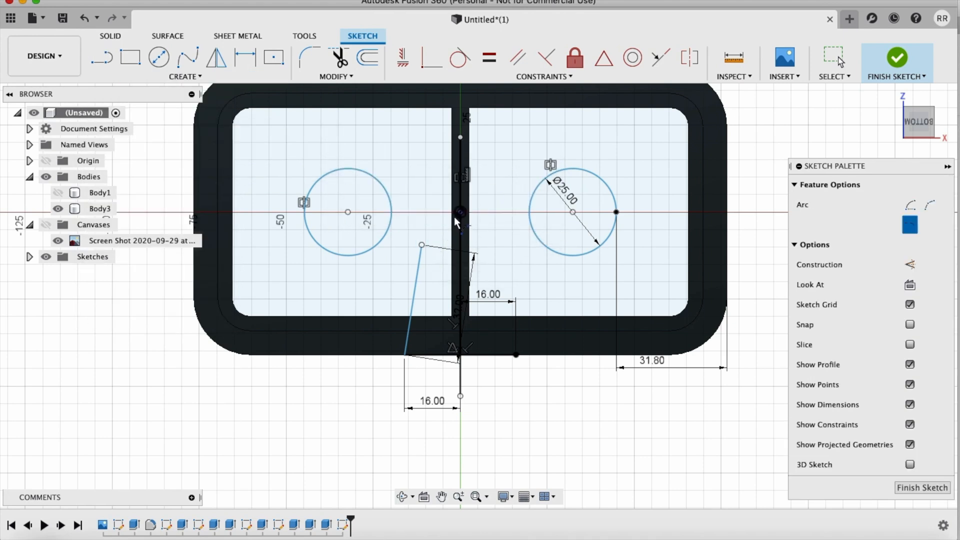
{"action": "left_click", "coordinate": [422, 246]}
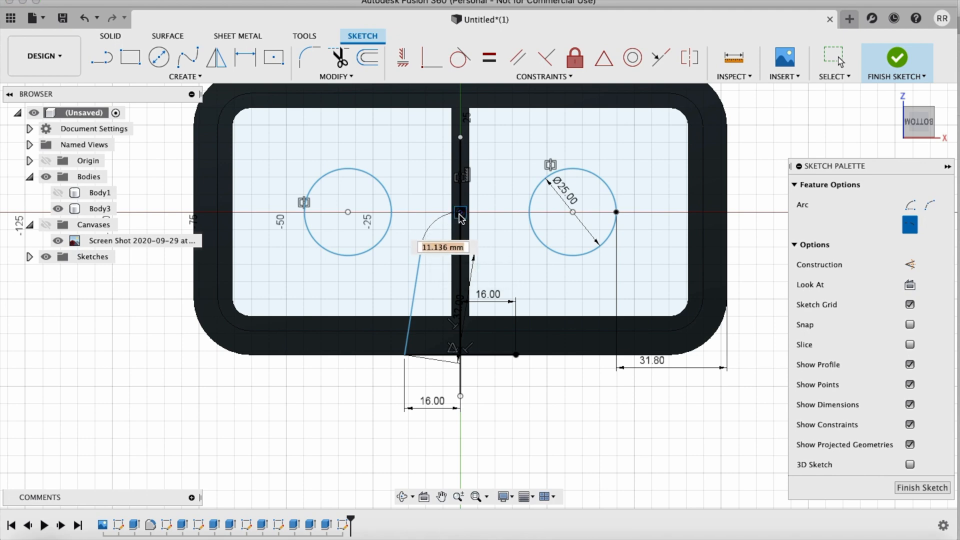
{"action": "left_click", "coordinate": [461, 216]}
{"action": "scroll", "coordinate": [547, 374], "scroll_direction": "up", "scroll_amount": 5}
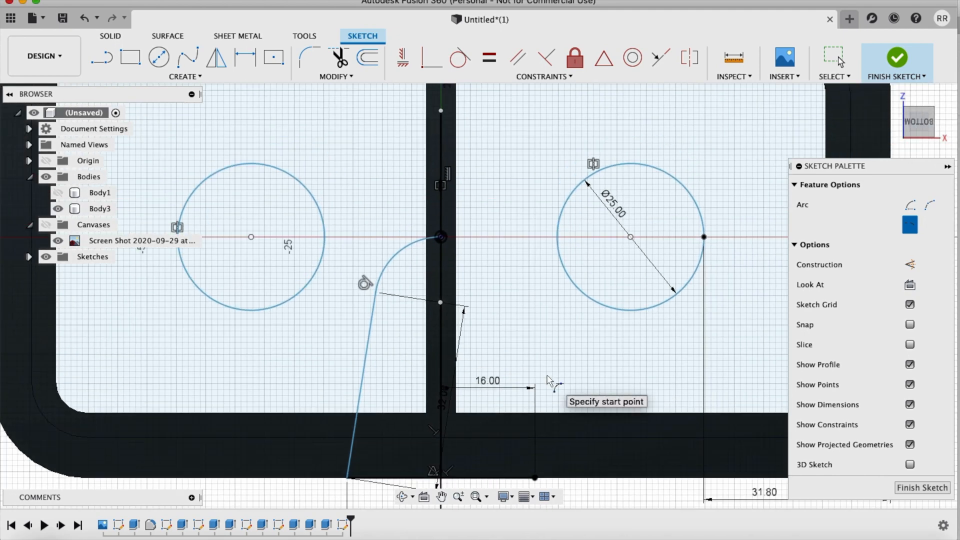
Step: Mirror the slanted line and tangent arc of the nose profile across the vertical centre line
{"action": "left_click", "coordinate": [216, 57]}
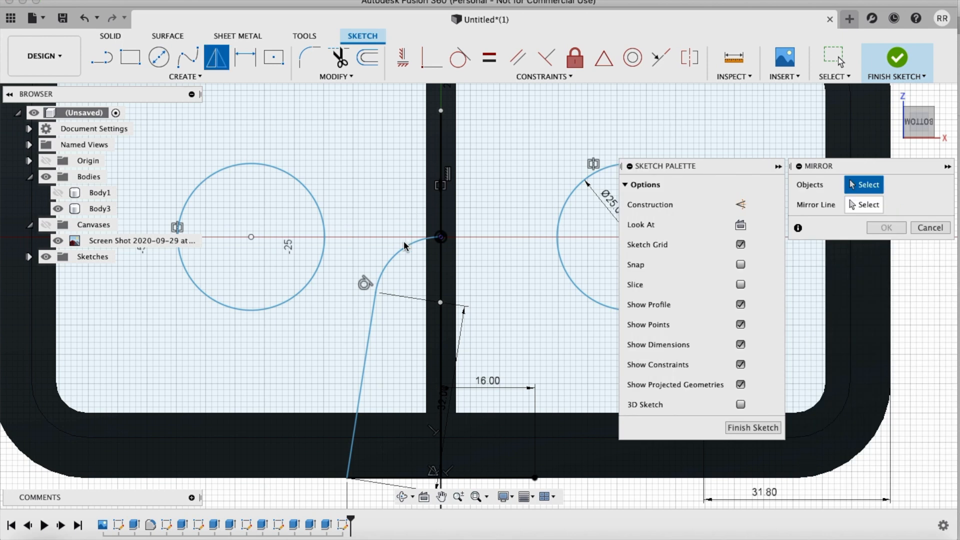
{"action": "left_click", "coordinate": [376, 294]}
{"action": "left_click", "coordinate": [373, 312]}
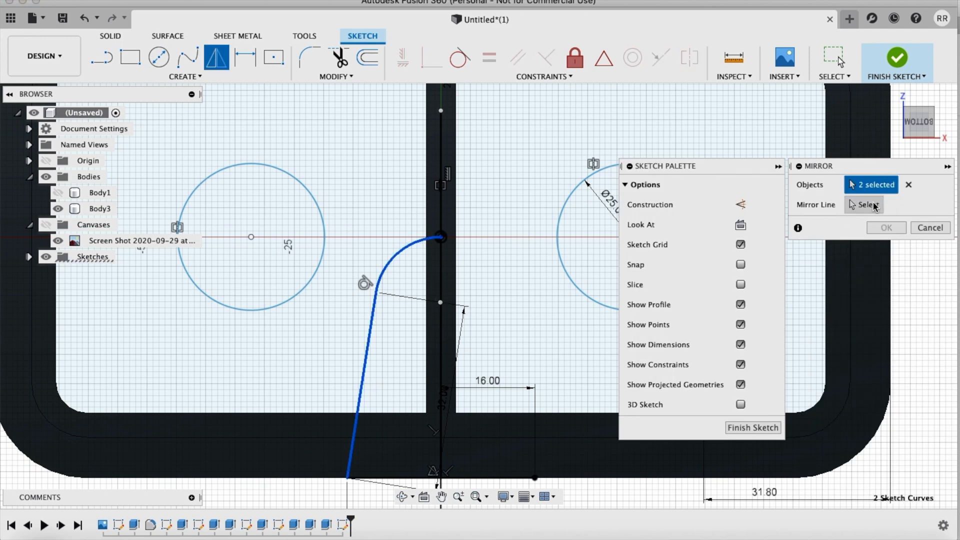
{"action": "left_click", "coordinate": [863, 206]}
{"action": "left_click", "coordinate": [442, 278]}
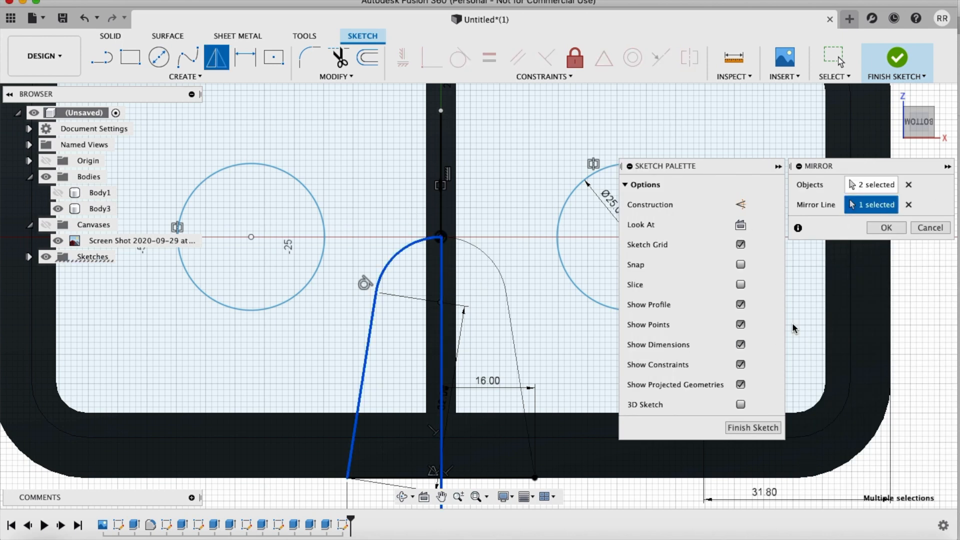
{"action": "left_click", "coordinate": [886, 228]}
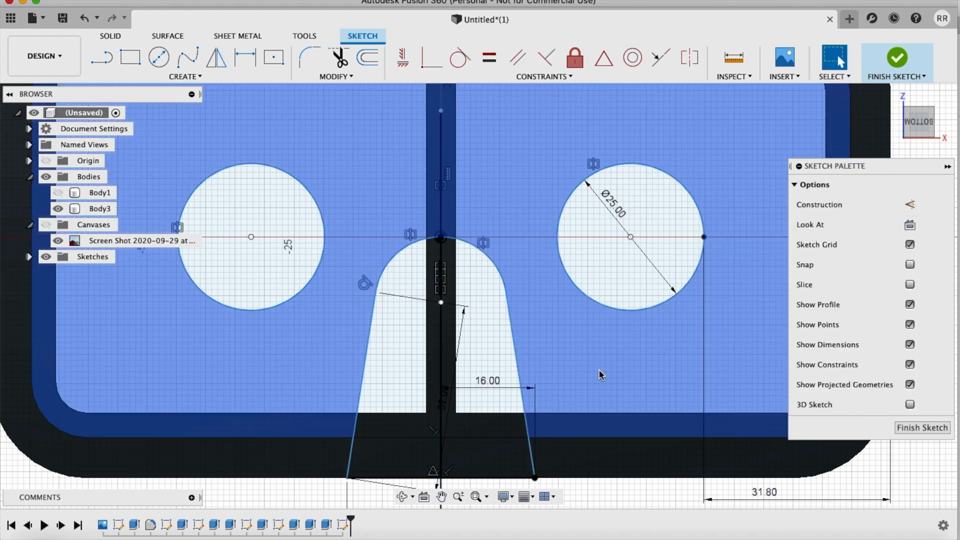
Step: Try changing the nose profile's lower left half-width dimension to 20 mm
{"action": "scroll", "coordinate": [600, 372], "scroll_direction": "down", "scroll_amount": 3}
{"action": "left_click", "coordinate": [503, 428]}
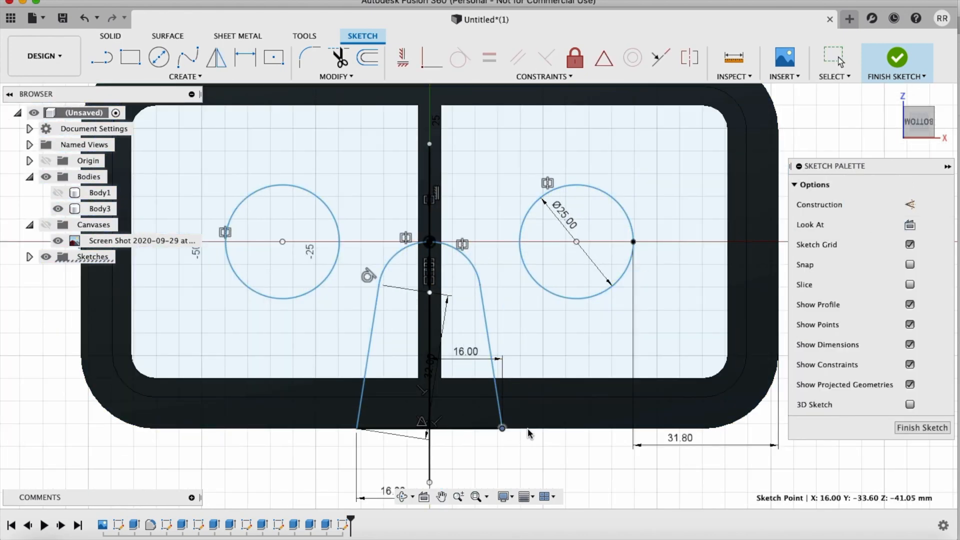
{"action": "scroll", "coordinate": [469, 452], "scroll_direction": "down", "scroll_amount": 2}
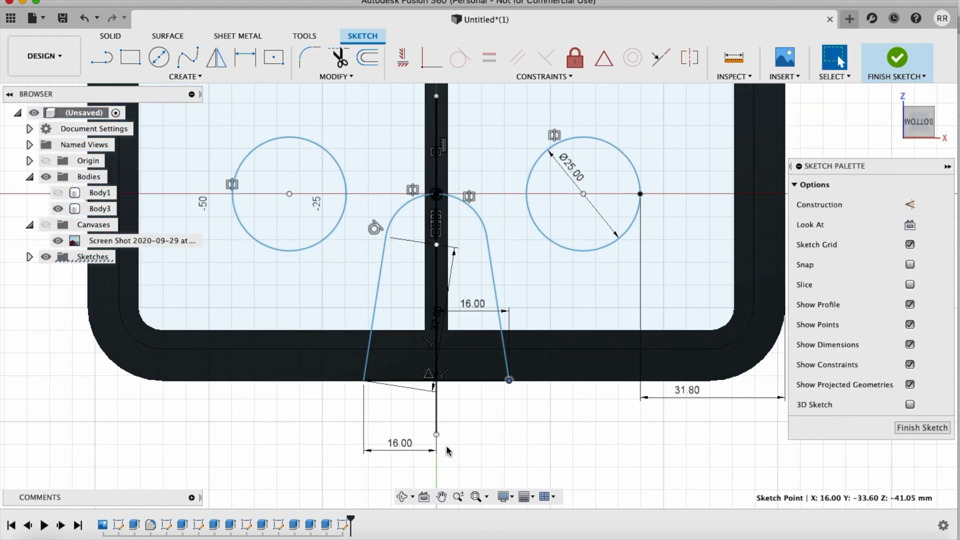
{"action": "double_click", "coordinate": [397, 448]}
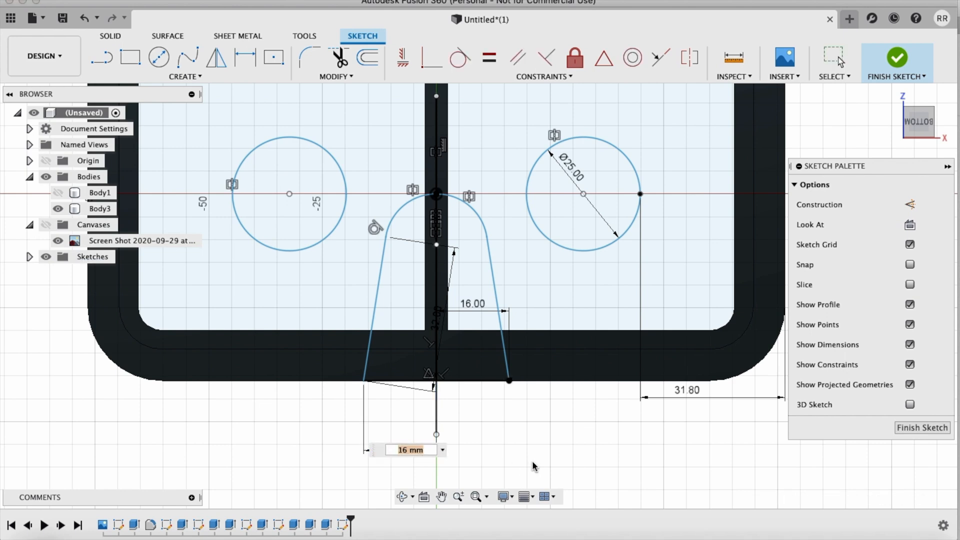
{"action": "type", "text": "20"}
{"action": "key", "text": "Return"}
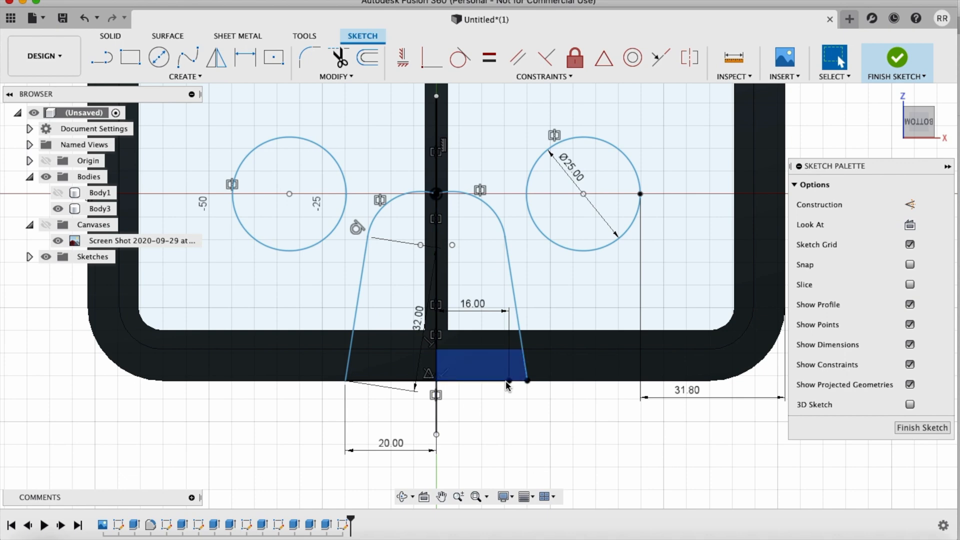
Step: Try making the two mirrored nose arcs tangent where they meet at the origin, and revert the sketch to the 16 mm half-width
{"action": "scroll", "coordinate": [479, 185], "scroll_direction": "up", "scroll_amount": 5}
{"action": "scroll", "coordinate": [481, 196], "scroll_direction": "up", "scroll_amount": 3}
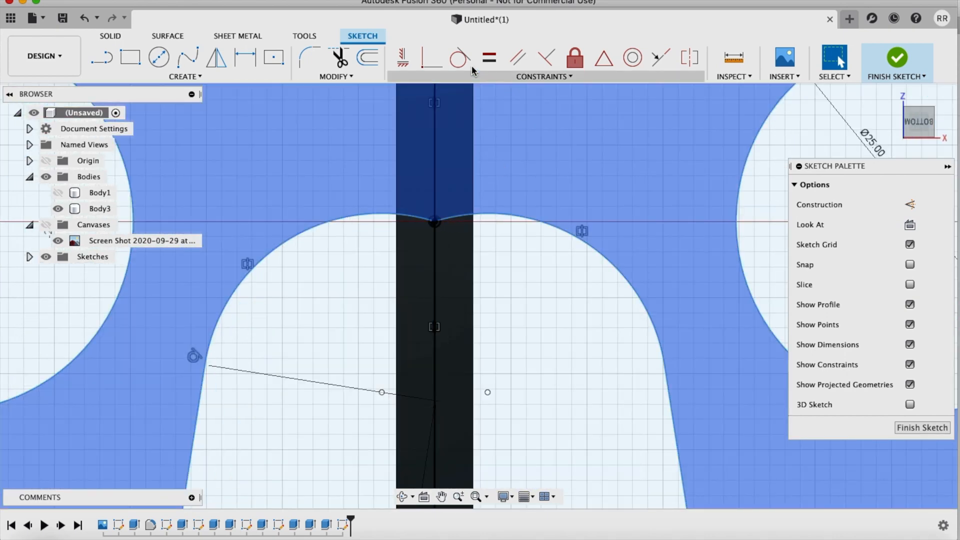
{"action": "left_click", "coordinate": [460, 57]}
{"action": "left_click", "coordinate": [456, 218]}
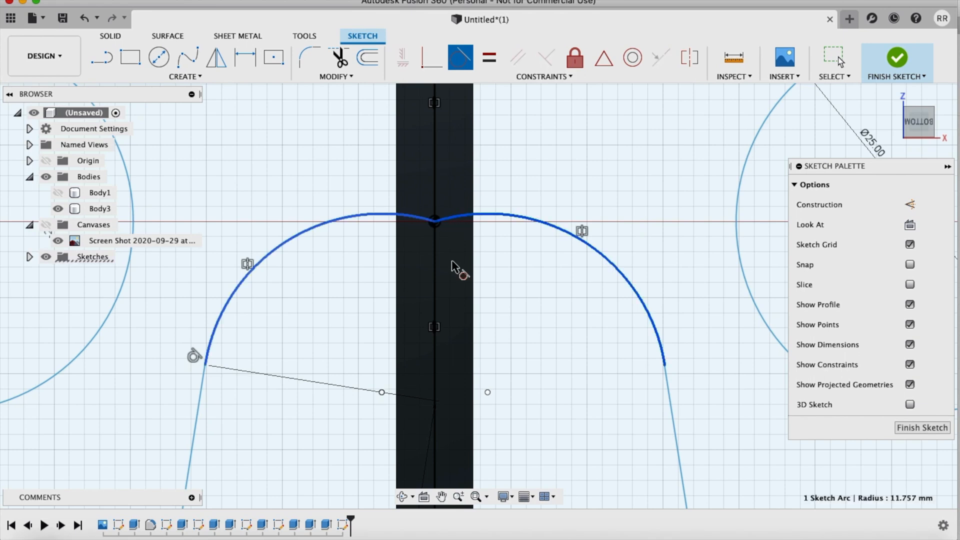
{"action": "left_click", "coordinate": [414, 220]}
{"action": "scroll", "coordinate": [521, 322], "scroll_direction": "down", "scroll_amount": 5}
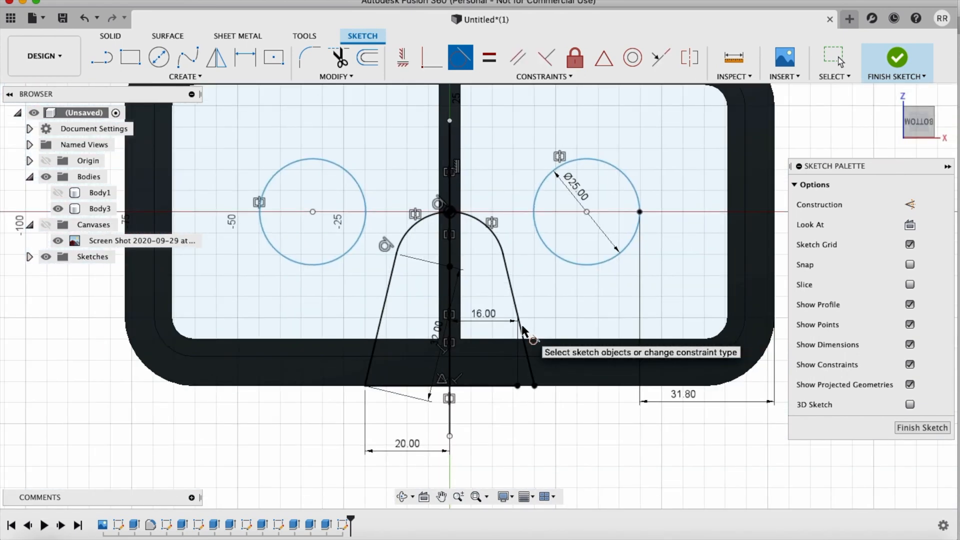
{"action": "left_click", "coordinate": [521, 324]}
{"action": "key", "text": "Escape"}
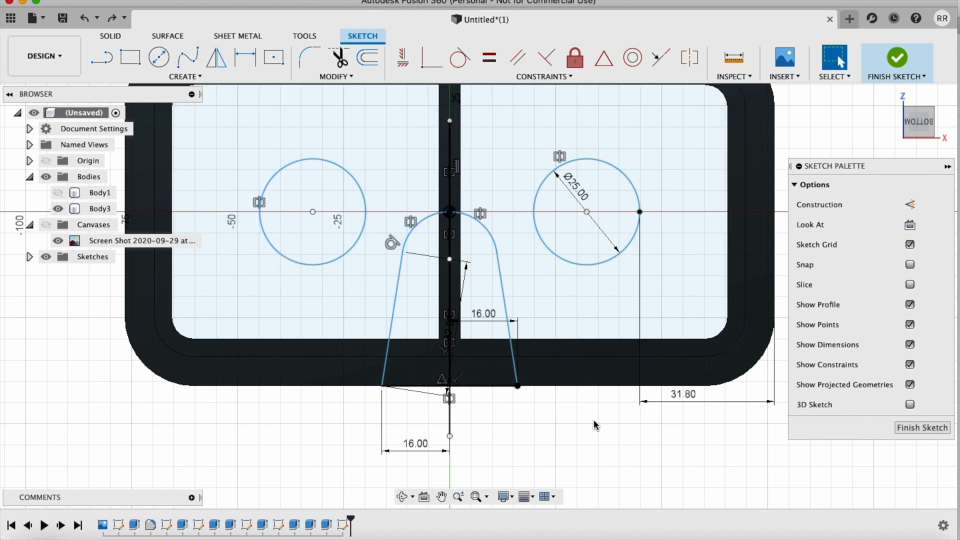
Step: Extrude all profiles across the case opening and rim, including the nose area but not the two eye circles, 5 mm as a new body
{"action": "scroll", "coordinate": [595, 426], "scroll_direction": "down", "scroll_amount": 3}
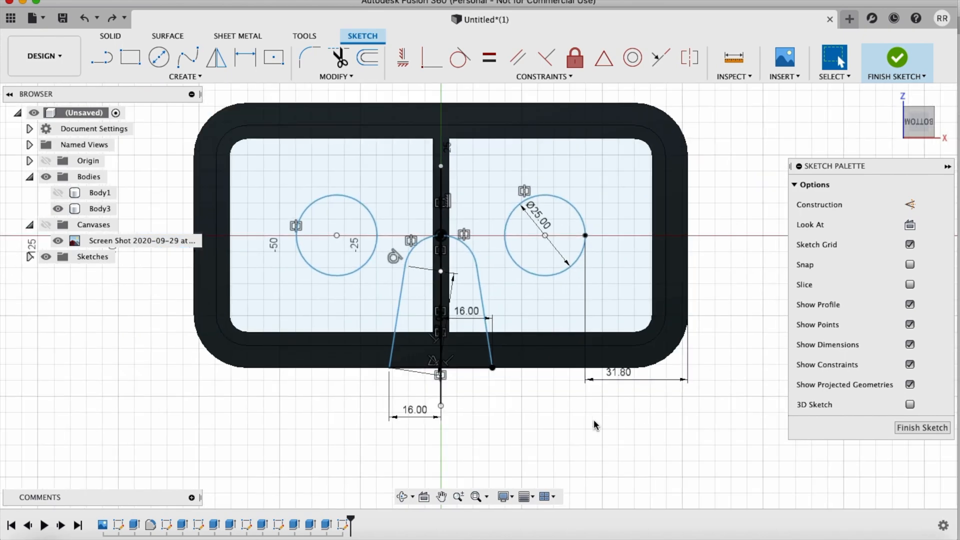
{"action": "scroll", "coordinate": [595, 425], "scroll_direction": "down", "scroll_amount": 8, "text": "shift"}
{"action": "scroll", "coordinate": [594, 425], "scroll_direction": "right", "scroll_amount": 5, "text": "shift"}
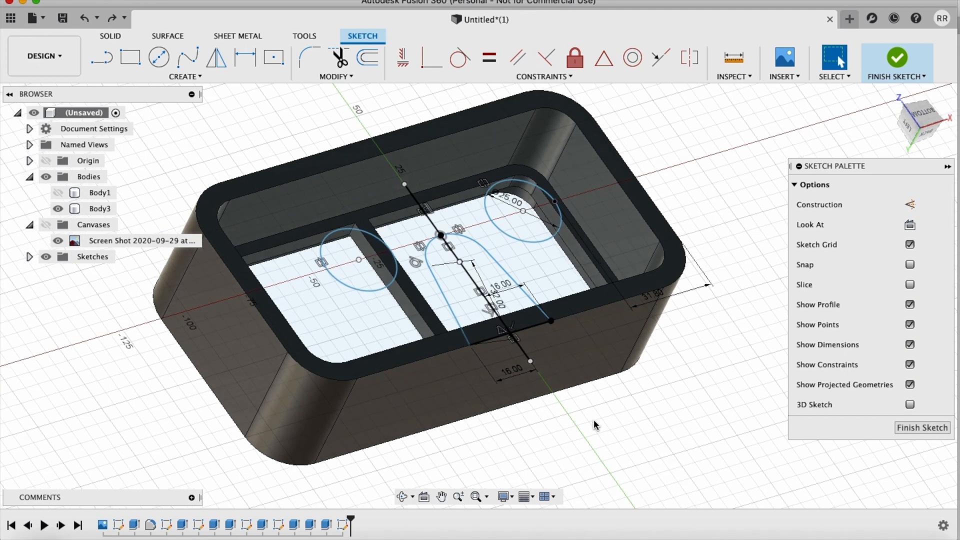
{"action": "key", "text": "e"}
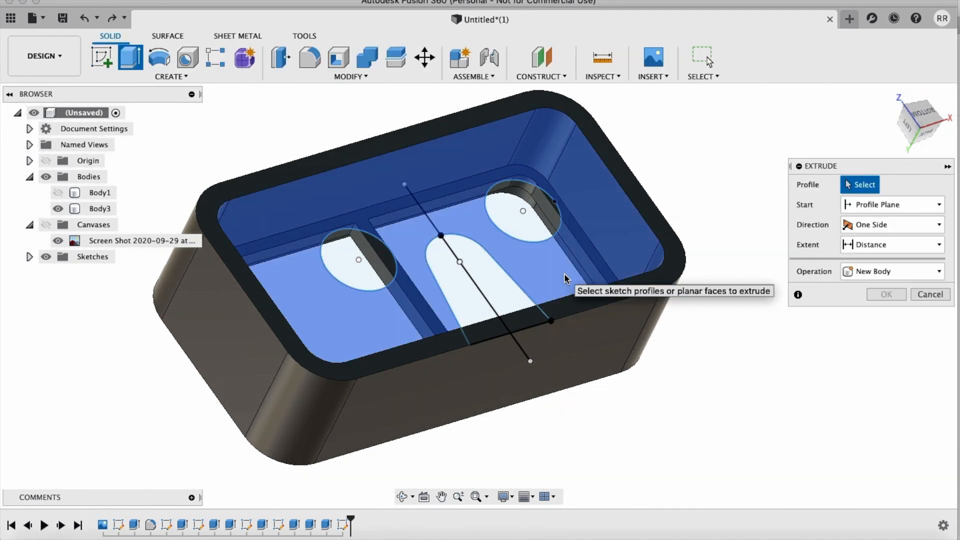
{"action": "left_click", "coordinate": [565, 276]}
{"action": "left_click", "coordinate": [580, 296]}
{"action": "left_click", "coordinate": [521, 314]}
{"action": "left_click", "coordinate": [508, 296]}
{"action": "left_click", "coordinate": [469, 308]}
{"action": "left_click", "coordinate": [484, 332]}
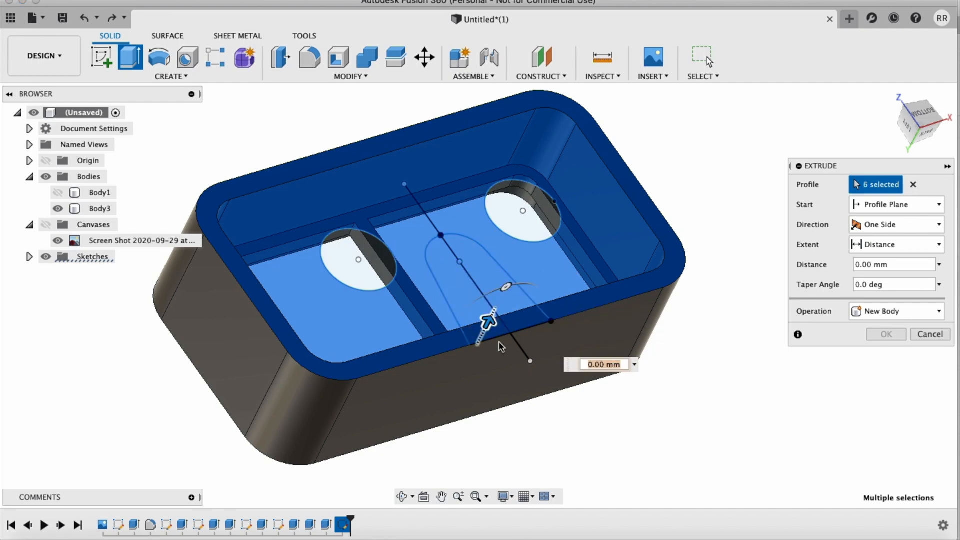
{"action": "scroll", "coordinate": [624, 441], "scroll_direction": "left", "scroll_amount": 3, "text": "shift"}
{"action": "scroll", "coordinate": [624, 445], "scroll_direction": "left", "scroll_amount": 5, "text": "shift"}
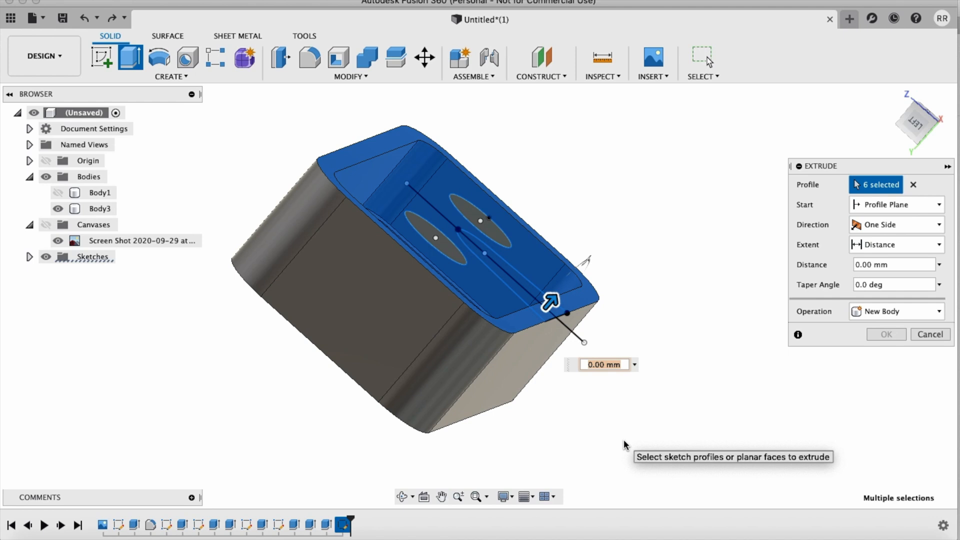
{"action": "type", "text": "5"}
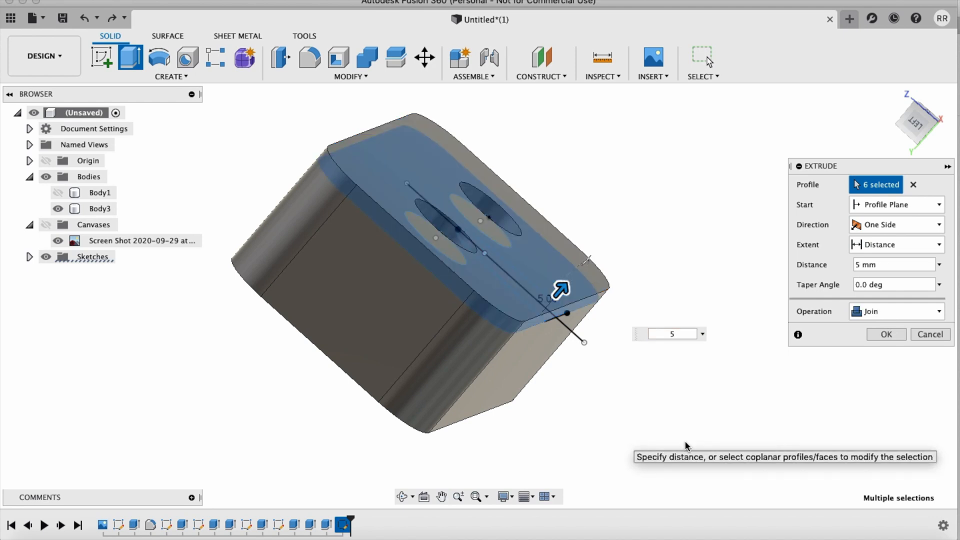
{"action": "left_click", "coordinate": [877, 319]}
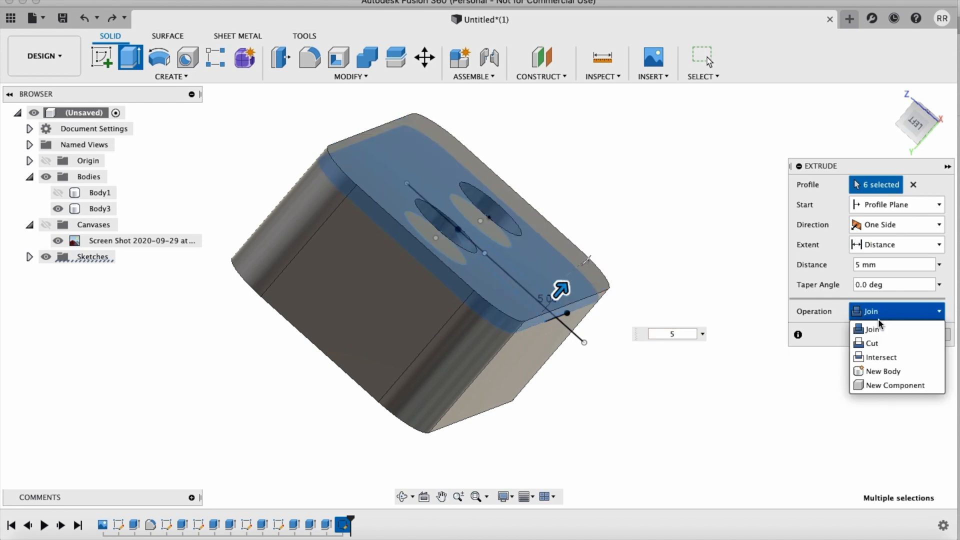
{"action": "left_click", "coordinate": [878, 371]}
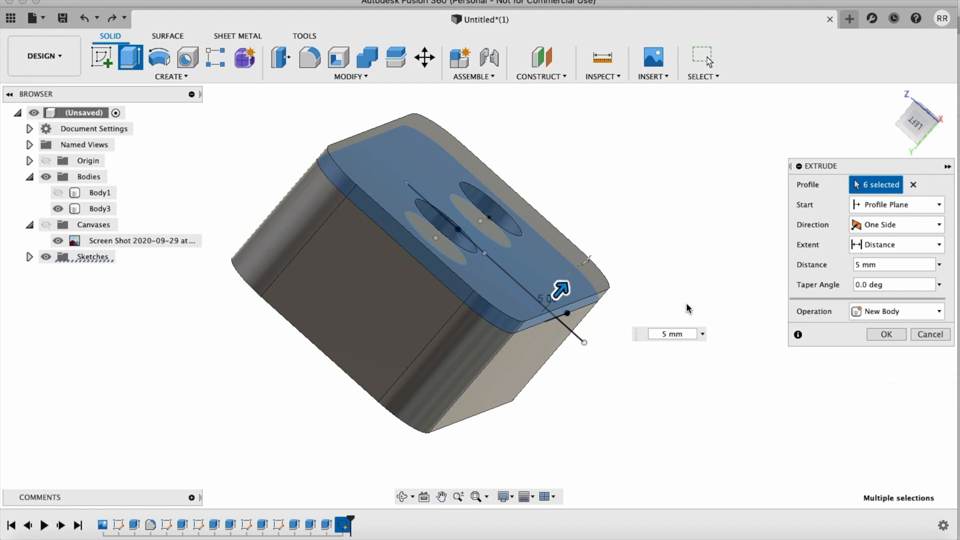
{"action": "left_click", "coordinate": [884, 334]}
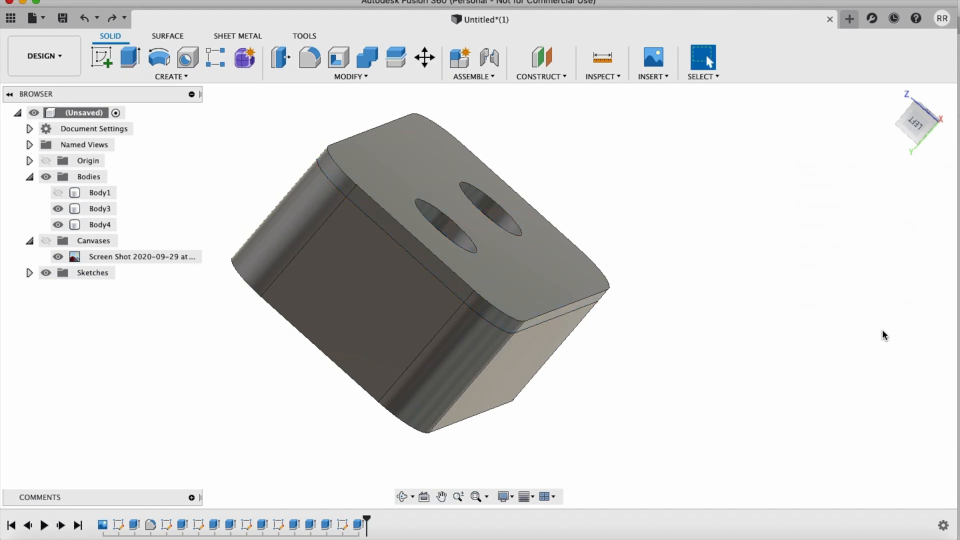
Step: Make Sketch6 with the eye circles and nose profile visible again
{"action": "scroll", "coordinate": [884, 336], "scroll_direction": "down", "scroll_amount": 5, "text": "shift"}
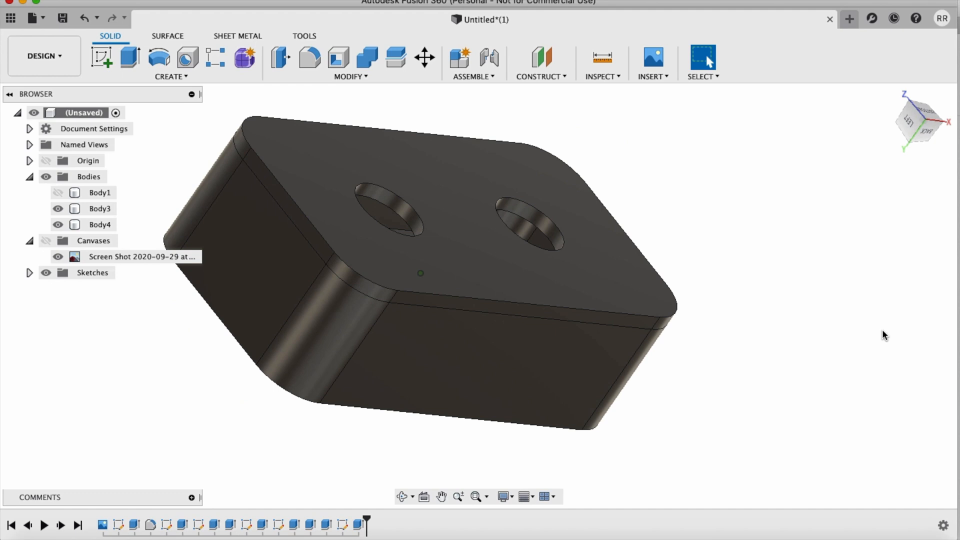
{"action": "scroll", "coordinate": [884, 335], "scroll_direction": "up", "scroll_amount": 5, "text": "shift"}
{"action": "scroll", "coordinate": [884, 335], "scroll_direction": "left", "scroll_amount": 5, "text": "shift"}
{"action": "scroll", "coordinate": [884, 335], "scroll_direction": "left", "scroll_amount": 5, "text": "shift"}
{"action": "scroll", "coordinate": [883, 335], "scroll_direction": "right", "scroll_amount": 5, "text": "shift"}
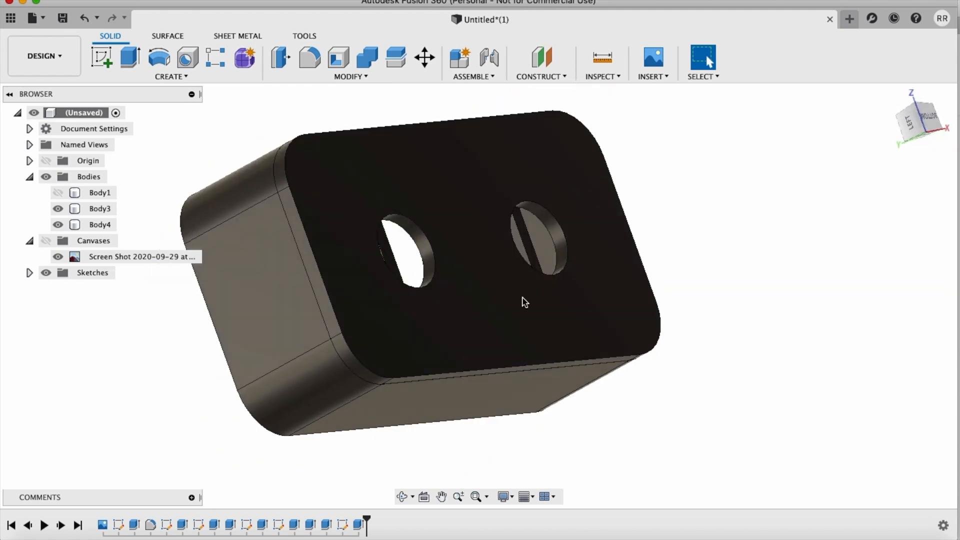
{"action": "left_click", "coordinate": [29, 272]}
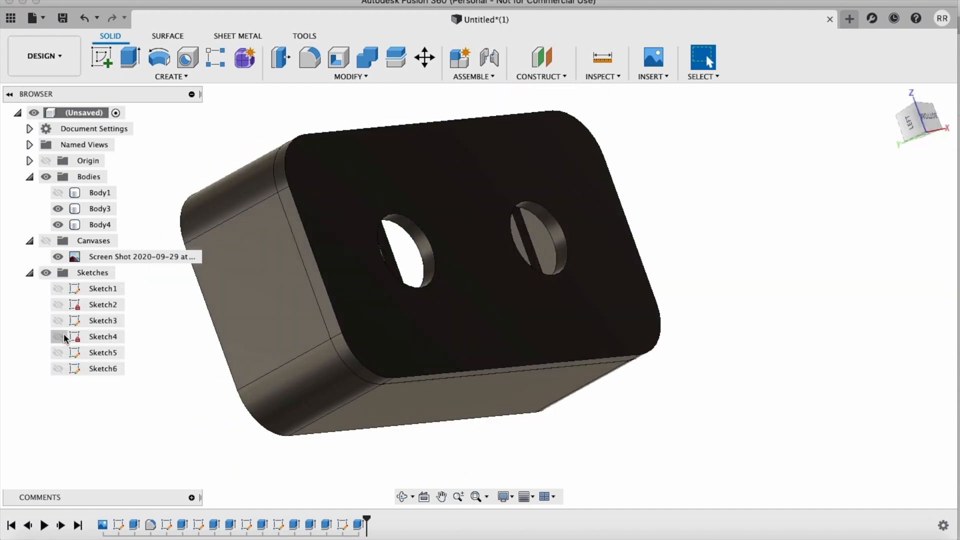
{"action": "left_click", "coordinate": [59, 370]}
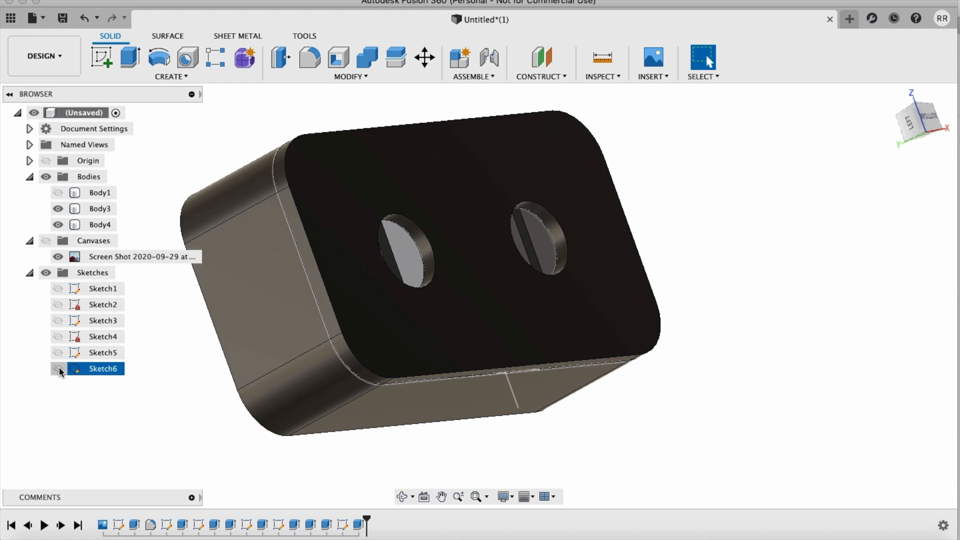
{"action": "left_click", "coordinate": [58, 368]}
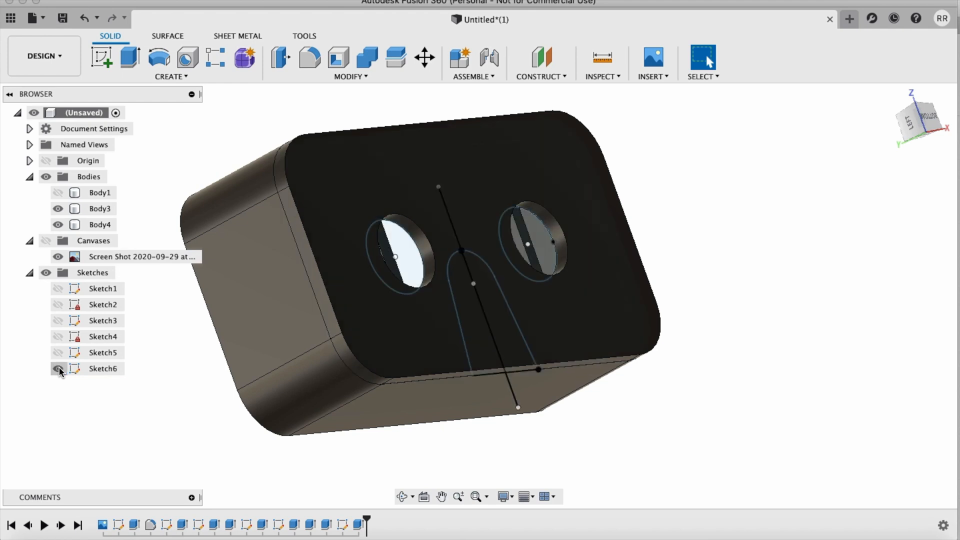
Step: Revolve the four nose profile regions 360 degrees about the case's lower rim edge as a cut, with Body1, Body3 and Body4 visible
{"action": "left_click", "coordinate": [160, 59]}
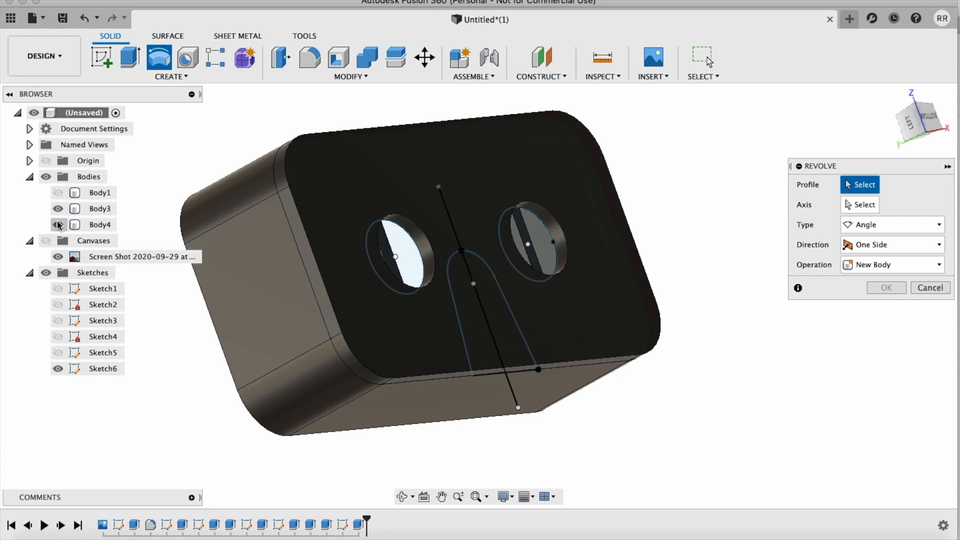
{"action": "left_click", "coordinate": [58, 225]}
{"action": "left_click", "coordinate": [498, 320]}
{"action": "left_click", "coordinate": [481, 341]}
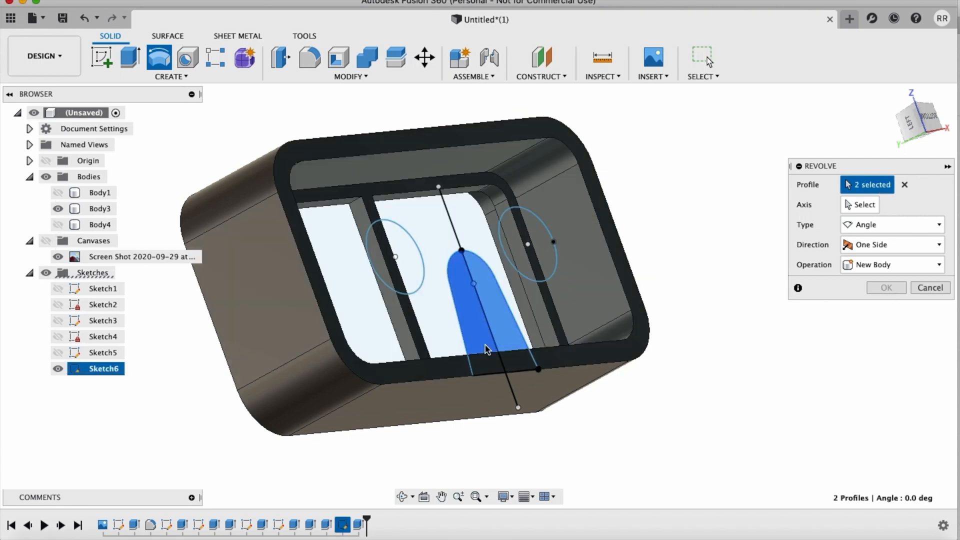
{"action": "left_click", "coordinate": [492, 369]}
{"action": "left_click", "coordinate": [520, 364]}
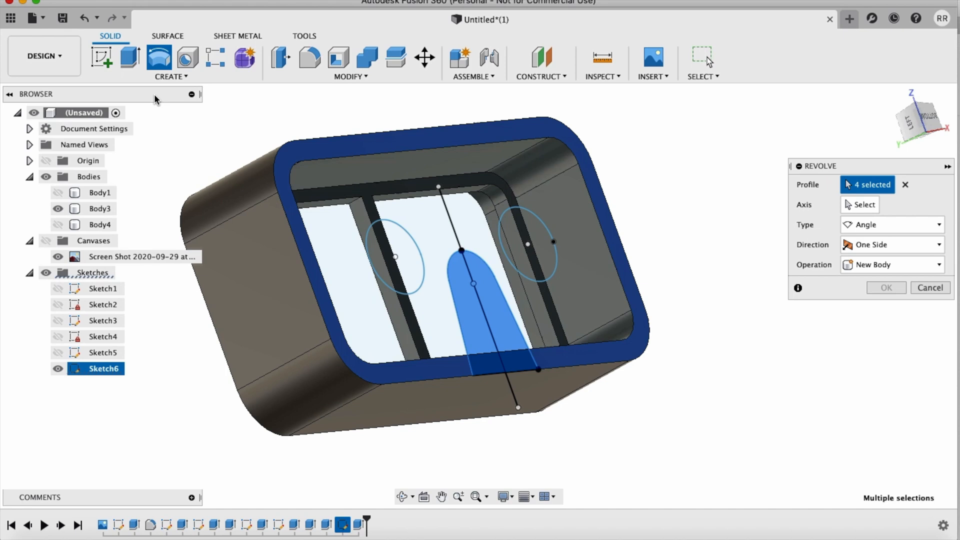
{"action": "left_click", "coordinate": [59, 193]}
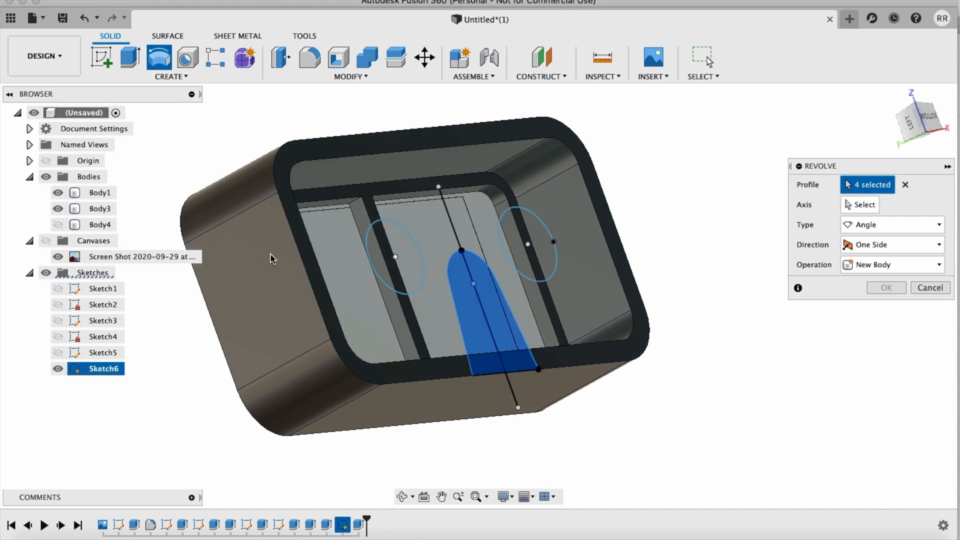
{"action": "left_click", "coordinate": [868, 211]}
{"action": "left_click", "coordinate": [589, 369]}
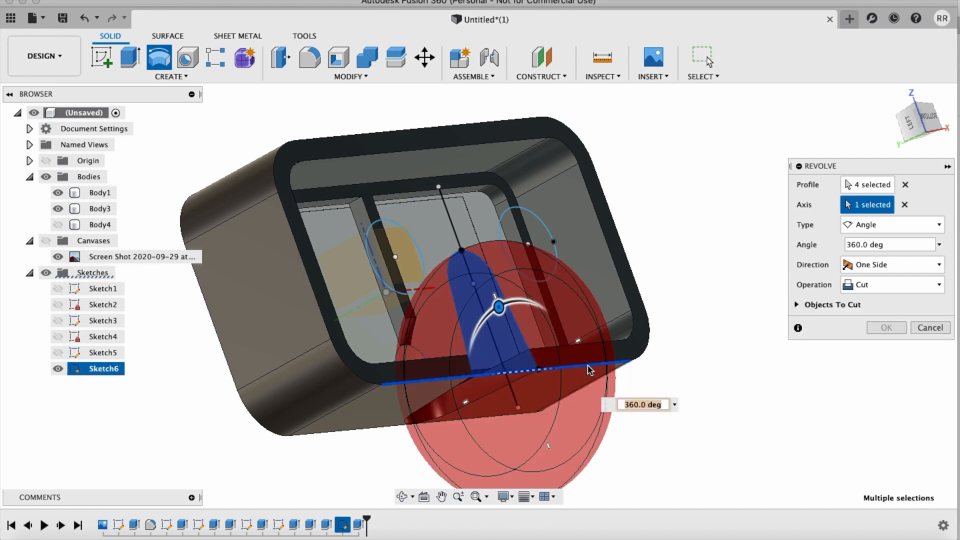
{"action": "left_click", "coordinate": [57, 224]}
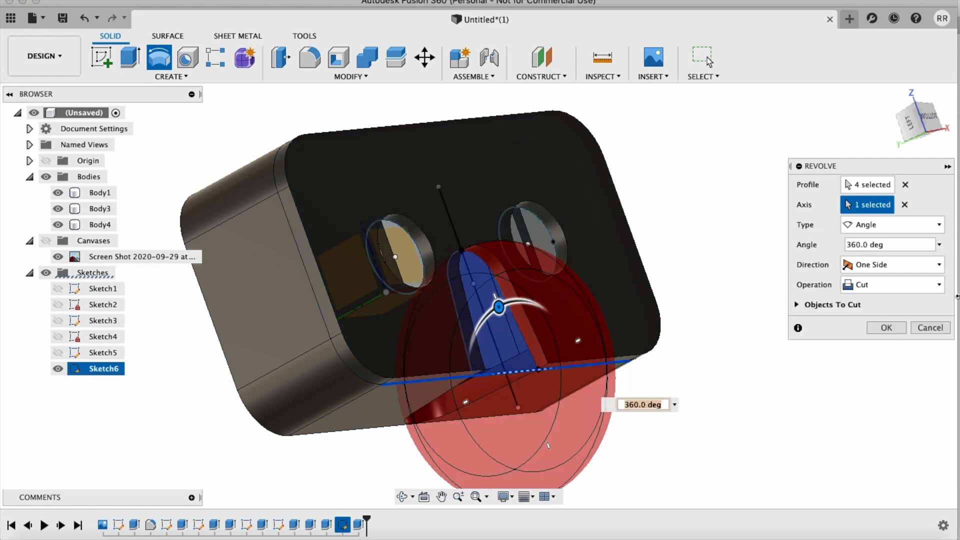
{"action": "left_click", "coordinate": [882, 332]}
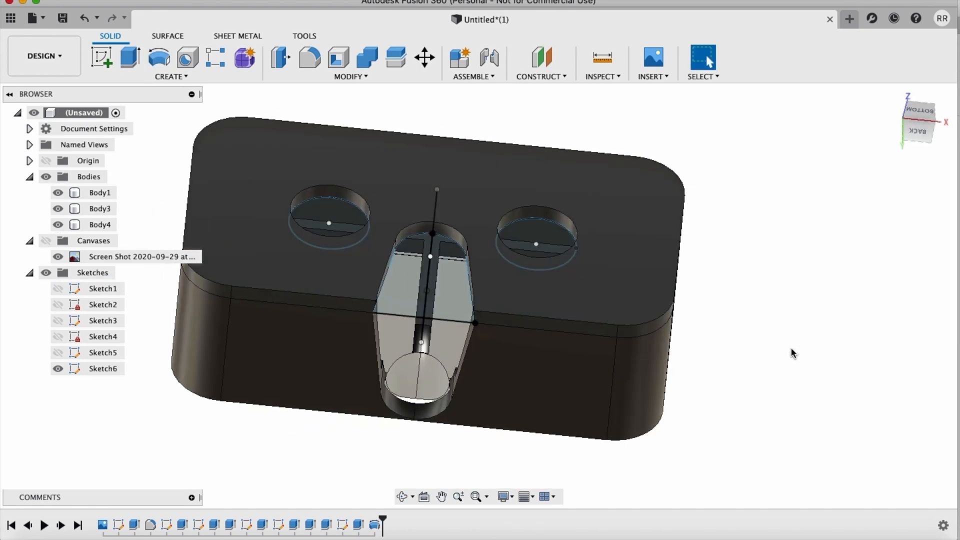
{"action": "scroll", "coordinate": [791, 347], "scroll_direction": "up", "scroll_amount": 10, "text": "shift"}
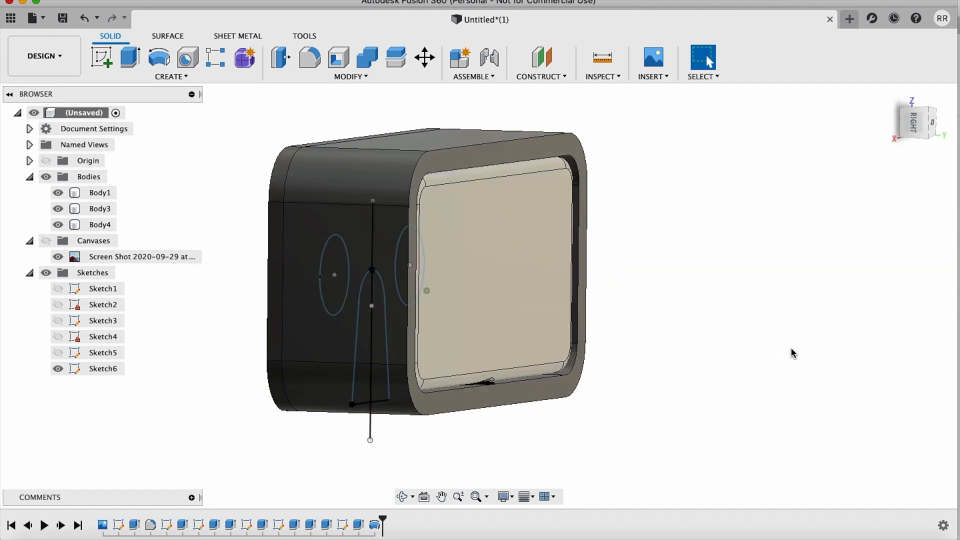
{"action": "scroll", "coordinate": [790, 347], "scroll_direction": "up", "scroll_amount": 10, "text": "shift"}
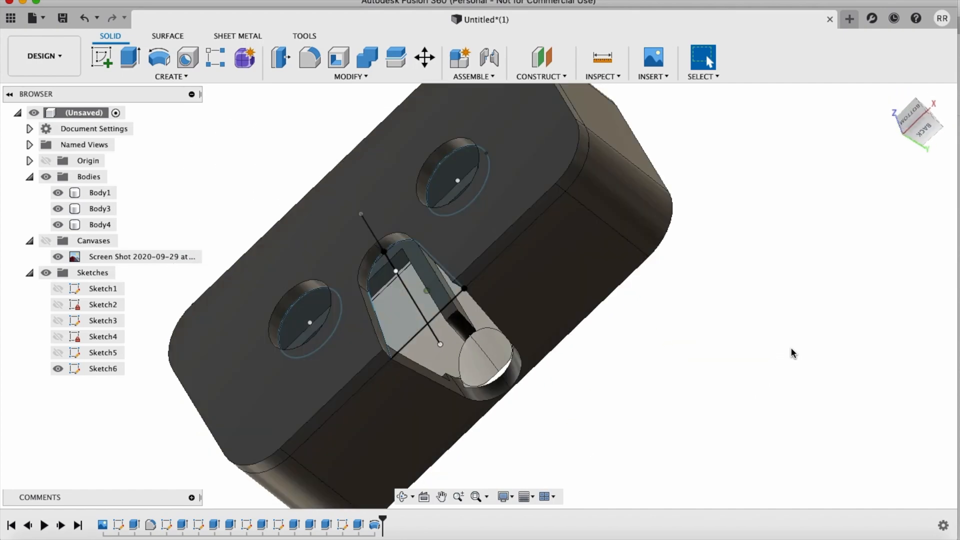
Step: Examine the nose cut-out, eye holes, face plate and open phone side of the case from several directions
{"action": "scroll", "coordinate": [790, 347], "scroll_direction": "up", "scroll_amount": 10, "text": "shift"}
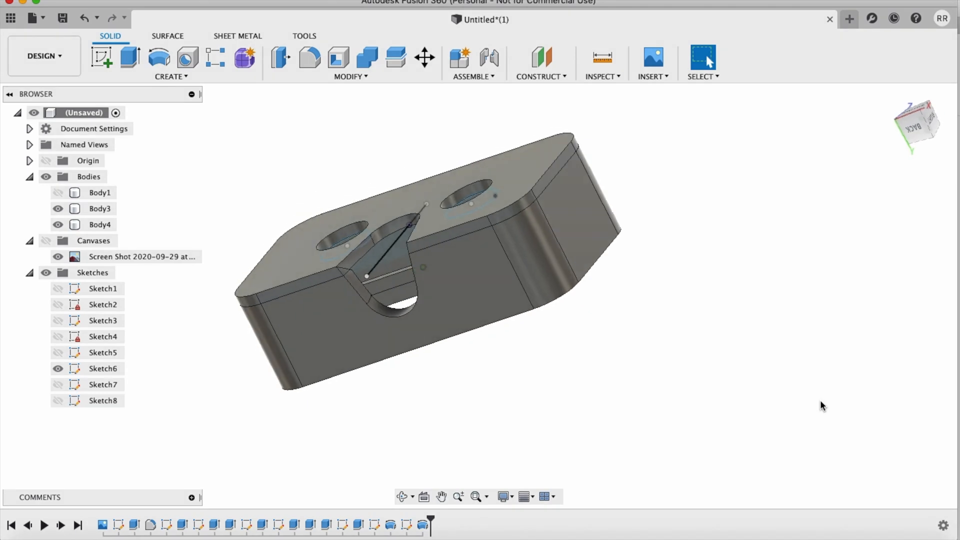
{"action": "scroll", "coordinate": [820, 400], "scroll_direction": "left", "scroll_amount": 5, "text": "shift"}
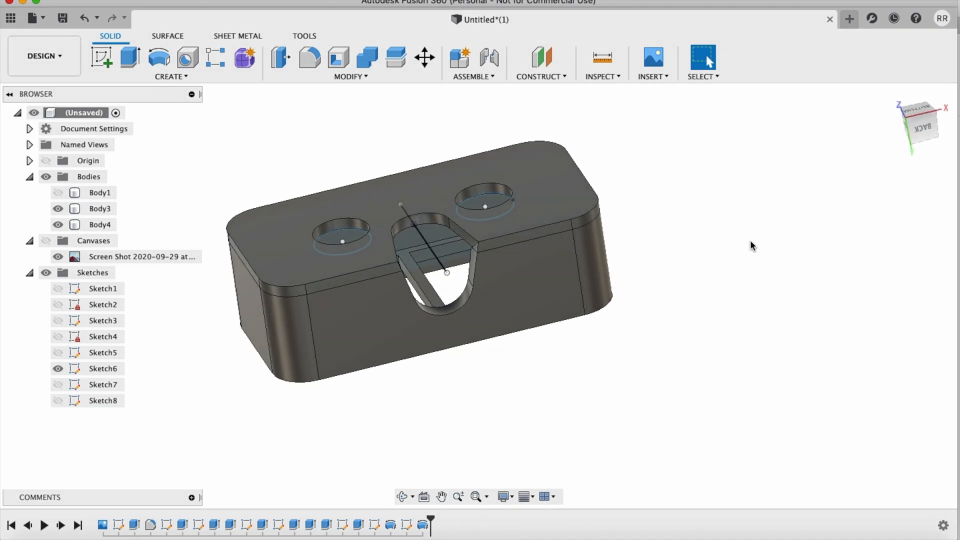
{"action": "scroll", "coordinate": [460, 259], "scroll_direction": "up", "scroll_amount": 4}
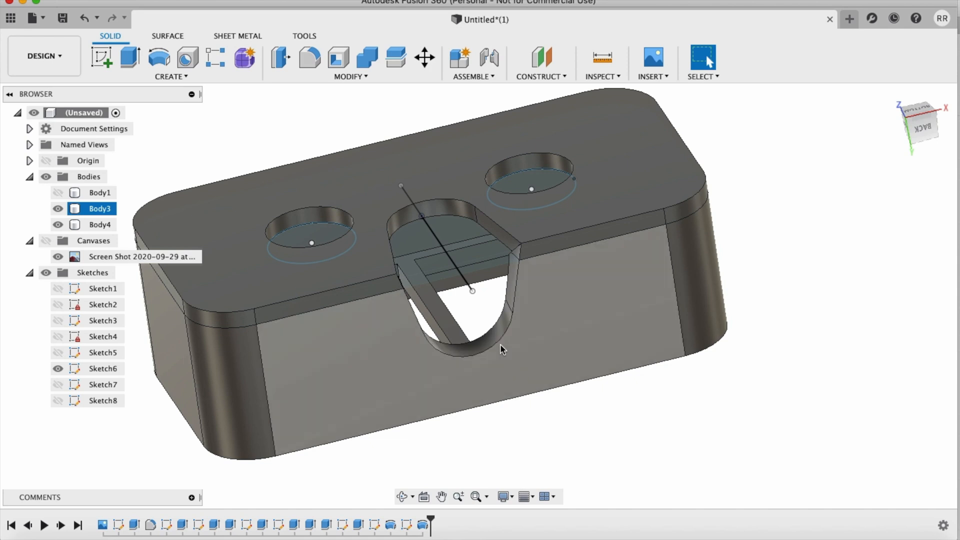
{"action": "scroll", "coordinate": [501, 344], "scroll_direction": "up", "scroll_amount": 5, "text": "shift"}
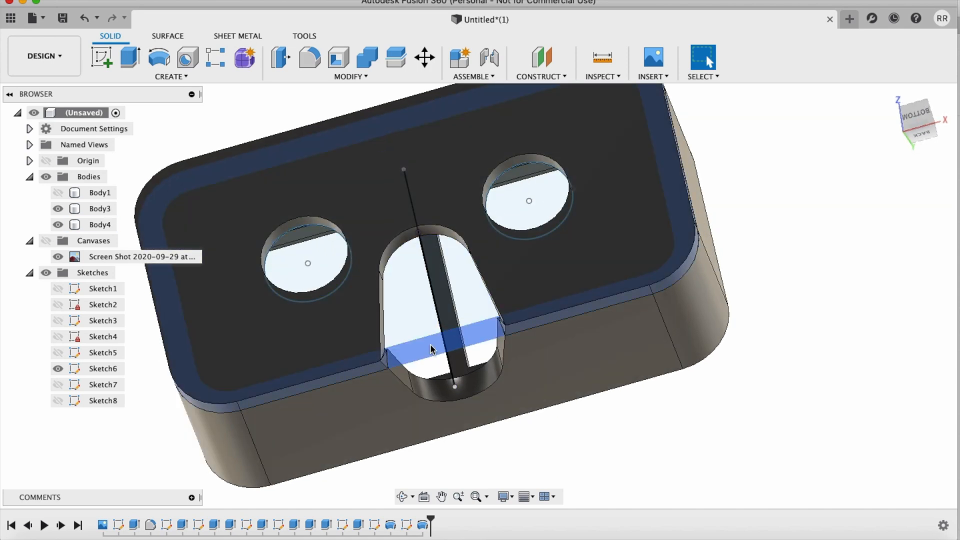
{"action": "scroll", "coordinate": [482, 218], "scroll_direction": "down", "scroll_amount": 5, "text": "shift"}
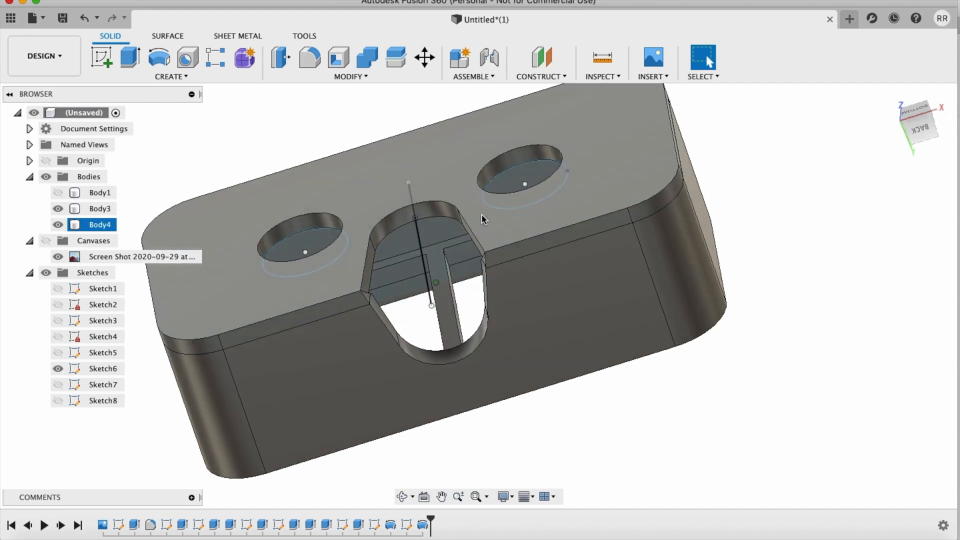
{"action": "scroll", "coordinate": [492, 312], "scroll_direction": "up", "scroll_amount": 6, "text": "shift"}
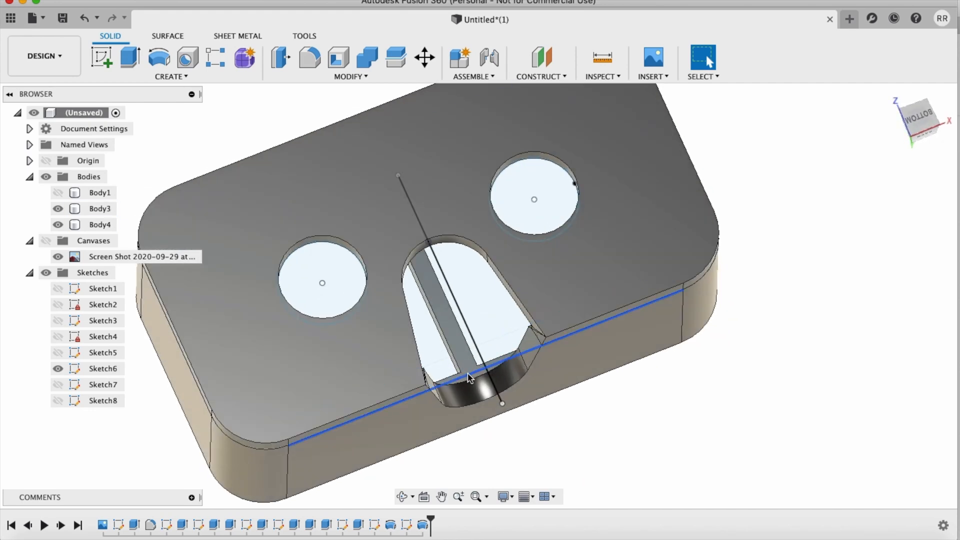
{"action": "scroll", "coordinate": [759, 461], "scroll_direction": "down", "scroll_amount": 1}
{"action": "scroll", "coordinate": [759, 461], "scroll_direction": "down", "scroll_amount": 3}
{"action": "scroll", "coordinate": [759, 460], "scroll_direction": "up", "scroll_amount": 5, "text": "shift"}
{"action": "scroll", "coordinate": [759, 461], "scroll_direction": "left", "scroll_amount": 8, "text": "shift"}
{"action": "scroll", "coordinate": [759, 461], "scroll_direction": "right", "scroll_amount": 5, "text": "shift"}
{"action": "scroll", "coordinate": [759, 460], "scroll_direction": "left", "scroll_amount": 8, "text": "shift"}
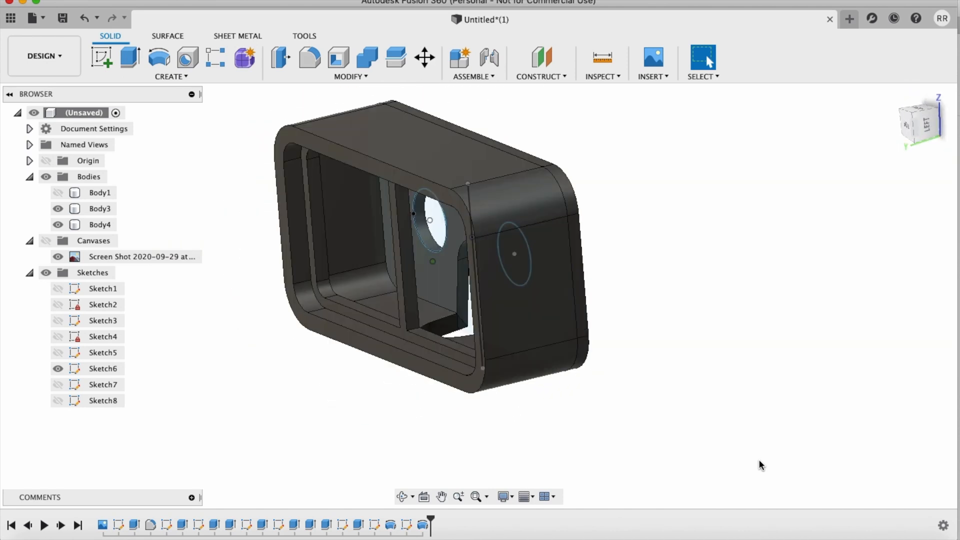
{"action": "scroll", "coordinate": [759, 461], "scroll_direction": "right", "scroll_amount": 8, "text": "shift"}
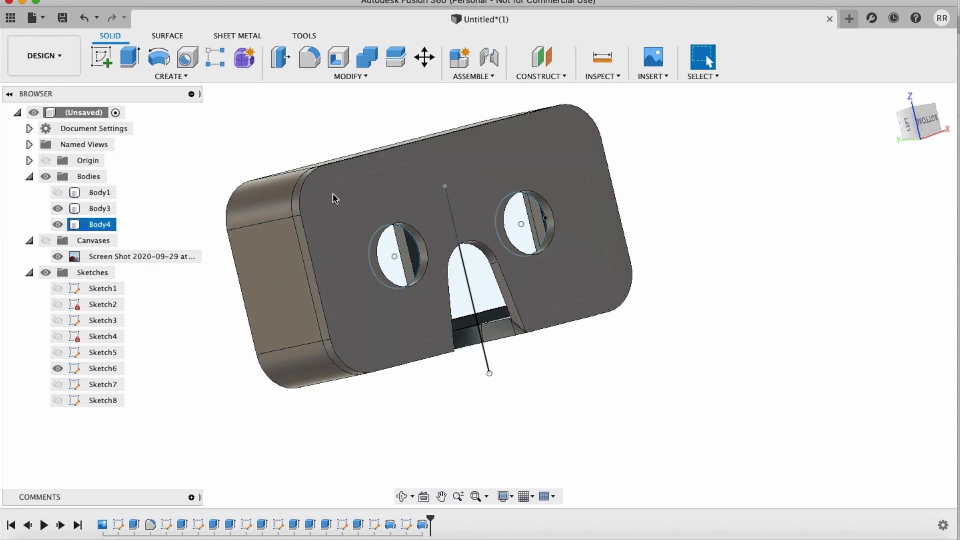
{"action": "left_click", "coordinate": [736, 441]}
{"action": "scroll", "coordinate": [736, 441], "scroll_direction": "down", "scroll_amount": 10, "text": "shift"}
{"action": "scroll", "coordinate": [737, 441], "scroll_direction": "down", "scroll_amount": 3, "text": "shift"}
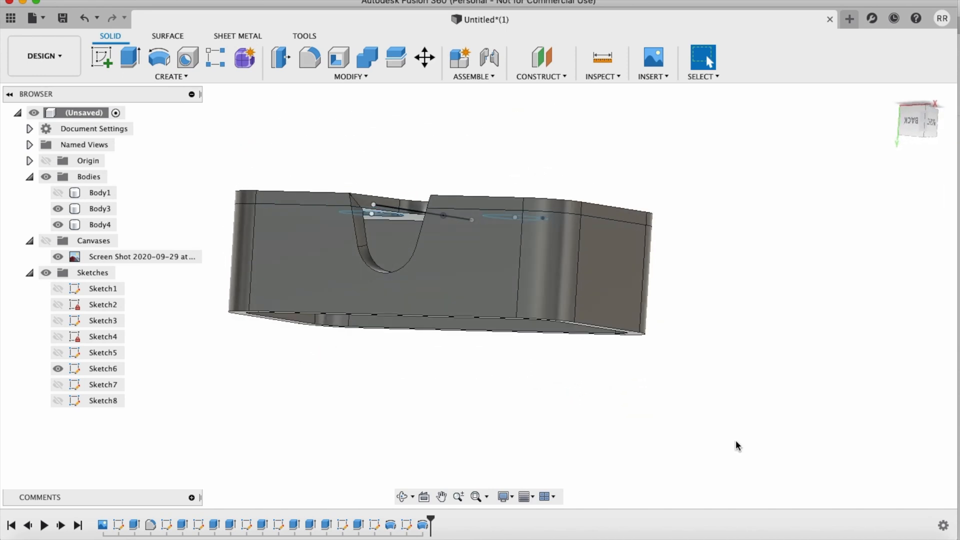
{"action": "scroll", "coordinate": [736, 442], "scroll_direction": "up", "scroll_amount": 15, "text": "shift"}
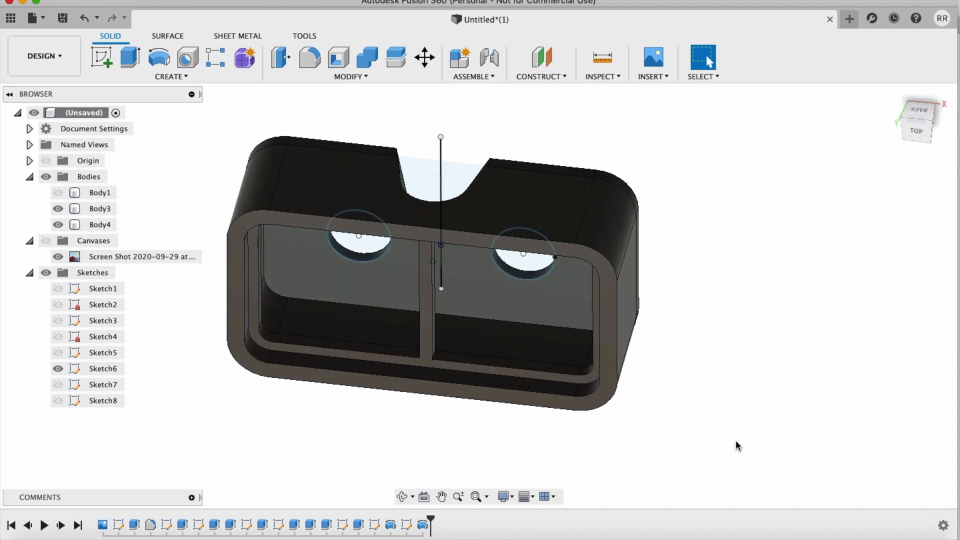
Step: Create a sketch on the face plate's outer face and project the case's open-side rim face into it with a projection link
{"action": "scroll", "coordinate": [736, 441], "scroll_direction": "up", "scroll_amount": 5, "text": "shift"}
{"action": "left_click", "coordinate": [110, 52]}
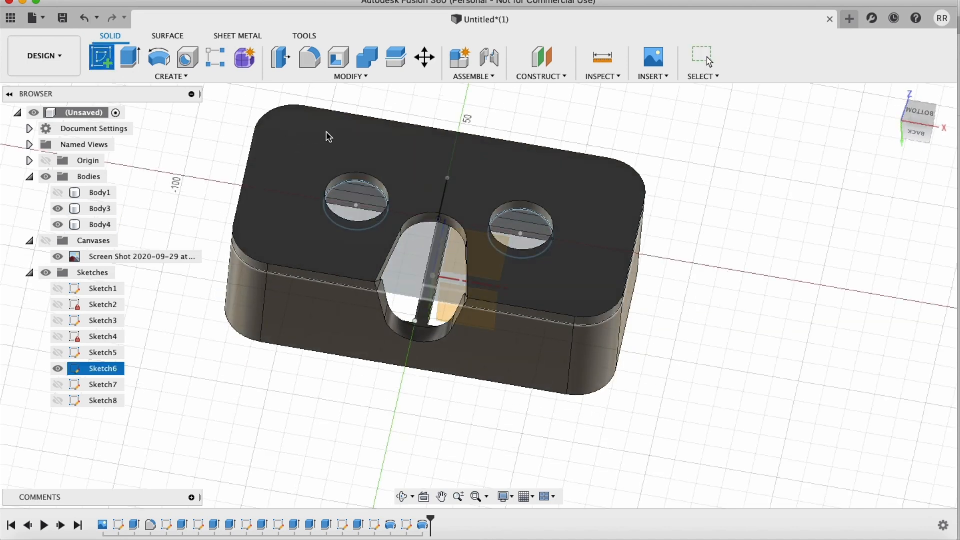
{"action": "left_click", "coordinate": [326, 133]}
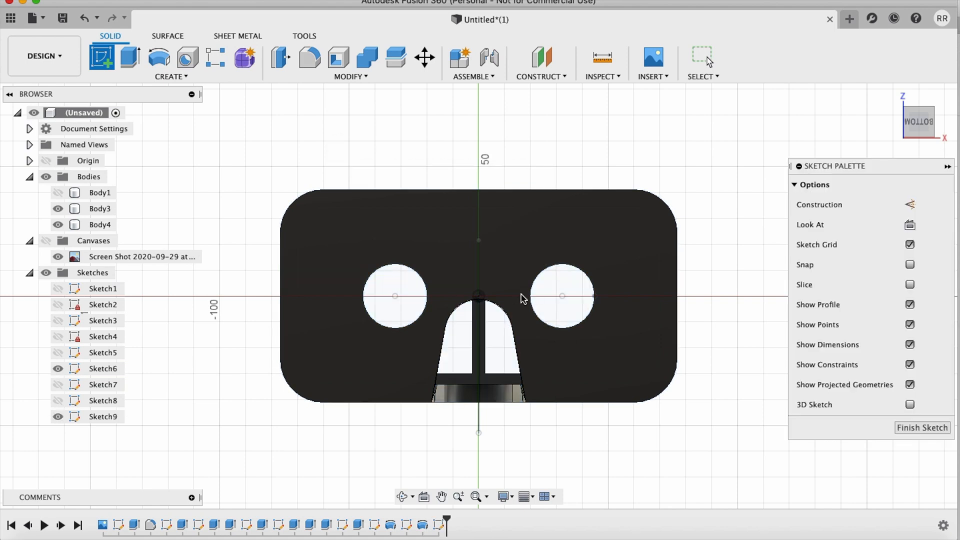
{"action": "key", "text": "p"}
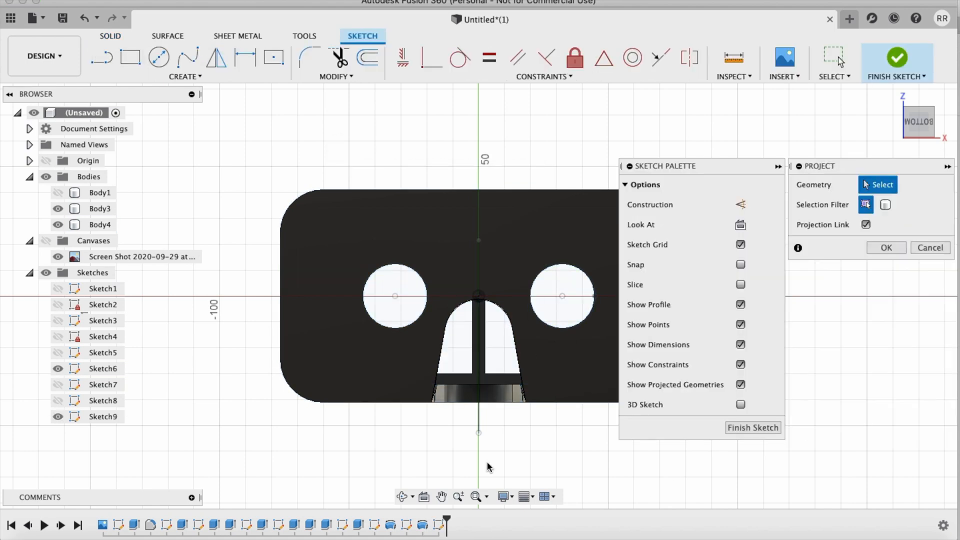
{"action": "scroll", "coordinate": [493, 463], "scroll_direction": "up", "scroll_amount": 5, "text": "shift"}
{"action": "scroll", "coordinate": [495, 464], "scroll_direction": "up", "scroll_amount": 3, "text": "shift"}
{"action": "left_click", "coordinate": [598, 225]}
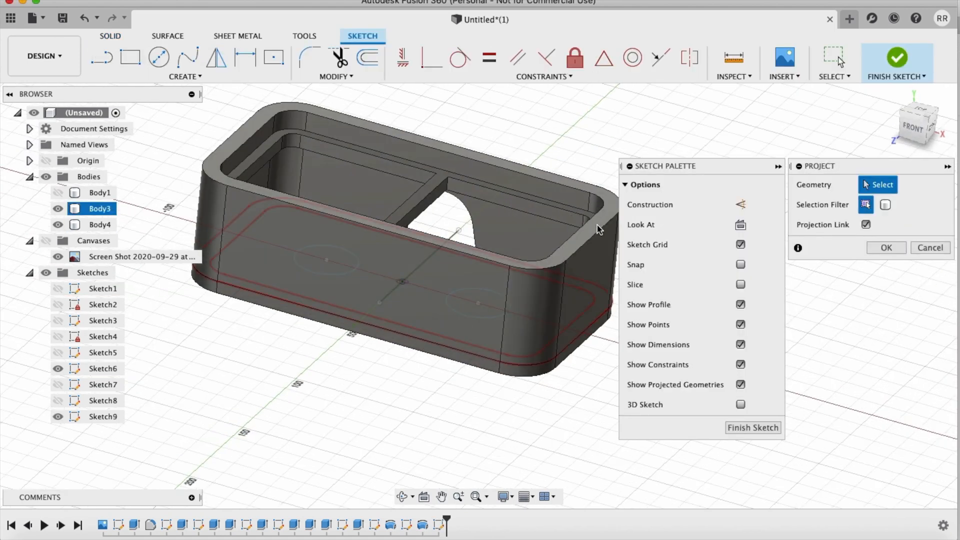
{"action": "left_click", "coordinate": [598, 225]}
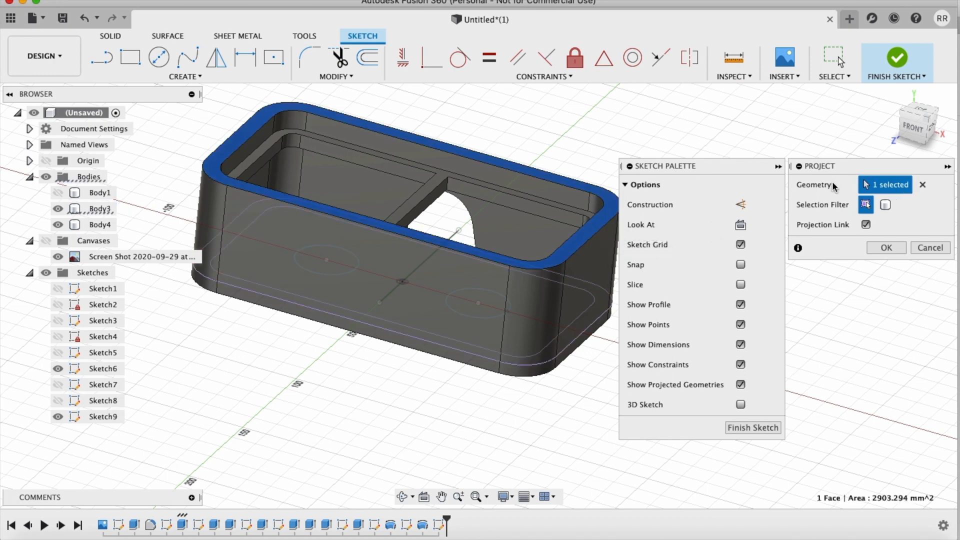
{"action": "left_click", "coordinate": [886, 248]}
{"action": "scroll", "coordinate": [640, 390], "scroll_direction": "down", "scroll_amount": 10, "text": "shift"}
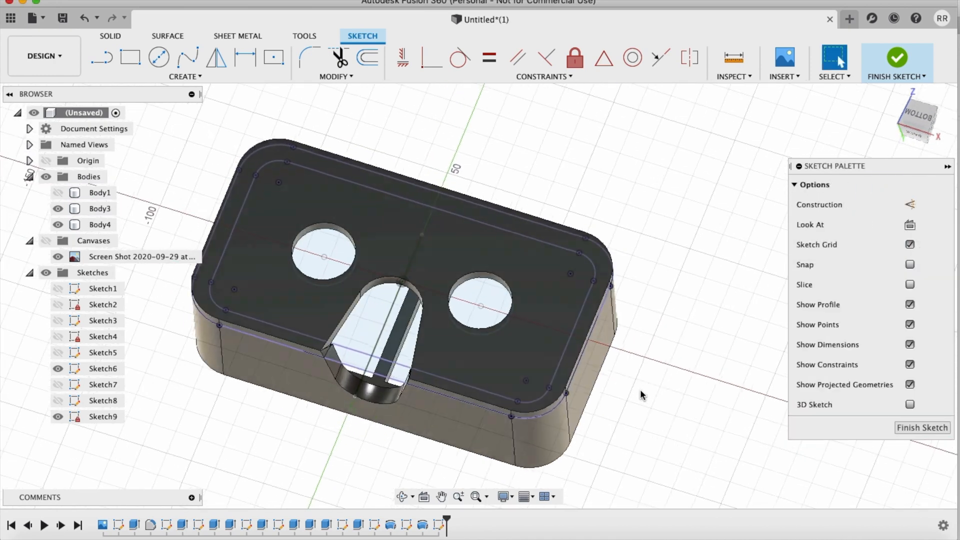
{"action": "scroll", "coordinate": [640, 389], "scroll_direction": "down", "scroll_amount": 2, "text": "shift"}
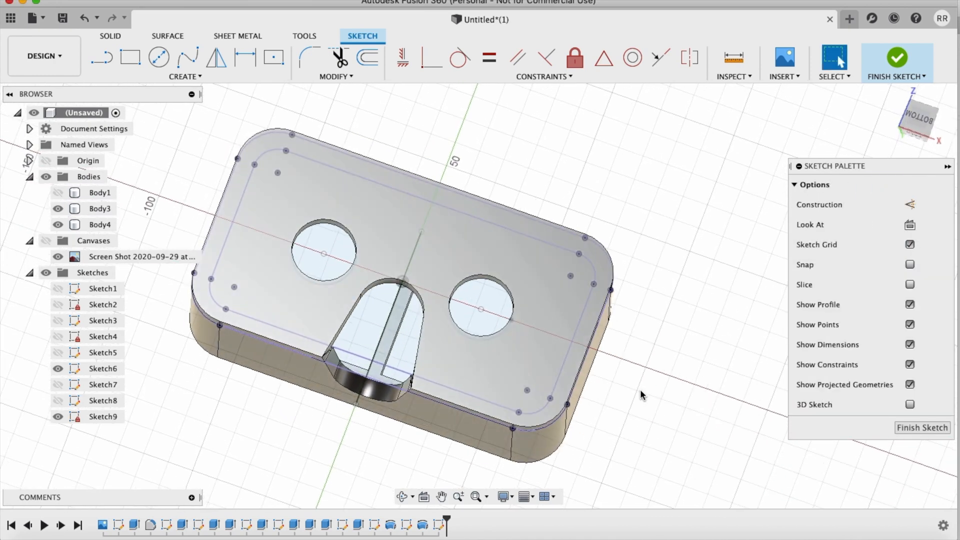
Step: Start a one-sided new-body extrusion of the projected rim ring profile in Sketch9
{"action": "key", "text": "e"}
{"action": "scroll", "coordinate": [668, 390], "scroll_direction": "down", "scroll_amount": 5, "text": "shift"}
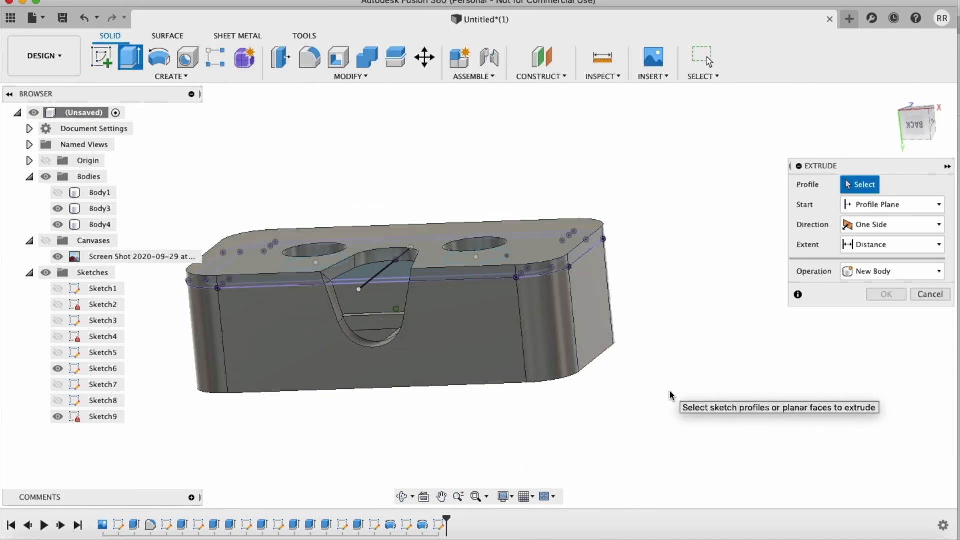
{"action": "left_click", "coordinate": [564, 269]}
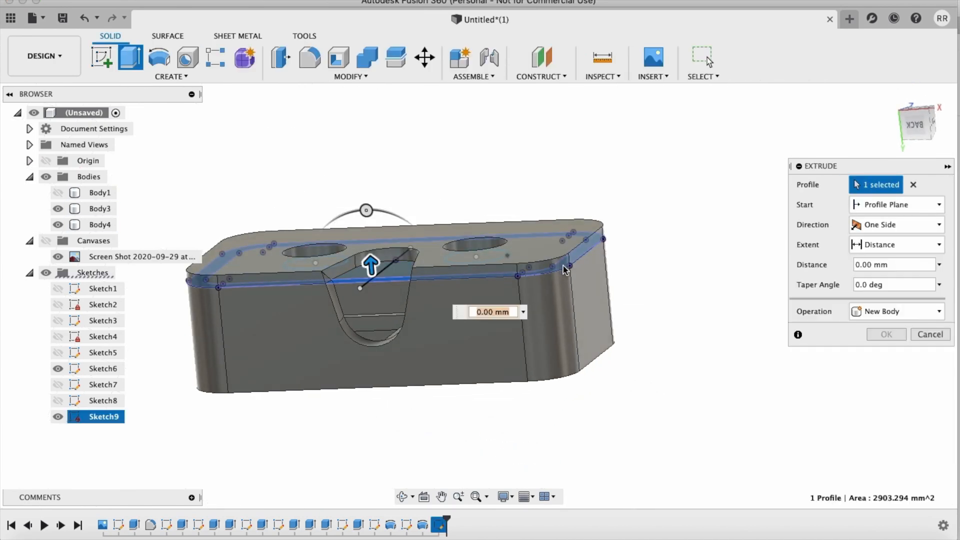
{"action": "scroll", "coordinate": [566, 270], "scroll_direction": "up", "scroll_amount": 3}
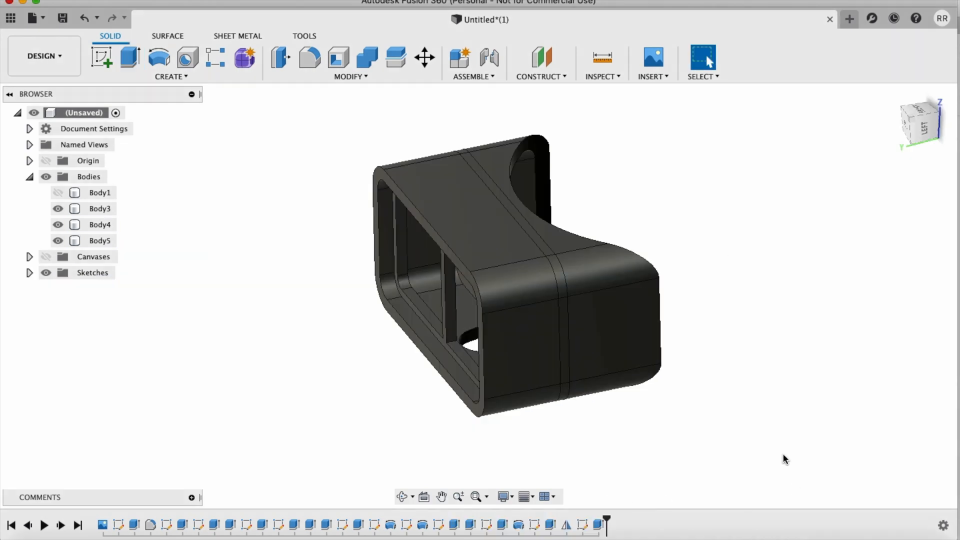
Step: Roll the design history back to just before the nose cut through the lower case wall, and inspect the uncut wall
{"action": "scroll", "coordinate": [781, 451], "scroll_direction": "right", "scroll_amount": 10, "text": "shift"}
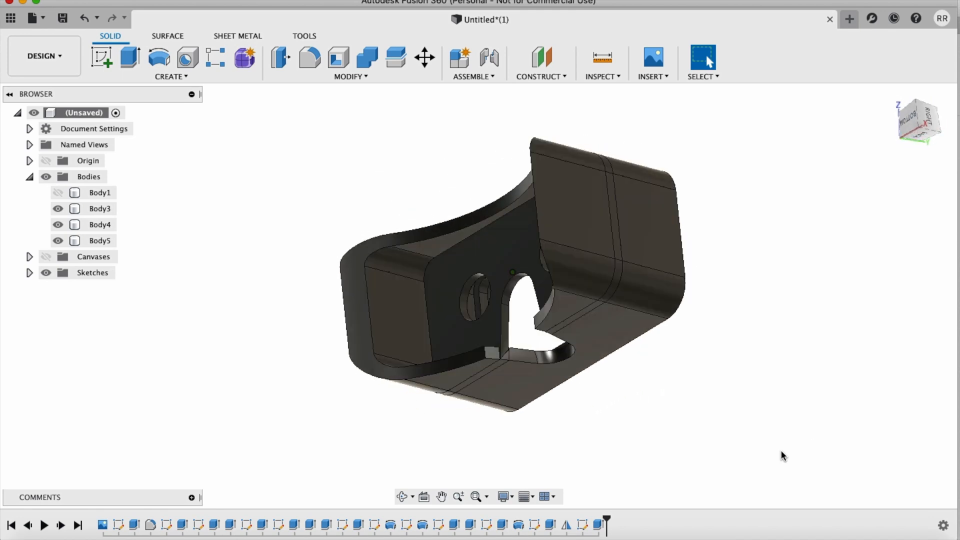
{"action": "scroll", "coordinate": [783, 456], "scroll_direction": "right", "scroll_amount": 10, "text": "shift"}
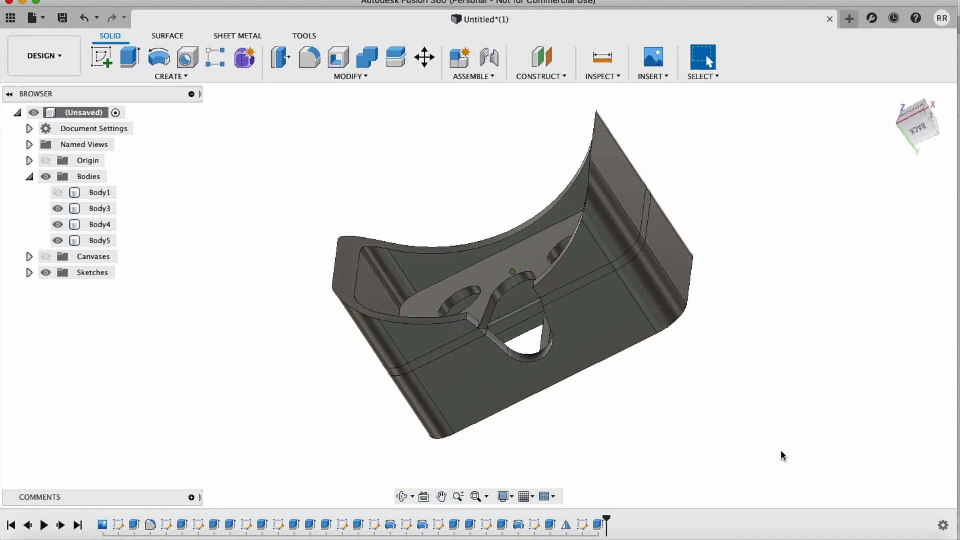
{"action": "scroll", "coordinate": [784, 455], "scroll_direction": "right", "scroll_amount": 3, "text": "shift"}
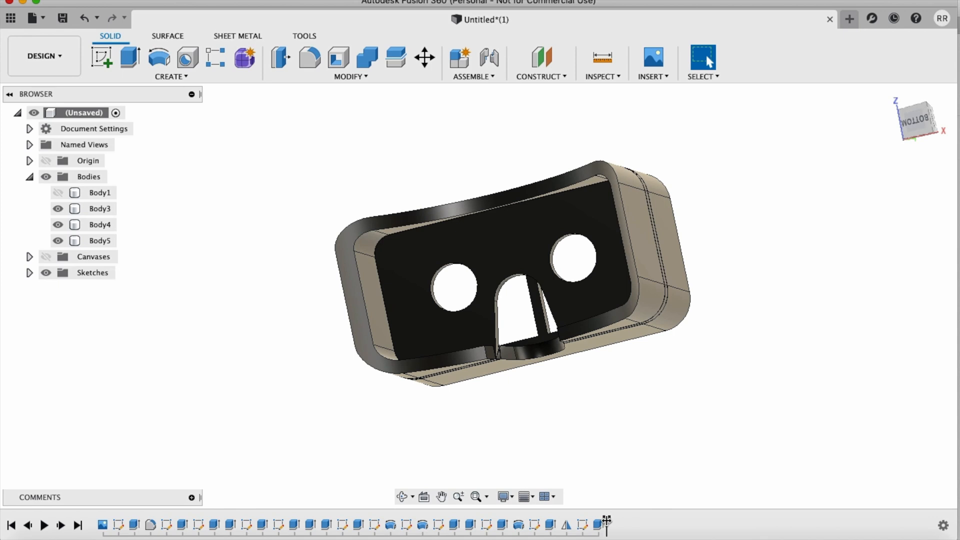
{"action": "left_click_drag", "start_coordinate": [605, 523], "coordinate": [391, 522]}
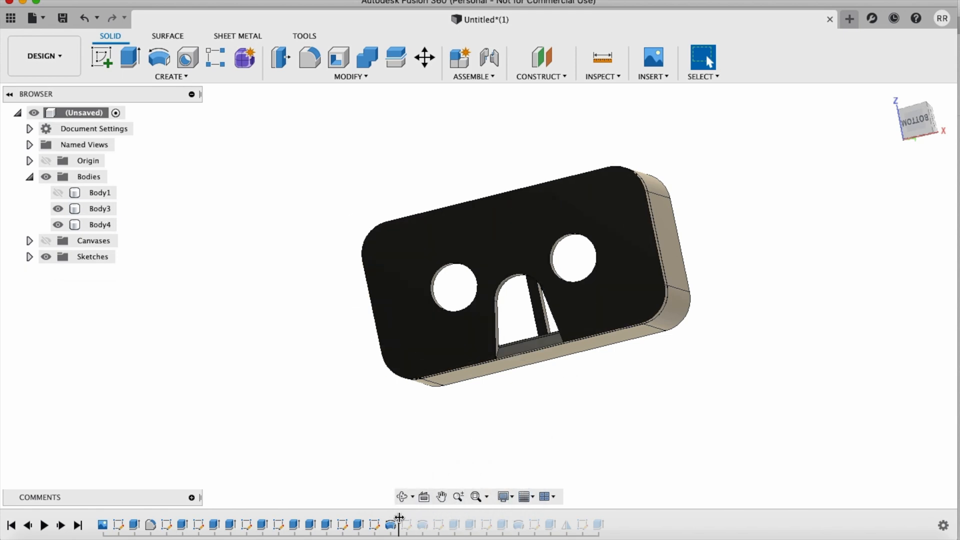
{"action": "scroll", "coordinate": [582, 360], "scroll_direction": "up", "scroll_amount": 5}
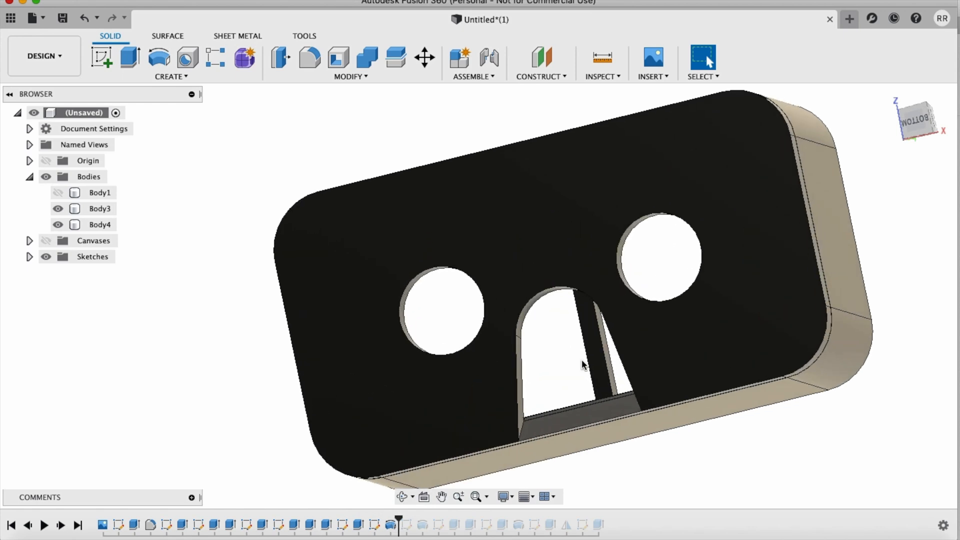
{"action": "scroll", "coordinate": [584, 365], "scroll_direction": "right", "scroll_amount": 4}
{"action": "scroll", "coordinate": [584, 366], "scroll_direction": "down", "scroll_amount": 10, "text": "shift"}
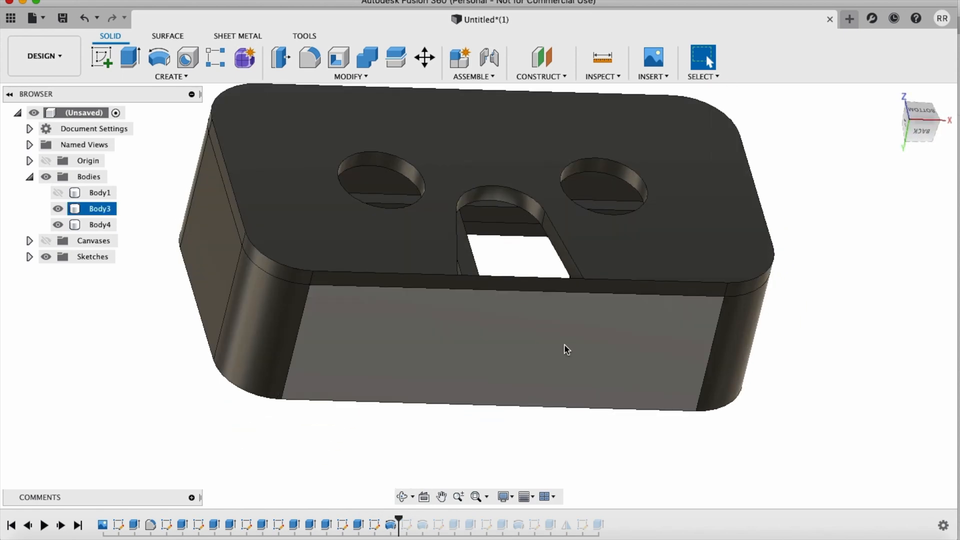
{"action": "scroll", "coordinate": [550, 300], "scroll_direction": "left", "scroll_amount": 10, "text": "shift"}
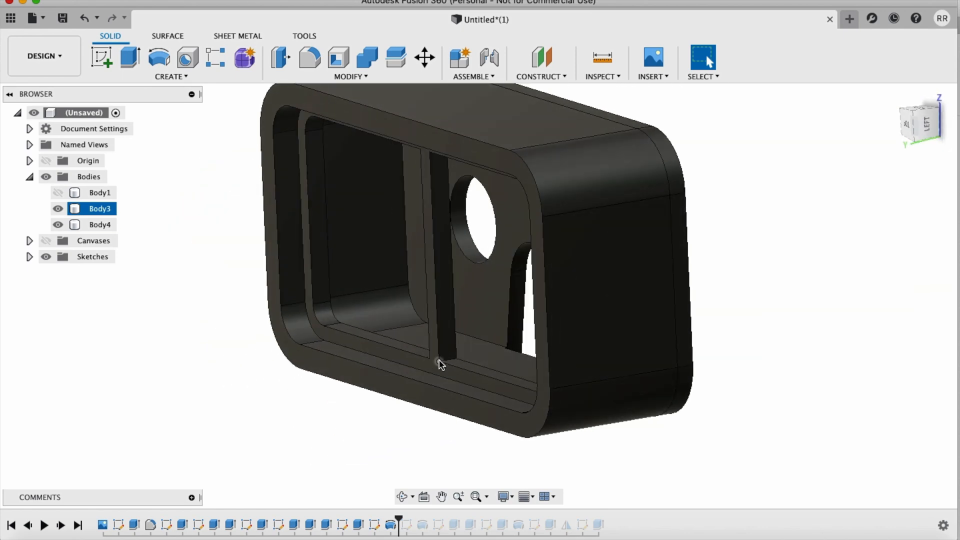
{"action": "scroll", "coordinate": [671, 415], "scroll_direction": "up", "scroll_amount": 10, "text": "shift"}
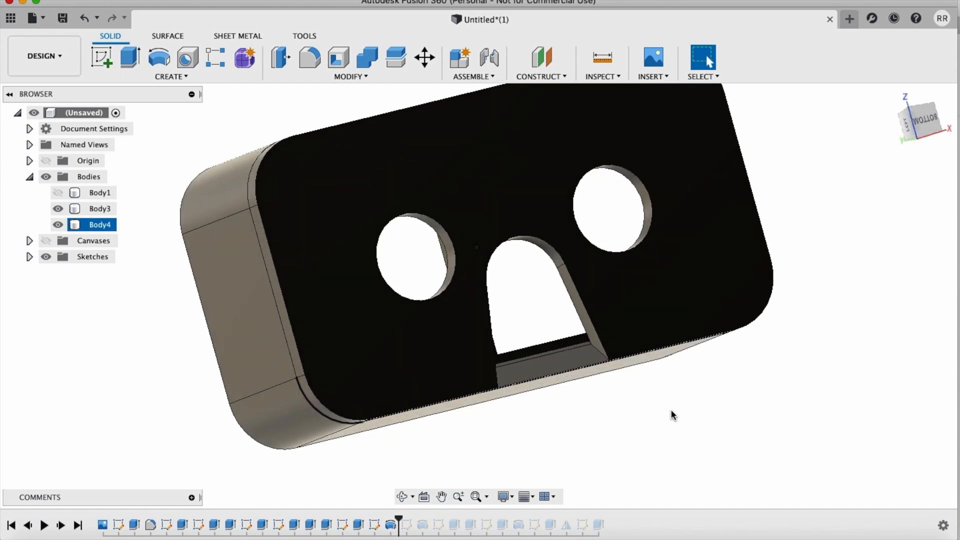
Step: Roll the design history forward past the lower wall's nose cut and the sketch of the projected rim
{"action": "left_click_drag", "start_coordinate": [399, 520], "coordinate": [433, 518]}
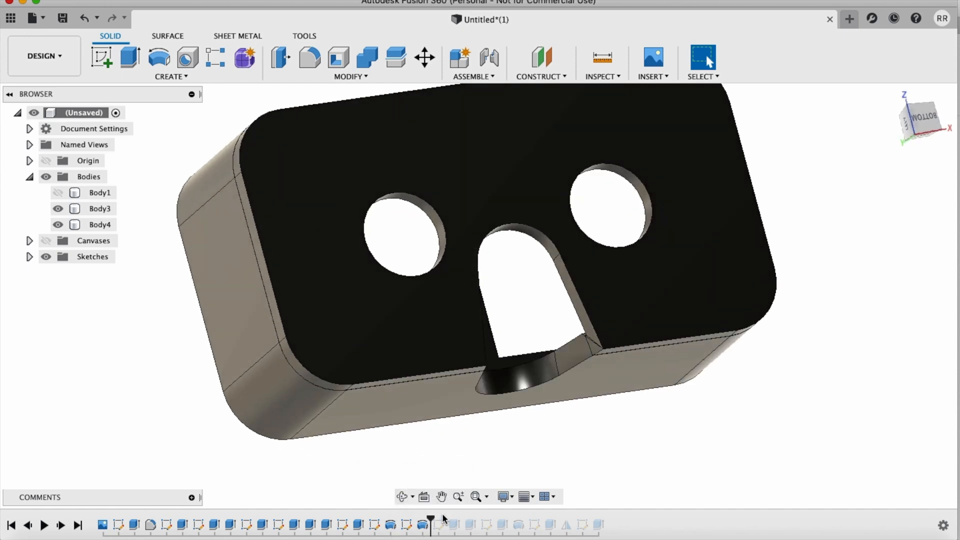
{"action": "scroll", "coordinate": [598, 479], "scroll_direction": "down", "scroll_amount": 10, "text": "shift"}
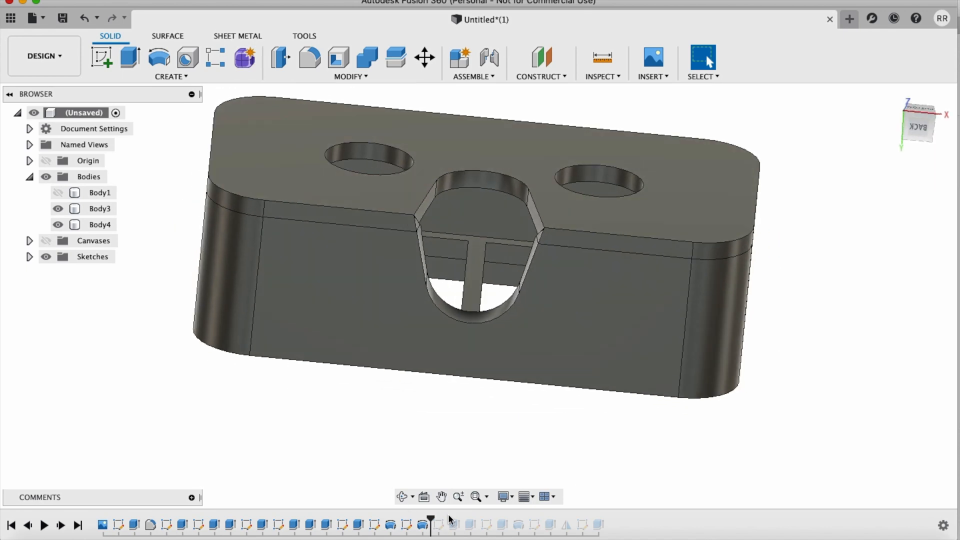
{"action": "left_click_drag", "start_coordinate": [431, 518], "coordinate": [439, 520]}
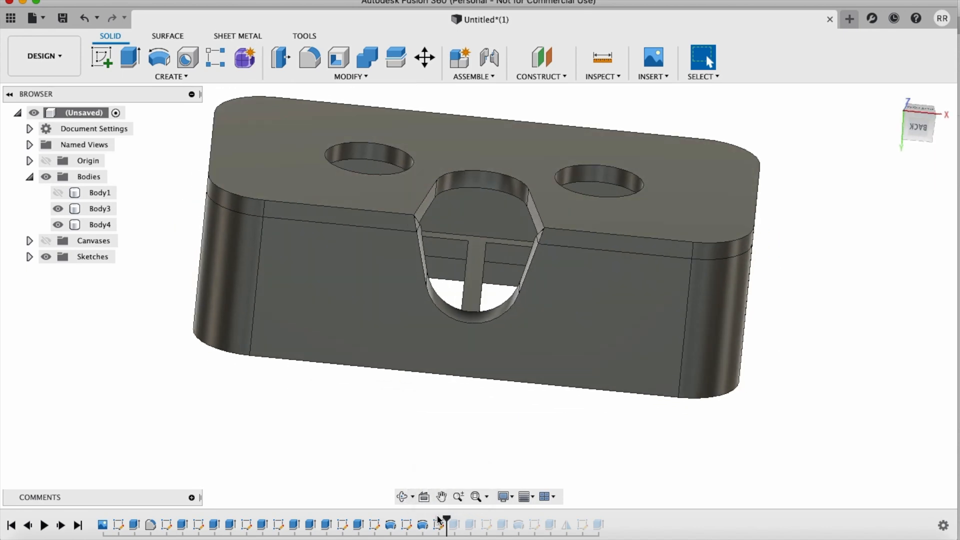
Step: Show Sketch11 to check its geometry against the face plate, and hide it again
{"action": "left_click", "coordinate": [29, 256]}
{"action": "left_click", "coordinate": [58, 433]}
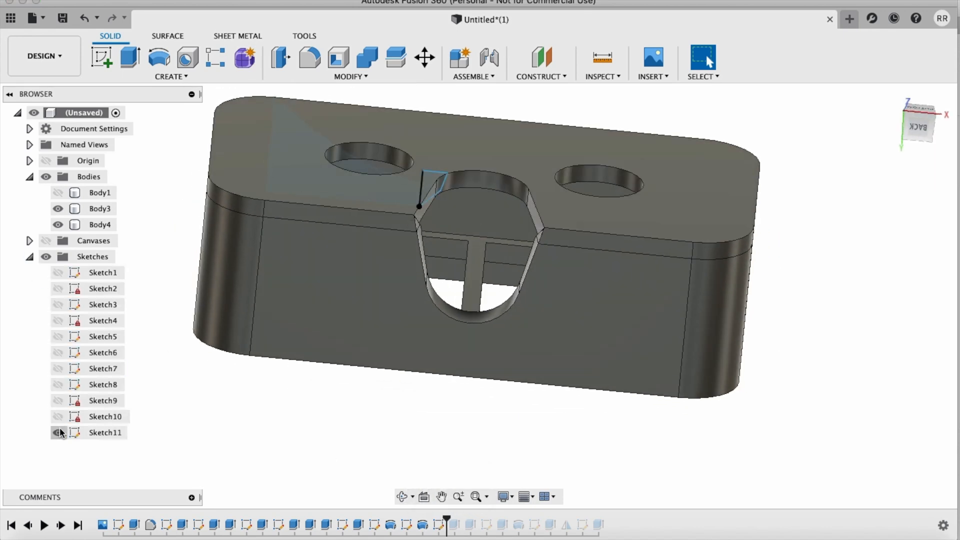
{"action": "scroll", "coordinate": [293, 398], "scroll_direction": "up", "scroll_amount": 10, "text": "shift"}
{"action": "scroll", "coordinate": [293, 398], "scroll_direction": "right", "scroll_amount": 1, "text": "shift"}
{"action": "left_click", "coordinate": [58, 433]}
Step: Roll the design history forward past the two extrusions after the rim sketch, and examine the tall face surround from both sides
{"action": "left_click_drag", "start_coordinate": [448, 520], "coordinate": [478, 520]}
{"action": "scroll", "coordinate": [654, 428], "scroll_direction": "up", "scroll_amount": 2}
{"action": "scroll", "coordinate": [655, 429], "scroll_direction": "down", "scroll_amount": 5, "text": "shift"}
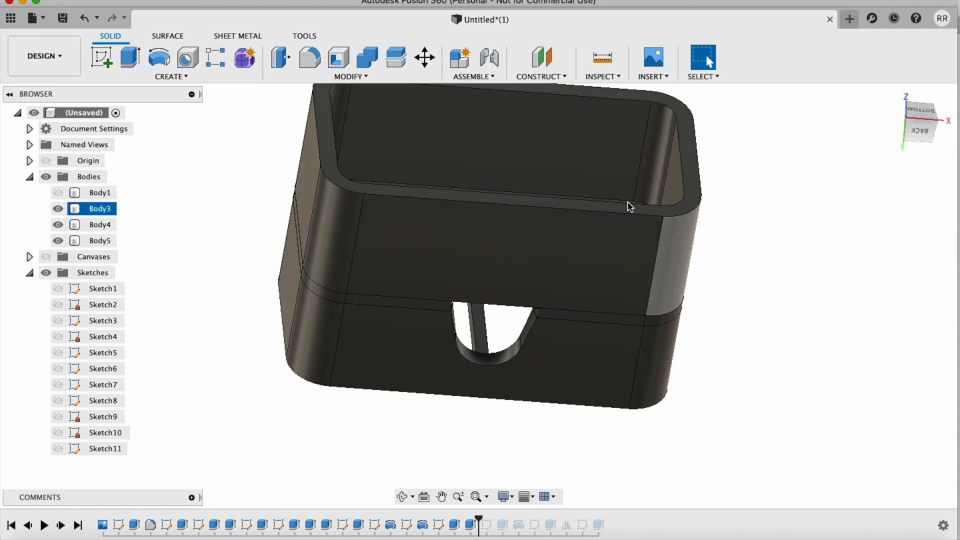
{"action": "scroll", "coordinate": [695, 361], "scroll_direction": "down", "scroll_amount": 5, "text": "shift"}
{"action": "scroll", "coordinate": [695, 361], "scroll_direction": "down", "scroll_amount": 5, "text": "shift"}
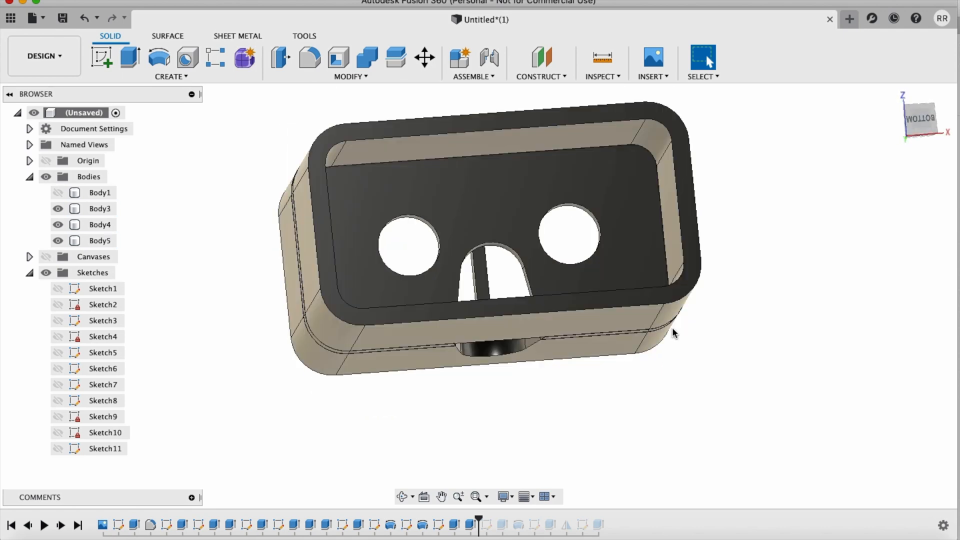
{"action": "left_click", "coordinate": [573, 186]}
{"action": "scroll", "coordinate": [737, 348], "scroll_direction": "down", "scroll_amount": 5, "text": "shift"}
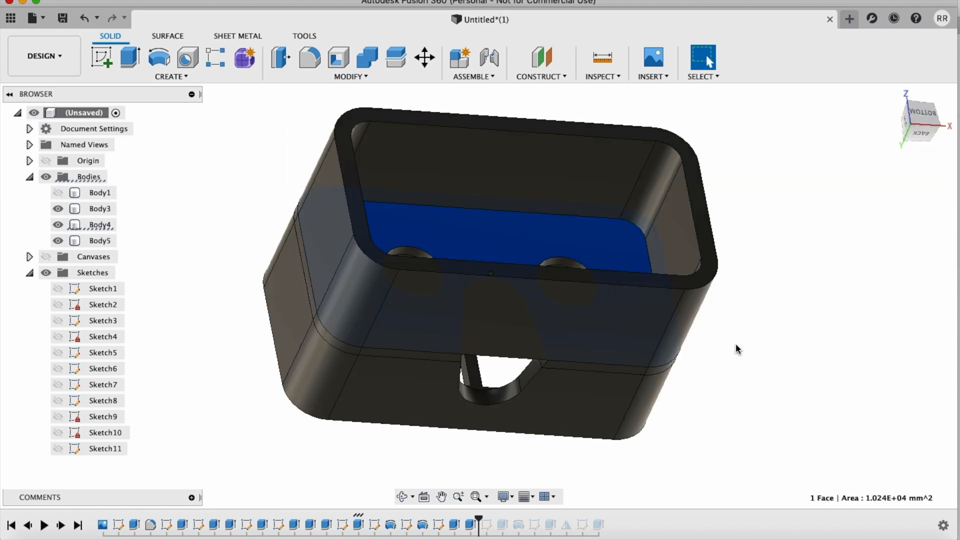
{"action": "scroll", "coordinate": [737, 343], "scroll_direction": "down", "scroll_amount": 5, "text": "shift"}
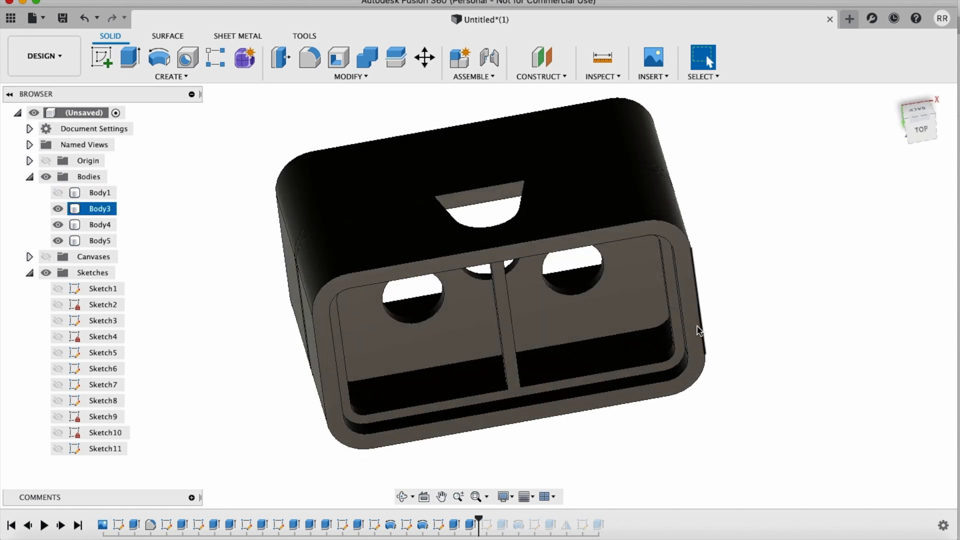
Step: Roll the design history forward past Sketch10 and the curved face cut, and inspect the contoured surround
{"action": "scroll", "coordinate": [809, 253], "scroll_direction": "down", "scroll_amount": 5, "text": "shift"}
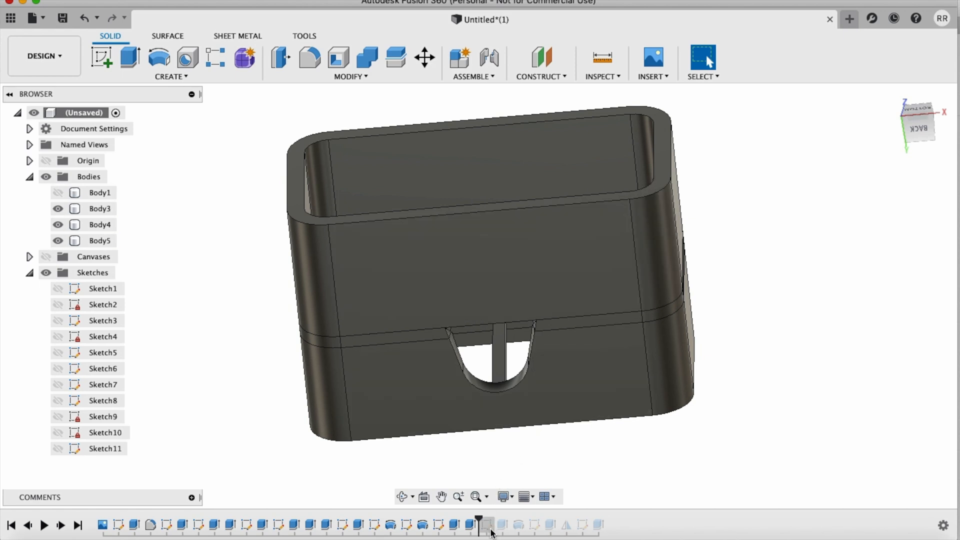
{"action": "mouse_move", "coordinate": [480, 518]}
{"action": "left_mouse_down"}
{"action": "mouse_move", "coordinate": [525, 519]}
{"action": "mouse_move", "coordinate": [511, 519]}
{"action": "left_mouse_up"}
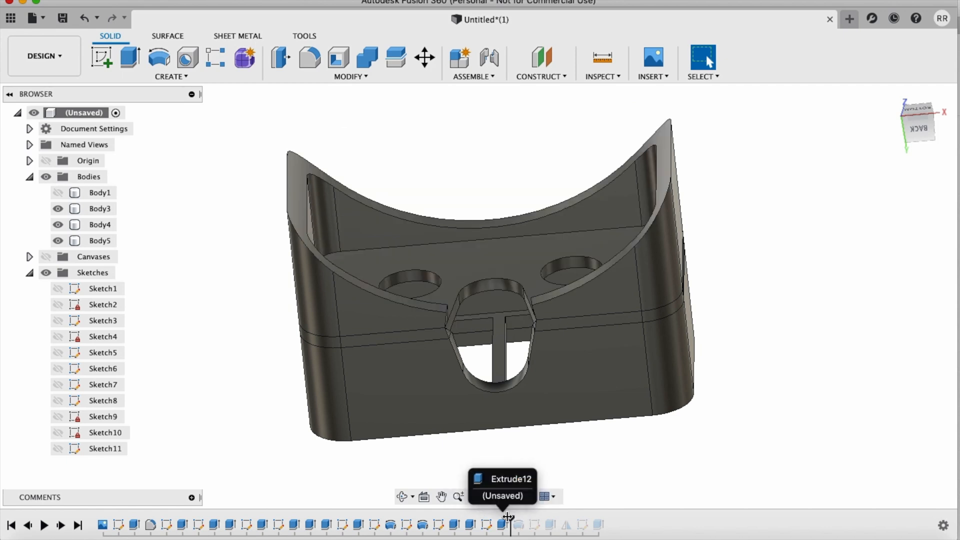
{"action": "scroll", "coordinate": [734, 416], "scroll_direction": "up", "scroll_amount": 10, "text": "shift"}
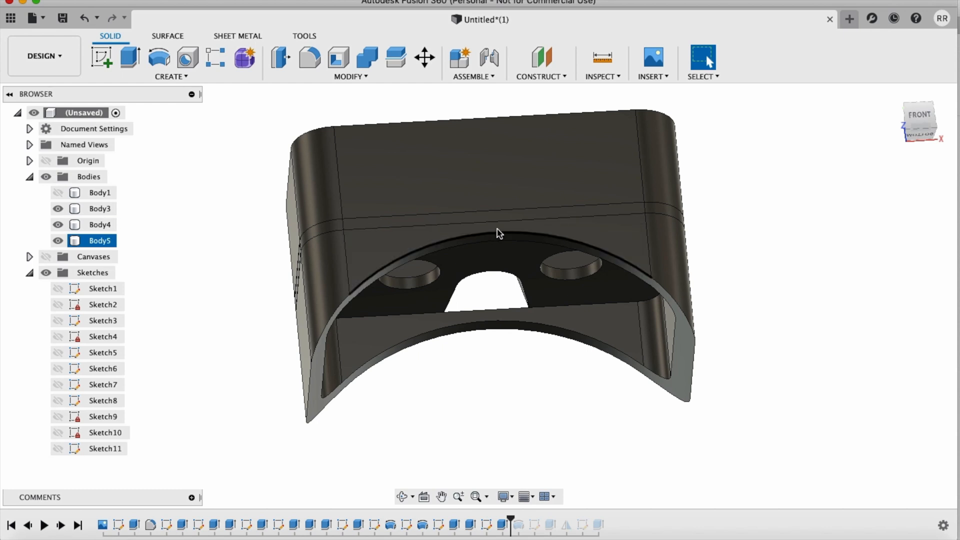
{"action": "scroll", "coordinate": [495, 233], "scroll_direction": "up", "scroll_amount": 5}
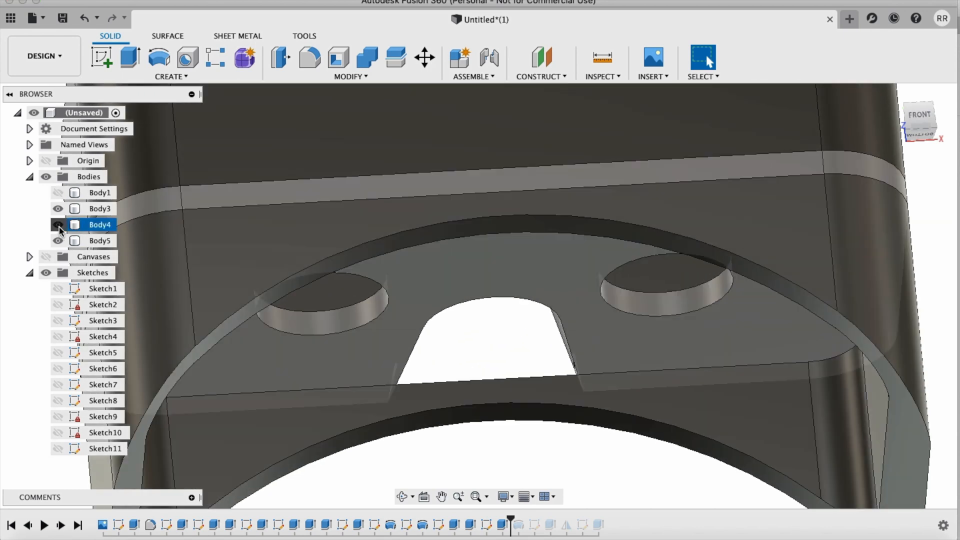
Step: Hide the face plate (Body4) and examine the case and curved surround without it from several sides
{"action": "left_click", "coordinate": [59, 224]}
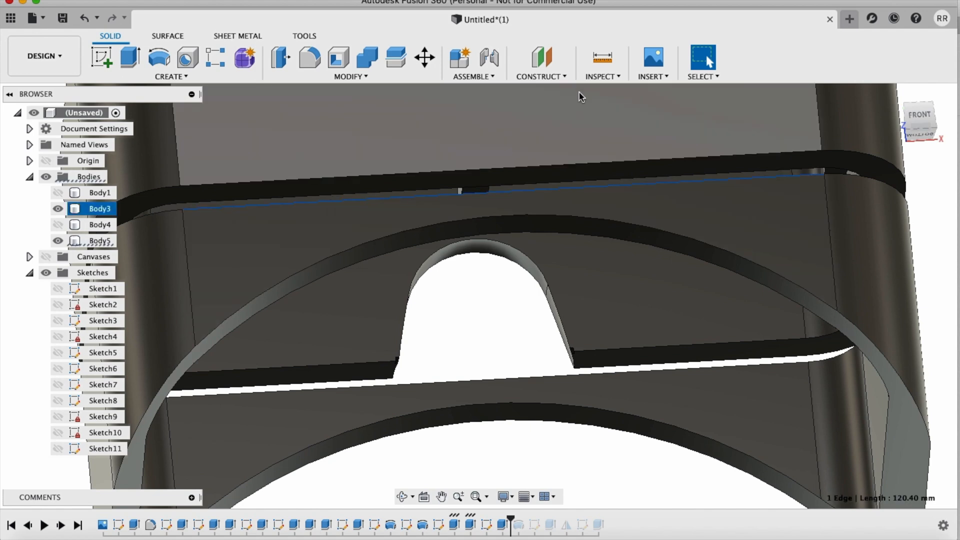
{"action": "scroll", "coordinate": [521, 353], "scroll_direction": "down", "scroll_amount": 5}
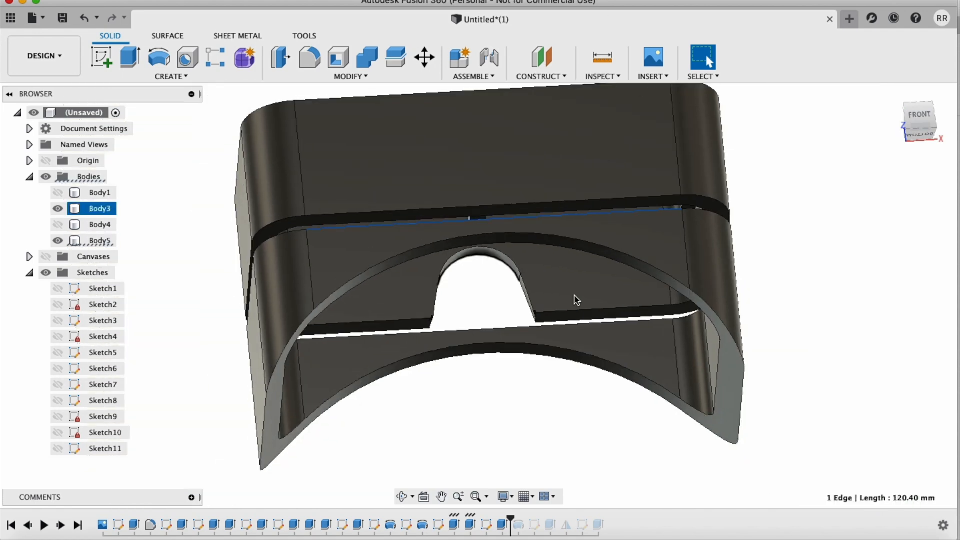
{"action": "left_click", "coordinate": [818, 300]}
{"action": "scroll", "coordinate": [817, 300], "scroll_direction": "up", "scroll_amount": 10, "text": "shift"}
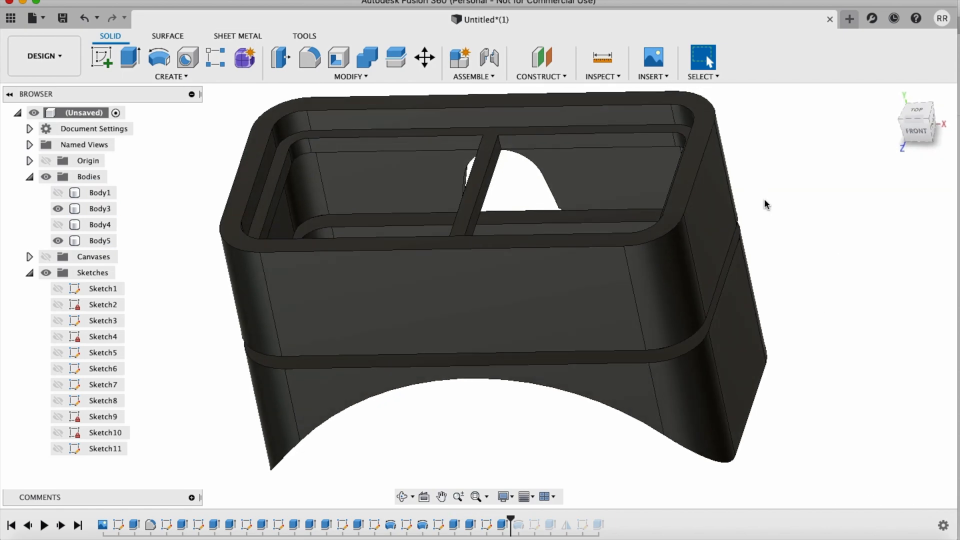
{"action": "scroll", "coordinate": [773, 206], "scroll_direction": "down", "scroll_amount": 10, "text": "shift"}
{"action": "scroll", "coordinate": [773, 206], "scroll_direction": "down", "scroll_amount": 10, "text": "shift"}
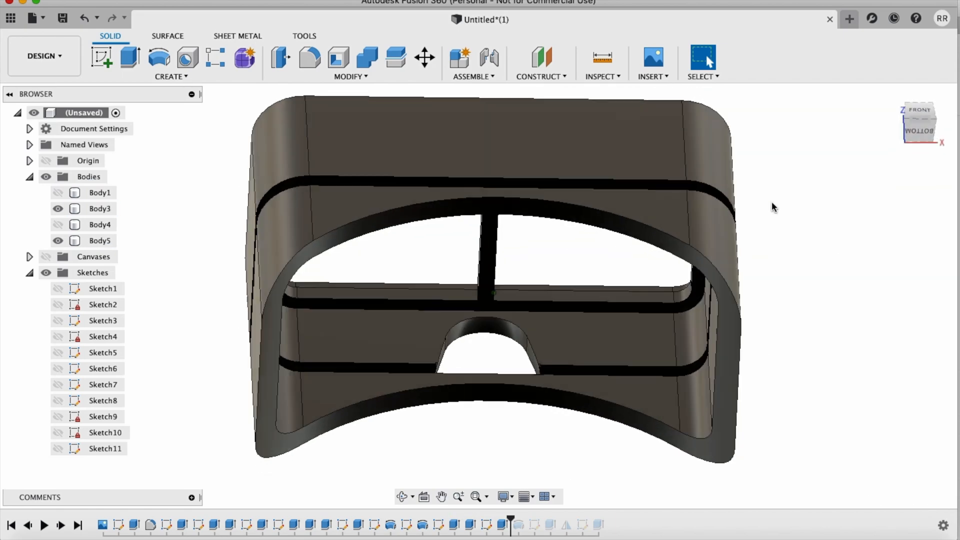
{"action": "scroll", "coordinate": [772, 202], "scroll_direction": "down", "scroll_amount": 2, "text": "shift"}
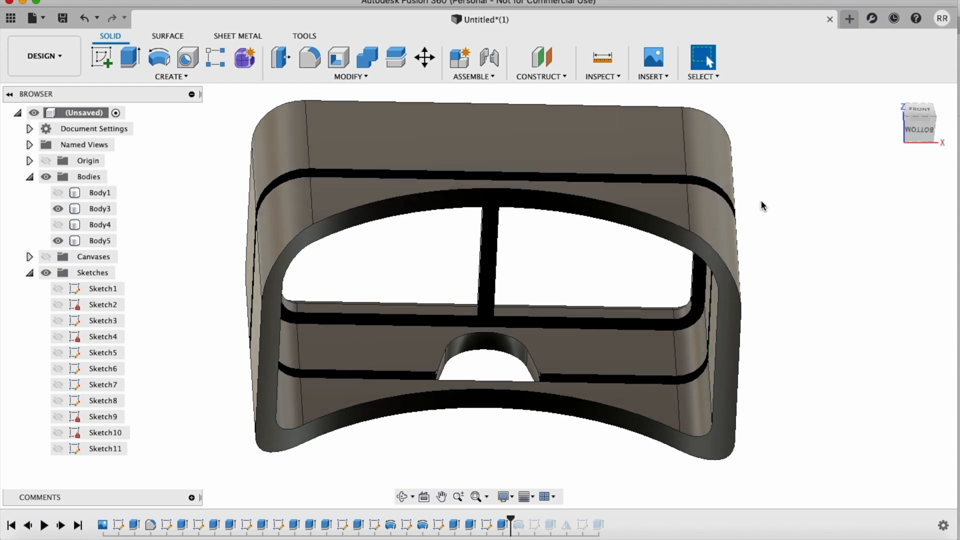
{"action": "scroll", "coordinate": [896, 217], "scroll_direction": "down", "scroll_amount": 4}
{"action": "scroll", "coordinate": [896, 216], "scroll_direction": "down", "scroll_amount": 15, "text": "shift"}
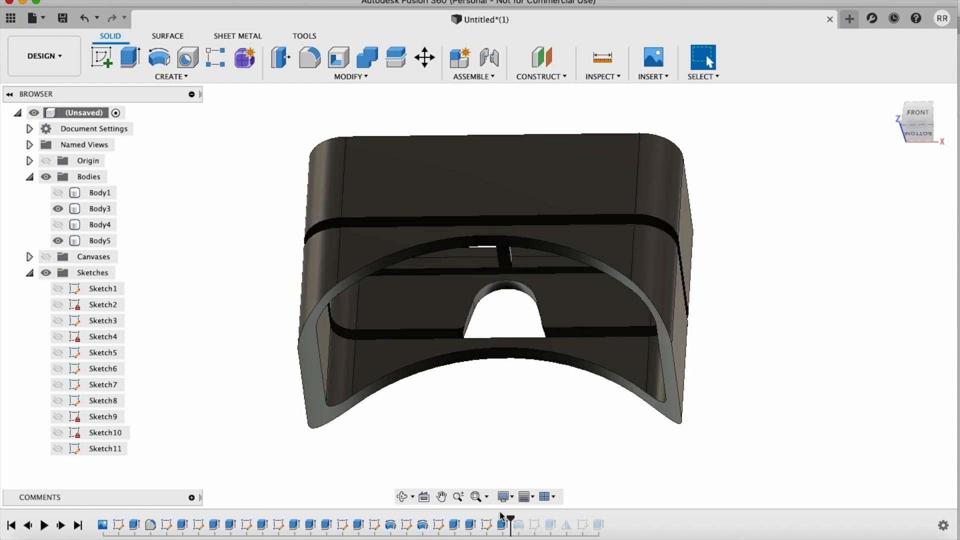
Step: Open the curved face cut's Extrude settings to review its profiles, distance and operation, and close them without changes
{"action": "right_click", "coordinate": [504, 525]}
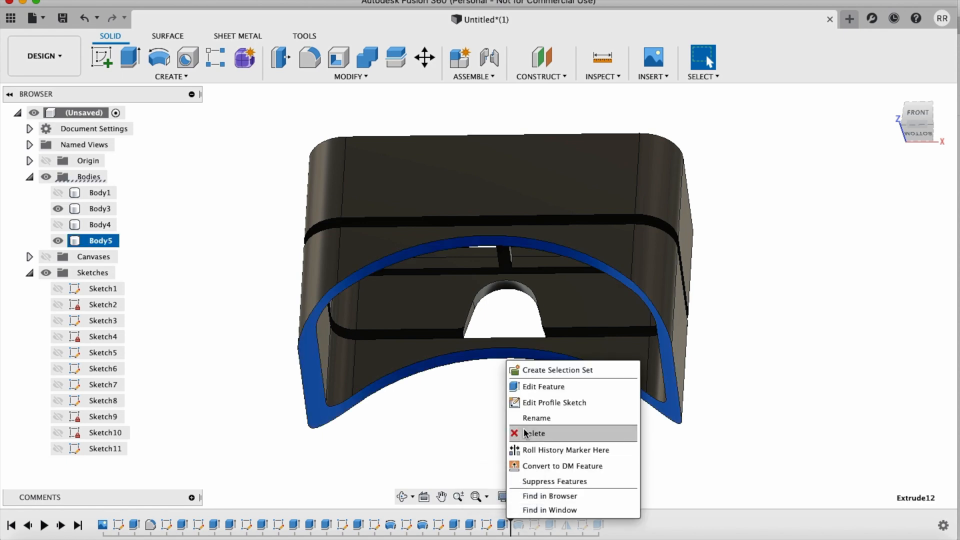
{"action": "left_click", "coordinate": [526, 385]}
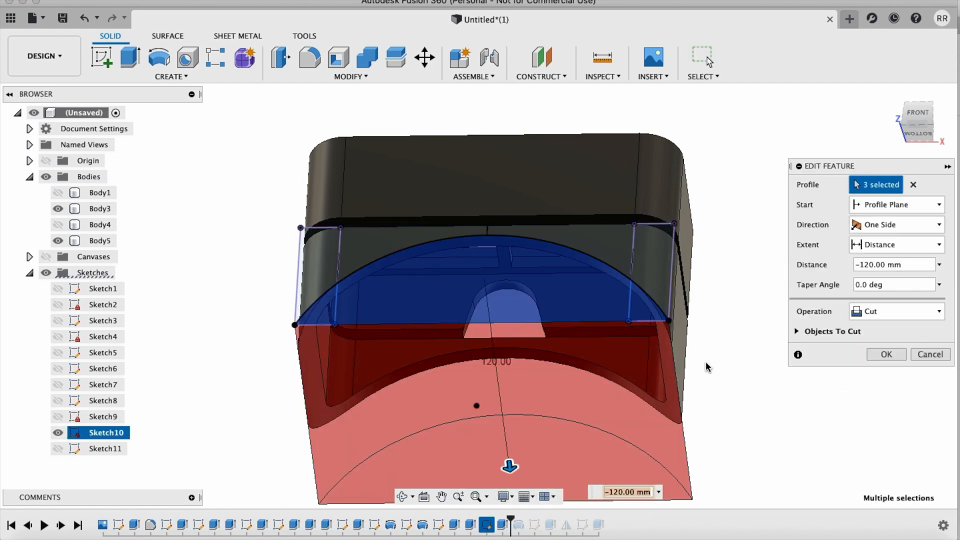
{"action": "left_click", "coordinate": [930, 354]}
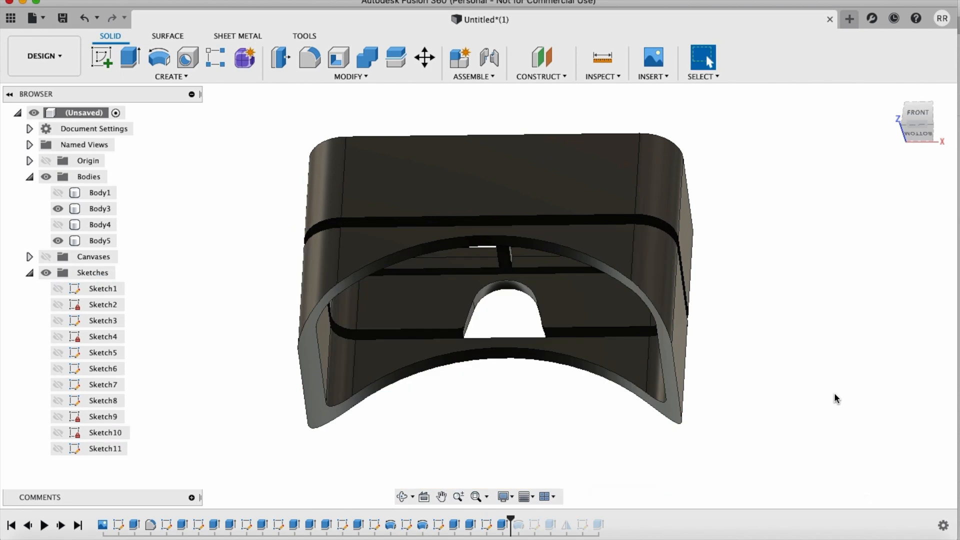
Step: Roll the design history forward past the surround's nose cuts and the mirror to the end, and inspect the nose opening
{"action": "left_click_drag", "start_coordinate": [515, 518], "coordinate": [525, 518]}
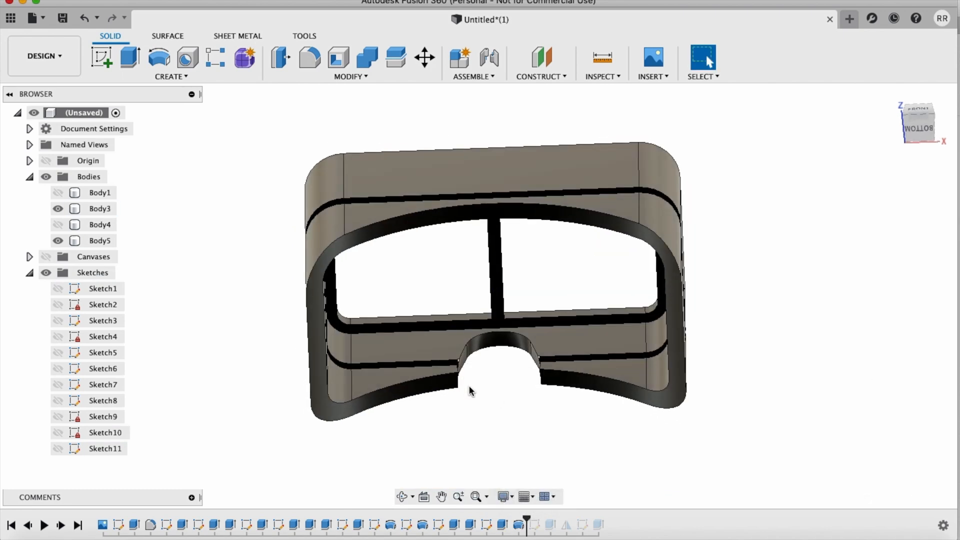
{"action": "middle_click_drag", "start_coordinate": [469, 385], "coordinate": [464, 359], "text": "shift"}
{"action": "left_click_drag", "start_coordinate": [530, 524], "coordinate": [551, 523]}
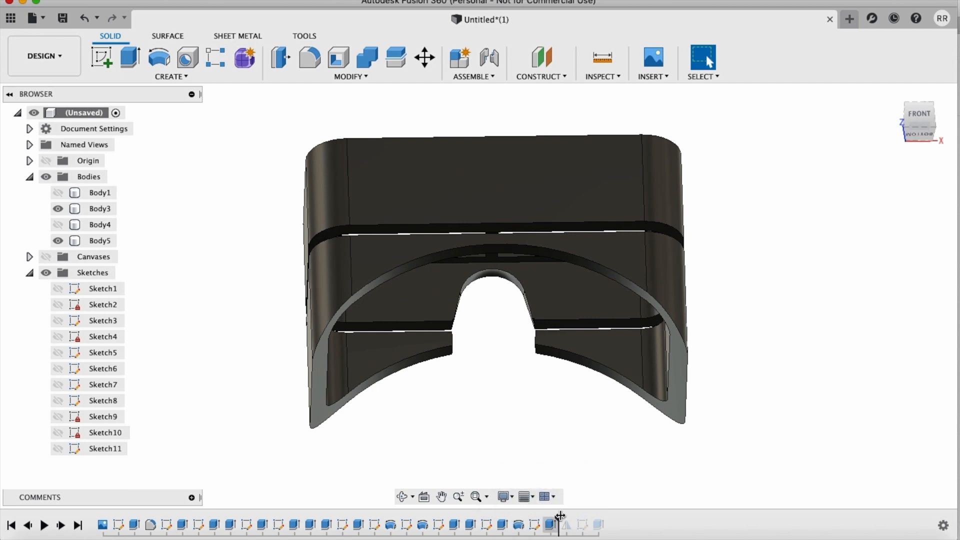
{"action": "left_click_drag", "start_coordinate": [557, 518], "coordinate": [624, 526]}
{"action": "scroll", "coordinate": [742, 460], "scroll_direction": "up", "scroll_amount": 5, "text": "shift"}
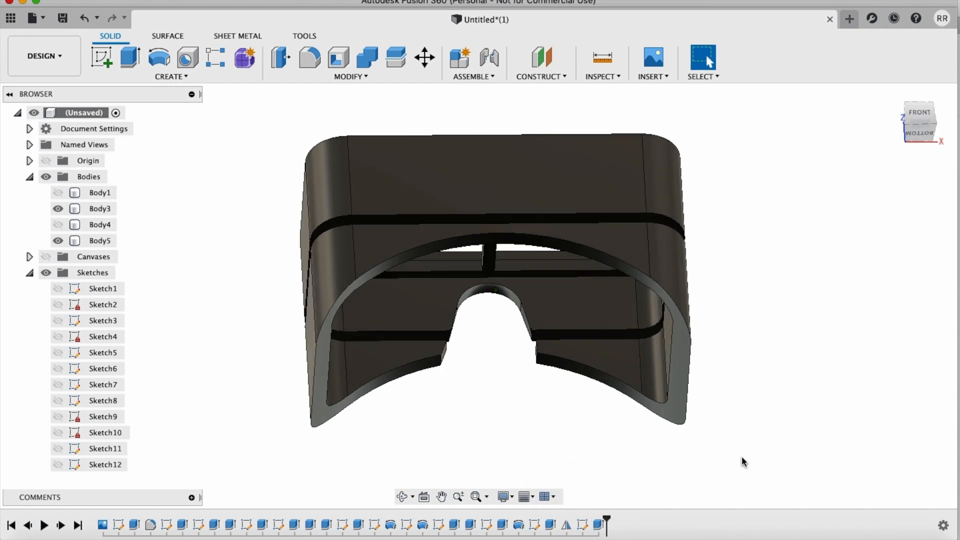
{"action": "scroll", "coordinate": [742, 458], "scroll_direction": "down", "scroll_amount": 10, "text": "shift"}
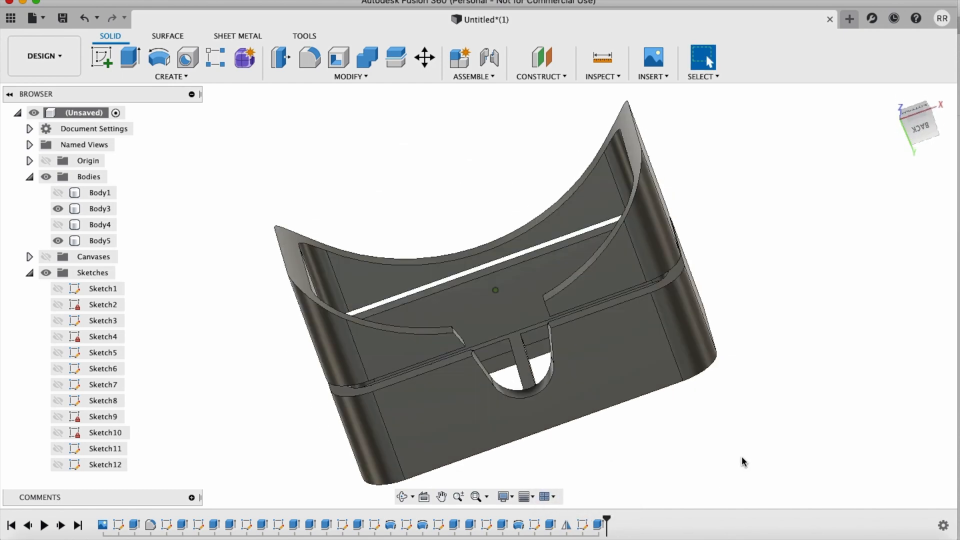
Step: Show the face plate (Body4) again and examine how its nose cut-out meets the surround's nose opening
{"action": "left_click", "coordinate": [64, 224]}
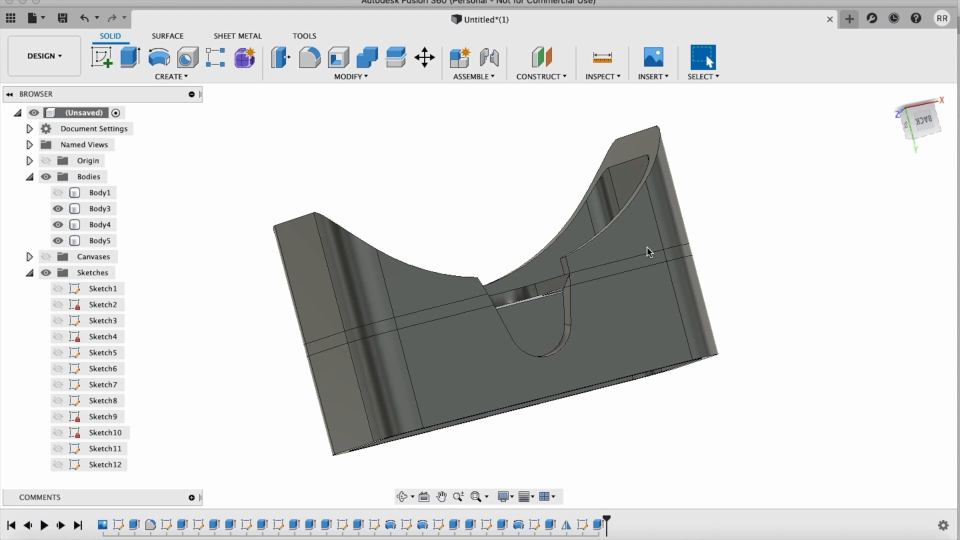
{"action": "scroll", "coordinate": [689, 247], "scroll_direction": "down", "scroll_amount": 5, "text": "shift"}
{"action": "scroll", "coordinate": [689, 247], "scroll_direction": "down", "scroll_amount": 10, "text": "shift"}
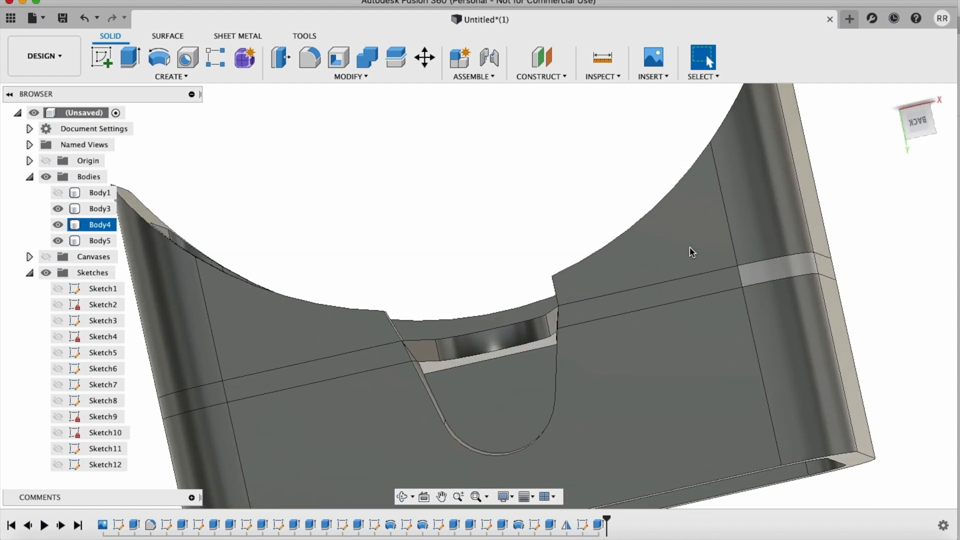
{"action": "scroll", "coordinate": [689, 247], "scroll_direction": "up", "scroll_amount": 5, "text": "shift"}
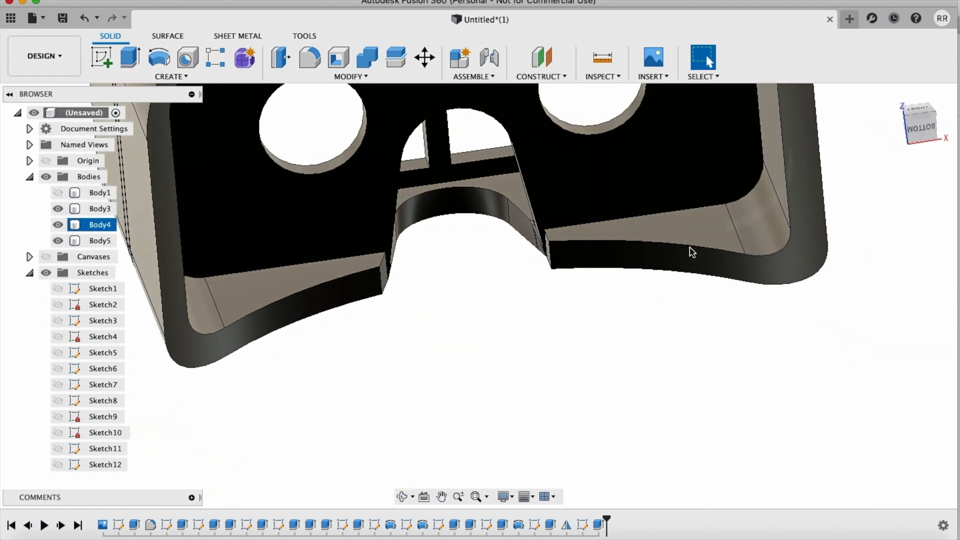
{"action": "scroll", "coordinate": [687, 263], "scroll_direction": "down", "scroll_amount": 10, "text": "shift"}
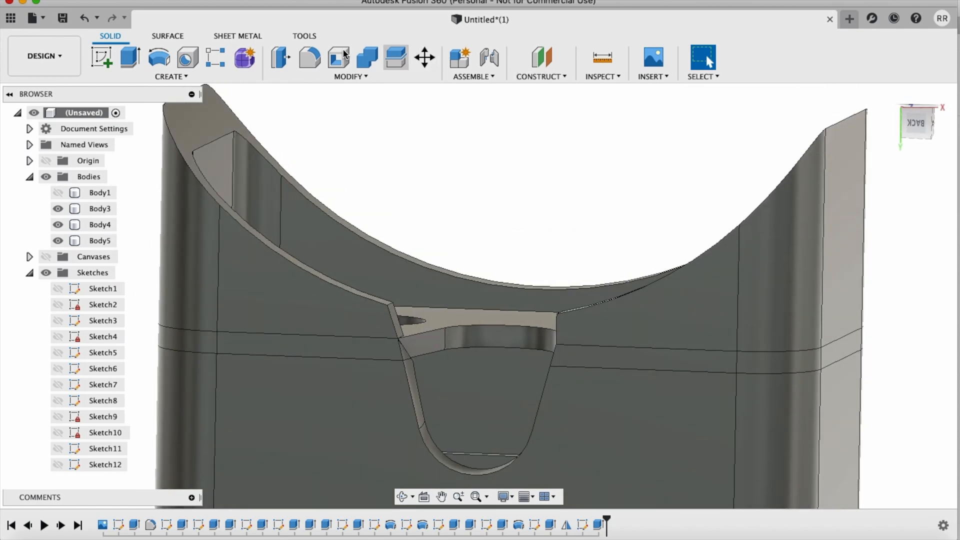
Step: Try to mirror the angled face of the surround's nose opening across the YZ origin plane, with Faces as pattern type
{"action": "left_click", "coordinate": [255, 76]}
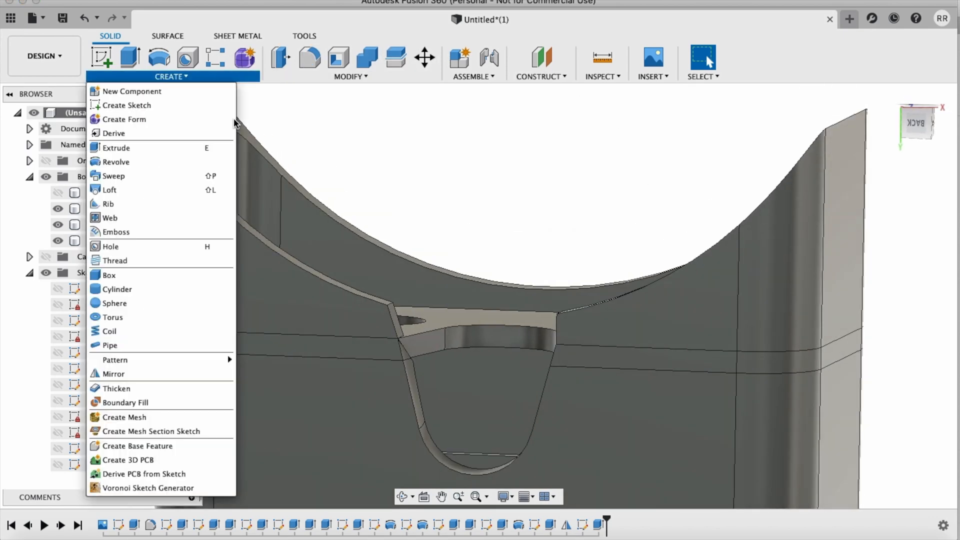
{"action": "left_click", "coordinate": [133, 374]}
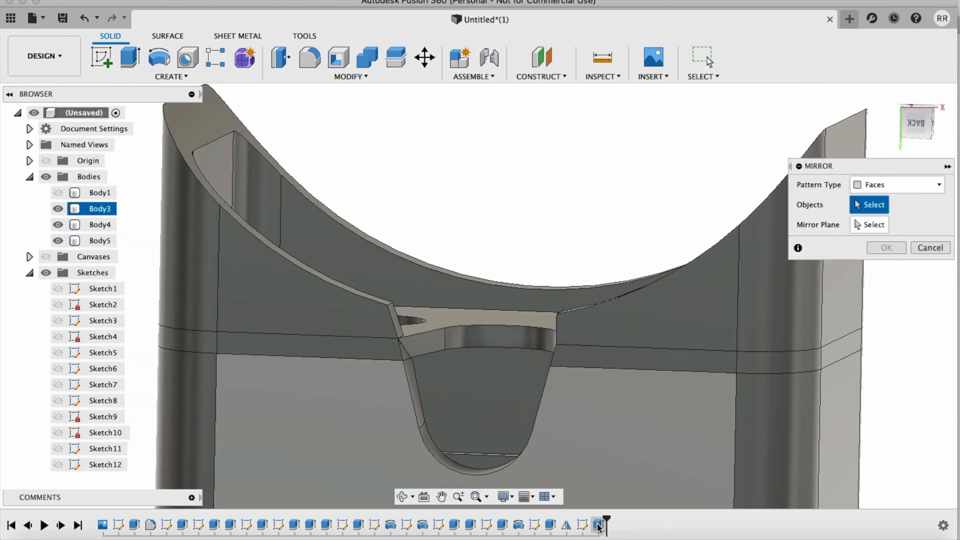
{"action": "left_click", "coordinate": [395, 320]}
{"action": "left_click", "coordinate": [888, 226]}
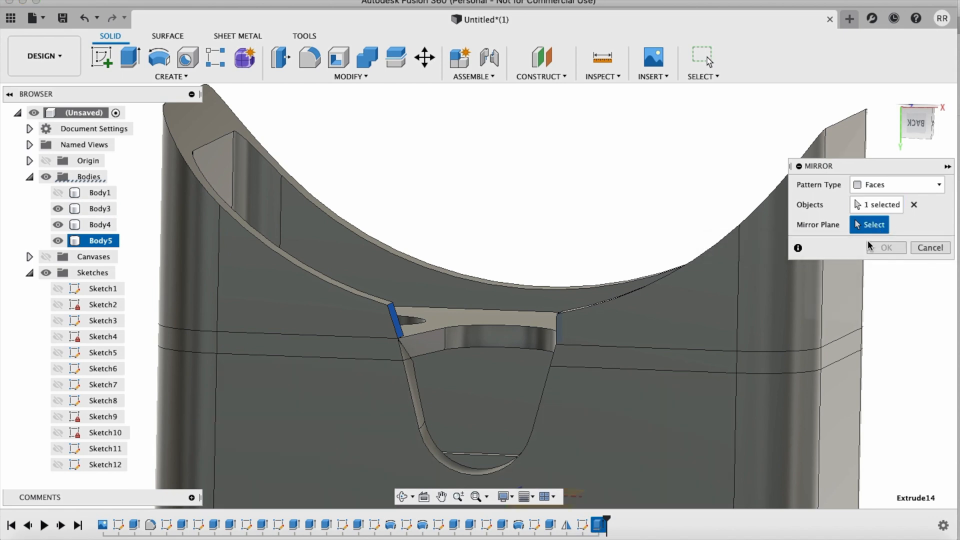
{"action": "scroll", "coordinate": [793, 393], "scroll_direction": "down", "scroll_amount": 5}
{"action": "left_click", "coordinate": [494, 413]}
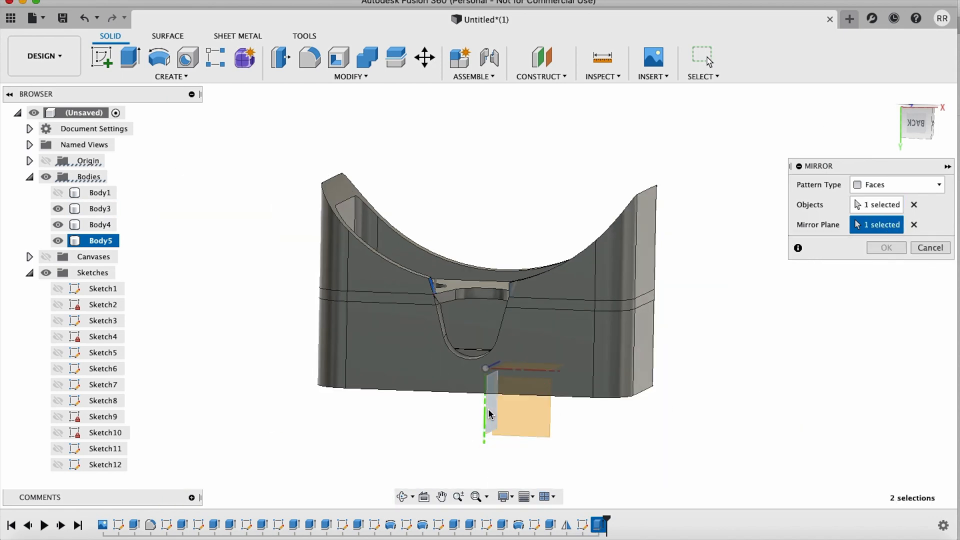
{"action": "left_click", "coordinate": [883, 248]}
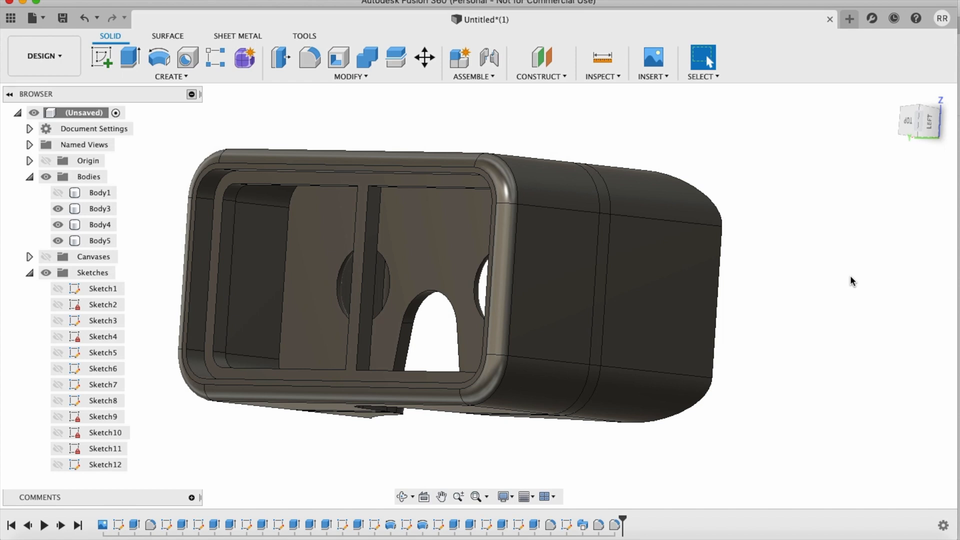
Step: Apply the ABS (White) appearance to the case and face surround, and ABS (White) (1) to the face plate
{"action": "key", "text": "a"}
{"action": "left_click_drag", "start_coordinate": [770, 283], "coordinate": [564, 274]}
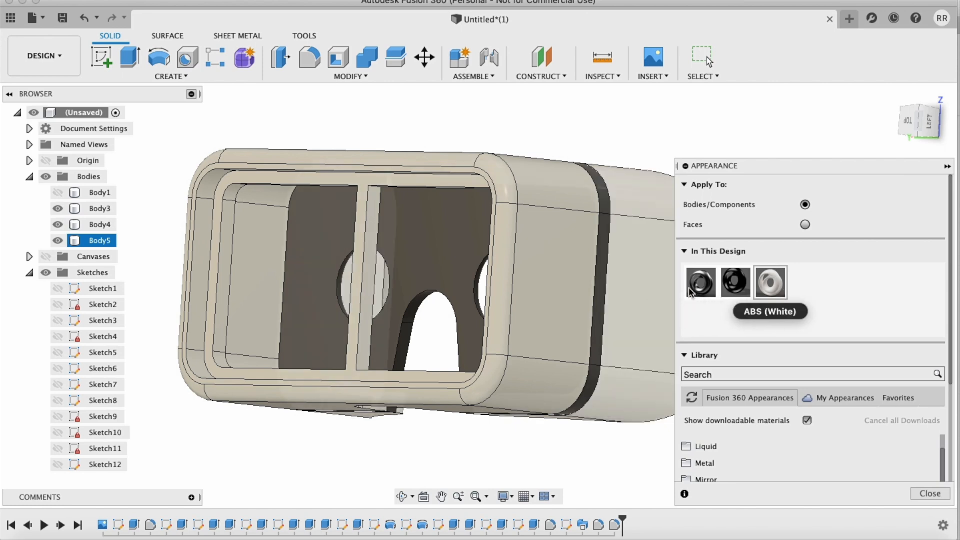
{"action": "left_click_drag", "start_coordinate": [736, 282], "coordinate": [600, 292]}
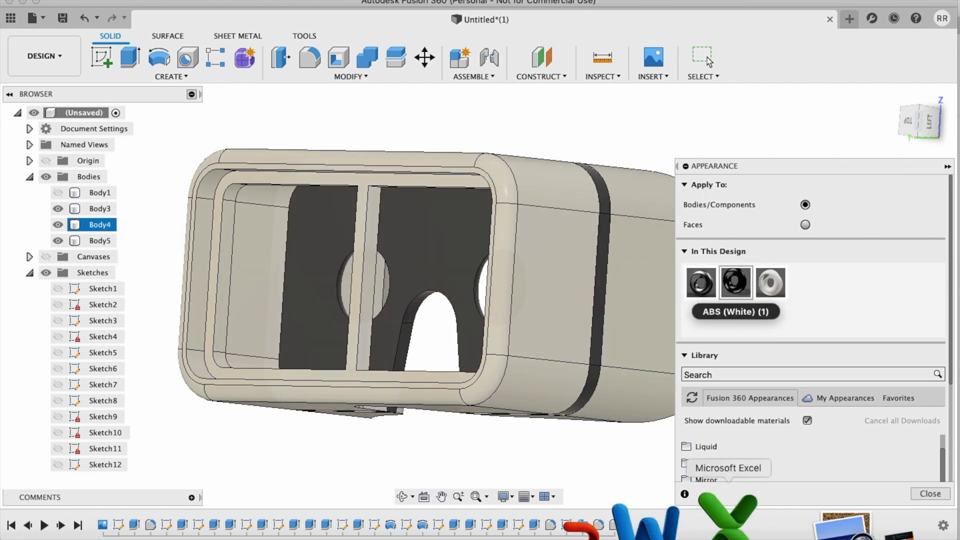
{"action": "left_click", "coordinate": [932, 495]}
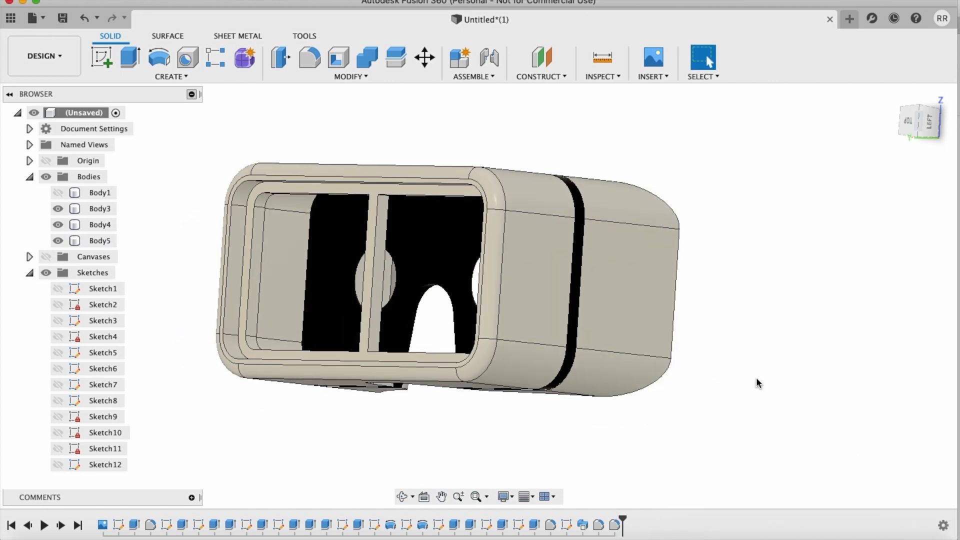
Step: Show the phone body (Body1) in the case and examine the finished viewer from the front, sides and underside
{"action": "scroll", "coordinate": [756, 383], "scroll_direction": "right", "scroll_amount": 10, "text": "shift"}
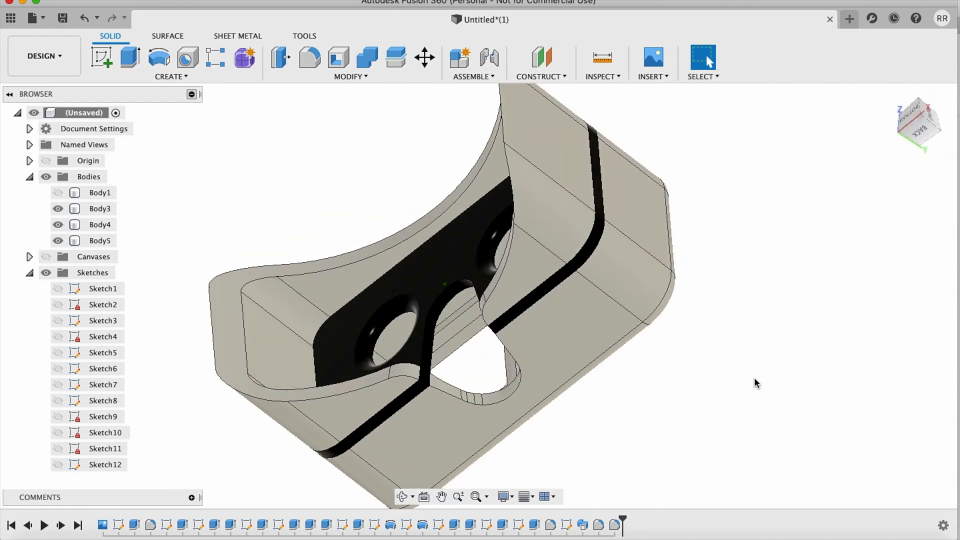
{"action": "scroll", "coordinate": [755, 381], "scroll_direction": "right", "scroll_amount": 10, "text": "shift"}
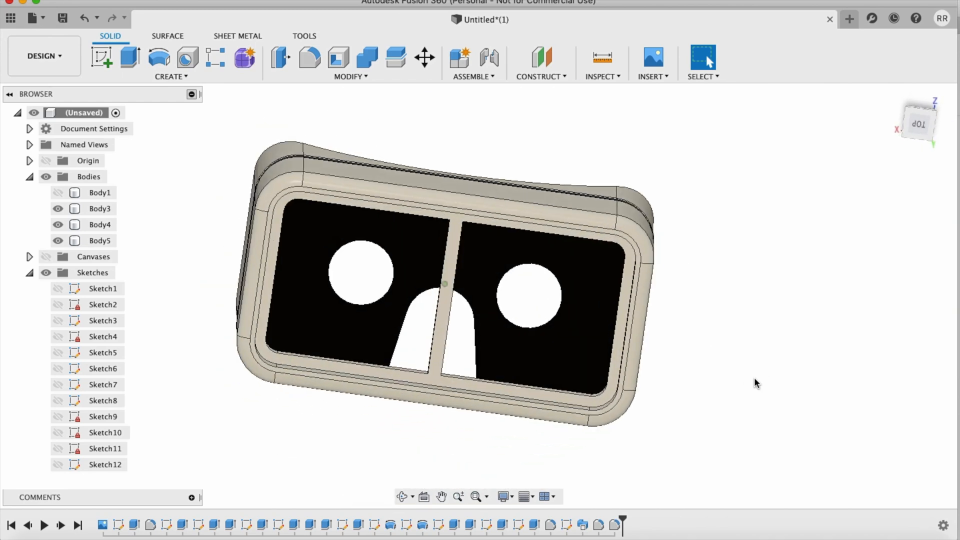
{"action": "left_click", "coordinate": [50, 192]}
{"action": "scroll", "coordinate": [319, 203], "scroll_direction": "right", "scroll_amount": 8, "text": "shift"}
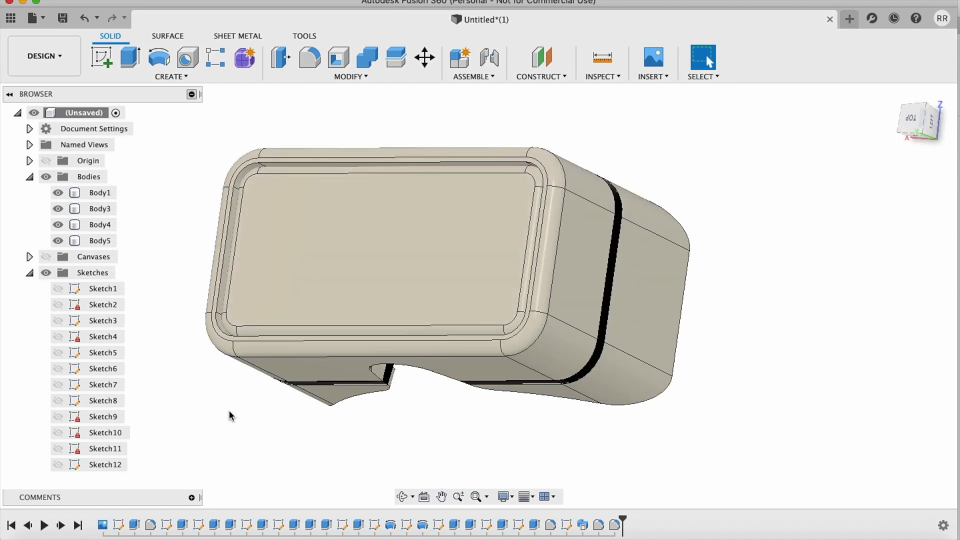
{"action": "scroll", "coordinate": [523, 152], "scroll_direction": "up", "scroll_amount": 3}
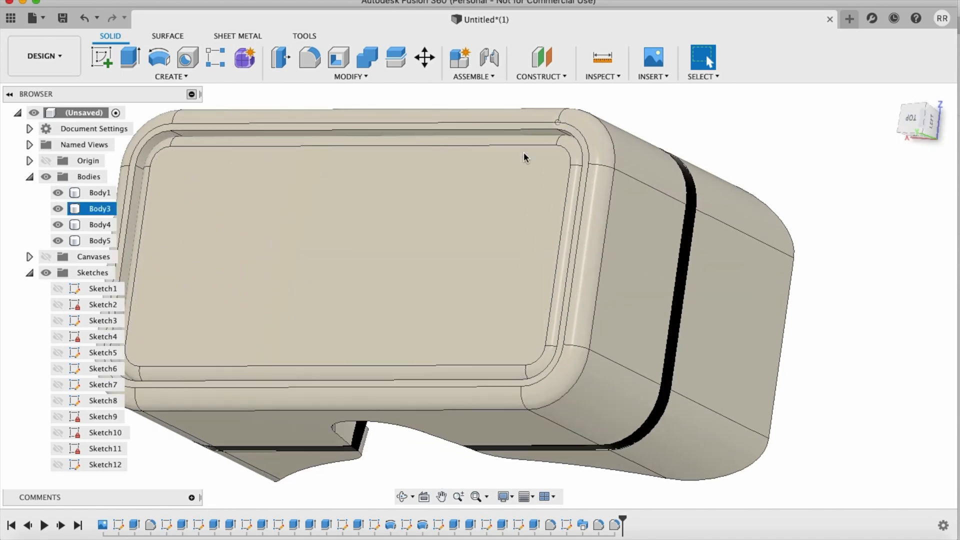
{"action": "left_click", "coordinate": [911, 123]}
{"action": "scroll", "coordinate": [814, 310], "scroll_direction": "right", "scroll_amount": 8, "text": "shift"}
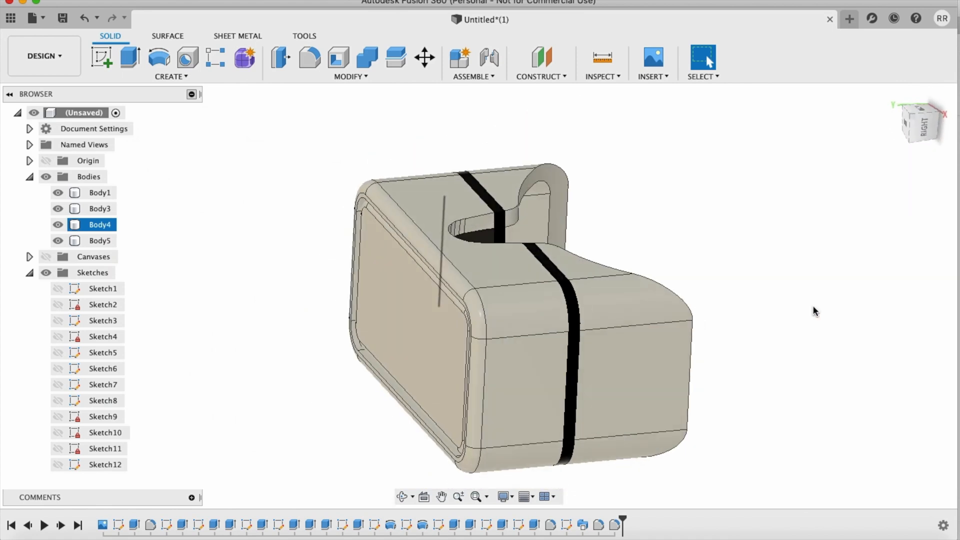
{"action": "scroll", "coordinate": [814, 310], "scroll_direction": "right", "scroll_amount": 10, "text": "shift"}
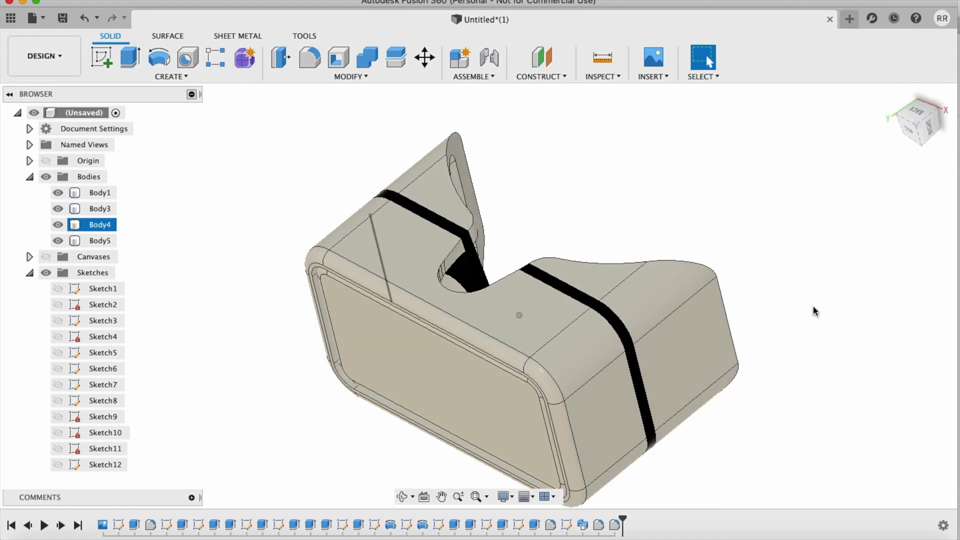
Step: Create a section analysis through the viewer on the YZ origin plane with a Y distance of 0.00 mm
{"action": "scroll", "coordinate": [814, 308], "scroll_direction": "right", "scroll_amount": 10, "text": "shift"}
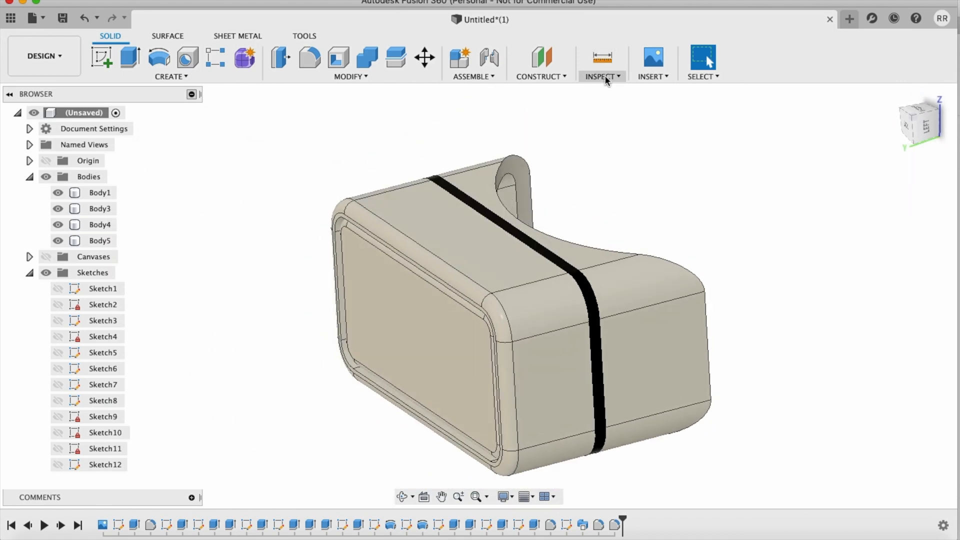
{"action": "left_click", "coordinate": [606, 79]}
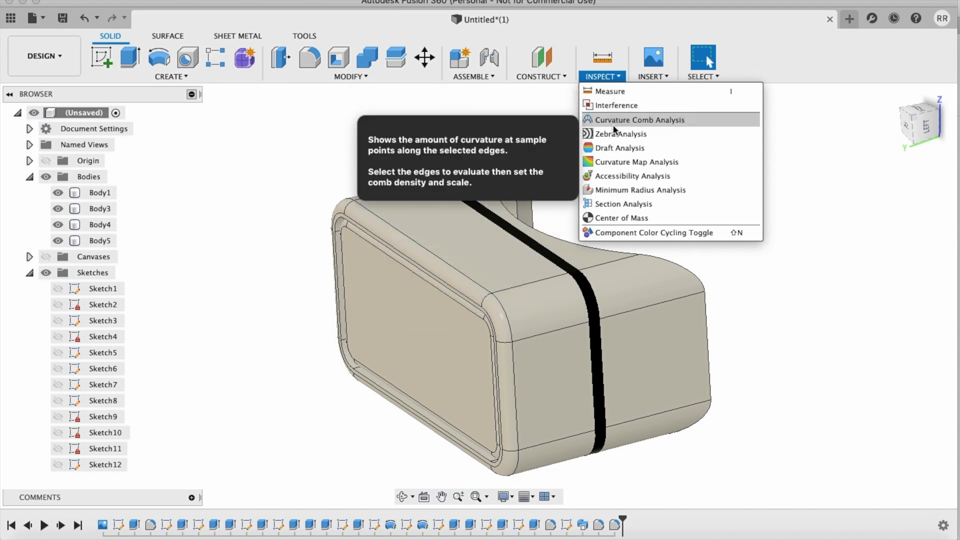
{"action": "left_click", "coordinate": [615, 204]}
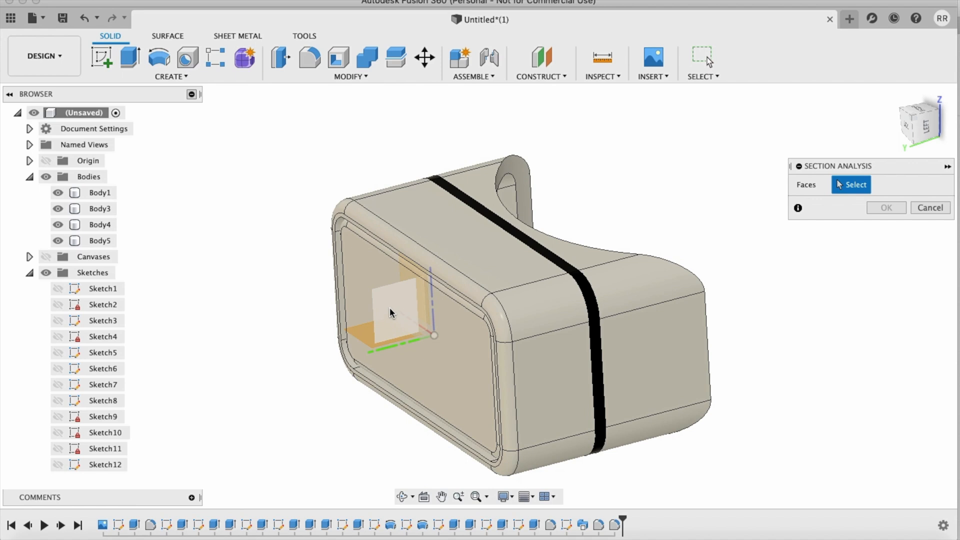
{"action": "left_click", "coordinate": [393, 313]}
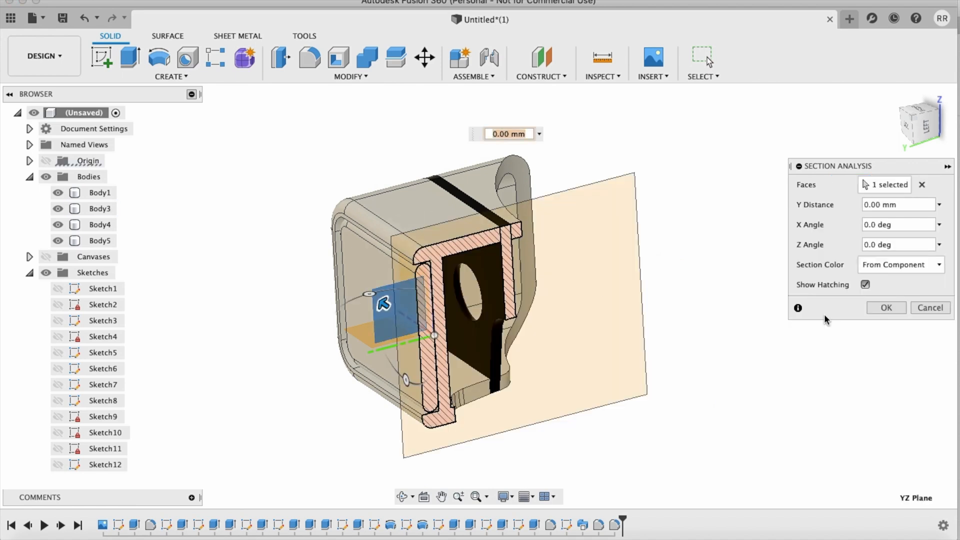
{"action": "left_click", "coordinate": [903, 311]}
{"action": "scroll", "coordinate": [778, 283], "scroll_direction": "up", "scroll_amount": 5}
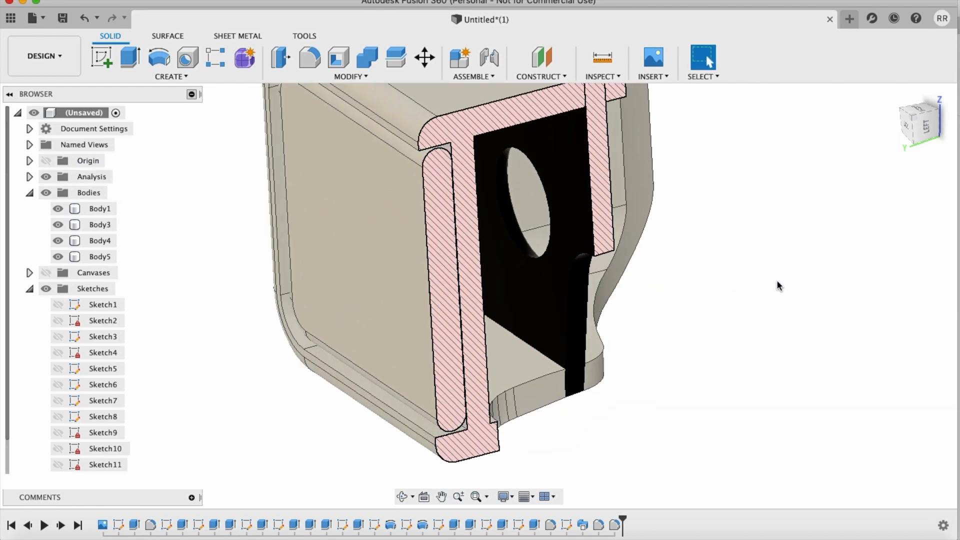
Step: Start a sketch on the YZ origin plane and view the sectioned viewer straight on from the left side
{"action": "left_click", "coordinate": [94, 58]}
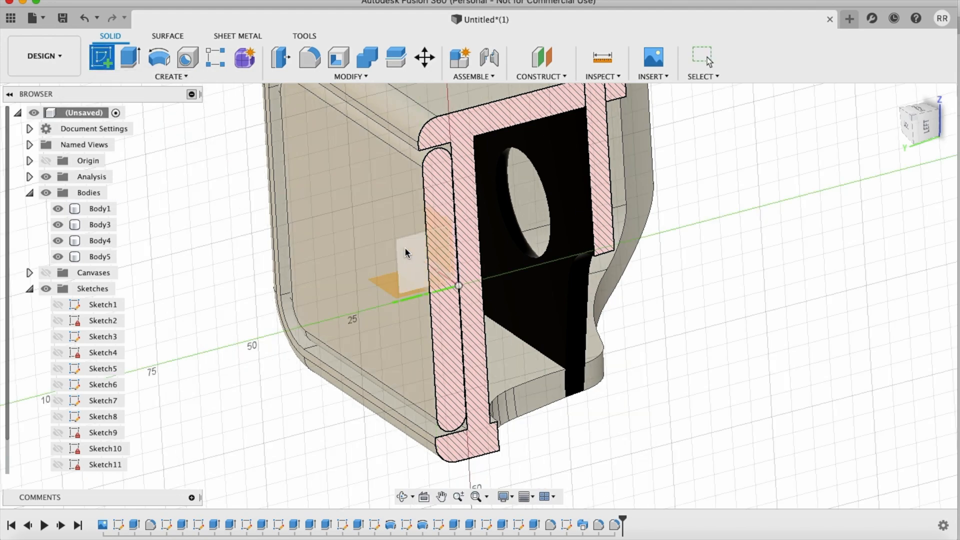
{"action": "left_click", "coordinate": [405, 247]}
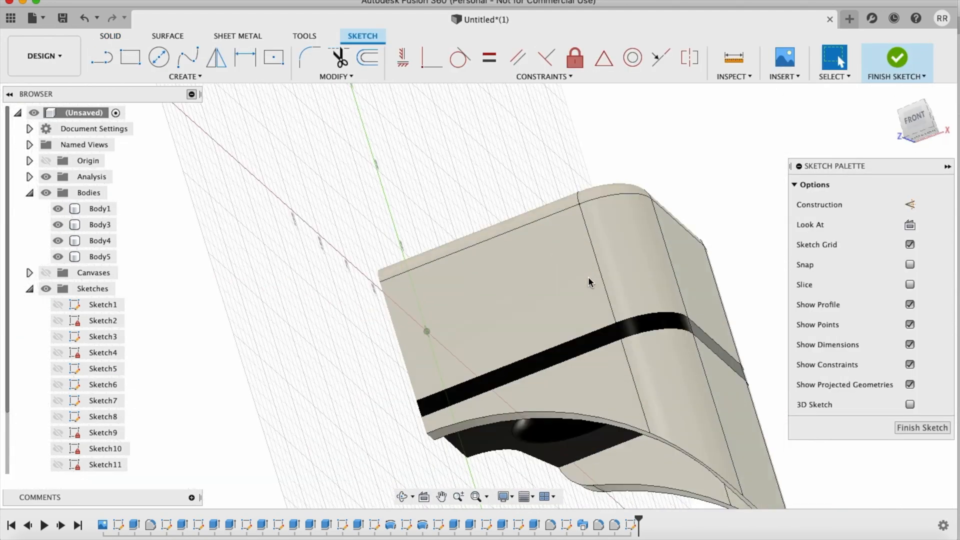
{"action": "scroll", "coordinate": [589, 282], "scroll_direction": "left", "scroll_amount": 5, "text": "shift"}
{"action": "left_click", "coordinate": [921, 125]}
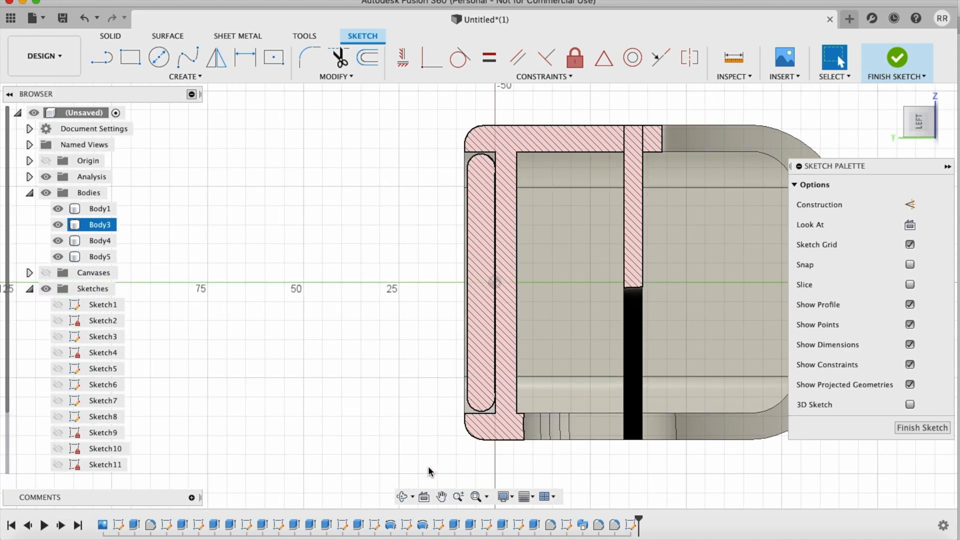
{"action": "key", "text": "o"}
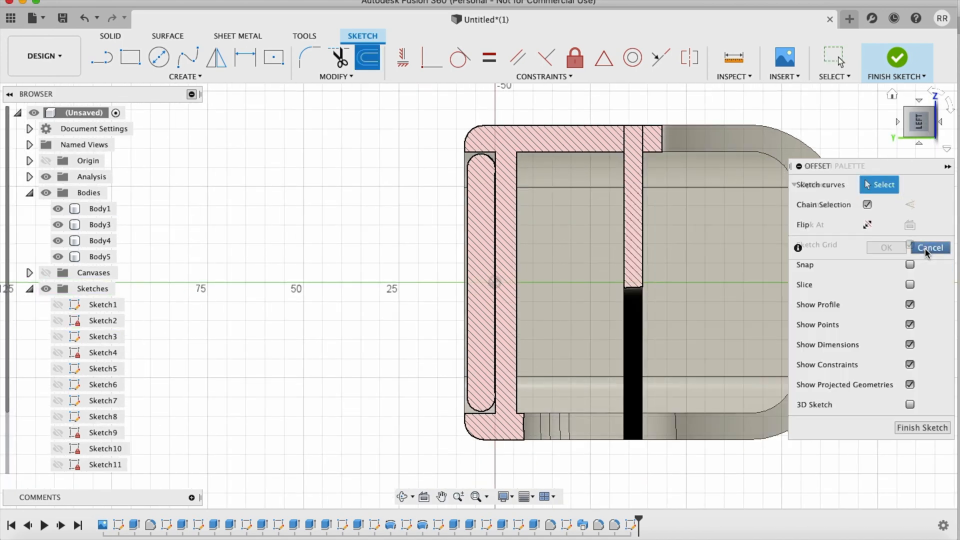
{"action": "left_click", "coordinate": [929, 248]}
Step: Project the case's lower outline into the sketch, including the rounded front corner, the underside and the ledge below the phone
{"action": "key", "text": "p"}
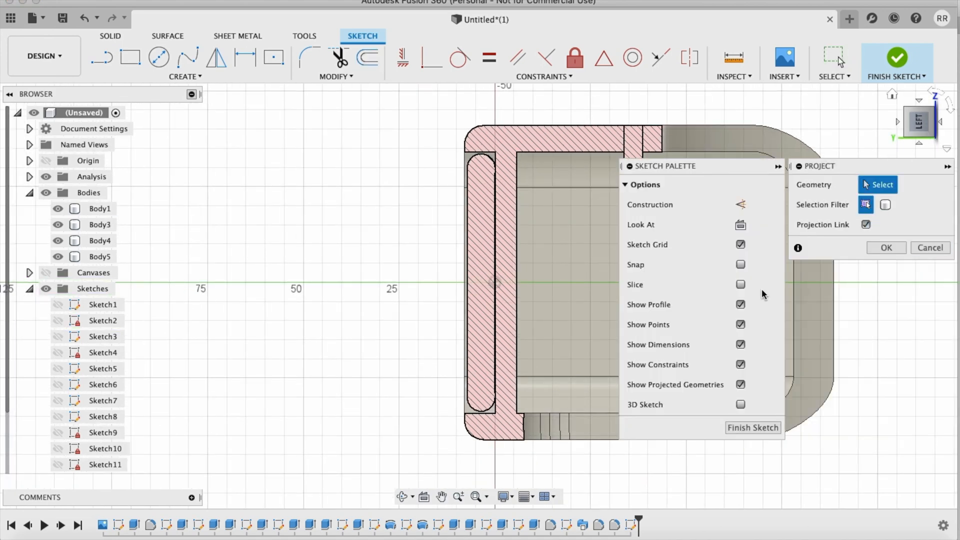
{"action": "left_click", "coordinate": [470, 434]}
{"action": "left_click", "coordinate": [502, 439]}
{"action": "scroll", "coordinate": [464, 419], "scroll_direction": "up", "scroll_amount": 10}
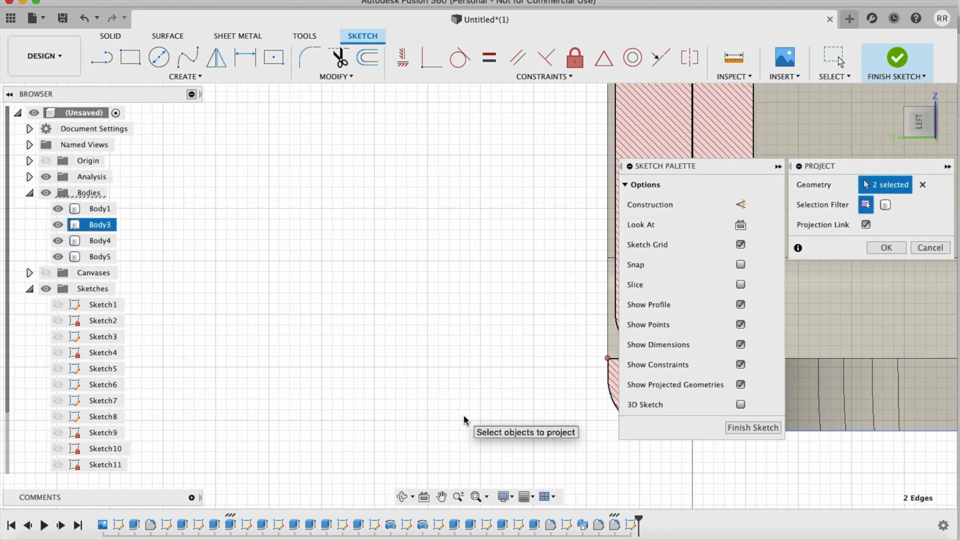
{"action": "scroll", "coordinate": [464, 416], "scroll_direction": "up", "scroll_amount": 3}
{"action": "left_click", "coordinate": [392, 290]}
{"action": "left_click", "coordinate": [426, 271]}
{"action": "left_click", "coordinate": [548, 232]}
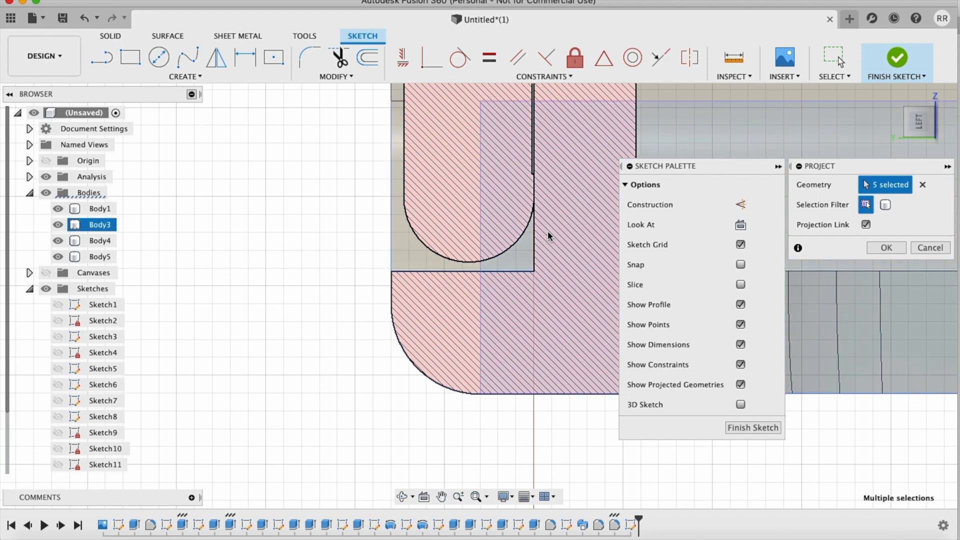
Step: Add the case's inner wall and the upper outline with its rounded front corner to the projection and apply it
{"action": "scroll", "coordinate": [548, 231], "scroll_direction": "down", "scroll_amount": 5}
{"action": "left_click", "coordinate": [479, 203]}
{"action": "scroll", "coordinate": [478, 204], "scroll_direction": "up", "scroll_amount": 10}
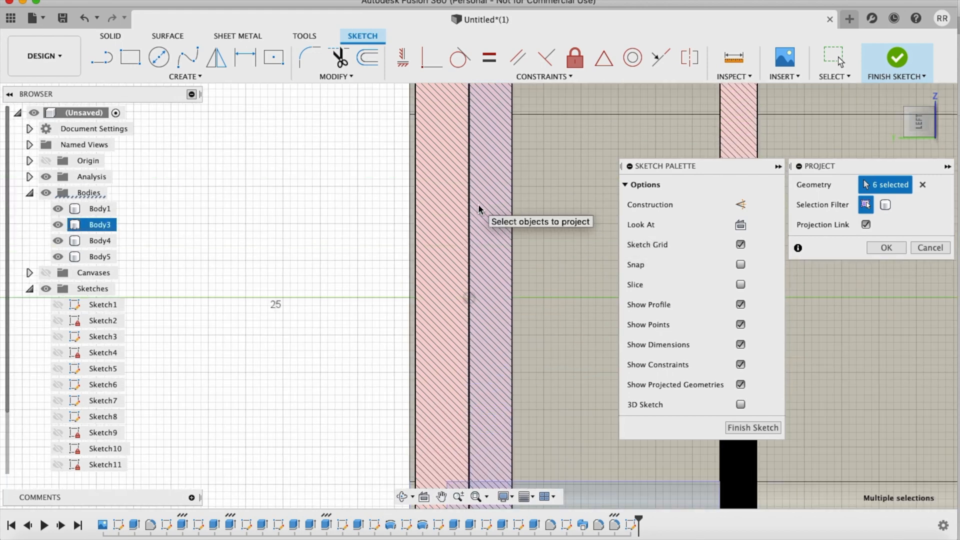
{"action": "scroll", "coordinate": [478, 204], "scroll_direction": "up", "scroll_amount": 5}
{"action": "left_click", "coordinate": [485, 223]}
{"action": "left_click", "coordinate": [433, 207]}
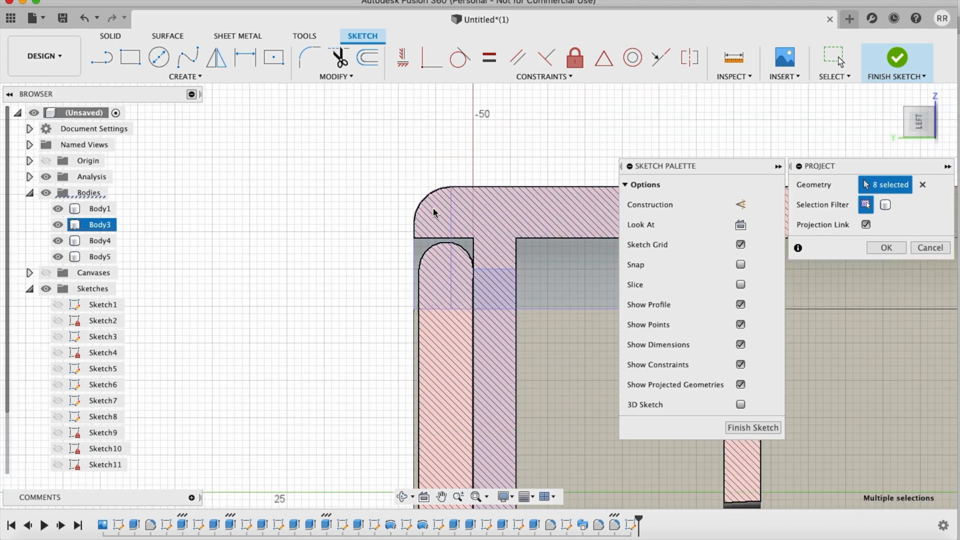
{"action": "left_click", "coordinate": [883, 248]}
{"action": "scroll", "coordinate": [500, 117], "scroll_direction": "down", "scroll_amount": 5}
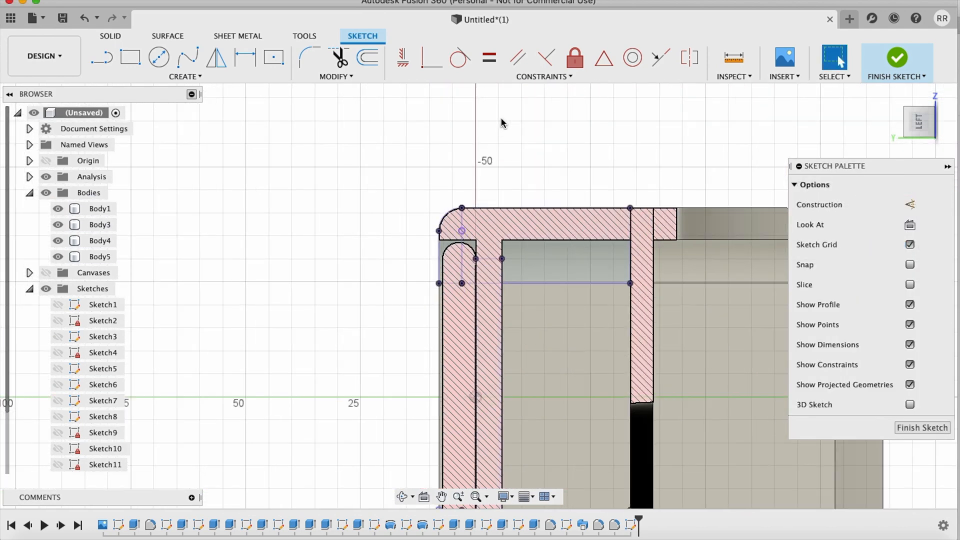
{"action": "scroll", "coordinate": [500, 117], "scroll_direction": "up", "scroll_amount": 6}
{"action": "scroll", "coordinate": [500, 117], "scroll_direction": "down", "scroll_amount": 1}
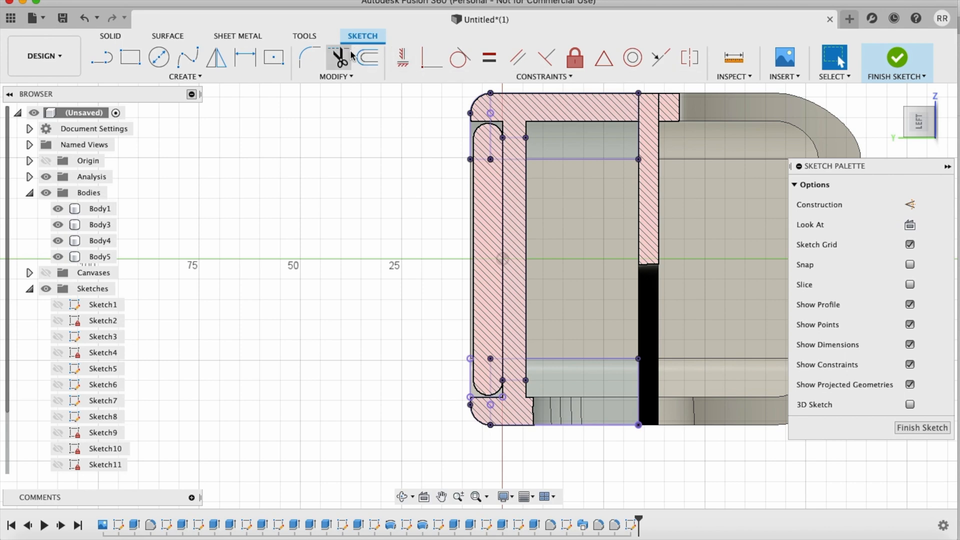
{"action": "left_click", "coordinate": [368, 57]}
{"action": "left_click", "coordinate": [506, 93]}
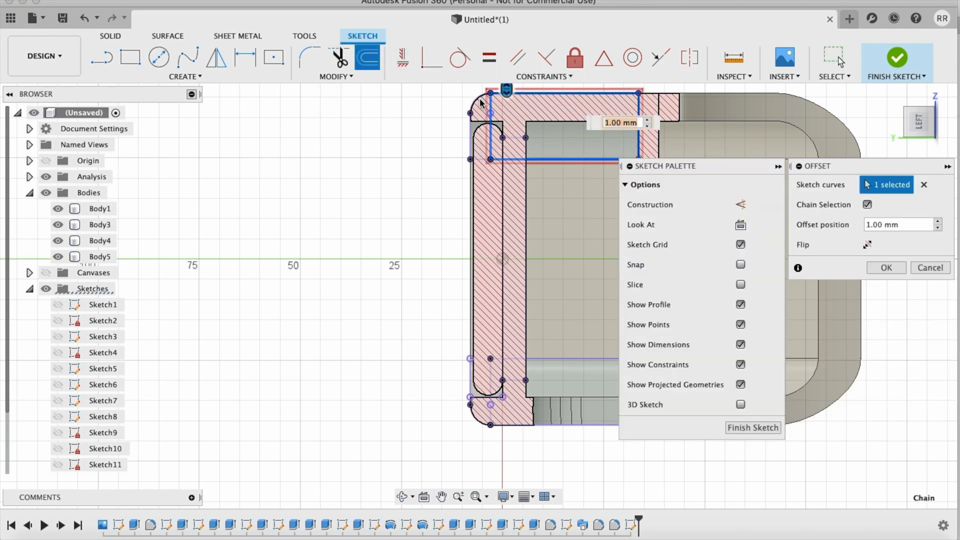
{"action": "left_click", "coordinate": [913, 267]}
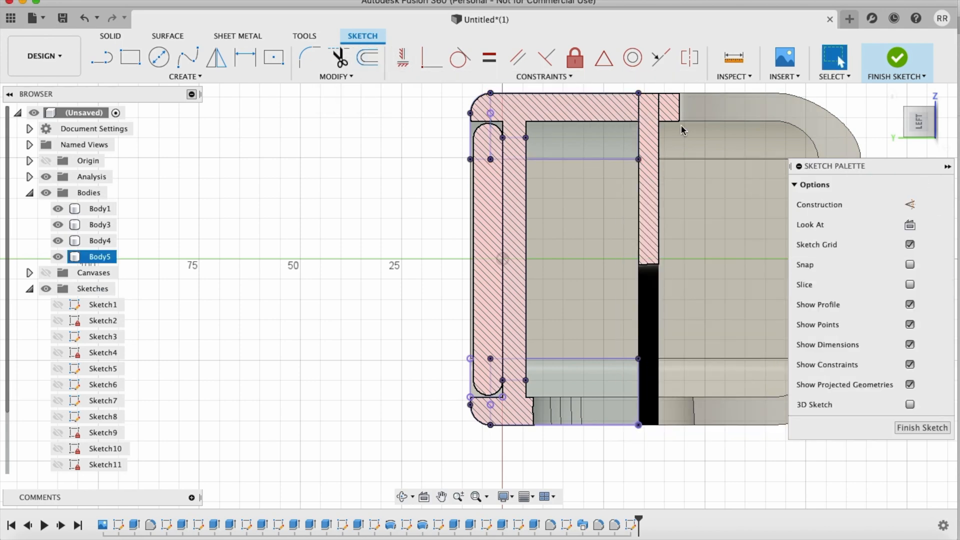
Step: Examine the projected lines against the sectioned case from several angles, then return to the straight-on left view
{"action": "scroll", "coordinate": [680, 125], "scroll_direction": "up", "scroll_amount": 4}
{"action": "scroll", "coordinate": [680, 125], "scroll_direction": "up", "scroll_amount": 3}
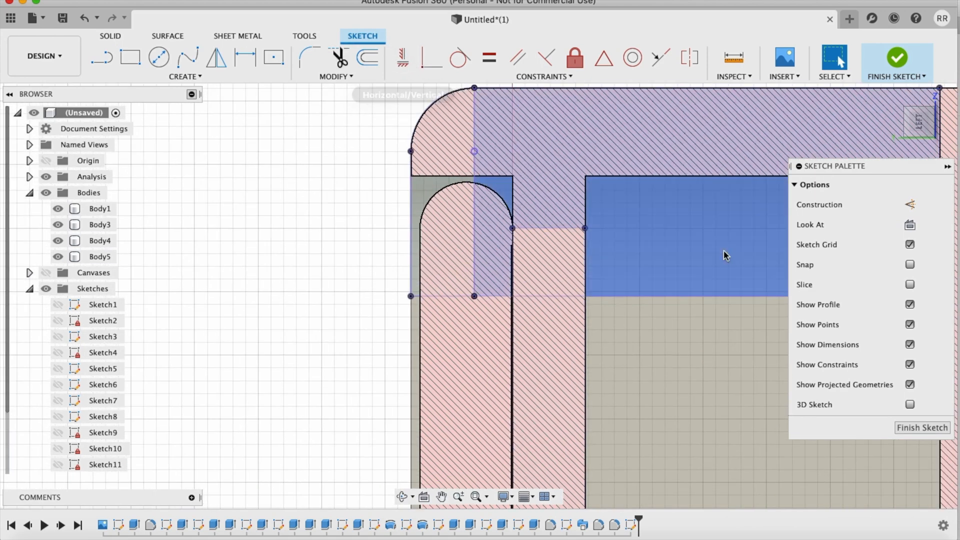
{"action": "scroll", "coordinate": [592, 236], "scroll_direction": "left", "scroll_amount": 8, "text": "shift"}
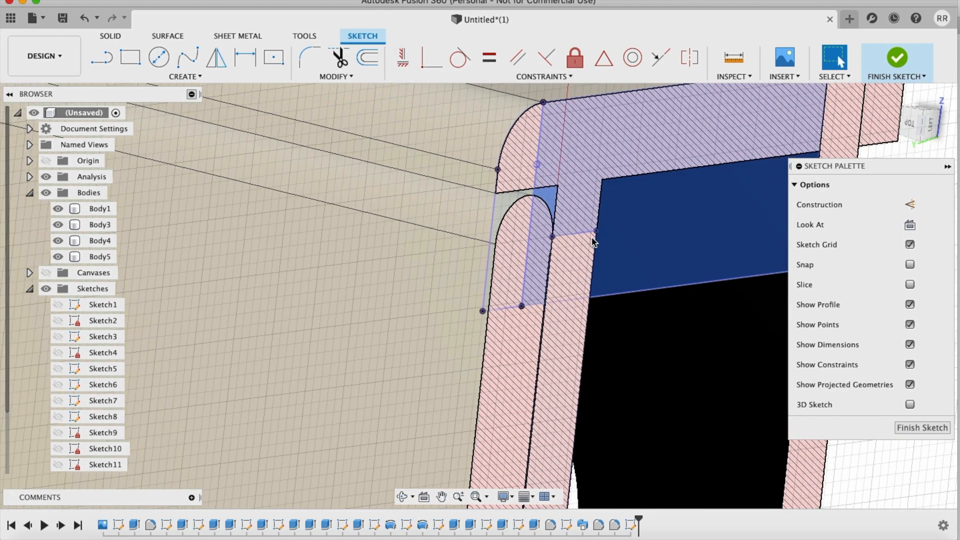
{"action": "scroll", "coordinate": [575, 258], "scroll_direction": "down", "scroll_amount": 5}
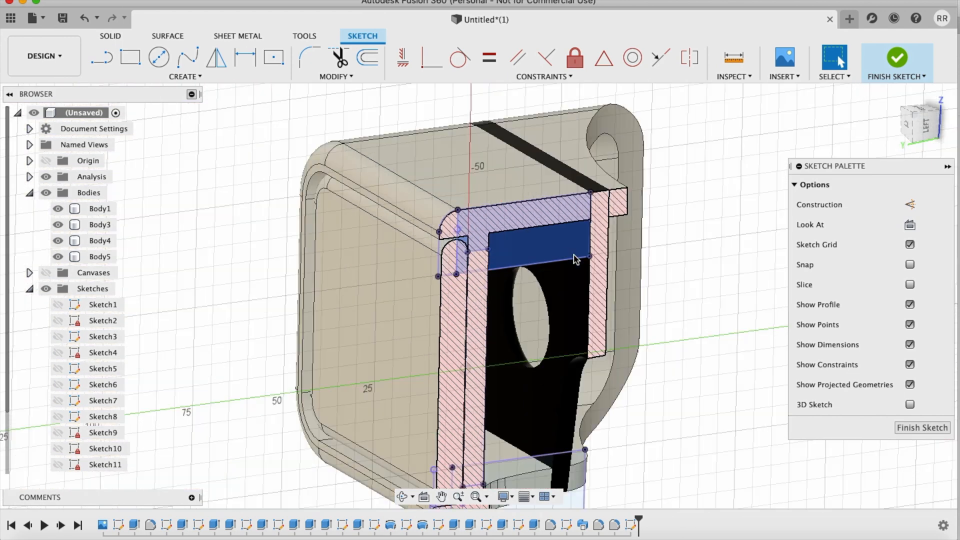
{"action": "scroll", "coordinate": [664, 146], "scroll_direction": "left", "scroll_amount": 15, "text": "shift"}
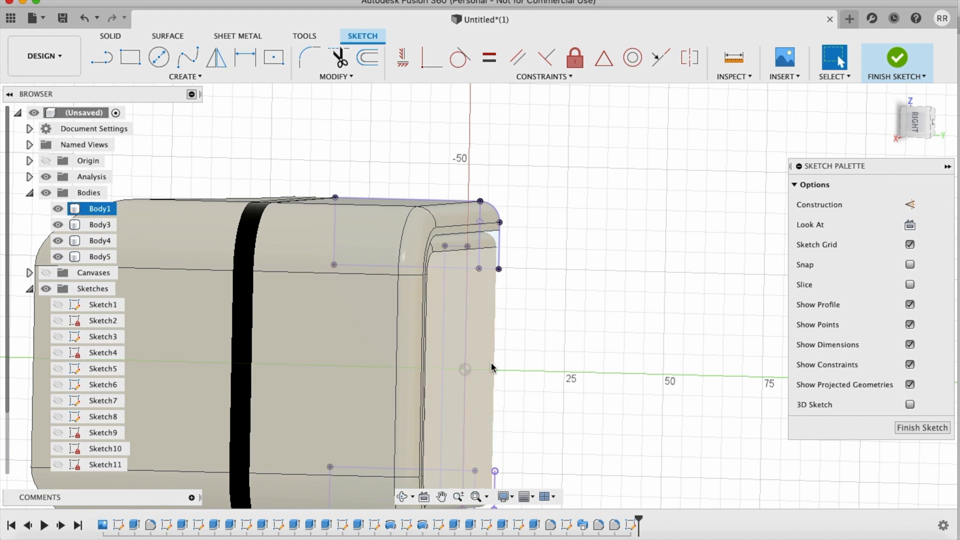
{"action": "scroll", "coordinate": [491, 361], "scroll_direction": "right", "scroll_amount": 15, "text": "shift"}
{"action": "left_click", "coordinate": [918, 120]}
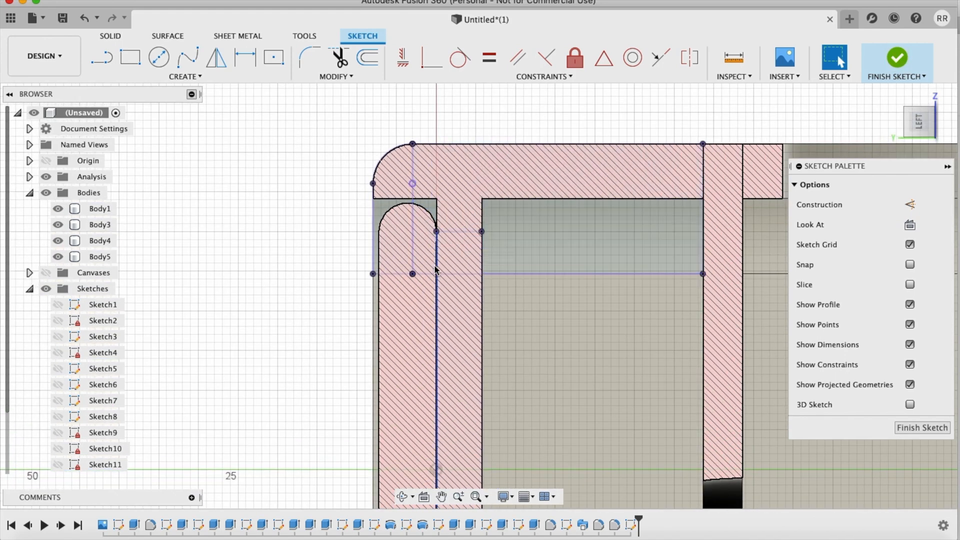
Step: Hide all bodies and delete the upper profile's two lower horizontal lines and the inner vertical line behind the rounded corner
{"action": "left_click", "coordinate": [45, 193]}
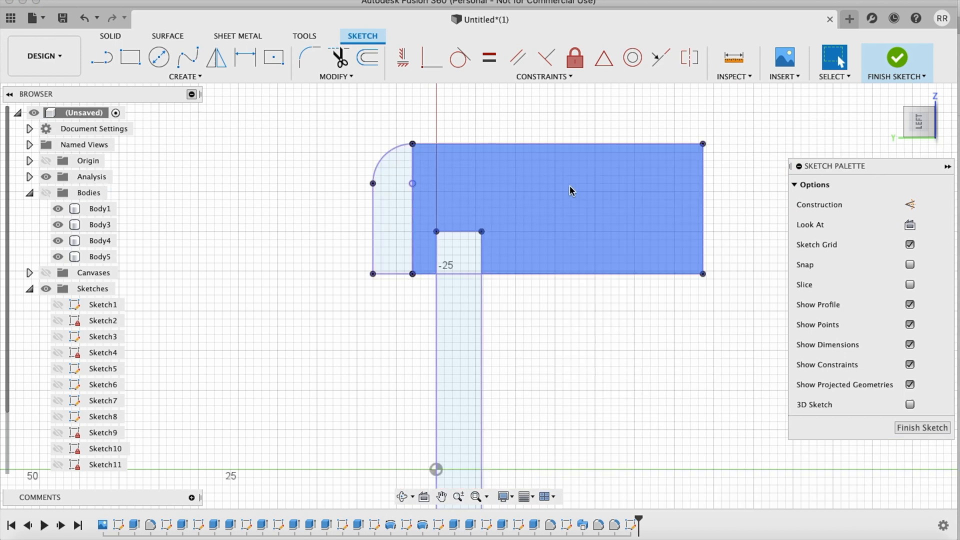
{"action": "left_click", "coordinate": [343, 61]}
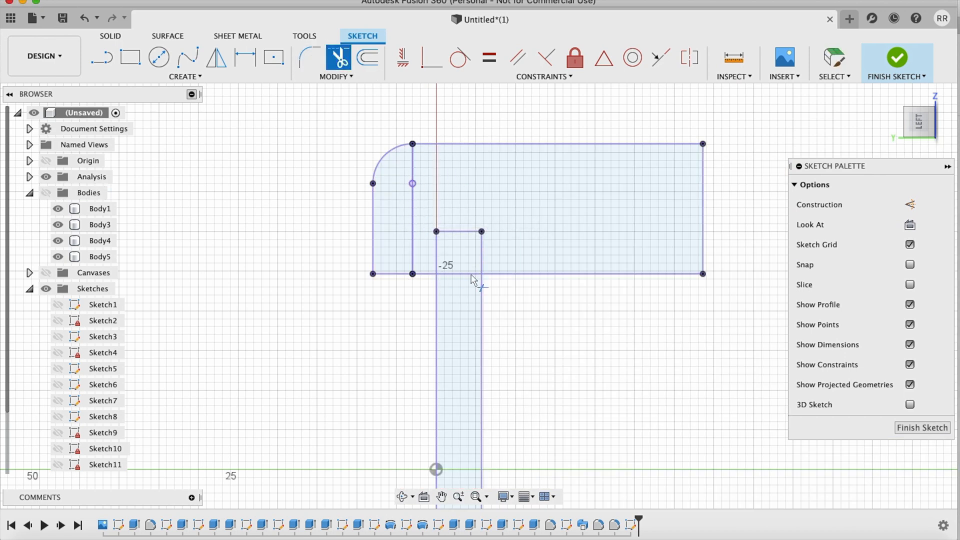
{"action": "key", "text": "Escape"}
{"action": "left_click", "coordinate": [541, 275]}
{"action": "key", "text": "Delete"}
{"action": "left_click", "coordinate": [413, 231]}
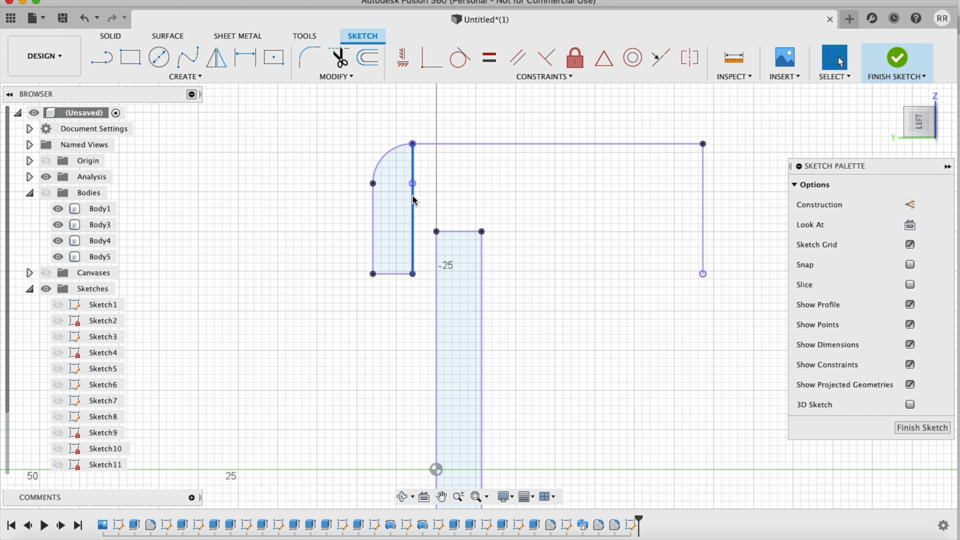
{"action": "key", "text": "Delete"}
{"action": "left_click", "coordinate": [402, 272]}
{"action": "key", "text": "Delete"}
Step: Delete the short ledge line, the inner vertical line and the inner wall's short end line from the lower profile
{"action": "scroll", "coordinate": [575, 242], "scroll_direction": "down", "scroll_amount": 4}
{"action": "scroll", "coordinate": [574, 242], "scroll_direction": "down", "scroll_amount": 5}
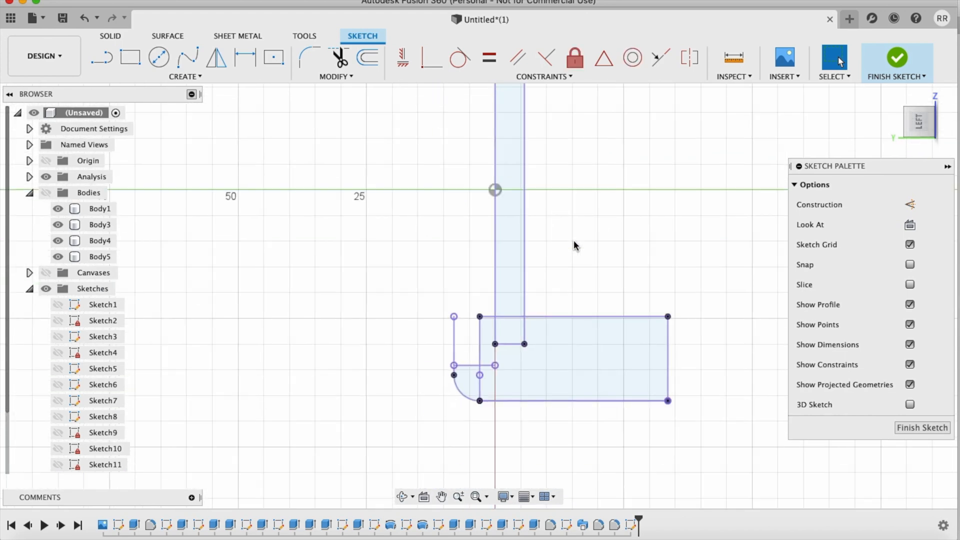
{"action": "scroll", "coordinate": [575, 245], "scroll_direction": "up", "scroll_amount": 5}
{"action": "left_click", "coordinate": [412, 196]}
{"action": "key", "text": "Delete"}
{"action": "left_click", "coordinate": [424, 178]}
{"action": "key", "text": "Delete"}
{"action": "left_click", "coordinate": [502, 143]}
{"action": "key", "text": "Delete"}
Step: Delete the inner wall's two long vertical lines and the lower profile's long upper horizontal line
{"action": "scroll", "coordinate": [502, 144], "scroll_direction": "up", "scroll_amount": 4}
{"action": "left_click", "coordinate": [436, 214]}
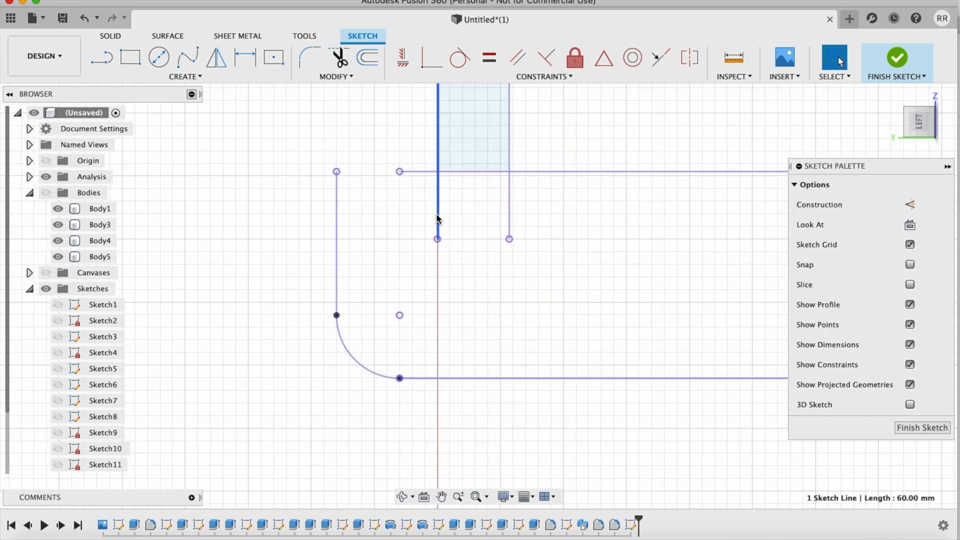
{"action": "key", "text": "Delete"}
{"action": "left_click", "coordinate": [420, 172]}
{"action": "key", "text": "Delete"}
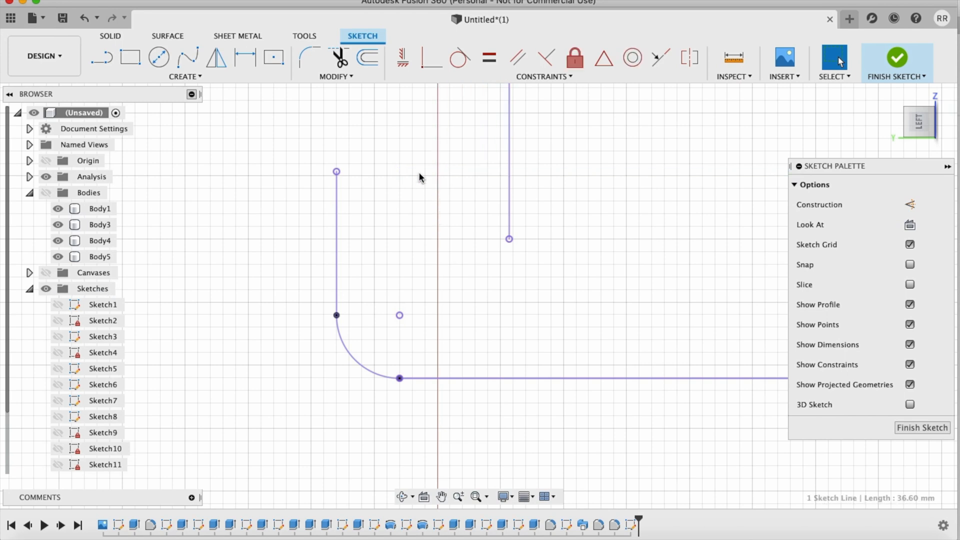
{"action": "left_click", "coordinate": [511, 156]}
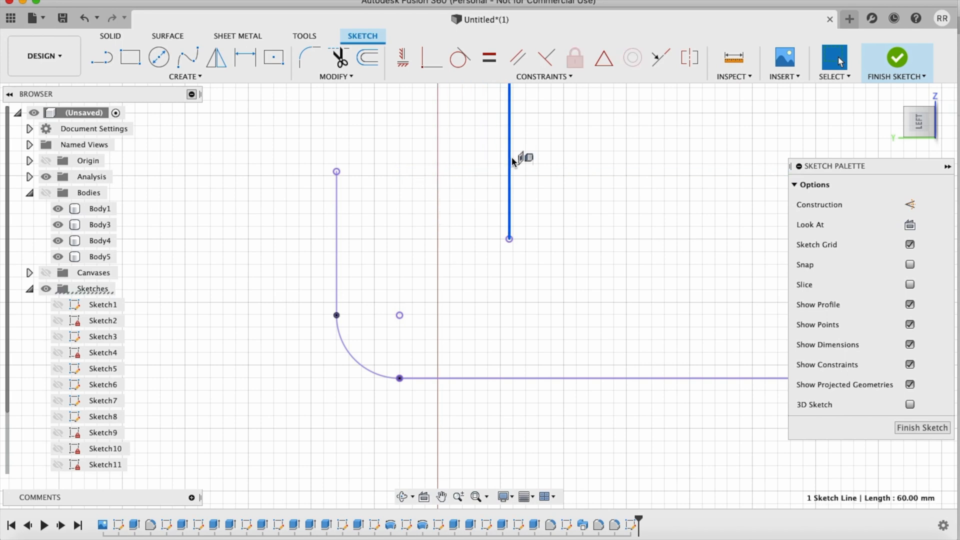
{"action": "key", "text": "Delete"}
Step: Offset the upper projected profile outward by 0.15 mm as a connected chain
{"action": "scroll", "coordinate": [449, 467], "scroll_direction": "down", "scroll_amount": 5}
{"action": "scroll", "coordinate": [449, 467], "scroll_direction": "up", "scroll_amount": 7}
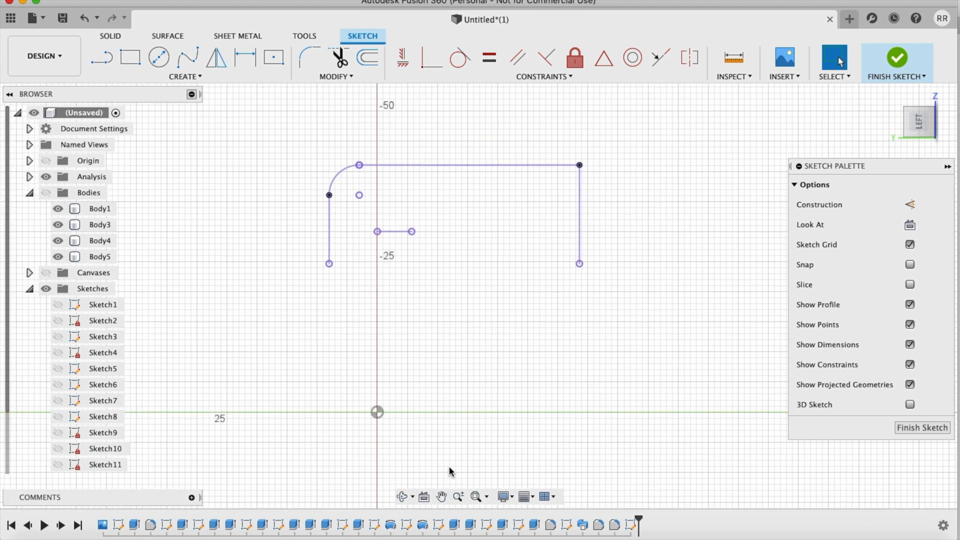
{"action": "scroll", "coordinate": [449, 467], "scroll_direction": "down", "scroll_amount": 5}
{"action": "scroll", "coordinate": [449, 470], "scroll_direction": "down", "scroll_amount": 4}
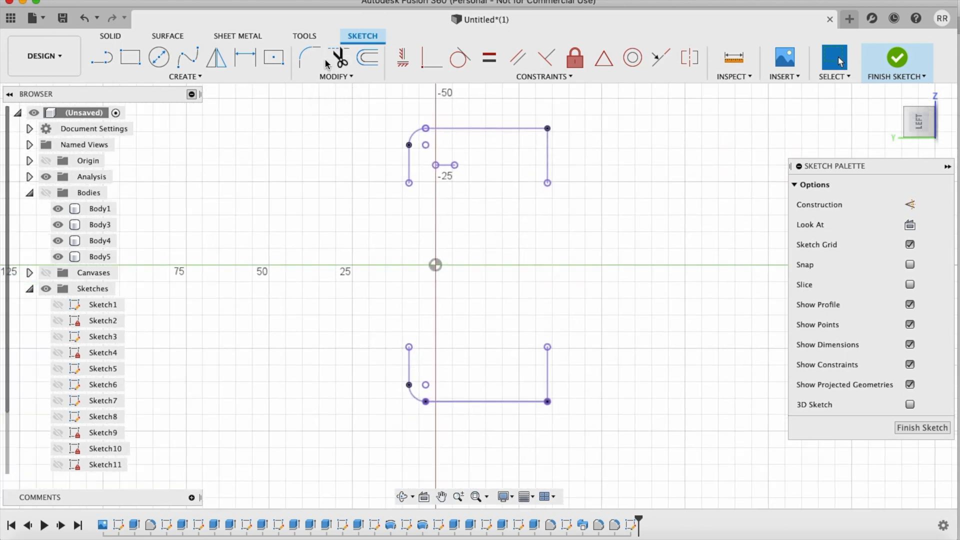
{"action": "left_click", "coordinate": [376, 53]}
{"action": "left_click", "coordinate": [452, 128]}
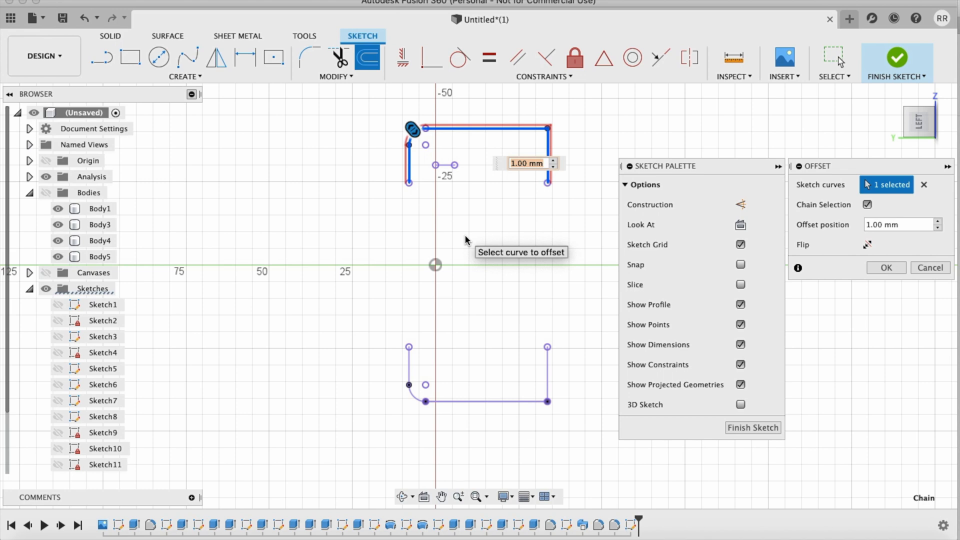
{"action": "type", "text": ".3"}
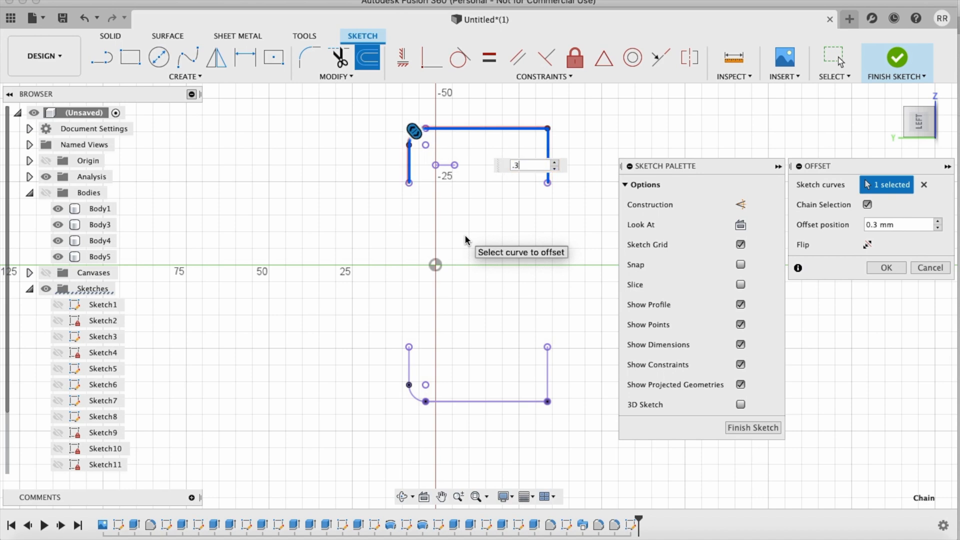
{"action": "key", "text": "BackSpace"}
{"action": "type", "text": "15"}
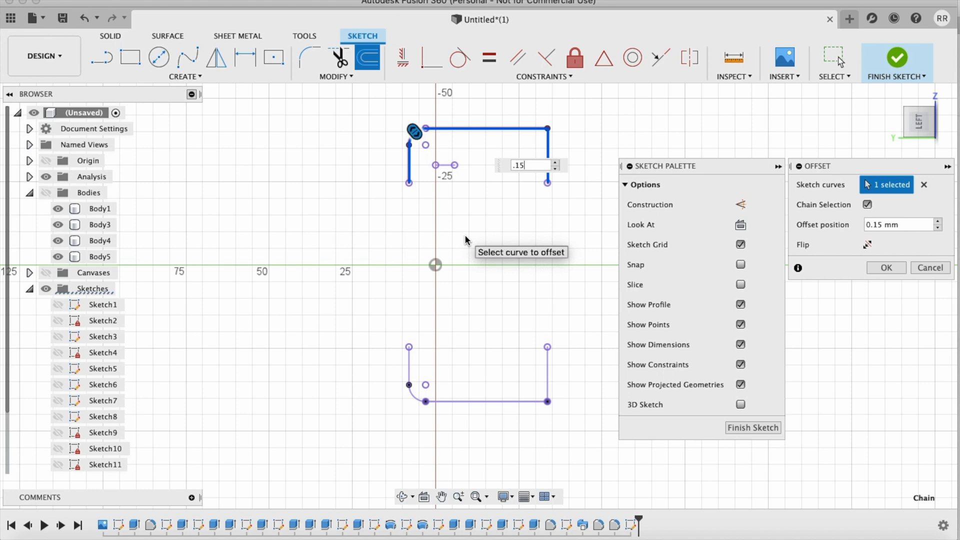
{"action": "key", "text": "Return"}
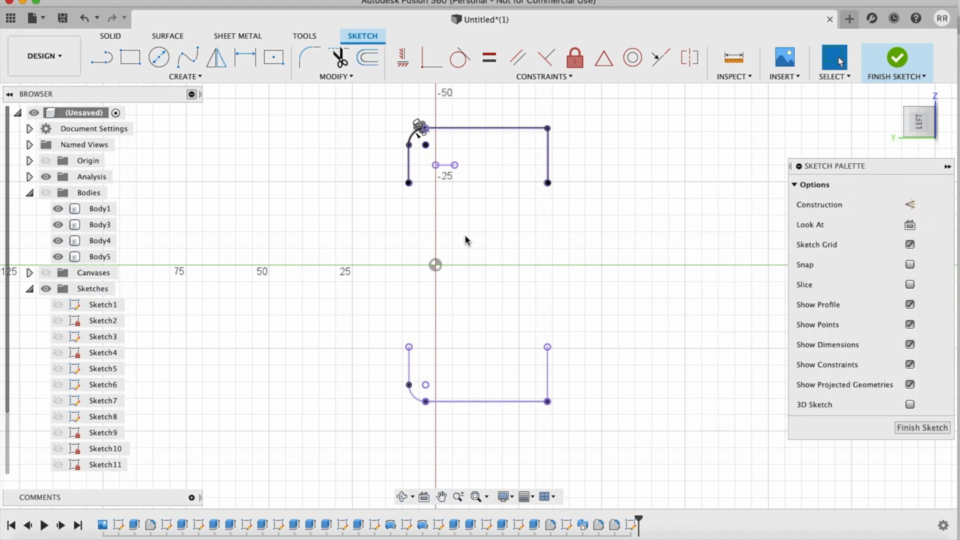
Step: Offset the lower projected profile's side line, rounded corner and long horizontal line by -0.15 mm, to the outside
{"action": "left_click", "coordinate": [368, 57]}
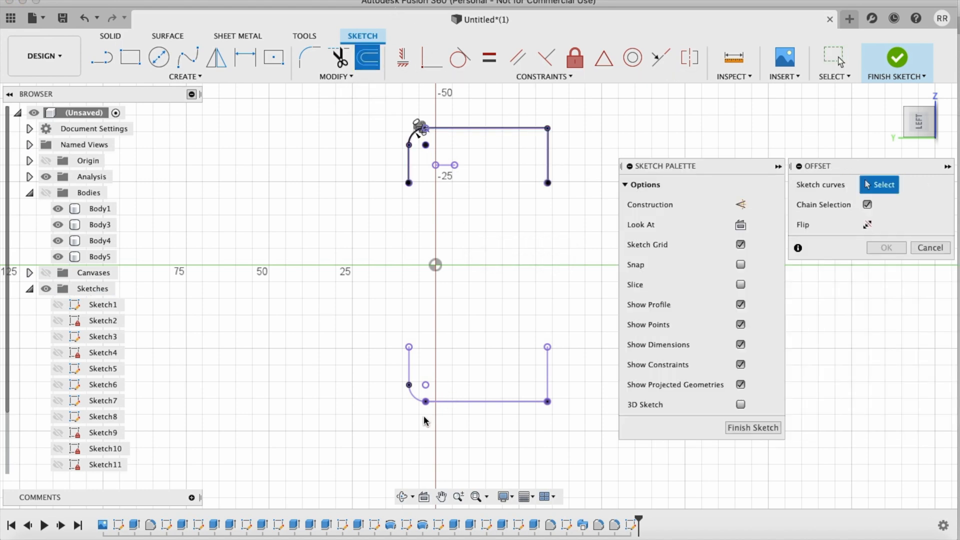
{"action": "left_click", "coordinate": [410, 372]}
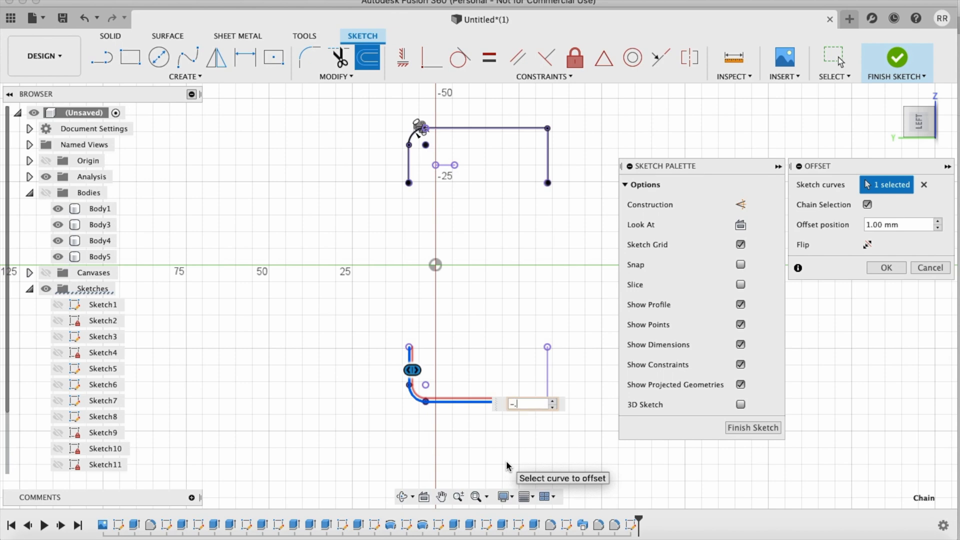
{"action": "type", "text": "-.15"}
{"action": "key", "text": "Return"}
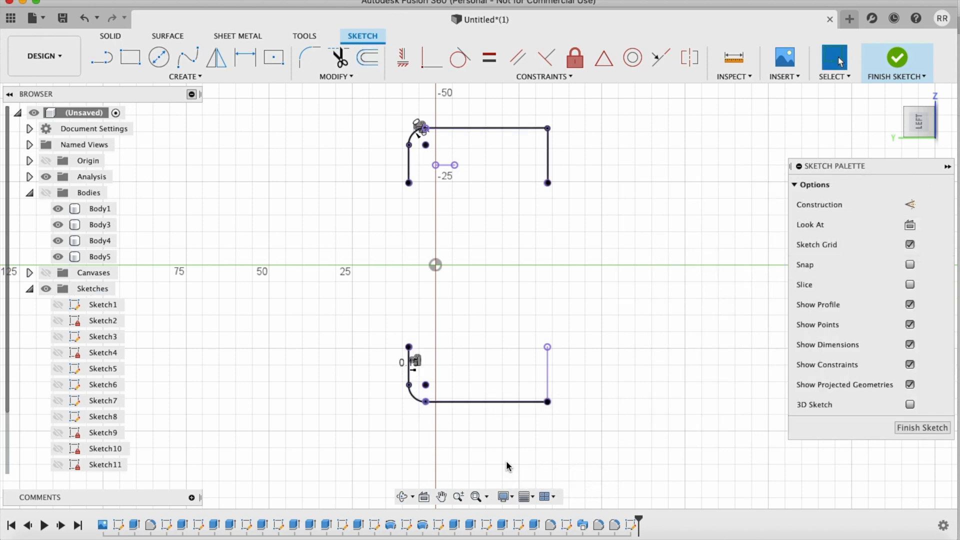
Step: Offset the original upper projected profile outward by 5.15 mm as a connected chain
{"action": "scroll", "coordinate": [507, 466], "scroll_direction": "up", "scroll_amount": 3}
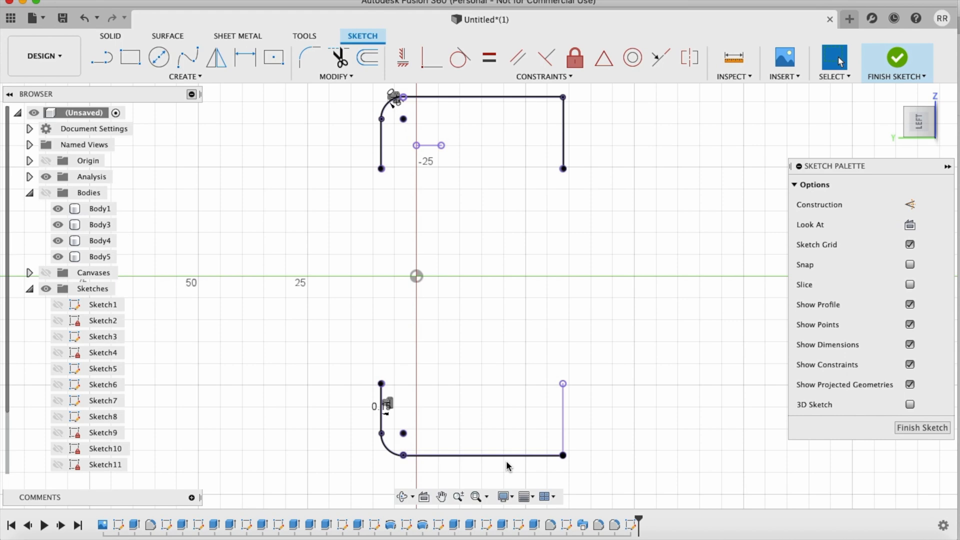
{"action": "scroll", "coordinate": [507, 466], "scroll_direction": "up", "scroll_amount": 5}
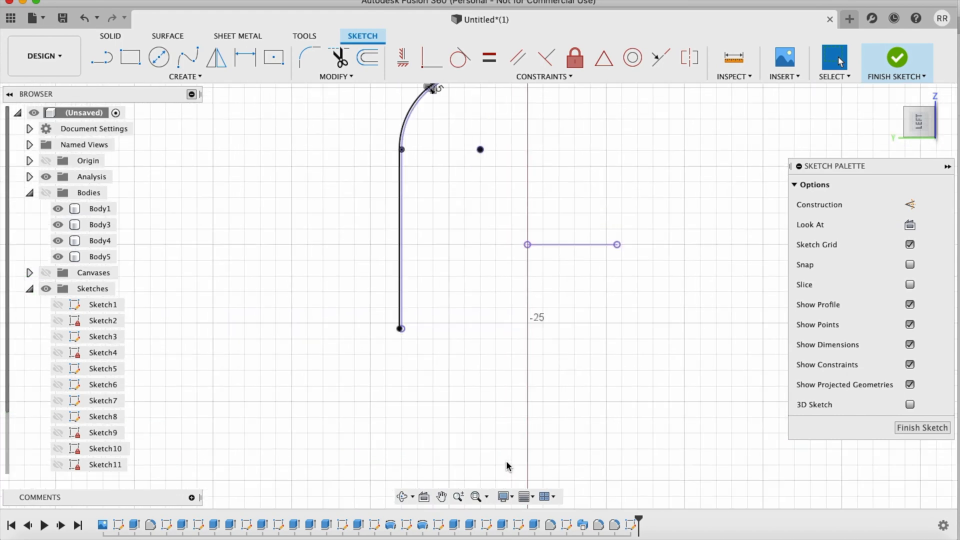
{"action": "left_click", "coordinate": [371, 58]}
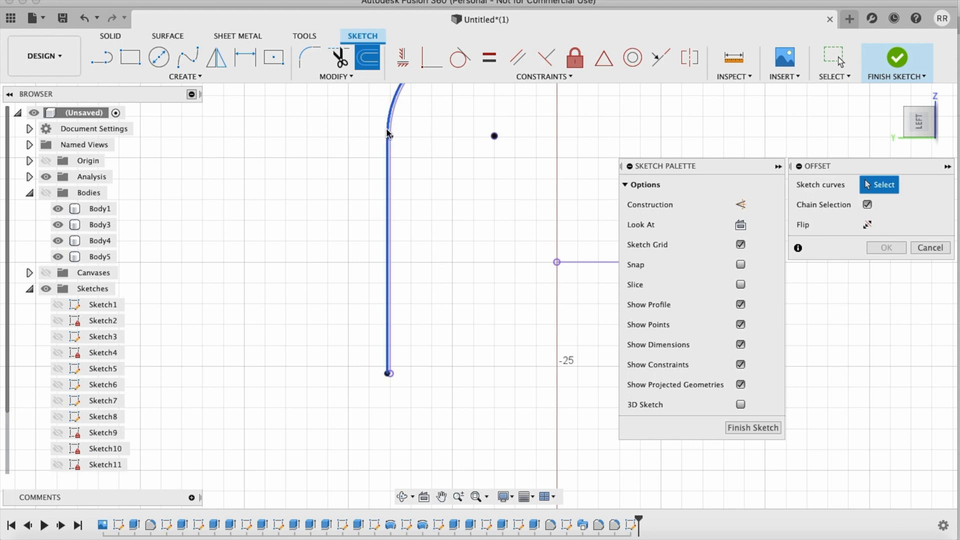
{"action": "left_click", "coordinate": [392, 127]}
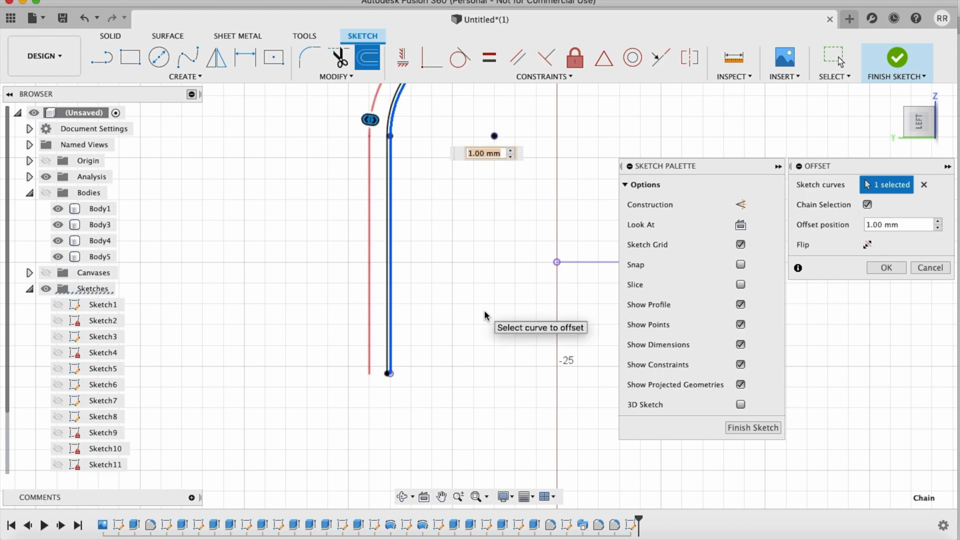
{"action": "scroll", "coordinate": [485, 310], "scroll_direction": "up", "scroll_amount": 3}
{"action": "type", "text": "5.15"}
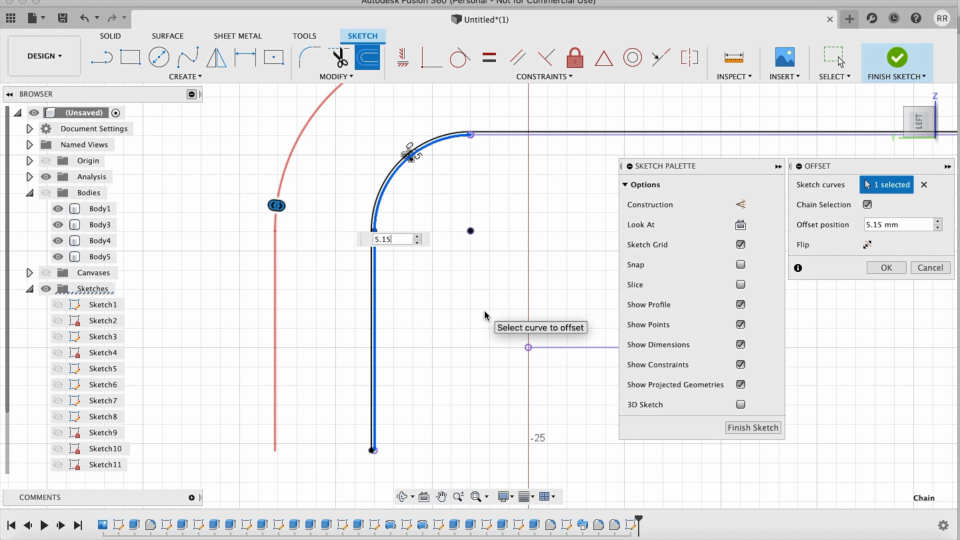
{"action": "left_click", "coordinate": [492, 134]}
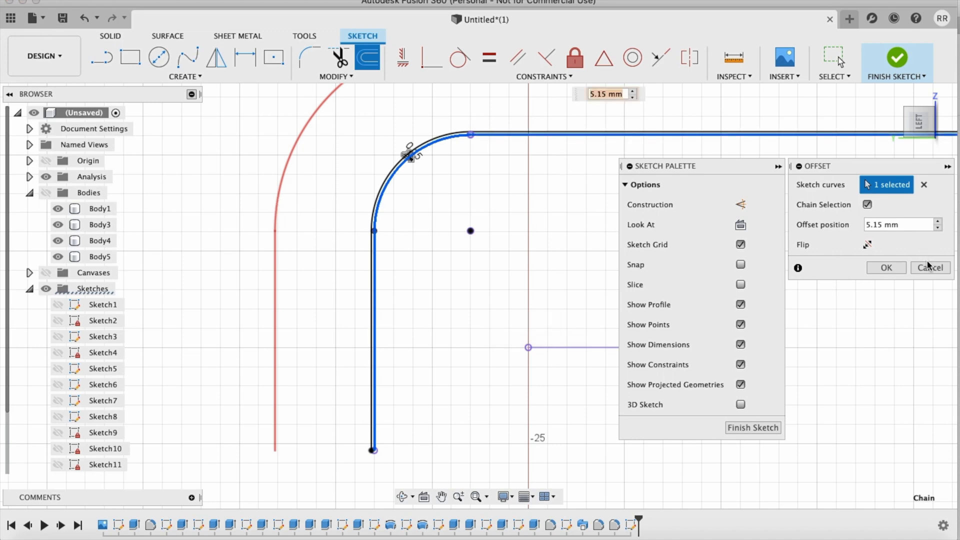
{"action": "left_click", "coordinate": [884, 268]}
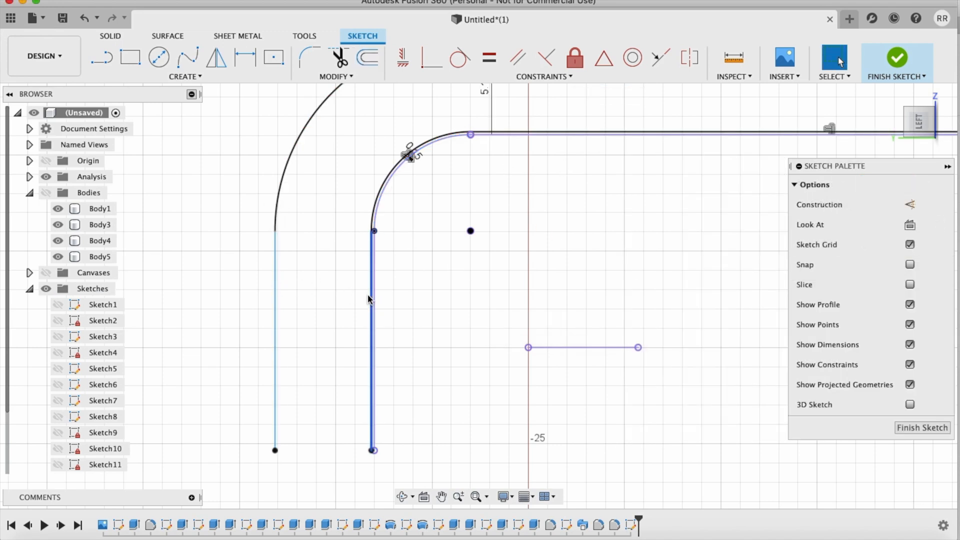
Step: Offset the original lower projected profile with its rounded corner outward by 5.15 mm
{"action": "scroll", "coordinate": [367, 296], "scroll_direction": "down", "scroll_amount": 5}
{"action": "scroll", "coordinate": [368, 295], "scroll_direction": "down", "scroll_amount": 7}
{"action": "scroll", "coordinate": [368, 295], "scroll_direction": "down", "scroll_amount": 6}
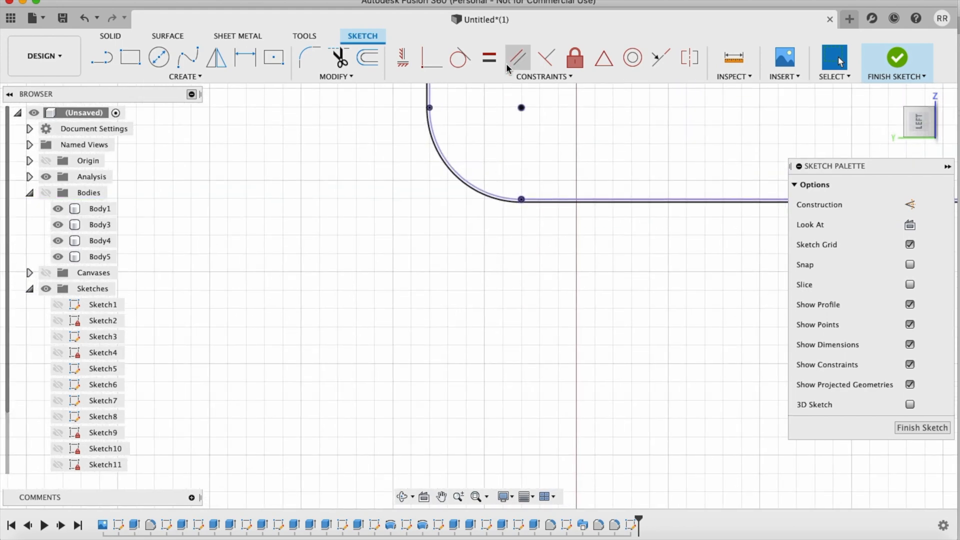
{"action": "left_click", "coordinate": [366, 59]}
{"action": "left_click", "coordinate": [445, 174]}
{"action": "type", "text": "5.15"}
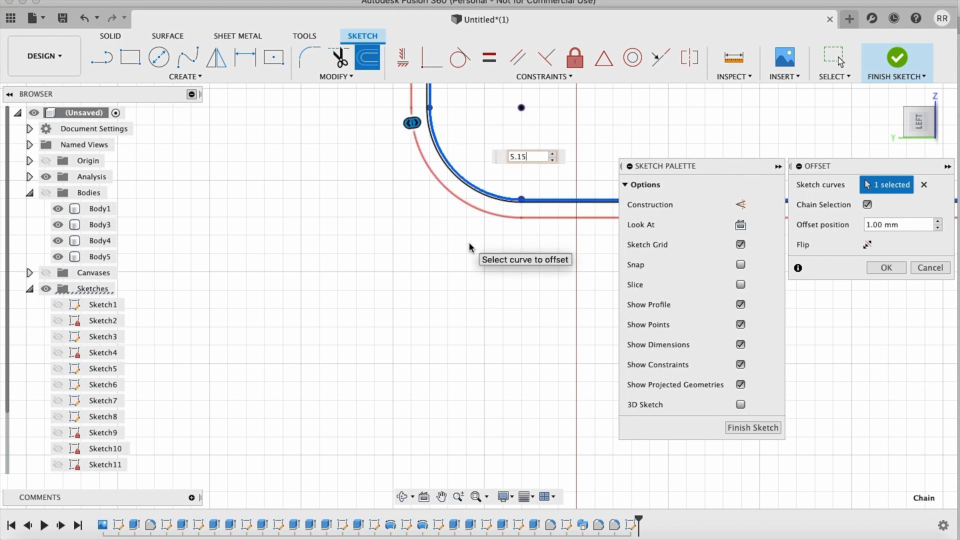
{"action": "key", "text": "Return"}
Step: Draw a straight vertical line joining the free ends of the upper and lower 5.15 mm offsets on the rounded-corner side
{"action": "scroll", "coordinate": [469, 242], "scroll_direction": "up", "scroll_amount": 5}
{"action": "scroll", "coordinate": [469, 242], "scroll_direction": "up", "scroll_amount": 5}
{"action": "key", "text": "l"}
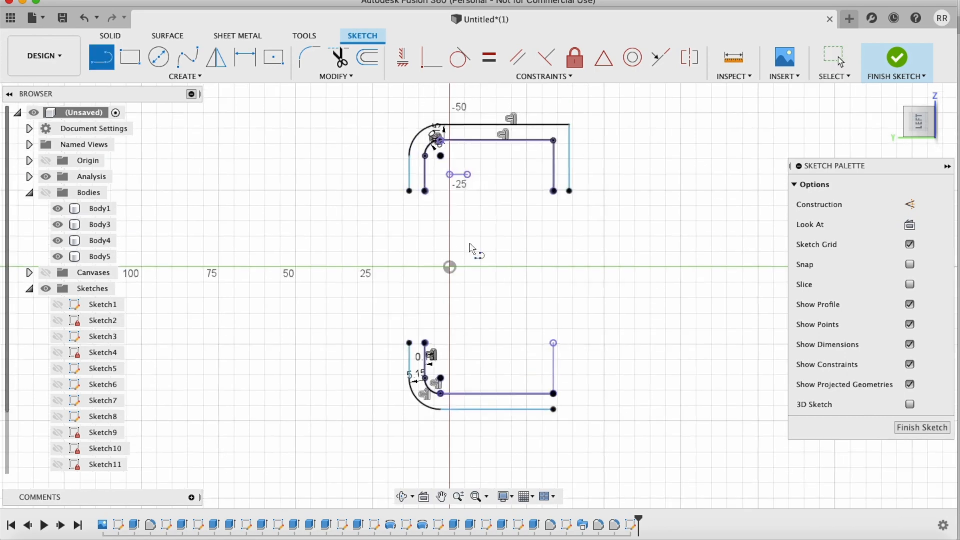
{"action": "left_click", "coordinate": [410, 192]}
{"action": "left_click", "coordinate": [409, 343]}
{"action": "scroll", "coordinate": [424, 342], "scroll_direction": "up", "scroll_amount": 10}
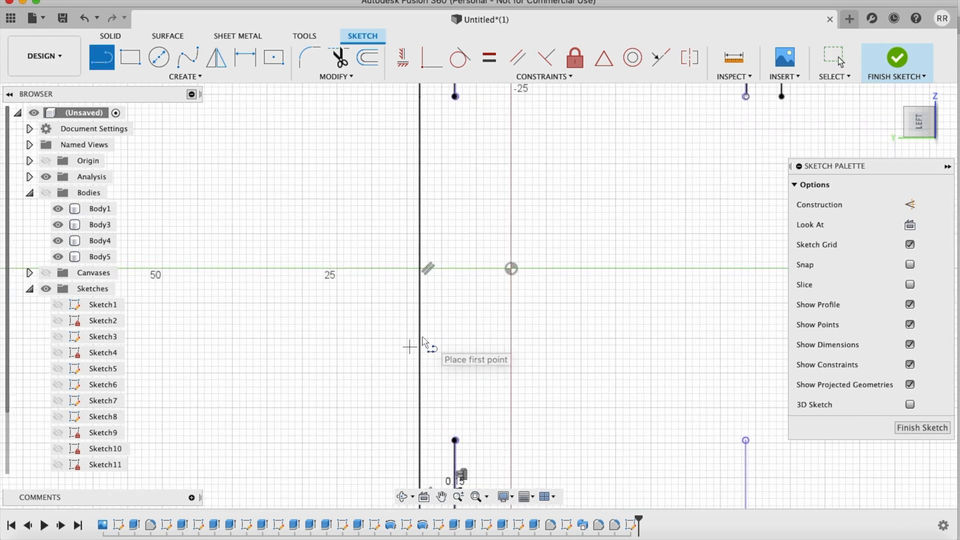
{"action": "scroll", "coordinate": [447, 204], "scroll_direction": "up", "scroll_amount": 3}
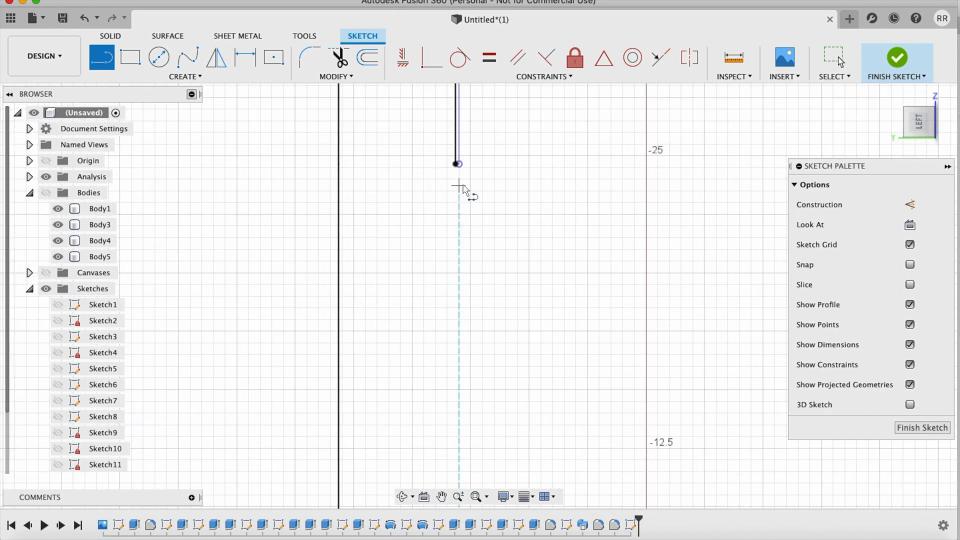
{"action": "left_click", "coordinate": [456, 164]}
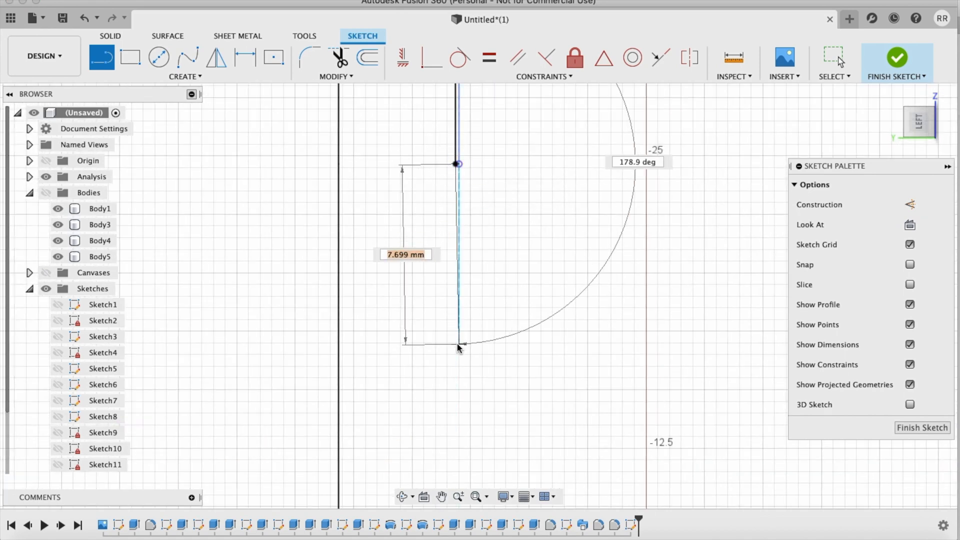
{"action": "scroll", "coordinate": [445, 356], "scroll_direction": "up", "scroll_amount": 3}
{"action": "scroll", "coordinate": [445, 356], "scroll_direction": "down", "scroll_amount": 5, "text": "shift"}
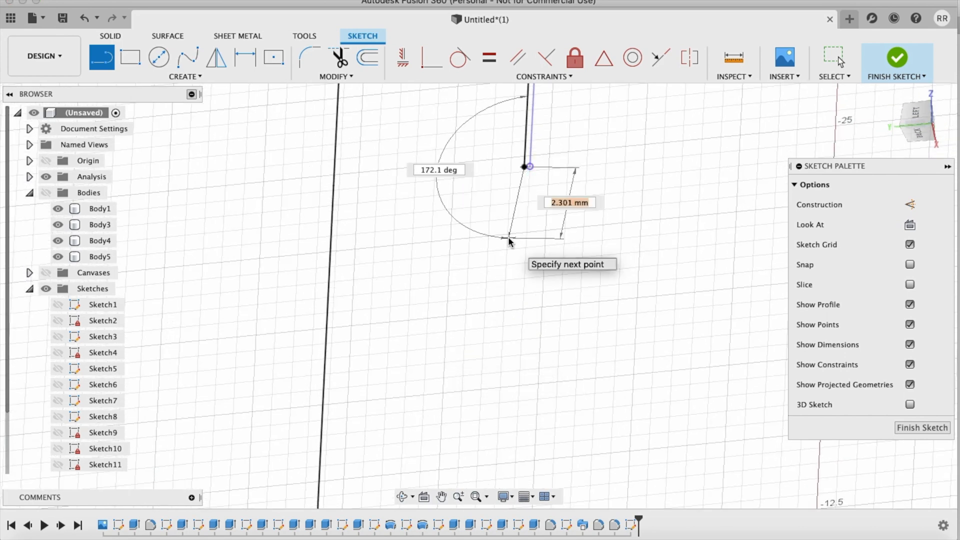
{"action": "scroll", "coordinate": [509, 238], "scroll_direction": "down", "scroll_amount": 4}
{"action": "scroll", "coordinate": [509, 244], "scroll_direction": "down", "scroll_amount": 5}
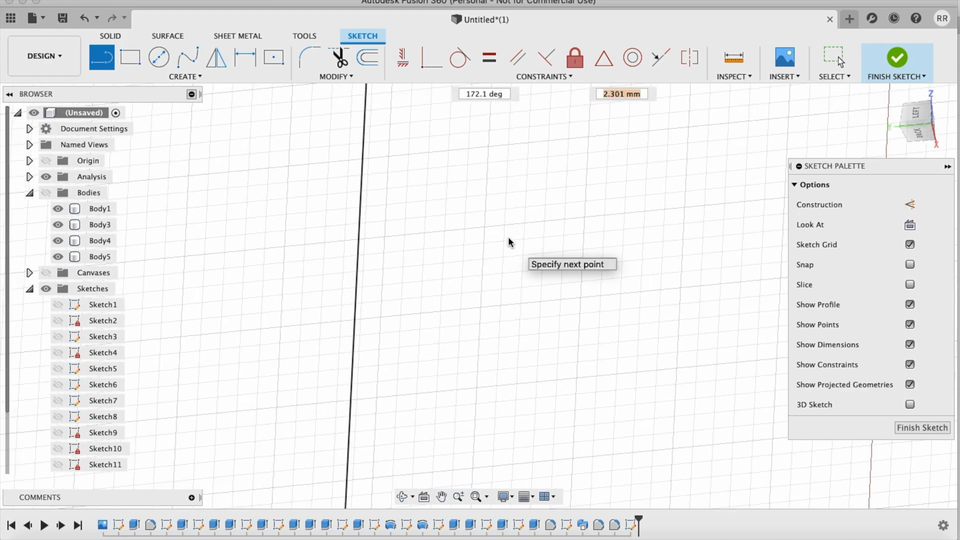
{"action": "scroll", "coordinate": [509, 244], "scroll_direction": "down", "scroll_amount": 1}
{"action": "scroll", "coordinate": [509, 244], "scroll_direction": "down", "scroll_amount": 5, "text": "shift"}
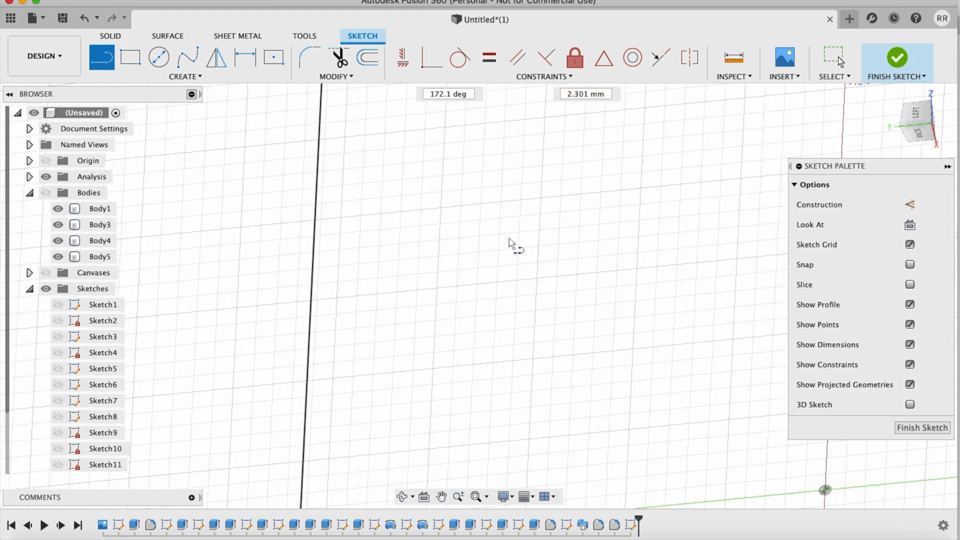
{"action": "scroll", "coordinate": [509, 243], "scroll_direction": "up", "scroll_amount": 4, "text": "shift"}
{"action": "scroll", "coordinate": [509, 244], "scroll_direction": "up", "scroll_amount": 6, "text": "shift"}
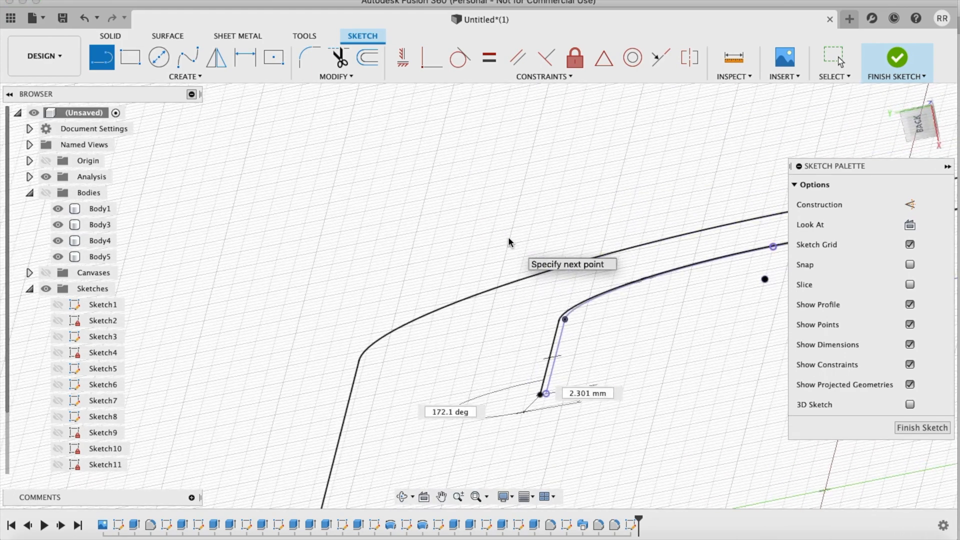
{"action": "scroll", "coordinate": [509, 244], "scroll_direction": "down", "scroll_amount": 2}
{"action": "scroll", "coordinate": [511, 240], "scroll_direction": "down", "scroll_amount": 3}
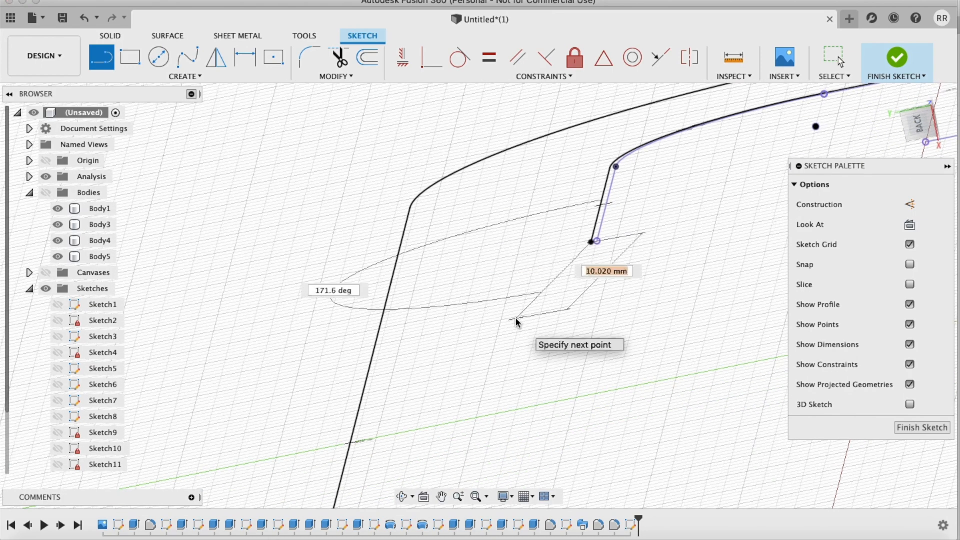
{"action": "key", "text": "Escape"}
{"action": "scroll", "coordinate": [515, 317], "scroll_direction": "down", "scroll_amount": 6}
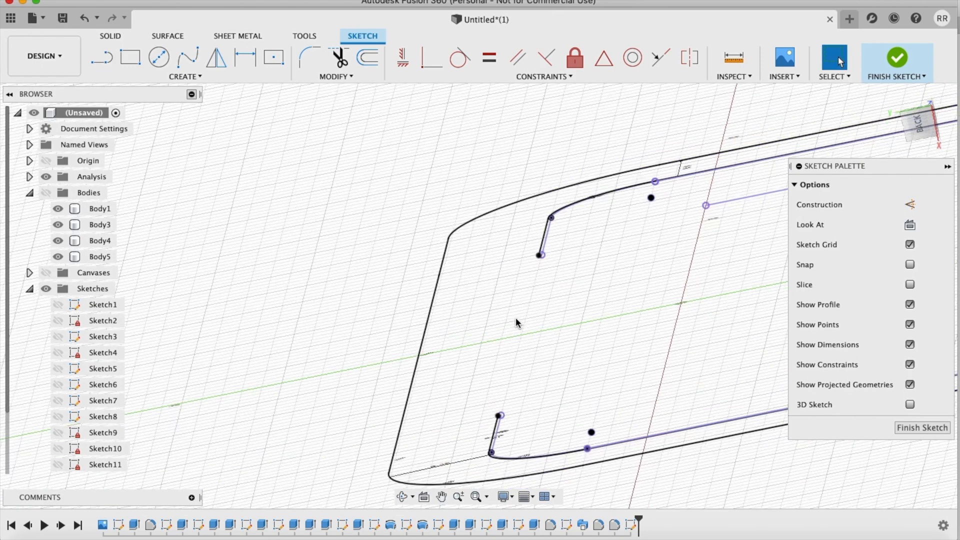
{"action": "scroll", "coordinate": [515, 317], "scroll_direction": "left", "scroll_amount": 2}
{"action": "key", "text": "l"}
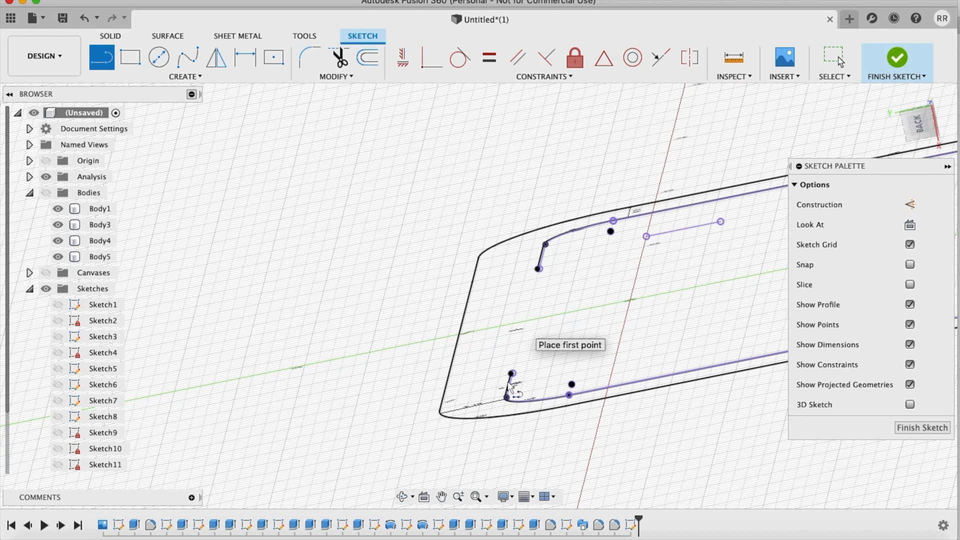
{"action": "left_click", "coordinate": [512, 374]}
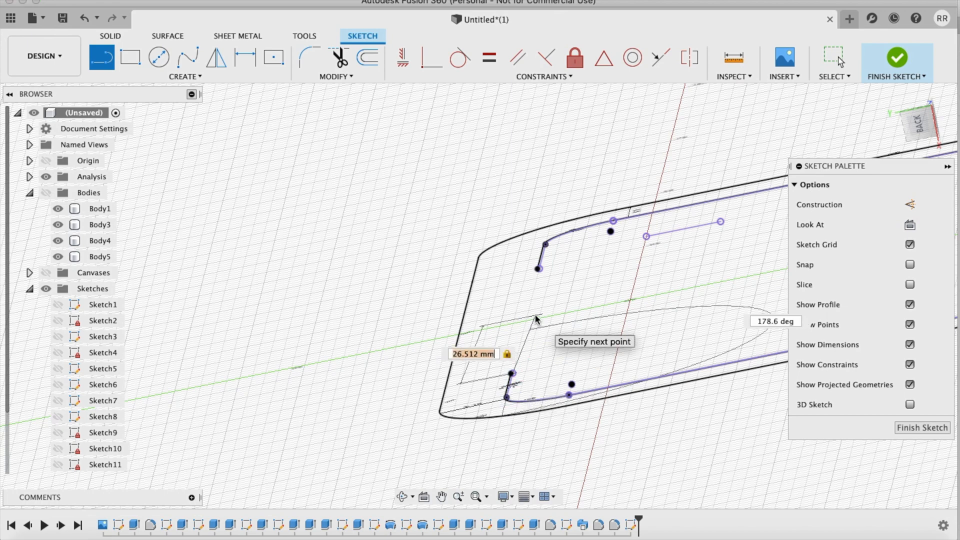
{"action": "key", "text": "Escape"}
Step: Join the free ends of the two 0.15 mm offsets on the rounded-corner side with a line about 49.3 mm long, and finish the sketch
{"action": "scroll", "coordinate": [535, 319], "scroll_direction": "down", "scroll_amount": 4}
{"action": "scroll", "coordinate": [535, 319], "scroll_direction": "up", "scroll_amount": 8}
{"action": "scroll", "coordinate": [535, 319], "scroll_direction": "right", "scroll_amount": 5}
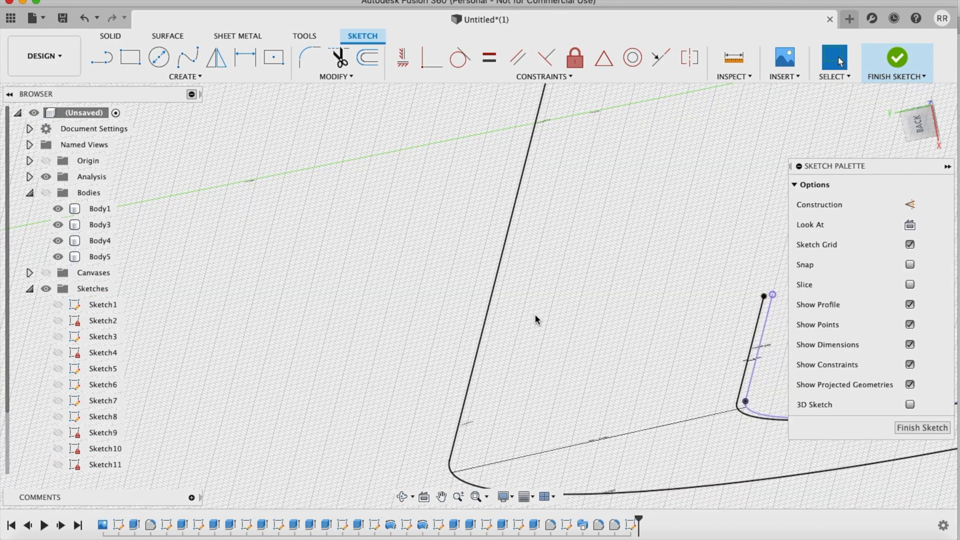
{"action": "key", "text": "l"}
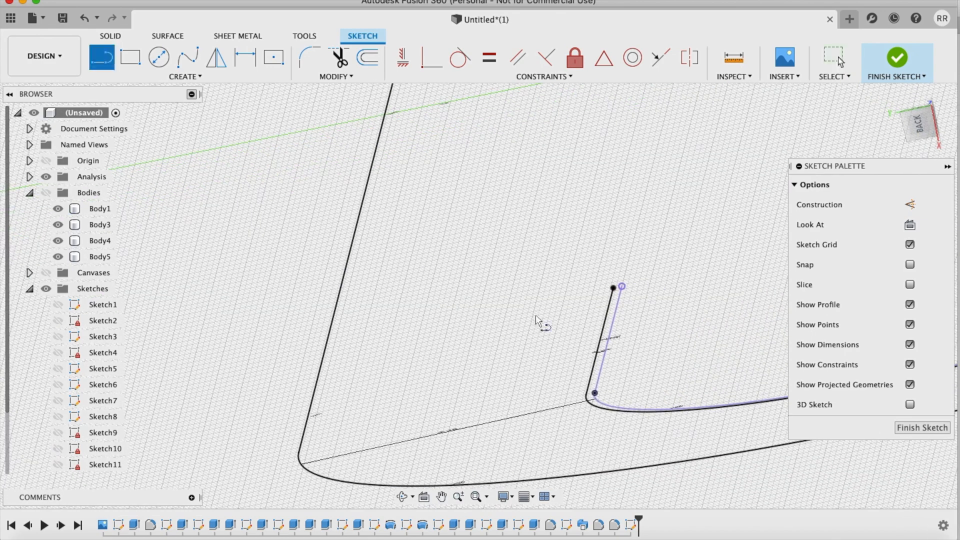
{"action": "left_click", "coordinate": [613, 289]}
{"action": "scroll", "coordinate": [617, 300], "scroll_direction": "up", "scroll_amount": 10}
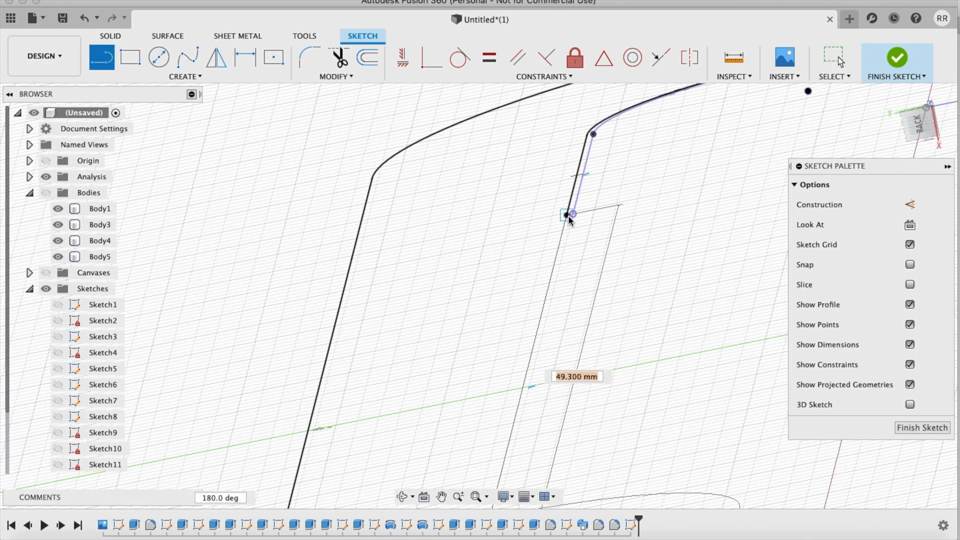
{"action": "left_click", "coordinate": [566, 217]}
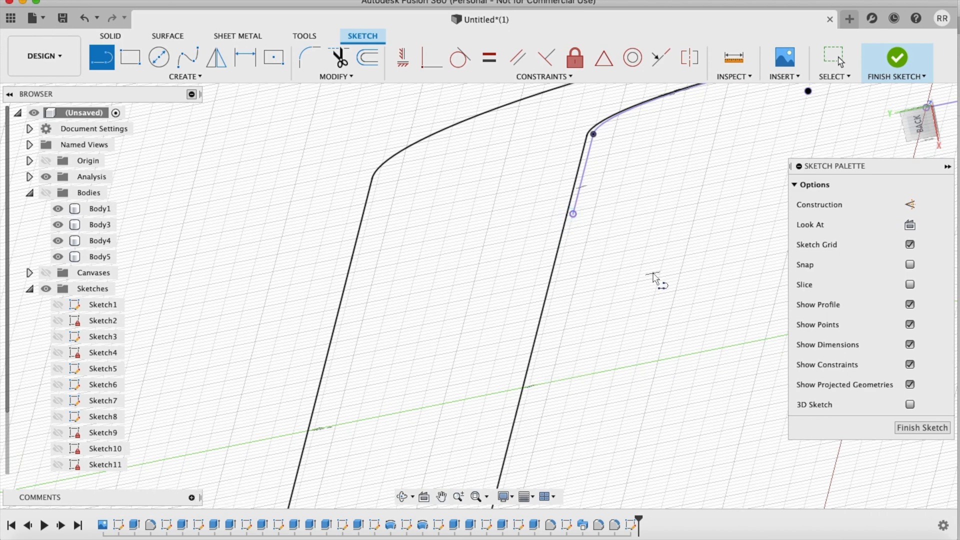
{"action": "left_click", "coordinate": [897, 57]}
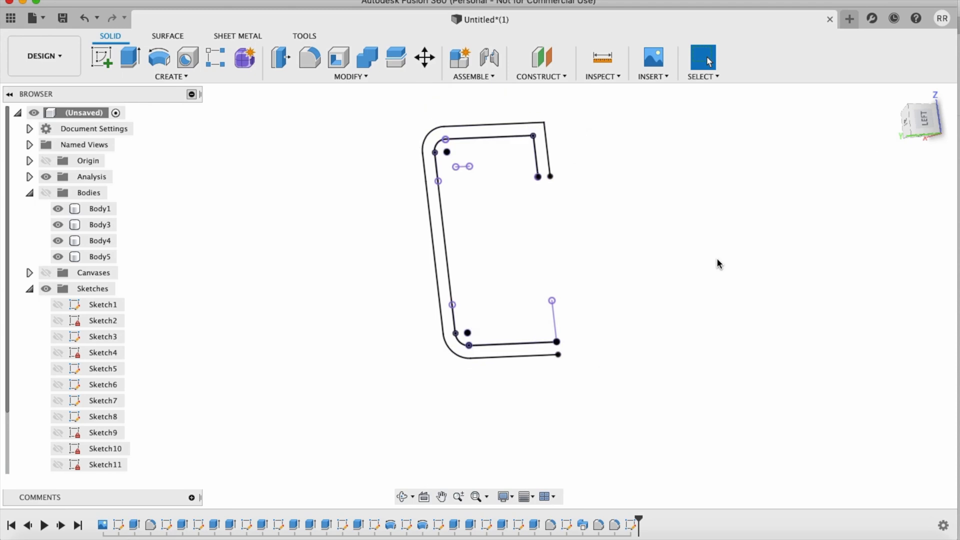
Step: Reopen the cover profile sketch and draw a short line across the gap between the inner and outer offsets on the square-corner side
{"action": "right_click", "coordinate": [631, 524]}
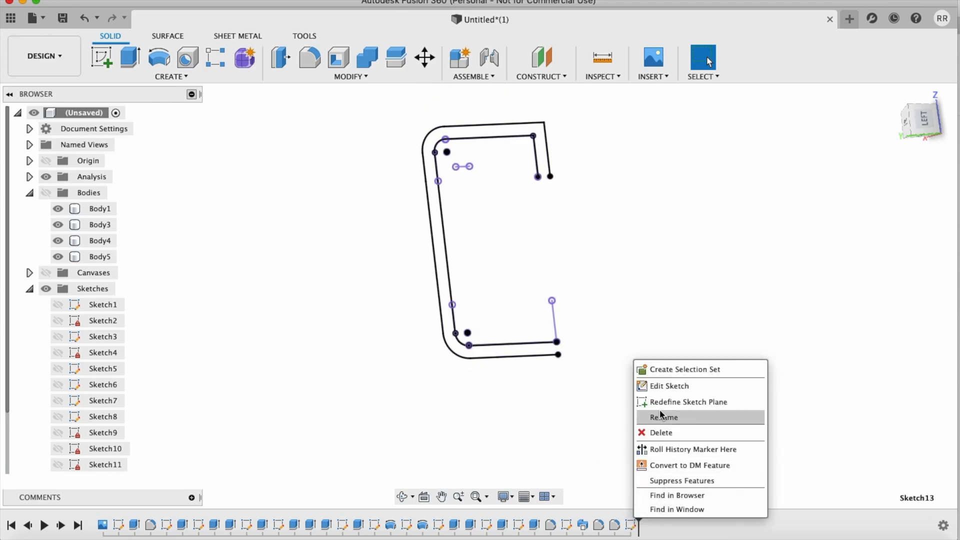
{"action": "left_click", "coordinate": [665, 382]}
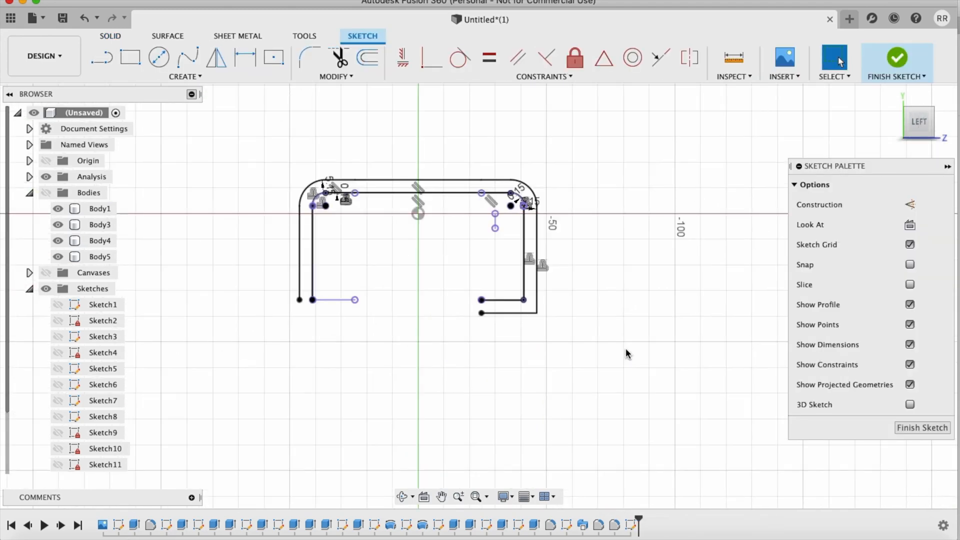
{"action": "key", "text": "l"}
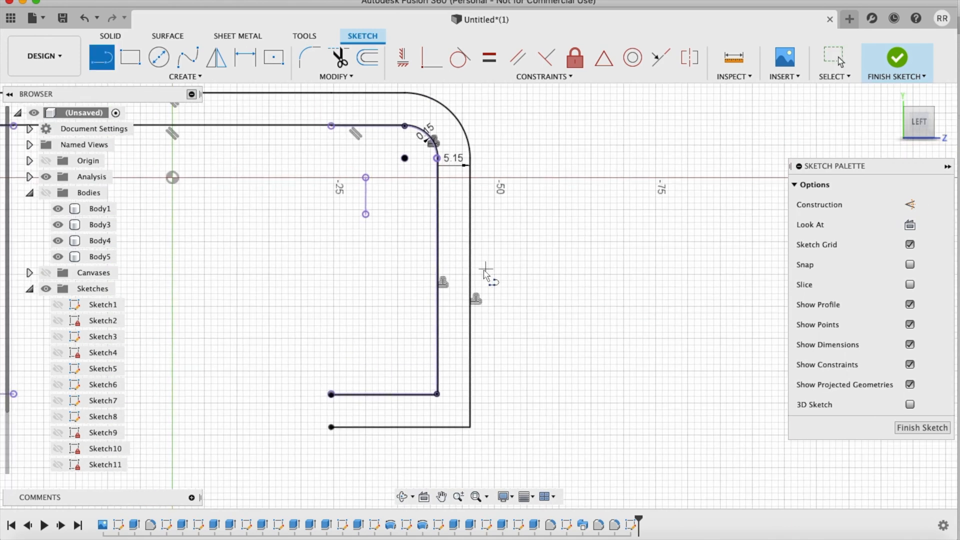
{"action": "left_click", "coordinate": [438, 277]}
{"action": "left_click", "coordinate": [470, 277]}
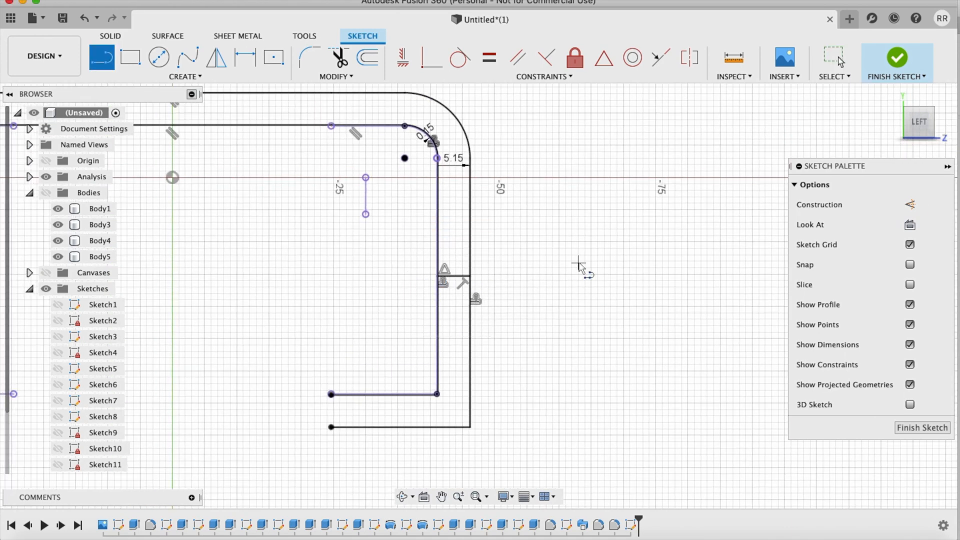
{"action": "scroll", "coordinate": [579, 265], "scroll_direction": "down", "scroll_amount": 5}
{"action": "scroll", "coordinate": [578, 265], "scroll_direction": "left", "scroll_amount": 3}
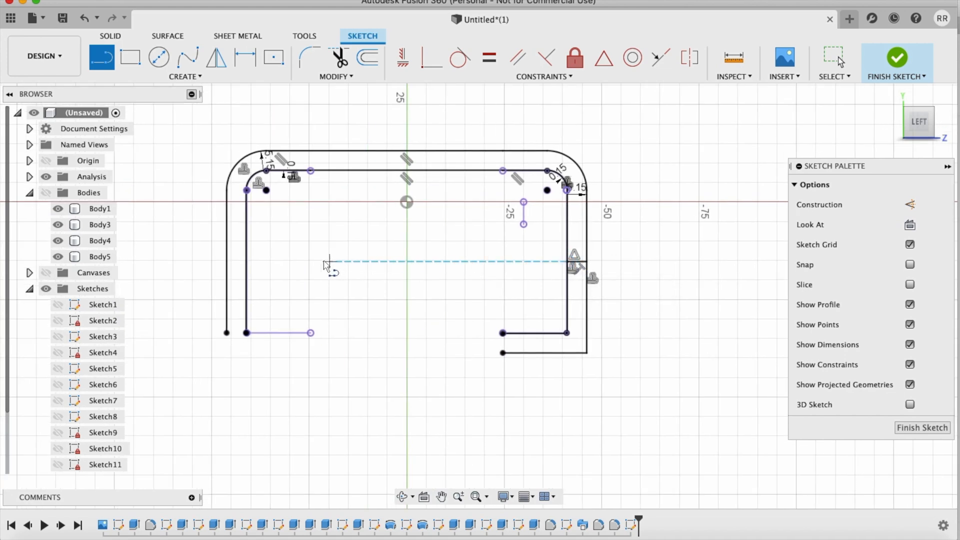
{"action": "left_click", "coordinate": [247, 262]}
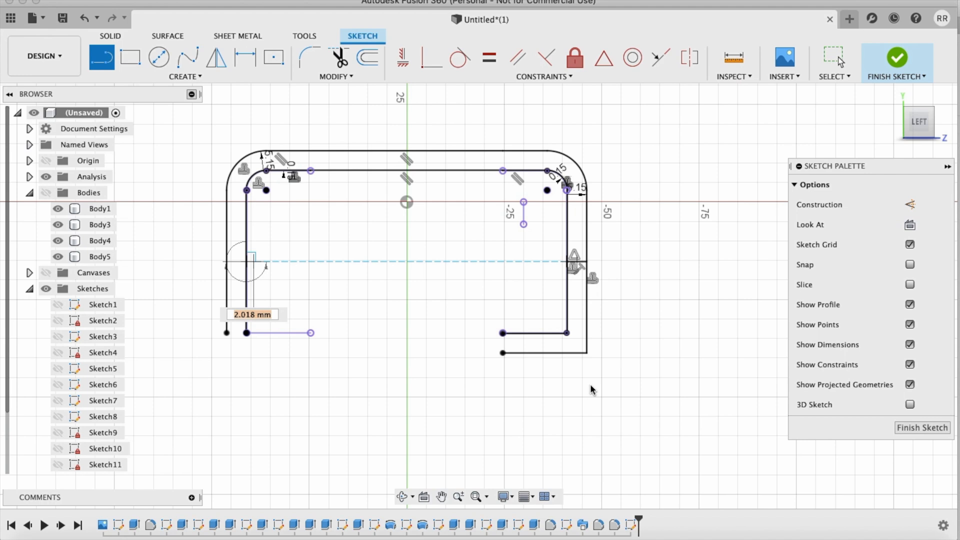
{"action": "key", "text": "Escape"}
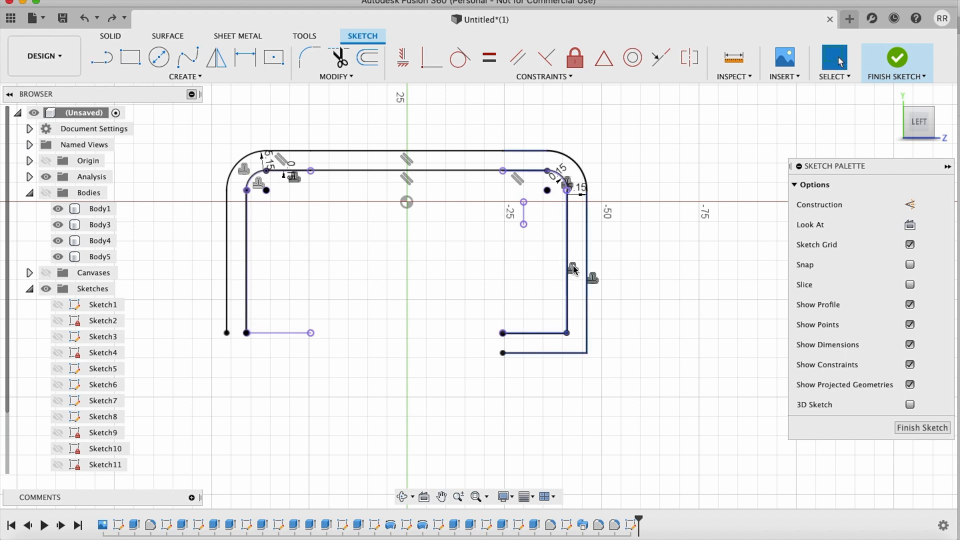
Step: Draw a horizontal line about 87 mm long from the short line's inner end to the opposite outer offset, and finish the sketch
{"action": "key", "text": "l"}
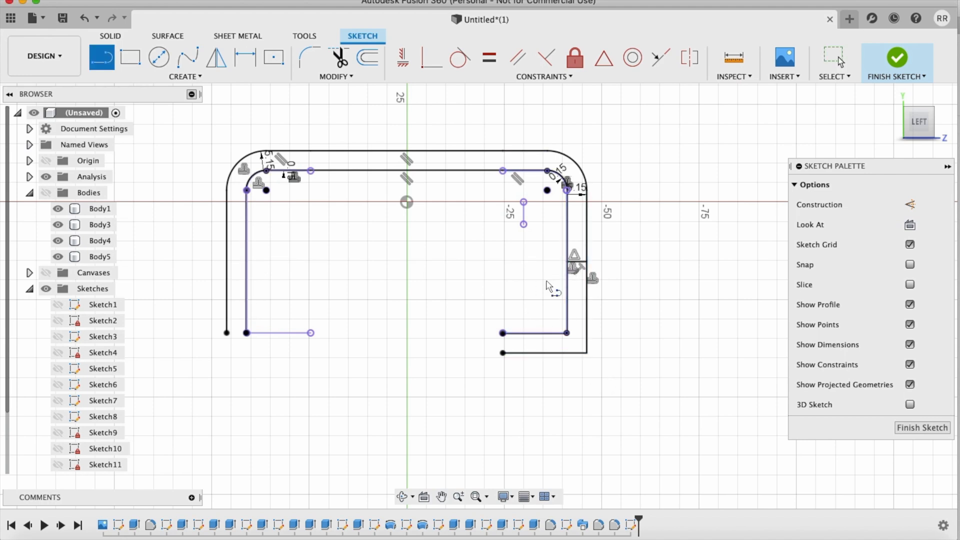
{"action": "left_click", "coordinate": [568, 261]}
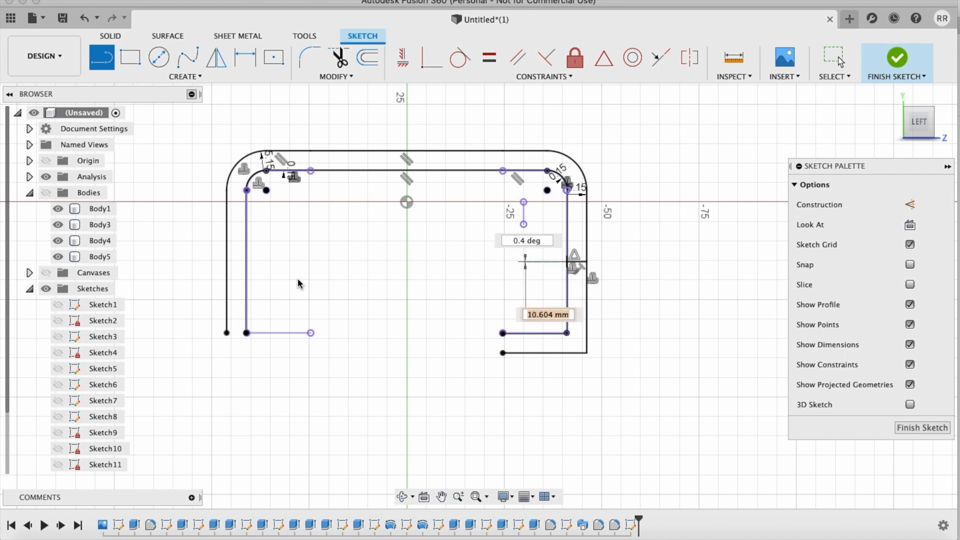
{"action": "left_click", "coordinate": [226, 261]}
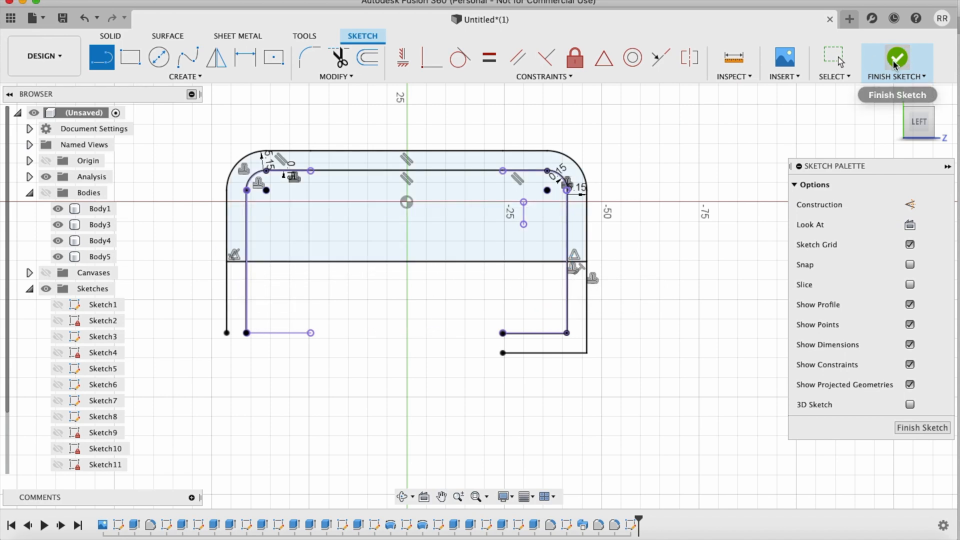
{"action": "left_click", "coordinate": [897, 58]}
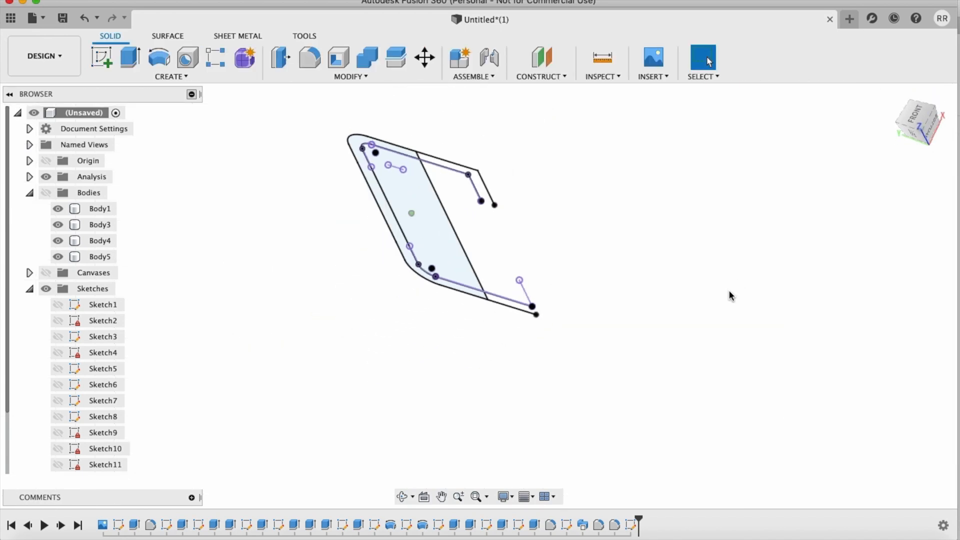
Step: Show the bodies and extrude the C-shaped band profile symmetrically with a distance of 10 mm as a new body
{"action": "key", "text": "e"}
{"action": "left_click", "coordinate": [400, 155]}
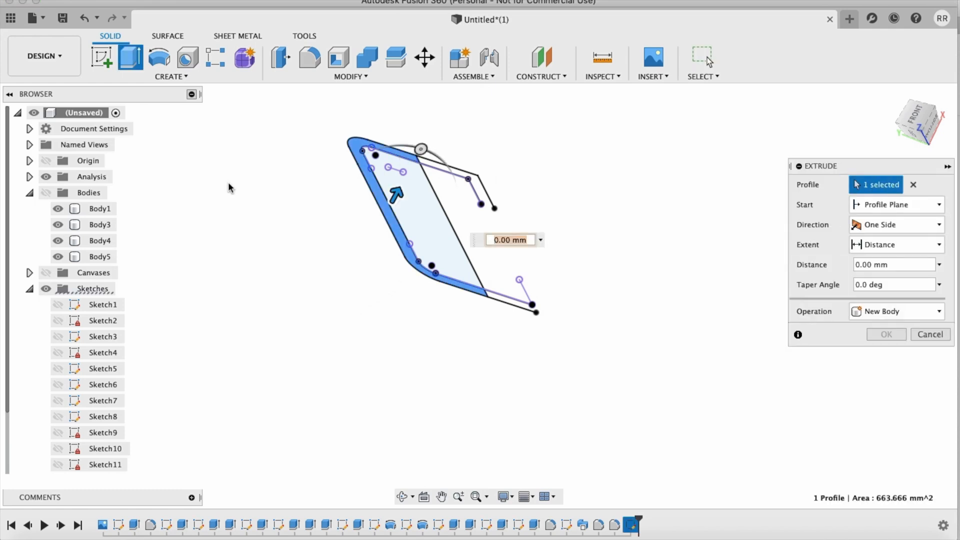
{"action": "left_click", "coordinate": [47, 194]}
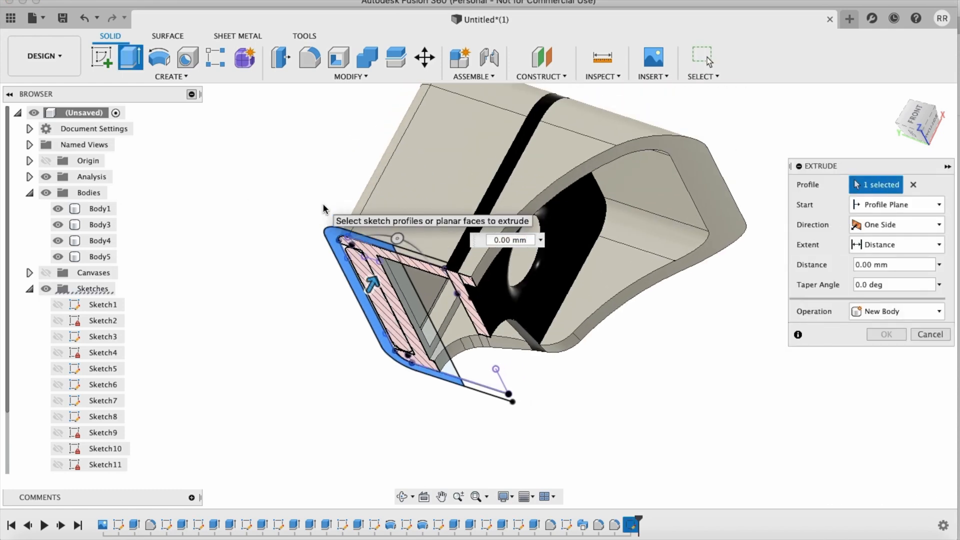
{"action": "left_click", "coordinate": [900, 231]}
{"action": "left_click", "coordinate": [884, 283]}
{"action": "left_click", "coordinate": [890, 230]}
{"action": "left_click", "coordinate": [892, 274]}
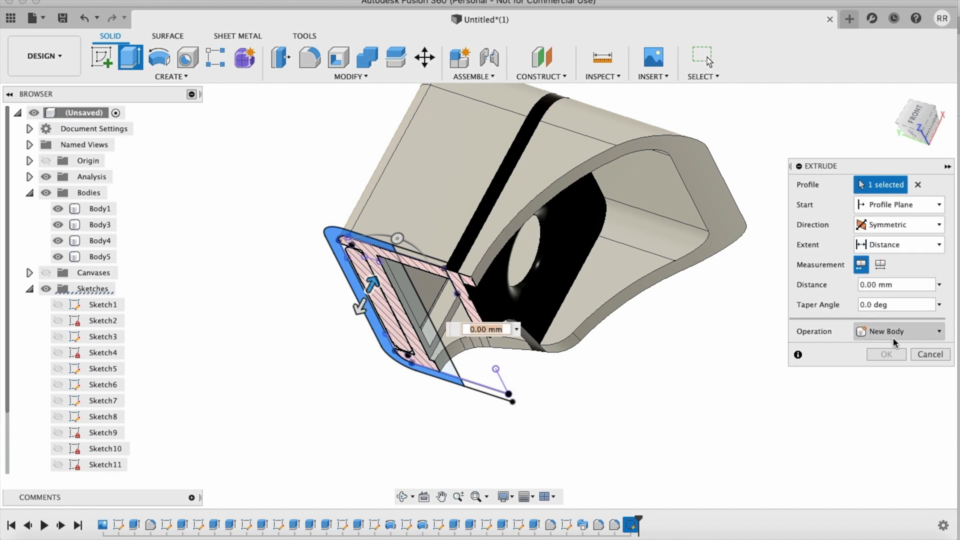
{"action": "type", "text": "10"}
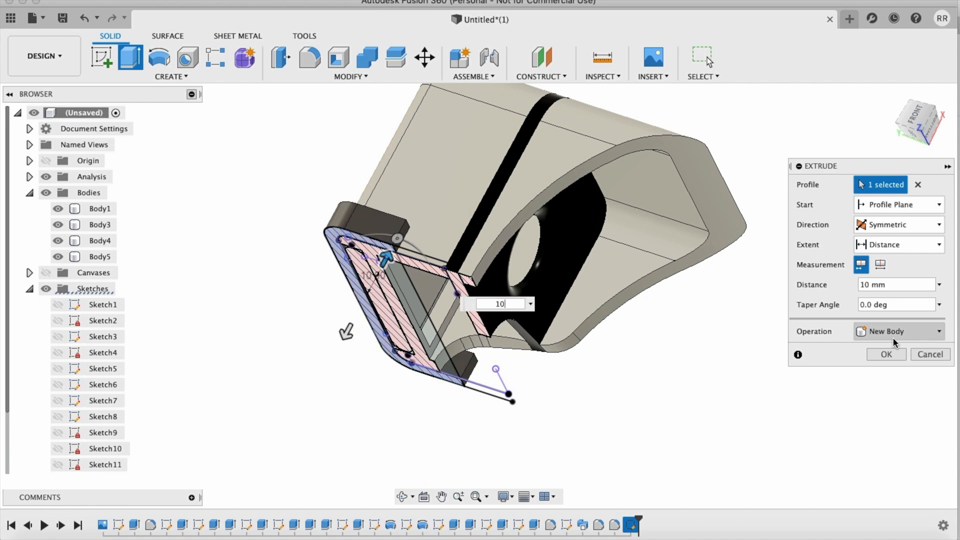
{"action": "key", "text": "Return"}
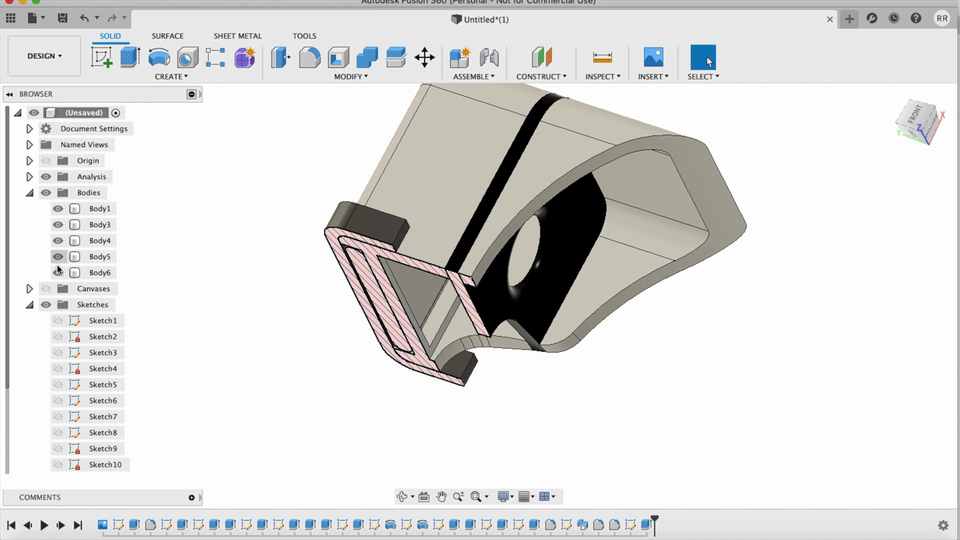
Step: Hide the section analysis and examine how the new C-shaped clip wraps around the phone viewer
{"action": "left_click", "coordinate": [46, 177]}
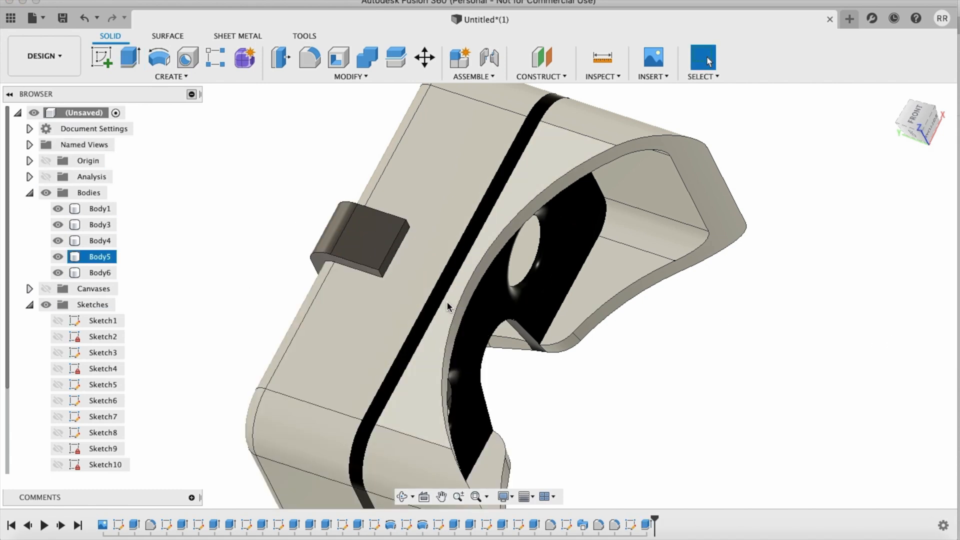
{"action": "scroll", "coordinate": [447, 306], "scroll_direction": "left", "scroll_amount": 10, "text": "shift"}
{"action": "scroll", "coordinate": [447, 306], "scroll_direction": "down", "scroll_amount": 4}
{"action": "scroll", "coordinate": [447, 306], "scroll_direction": "down", "scroll_amount": 10, "text": "shift"}
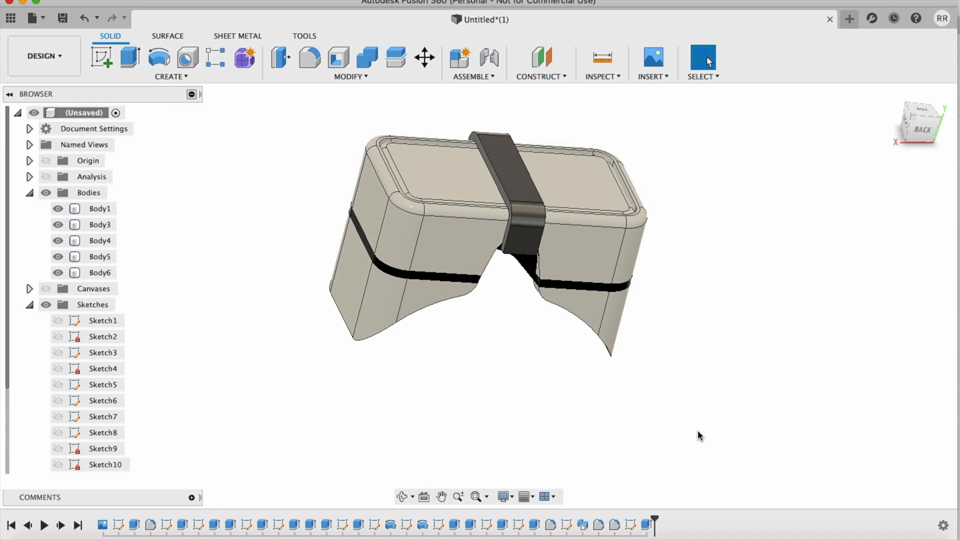
{"action": "scroll", "coordinate": [698, 430], "scroll_direction": "up", "scroll_amount": 3}
{"action": "scroll", "coordinate": [698, 430], "scroll_direction": "up", "scroll_amount": 10, "text": "shift"}
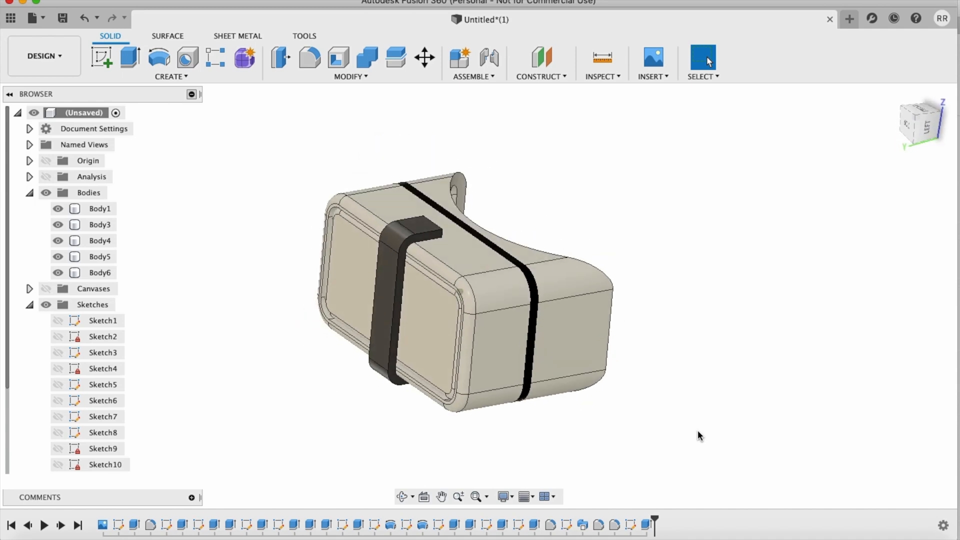
{"action": "scroll", "coordinate": [697, 430], "scroll_direction": "up", "scroll_amount": 15, "text": "shift"}
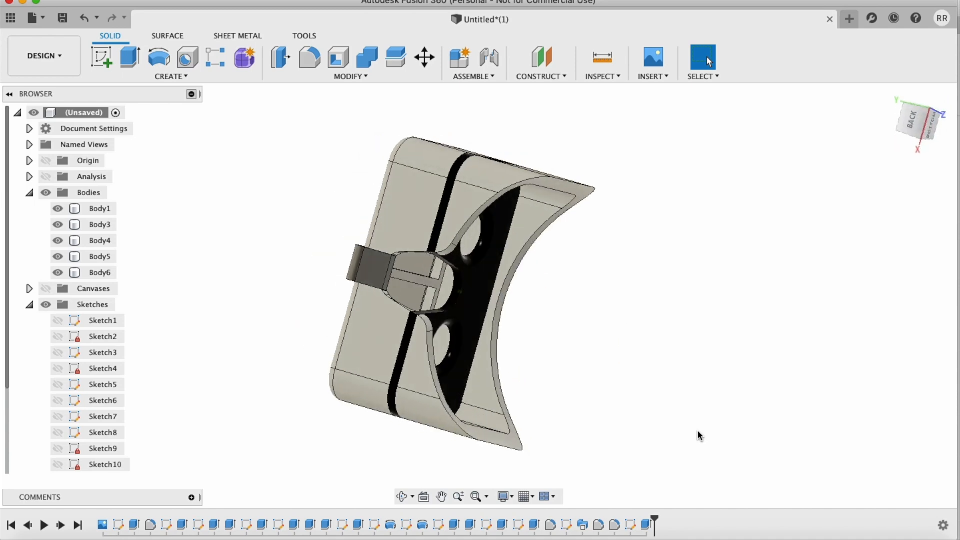
{"action": "scroll", "coordinate": [698, 430], "scroll_direction": "left", "scroll_amount": 12, "text": "shift"}
Step: Shorten the clip's arm beside the nose cutout with an extruded cut of -9 mm from its end face
{"action": "scroll", "coordinate": [679, 324], "scroll_direction": "up", "scroll_amount": 5}
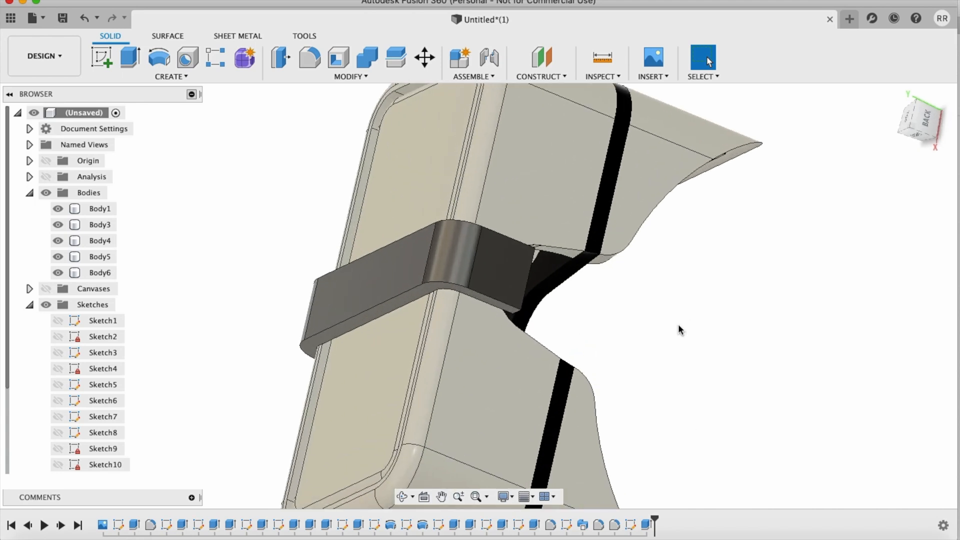
{"action": "scroll", "coordinate": [678, 324], "scroll_direction": "right", "scroll_amount": 2}
{"action": "scroll", "coordinate": [678, 324], "scroll_direction": "up", "scroll_amount": 8, "text": "shift"}
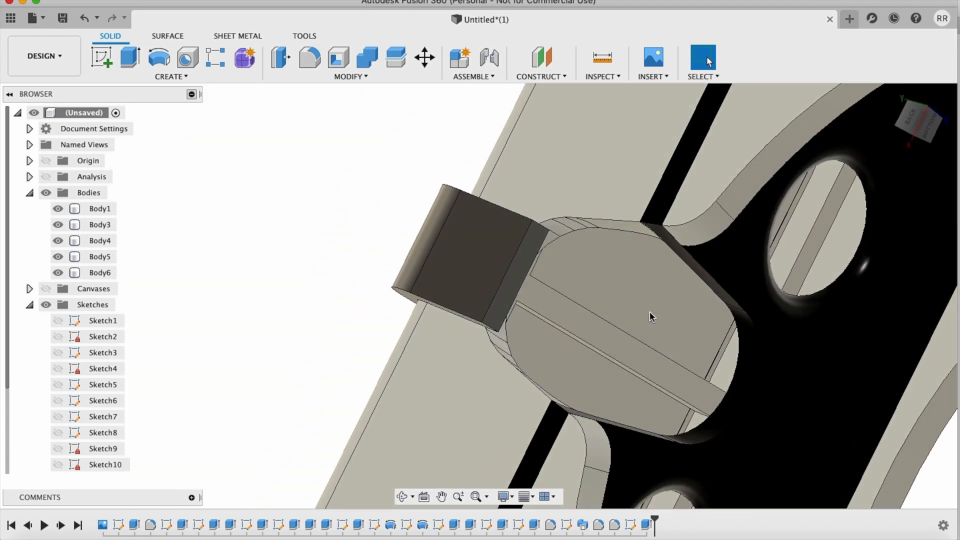
{"action": "key", "text": "e"}
{"action": "left_click", "coordinate": [519, 299]}
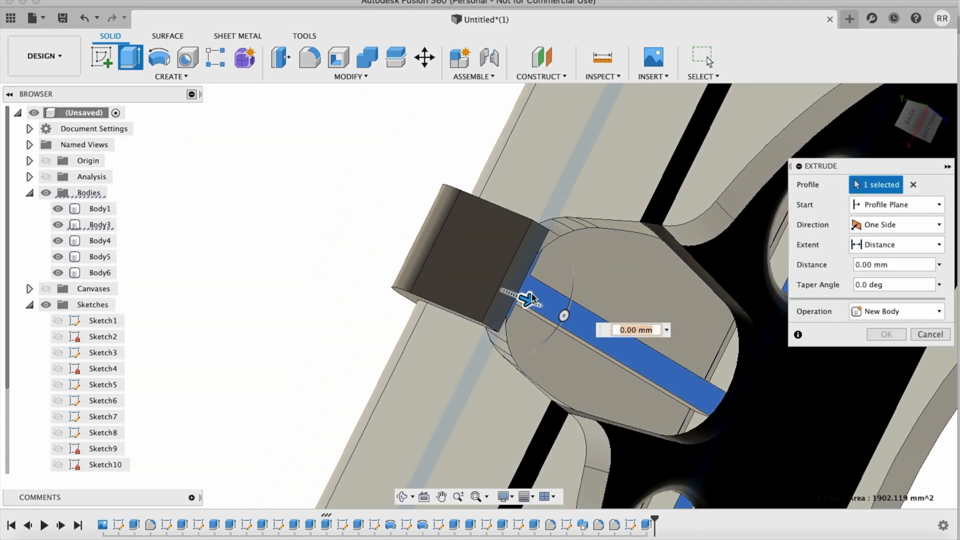
{"action": "left_click", "coordinate": [540, 289]}
{"action": "left_click", "coordinate": [514, 290]}
{"action": "left_click_drag", "start_coordinate": [519, 284], "coordinate": [460, 268]}
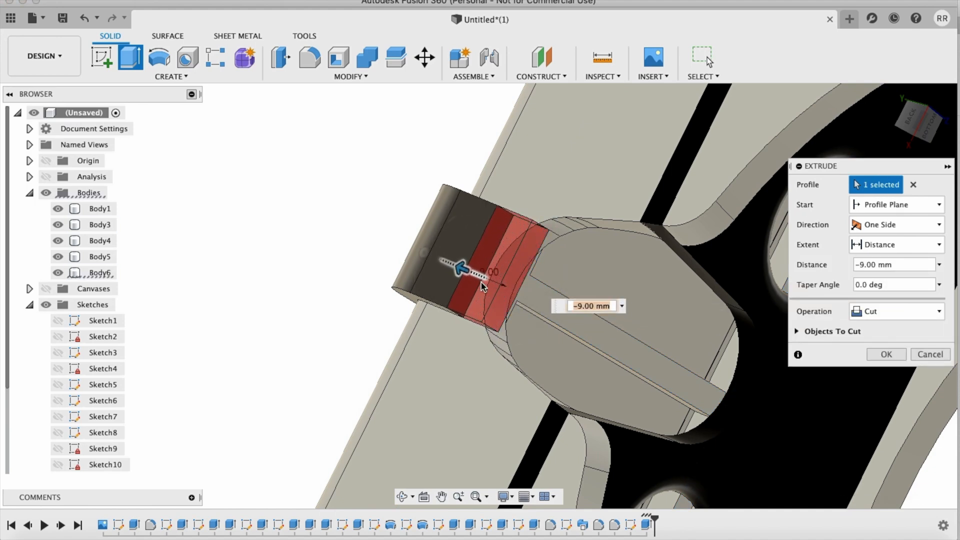
{"action": "left_click", "coordinate": [894, 355]}
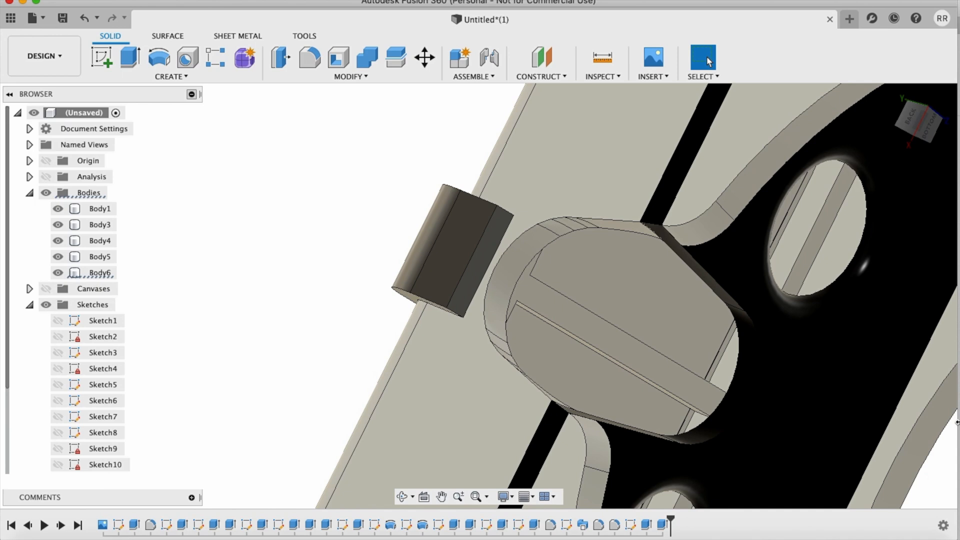
Step: Fillet the outer and inner edge chains of the surround's face-side rim with a 3 mm radius
{"action": "scroll", "coordinate": [634, 358], "scroll_direction": "down", "scroll_amount": 3}
{"action": "scroll", "coordinate": [634, 359], "scroll_direction": "down", "scroll_amount": 5}
{"action": "scroll", "coordinate": [635, 359], "scroll_direction": "left", "scroll_amount": 10, "text": "shift"}
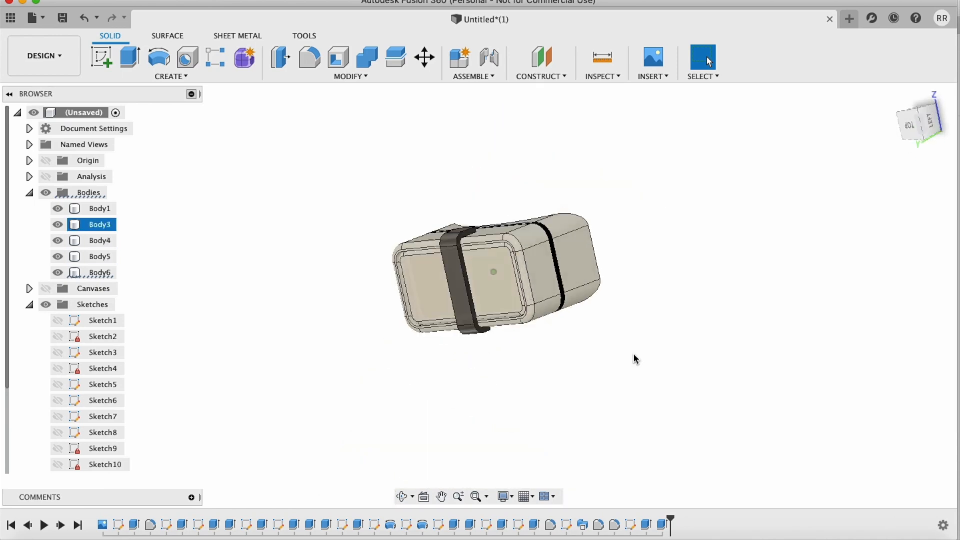
{"action": "scroll", "coordinate": [635, 359], "scroll_direction": "left", "scroll_amount": 15, "text": "shift"}
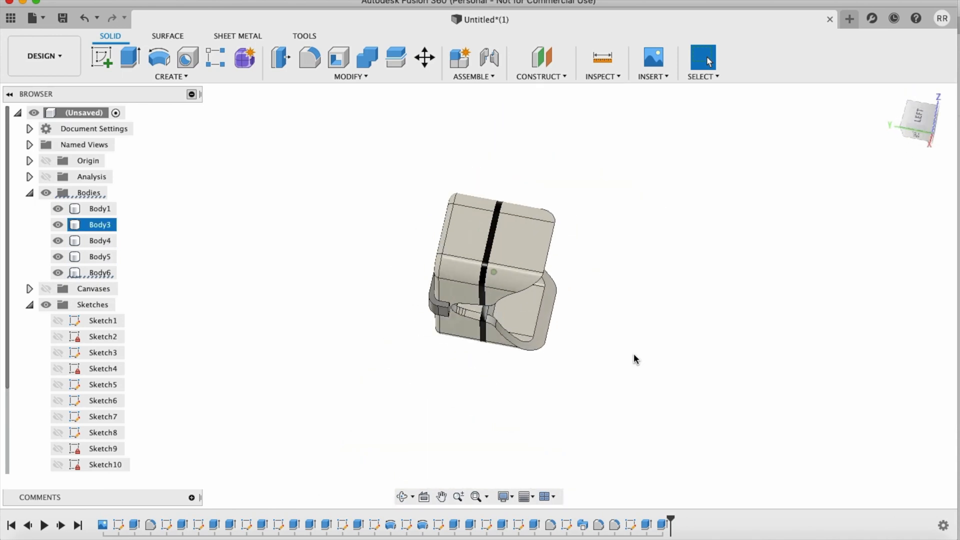
{"action": "scroll", "coordinate": [634, 358], "scroll_direction": "up", "scroll_amount": 5}
{"action": "scroll", "coordinate": [634, 356], "scroll_direction": "left", "scroll_amount": 10, "text": "shift"}
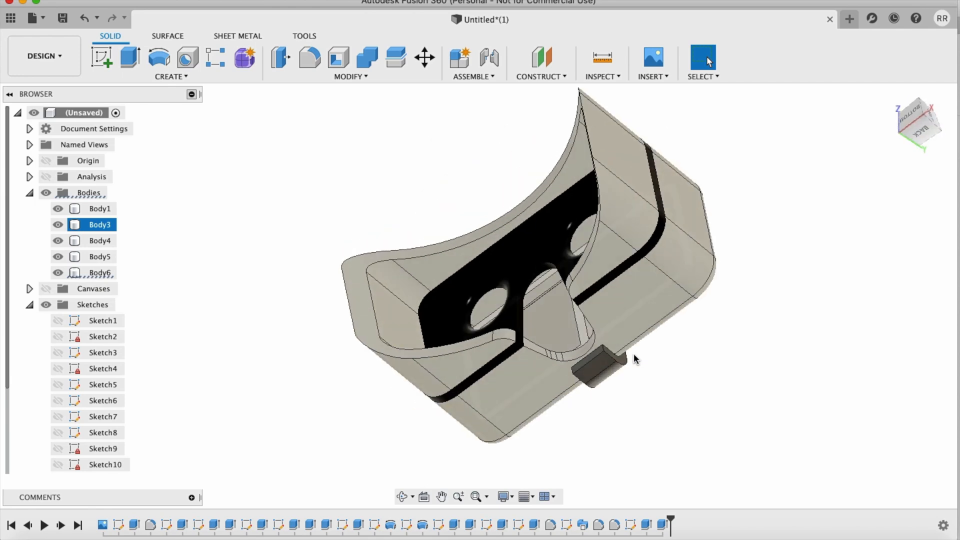
{"action": "key", "text": "f"}
{"action": "left_click", "coordinate": [594, 239]}
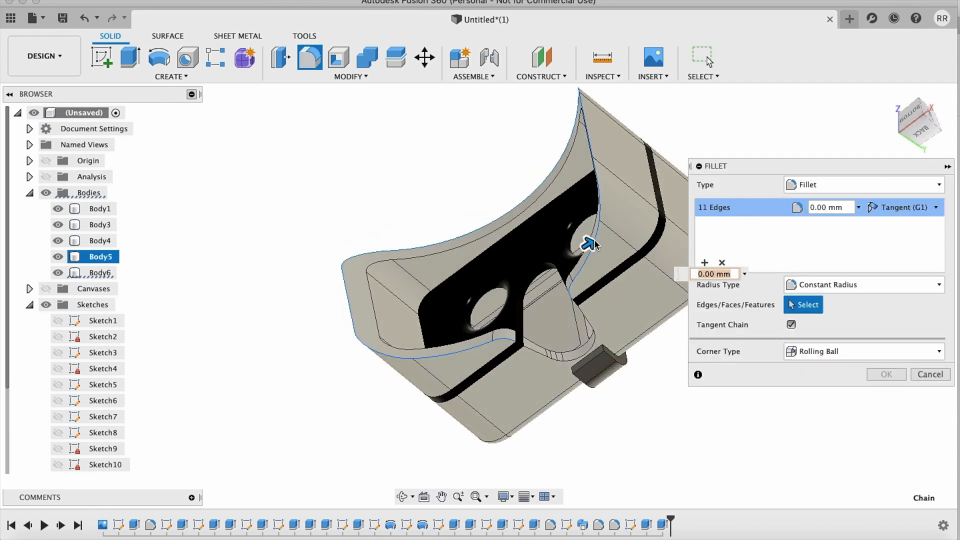
{"action": "left_click", "coordinate": [572, 250]}
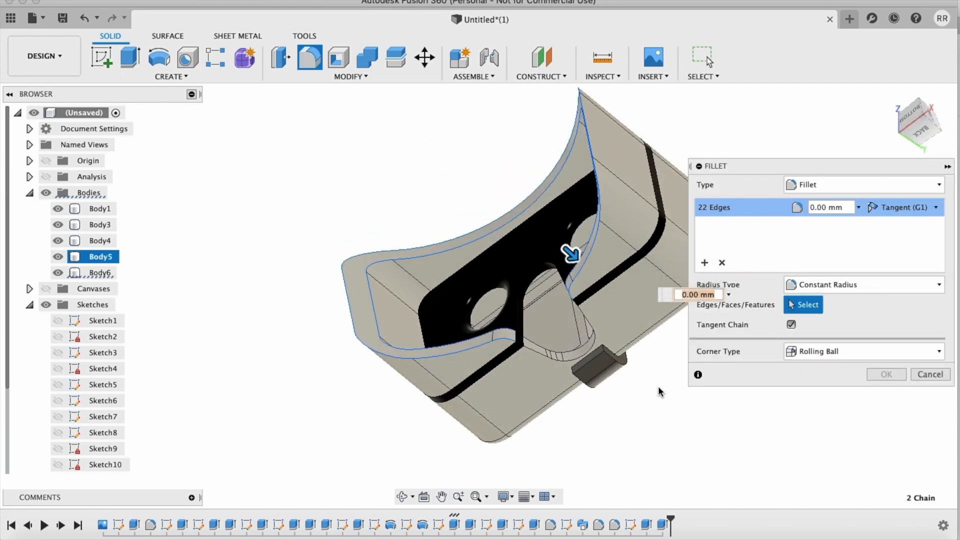
{"action": "type", "text": "3"}
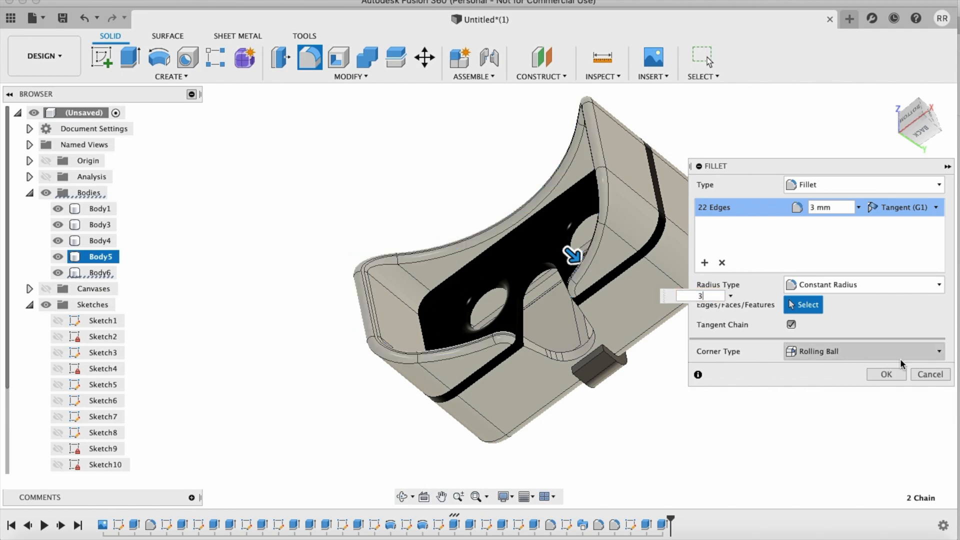
{"action": "left_click", "coordinate": [888, 375]}
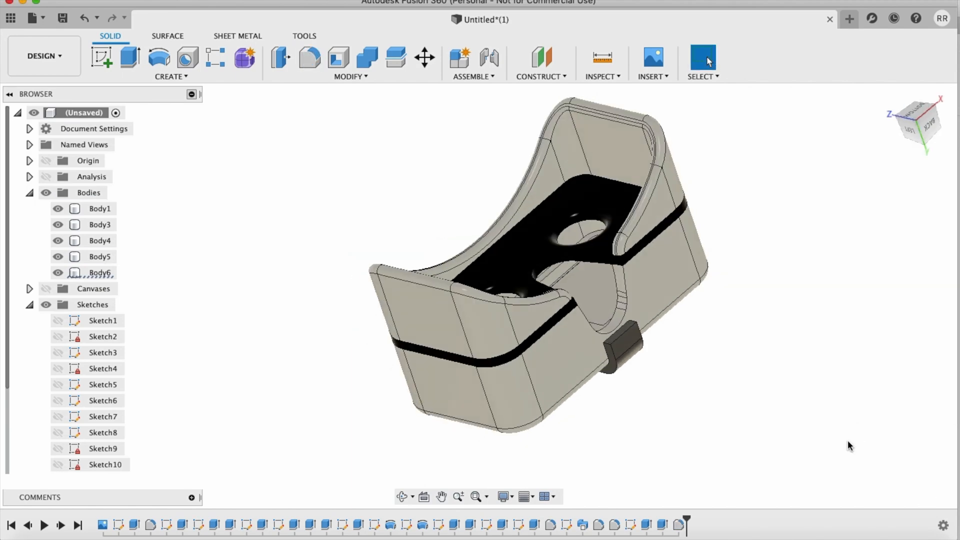
Step: Undo the fillet on the surround's face-side rim
{"action": "scroll", "coordinate": [847, 440], "scroll_direction": "left", "scroll_amount": 10, "text": "shift"}
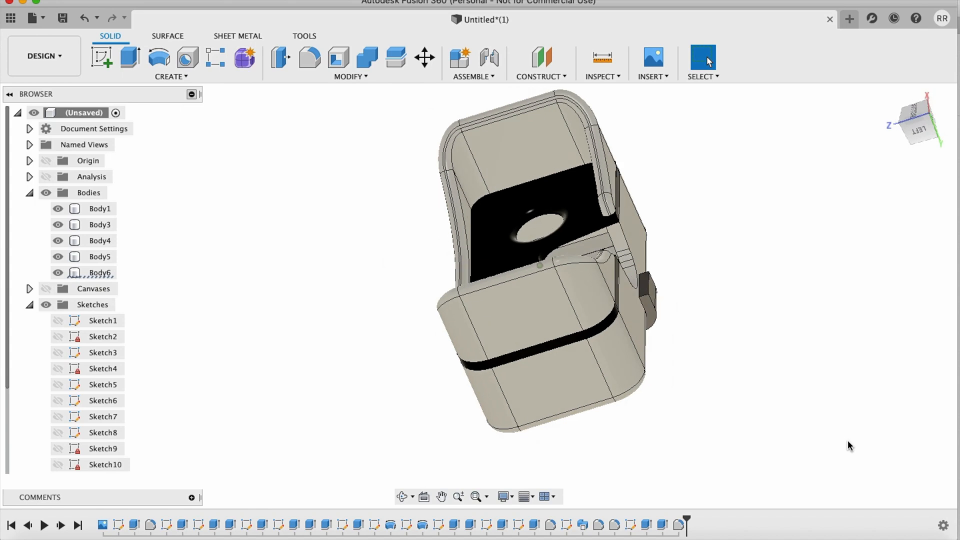
{"action": "scroll", "coordinate": [848, 441], "scroll_direction": "right", "scroll_amount": 1, "text": "shift"}
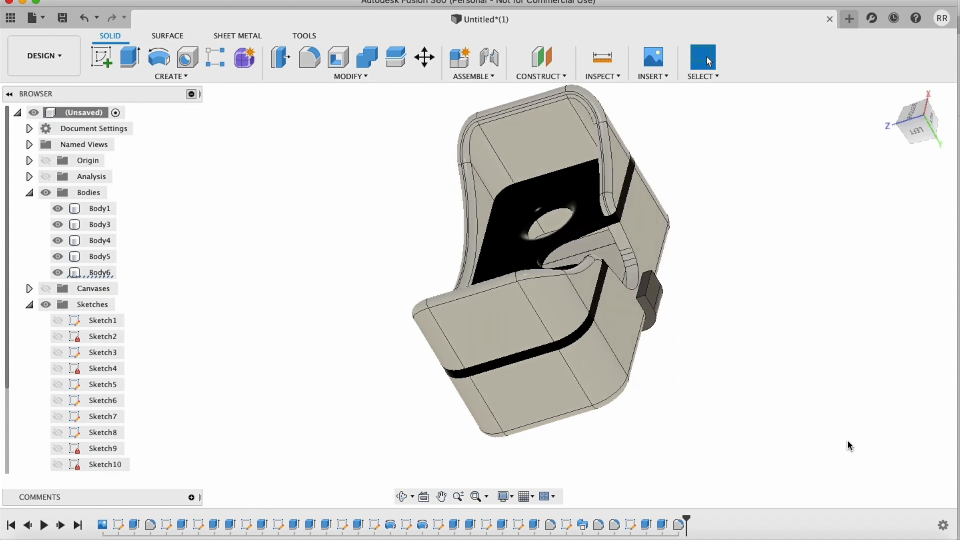
{"action": "key", "text": "super+z"}
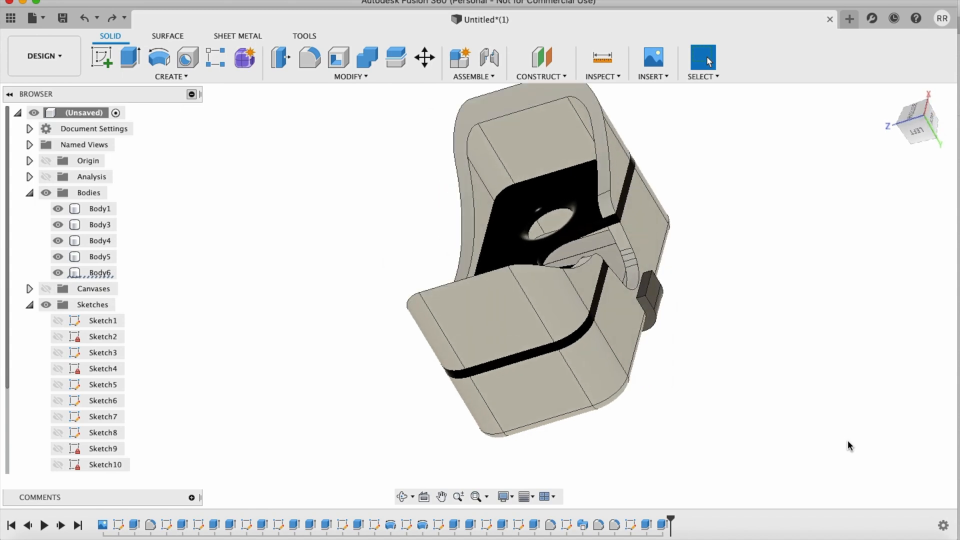